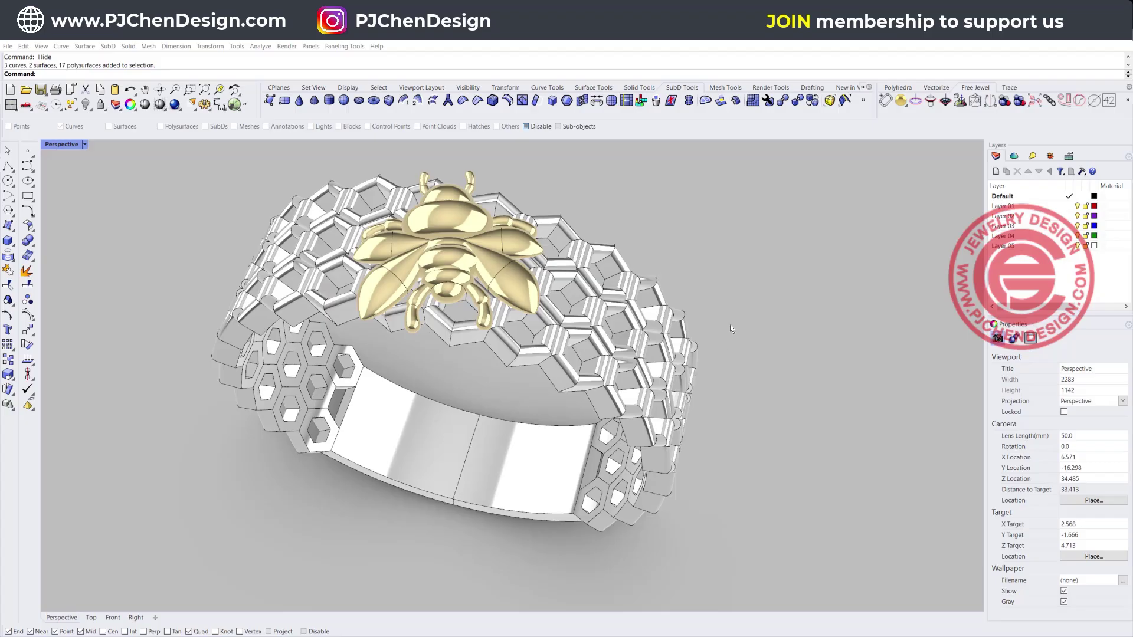
- Examine the finished ring model, checking its honeycomb band and the bee ornament up close
mouse_move(731, 325)
right_down()
mouse_move(713, 269)
mouse_move(710, 319)
mouse_move(726, 317)
right_up()
scroll(575, 331, up, 3)
key(ctrl+a)
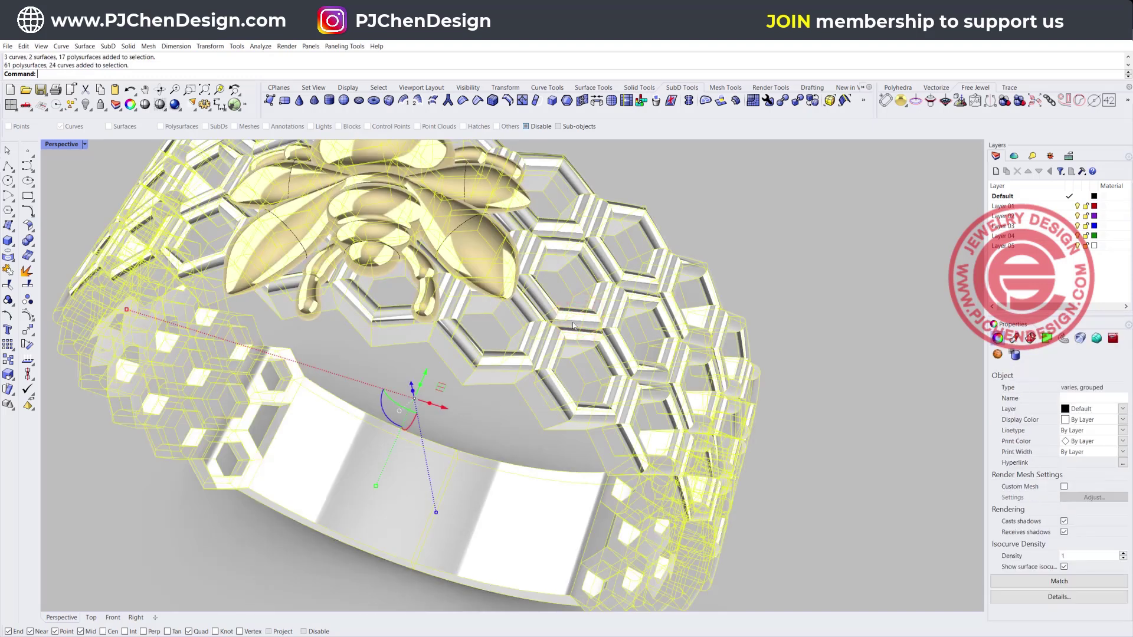
scroll(586, 309, down, 5)
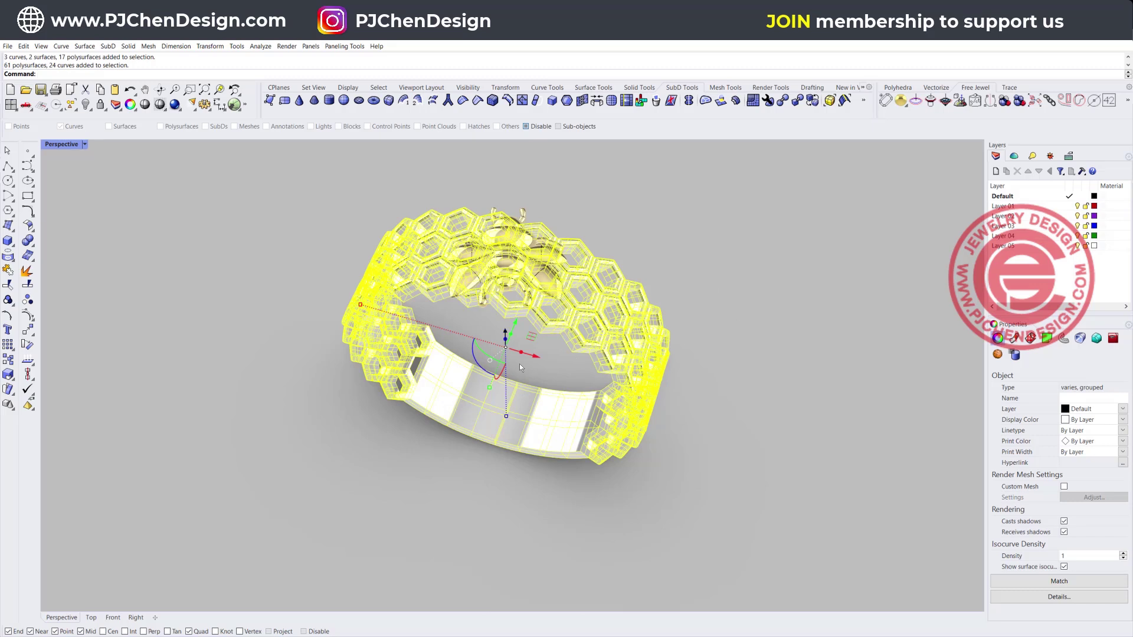
click(766, 409)
scroll(512, 228, up, 4)
click(516, 231)
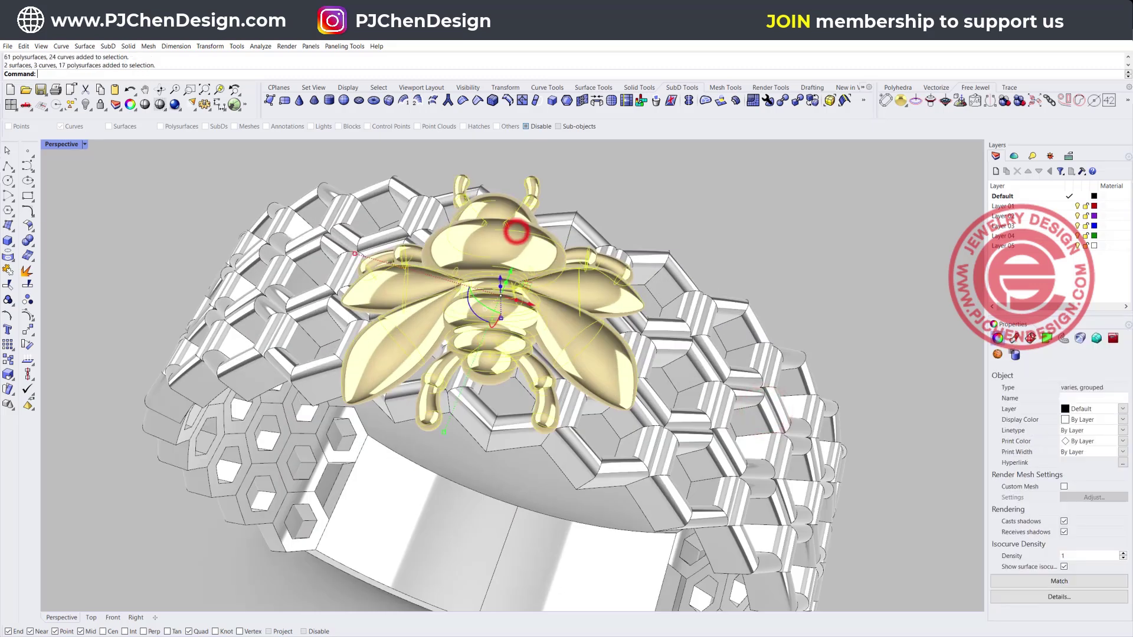
mouse_move(530, 322)
right_down()
mouse_move(549, 276)
mouse_move(634, 303)
mouse_move(662, 299)
mouse_move(521, 310)
right_up()
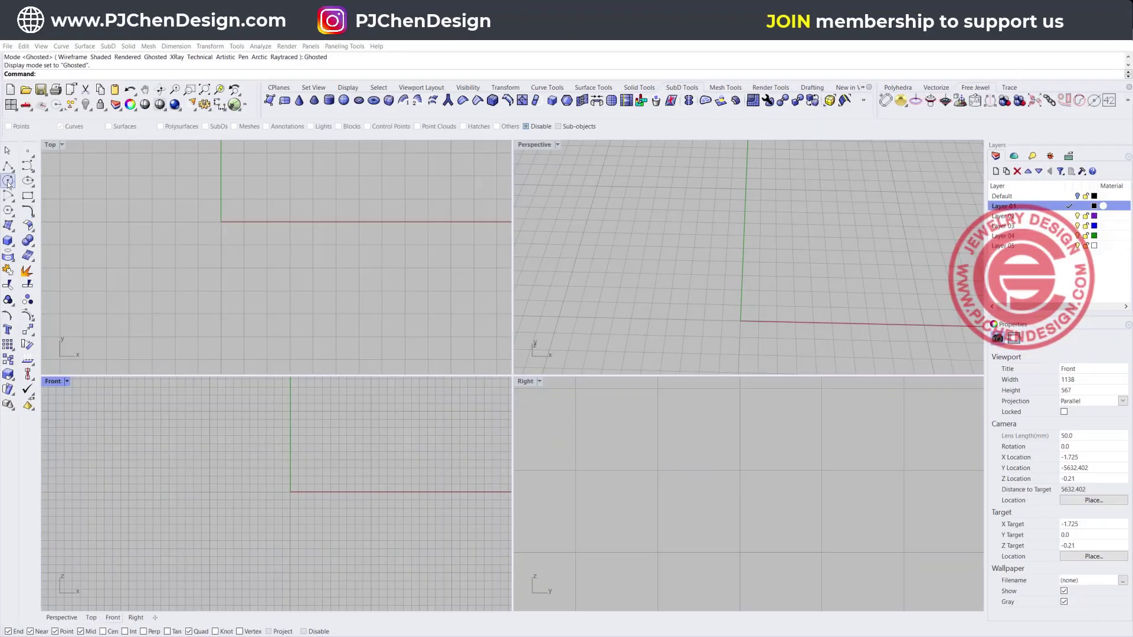
- Draw a 16 mm diameter circle centred on the origin in the Front view
click(8, 182)
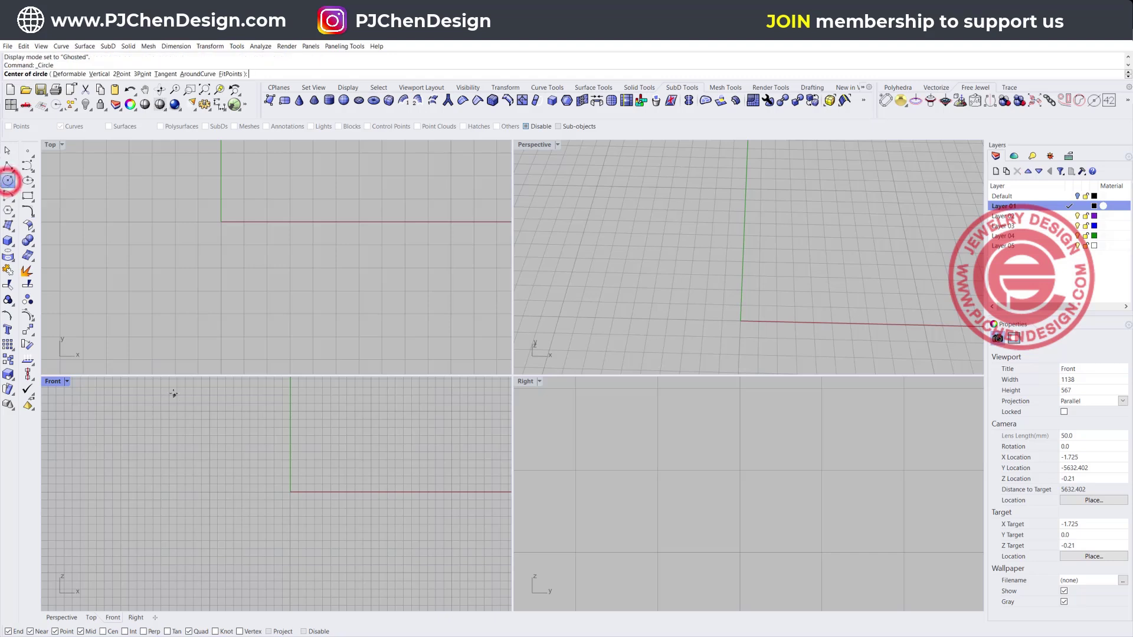
text(0)
key(Return)
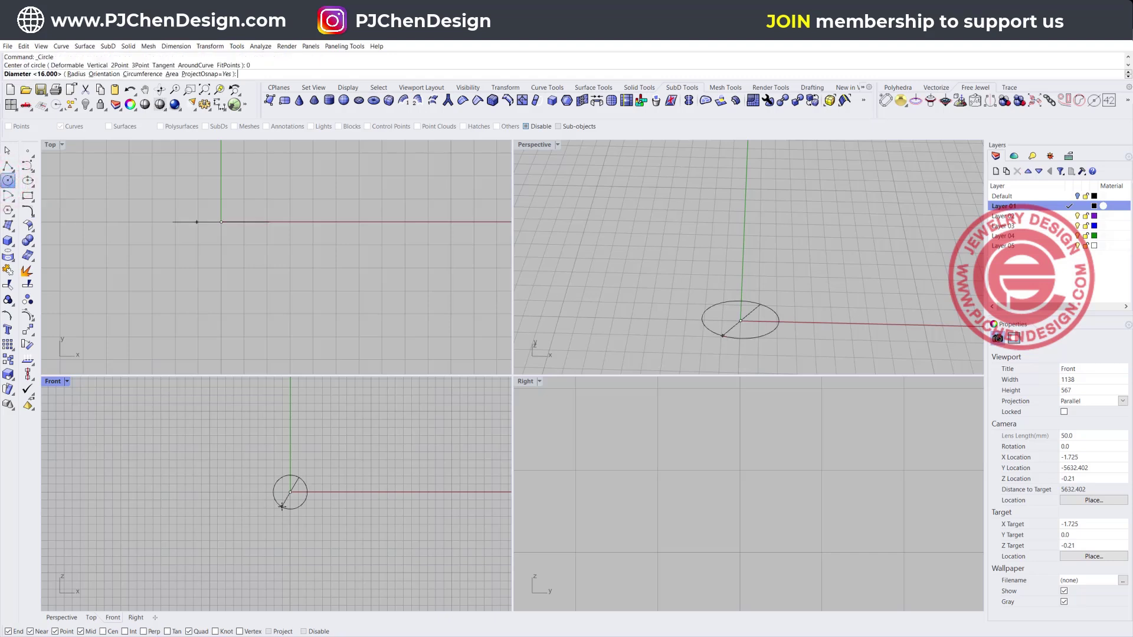
key(Return)
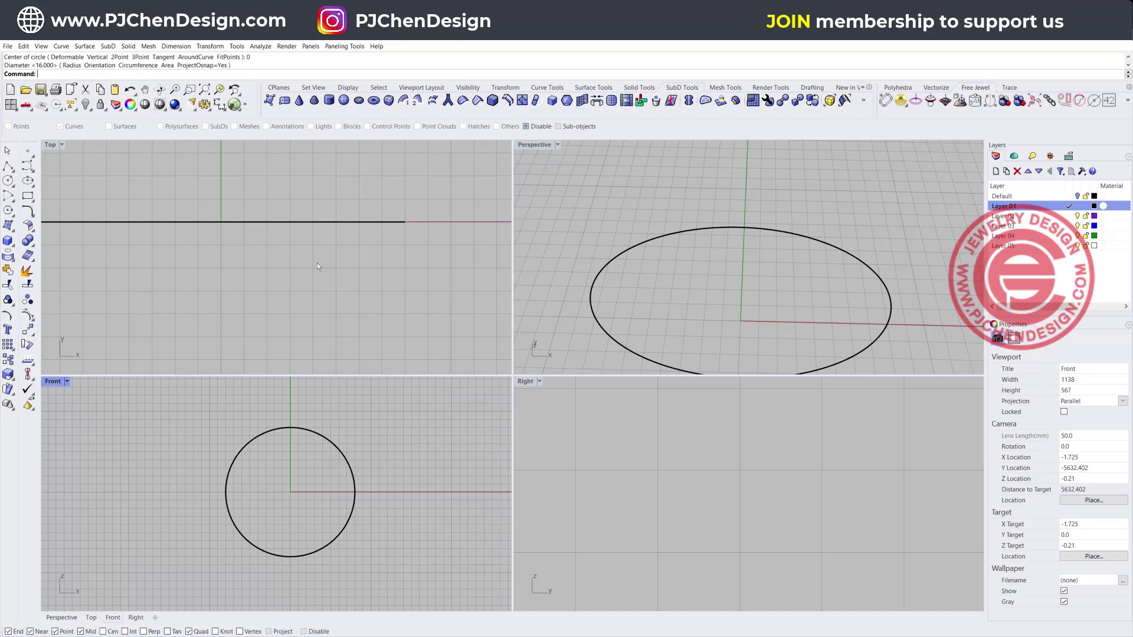
- Measure the circle's length with the Length command and copy the resulting value
click(339, 222)
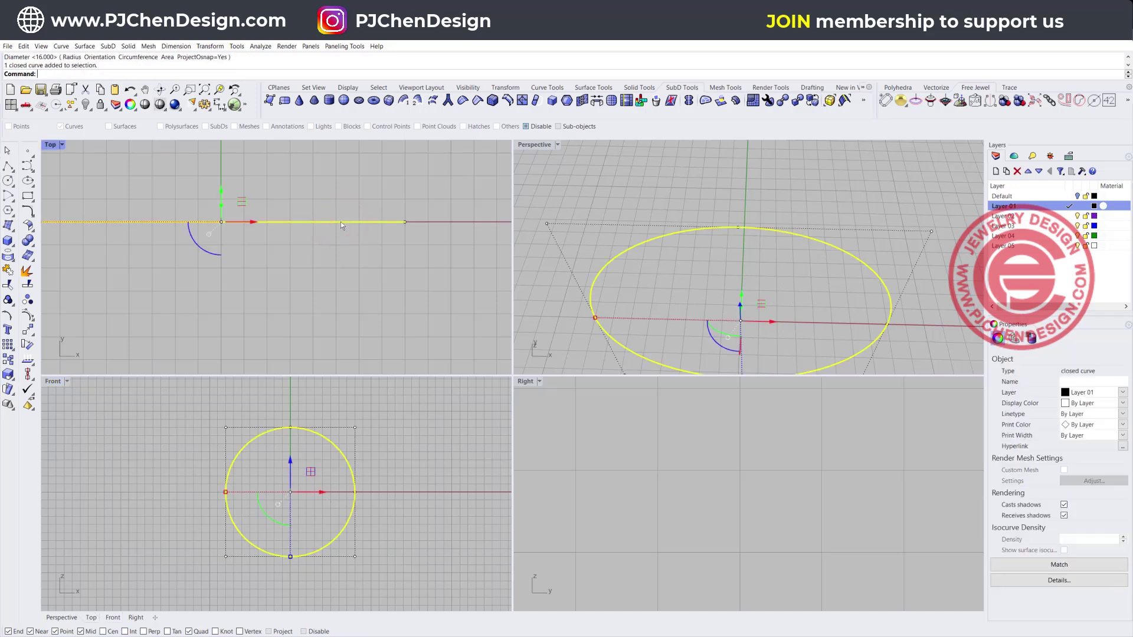
text(Length)
key(Return)
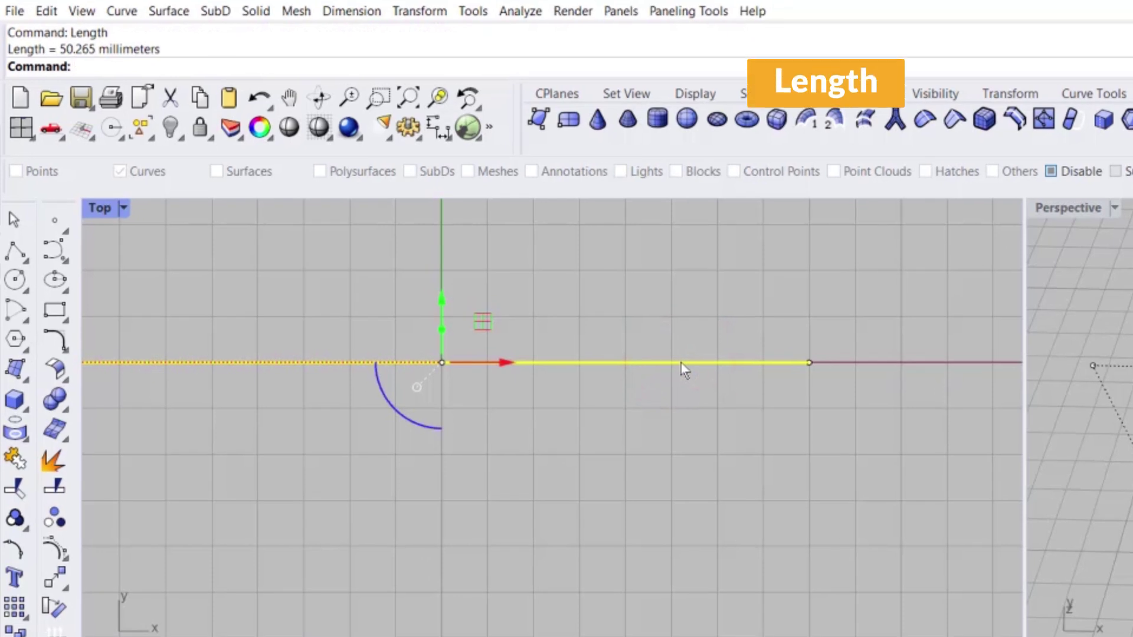
drag(60, 47, 97, 67)
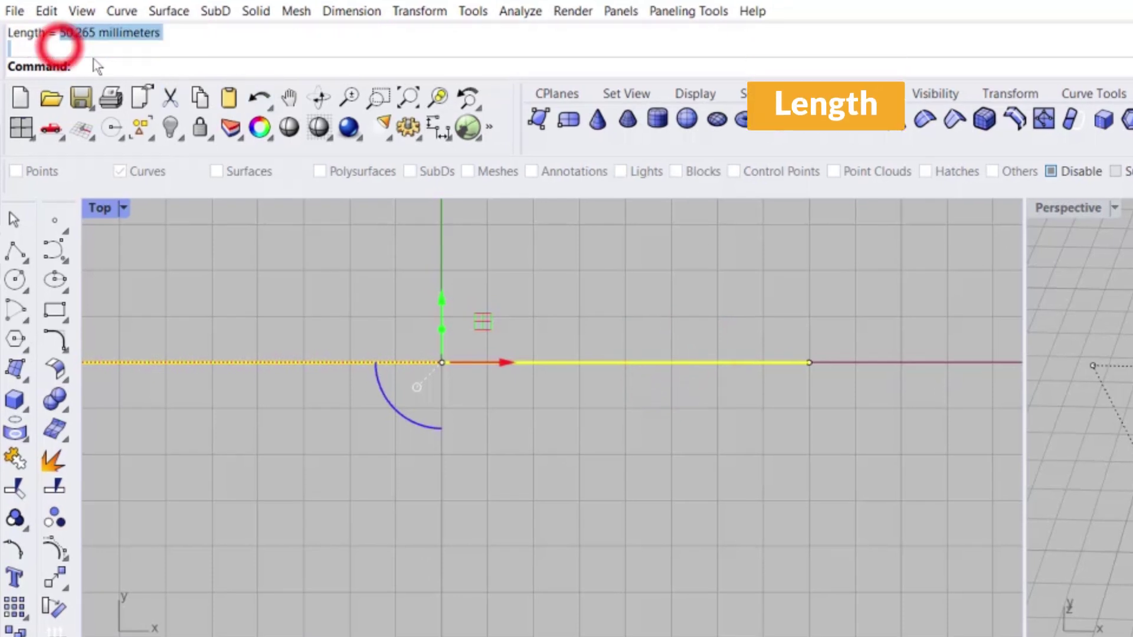
drag(60, 33, 93, 40)
key(ctrl+c)
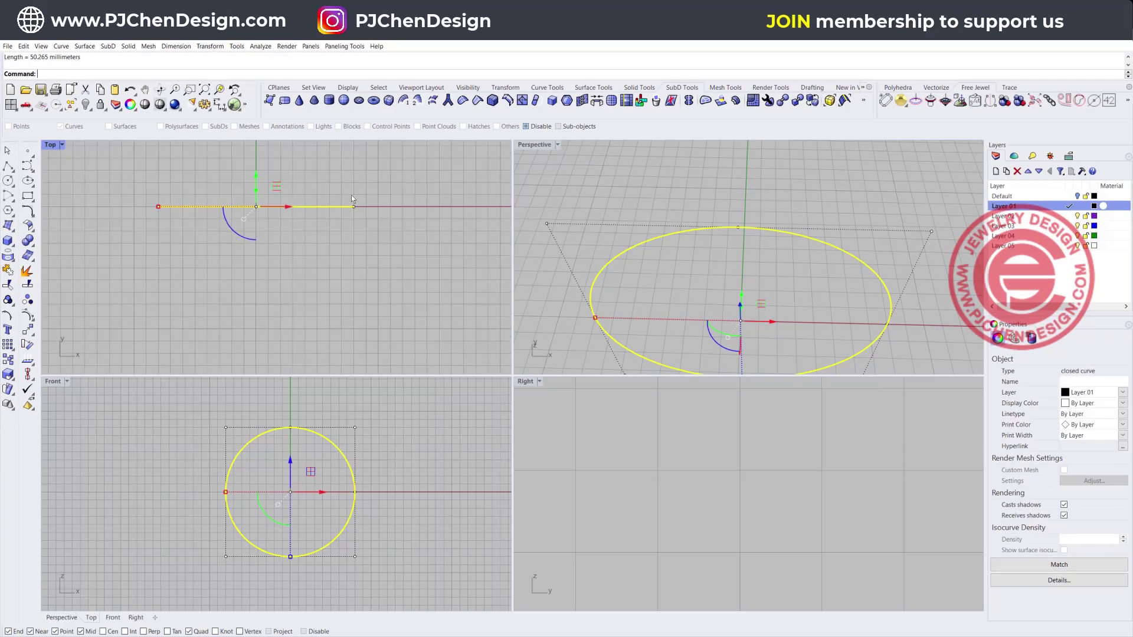
- Draw a horizontal 50.265 mm polyline in the Top view, beside and above the circle, using the copied length
right_drag(351, 198, 220, 271)
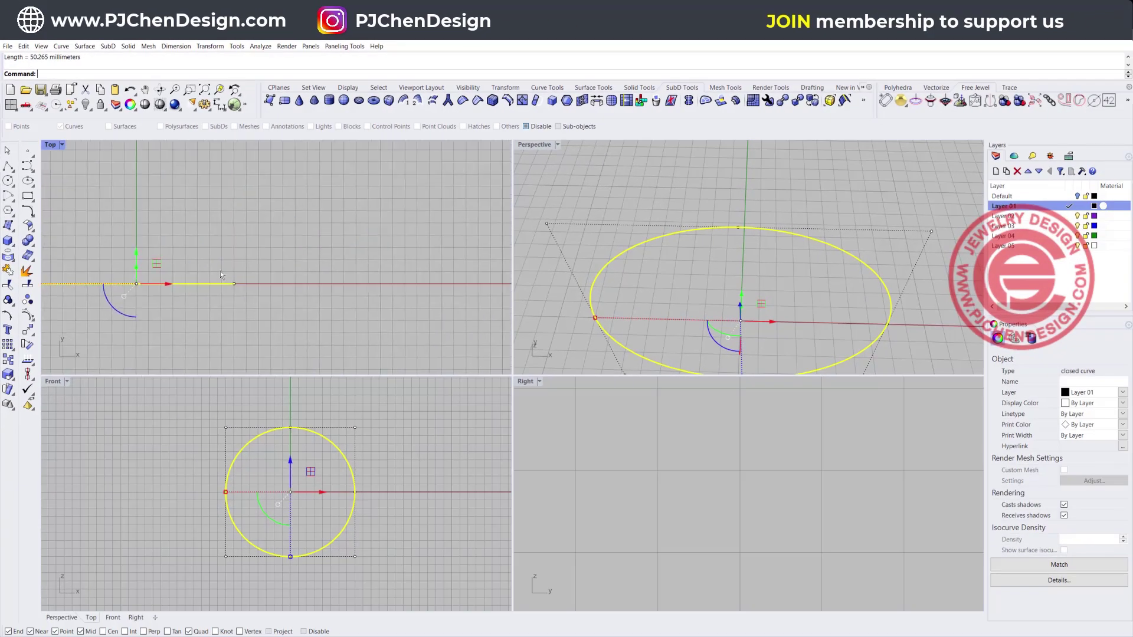
click(9, 168)
click(291, 212)
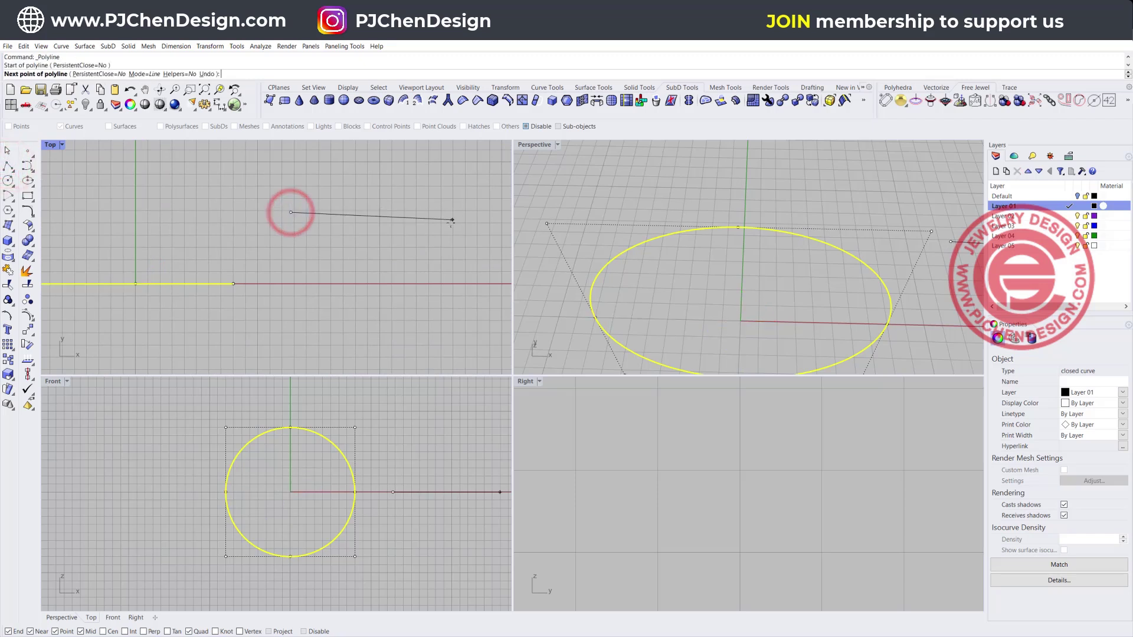
key(ctrl+v)
key(Return)
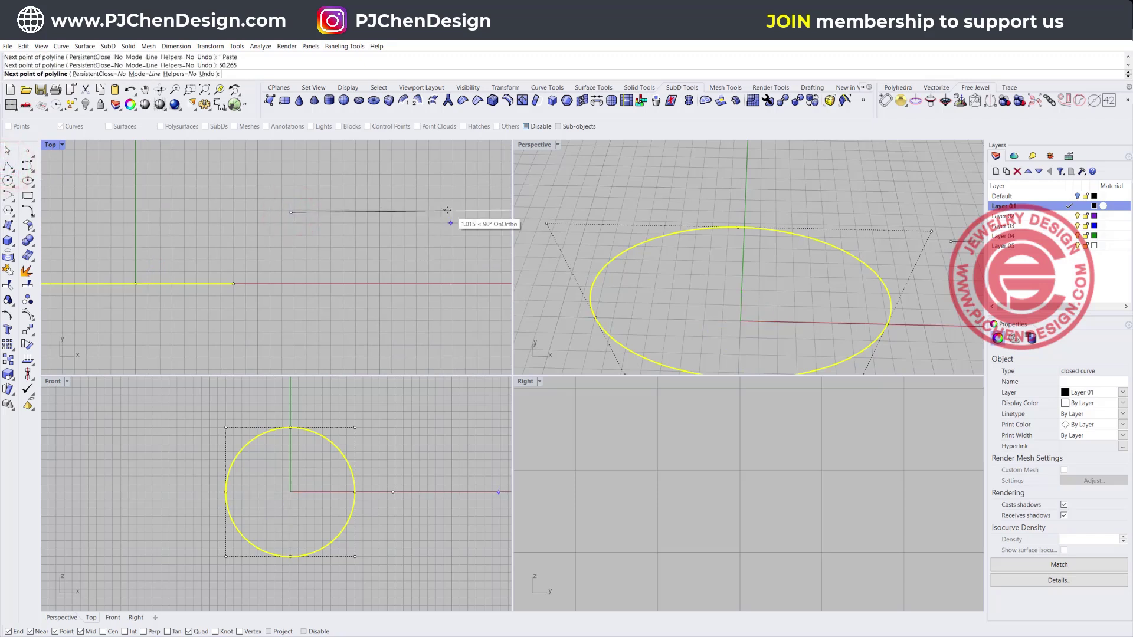
shift+click(392, 210)
right_click(392, 210)
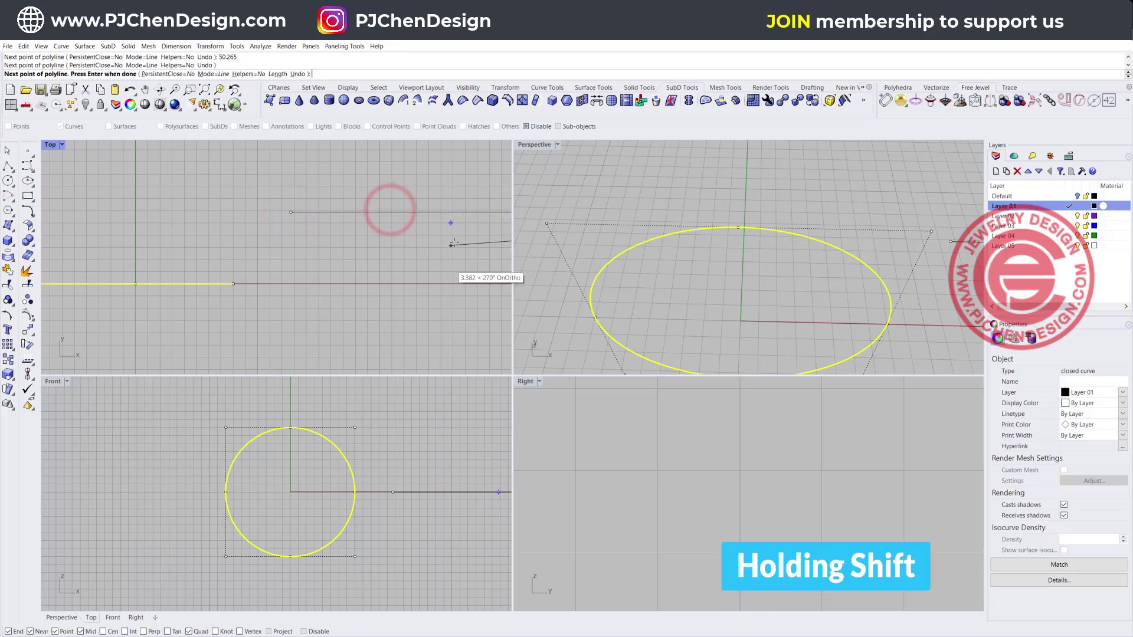
scroll(456, 241, down, 5)
scroll(767, 213, down, 4)
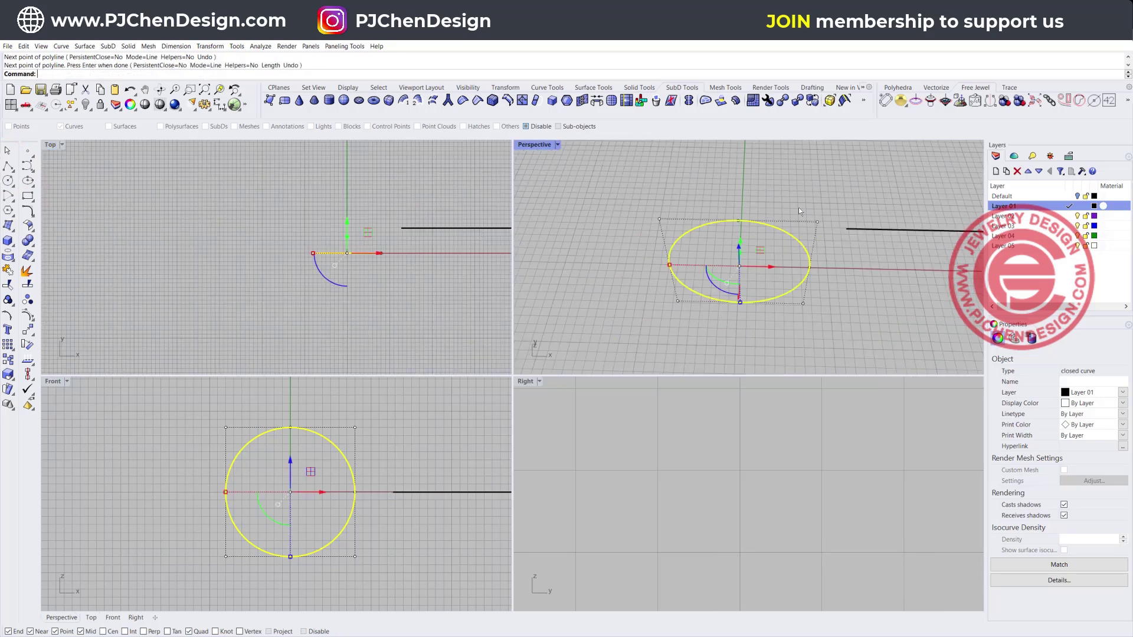
- Inspect the circle and the straight line in the Perspective view, and bring the line into a maximised Top view
double_click(545, 148)
shift+right_drag(749, 306, 588, 289)
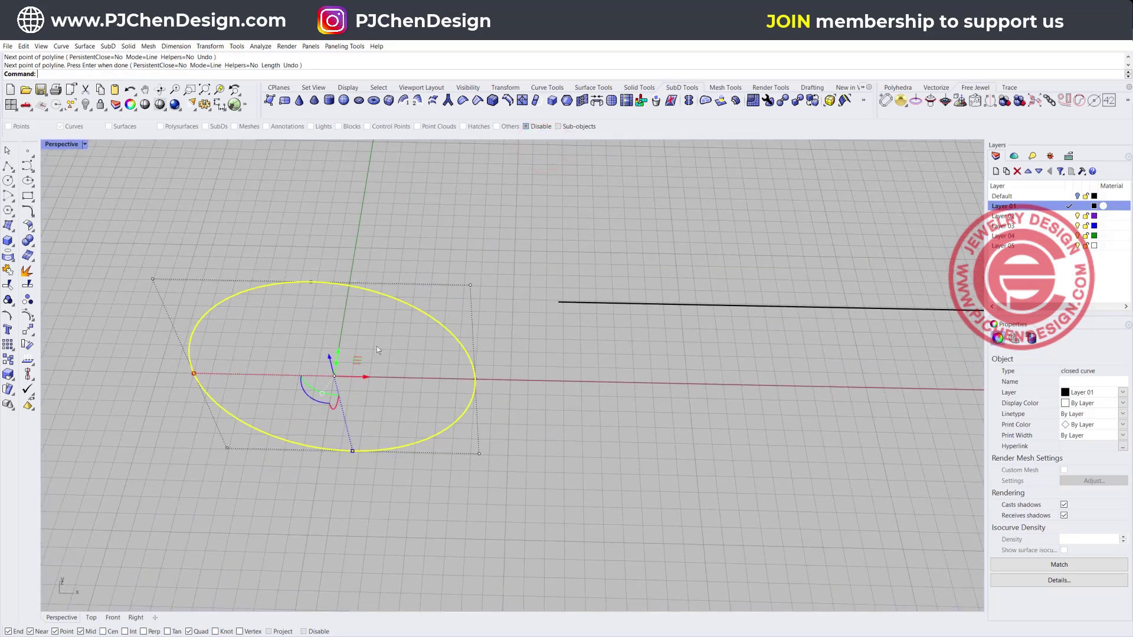
click(618, 303)
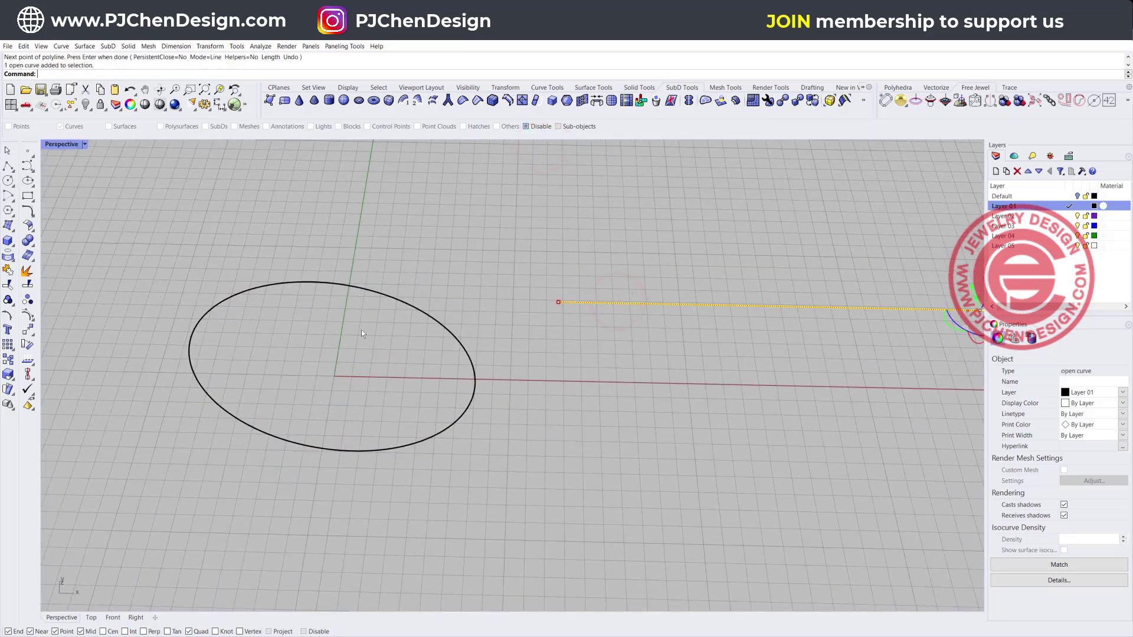
double_click(57, 144)
double_click(57, 144)
scroll(732, 314, down, 4)
right_drag(731, 313, 423, 331)
scroll(494, 322, up, 8)
right_drag(492, 316, 475, 301)
click(470, 292)
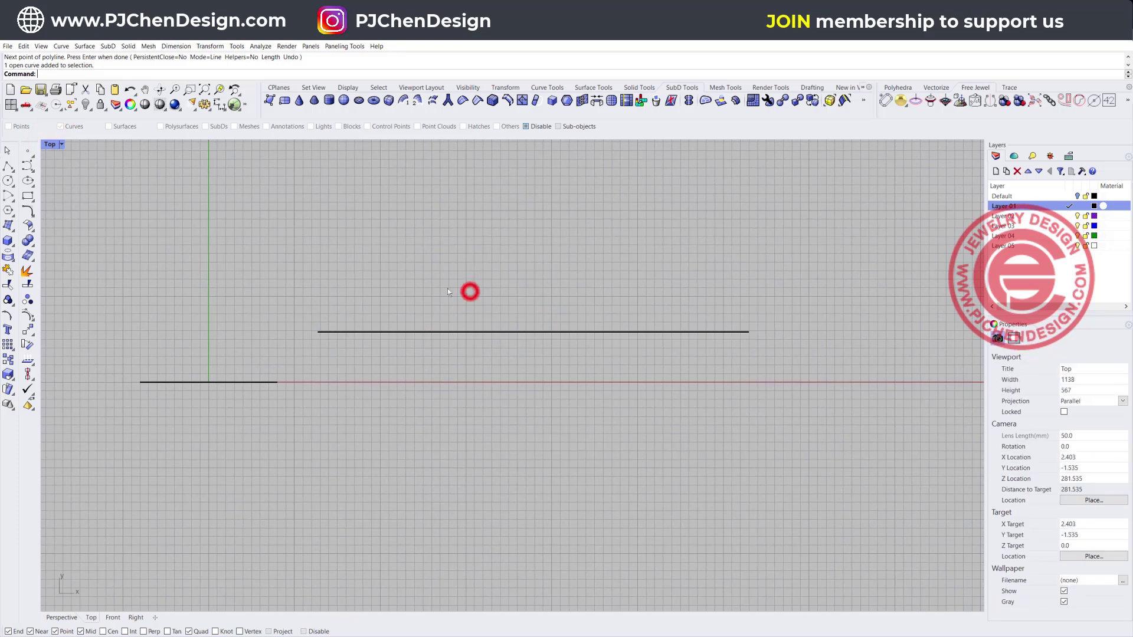
- Draw a small inscribed six-sided polygon above the straight line, with one corner pointing straight up
click(9, 211)
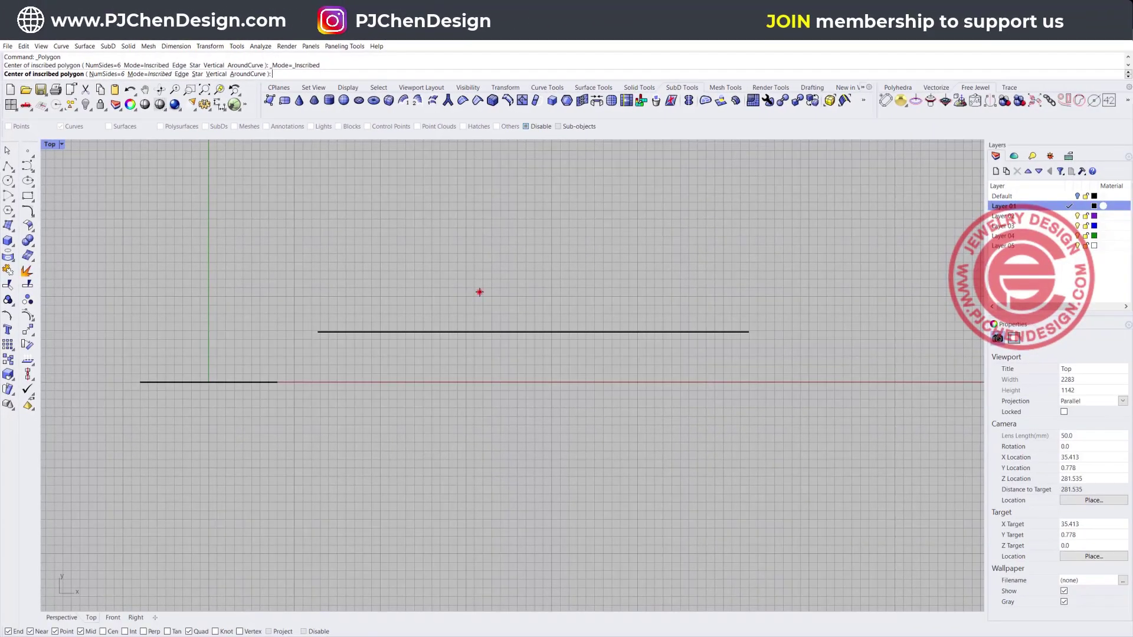
click(957, 501)
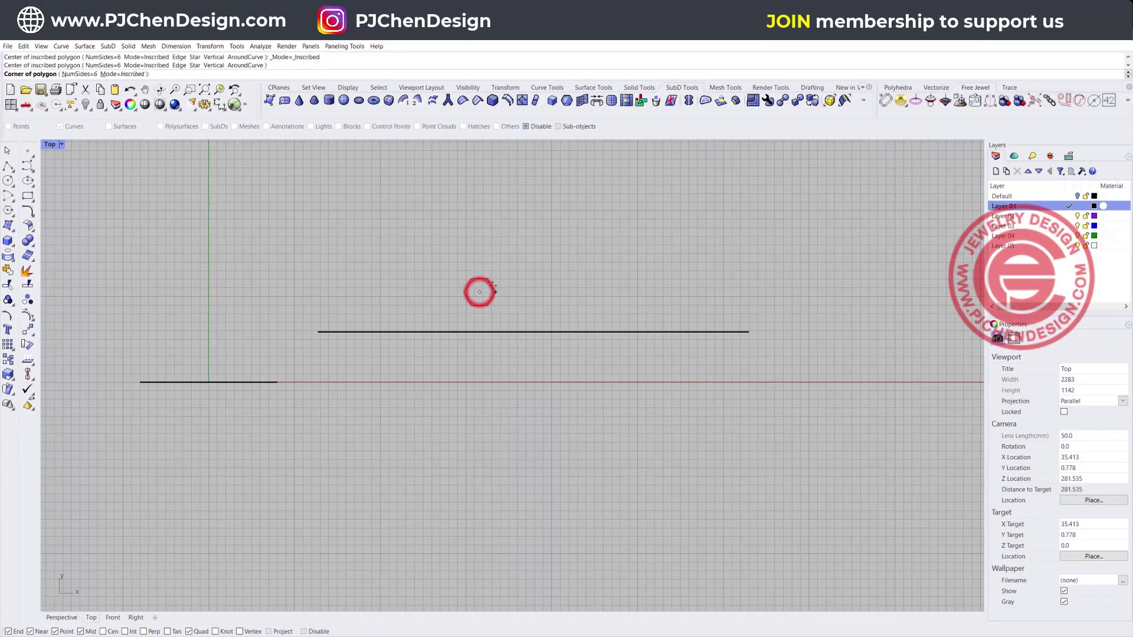
scroll(479, 282, up, 6)
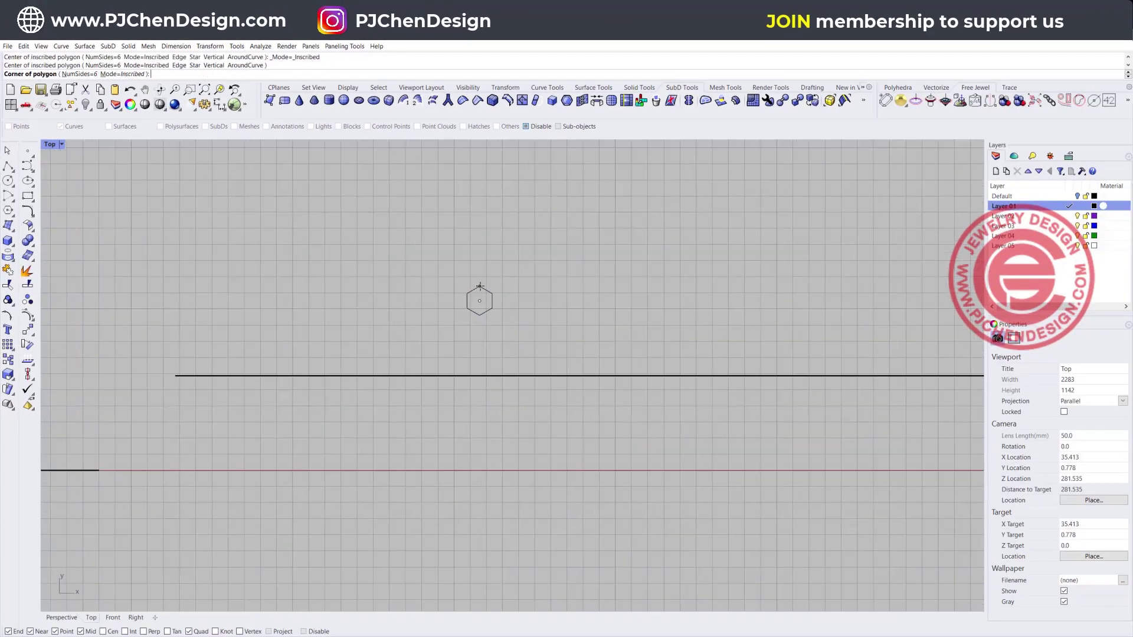
click(480, 282)
scroll(500, 328, down, 4)
scroll(500, 330, up, 3)
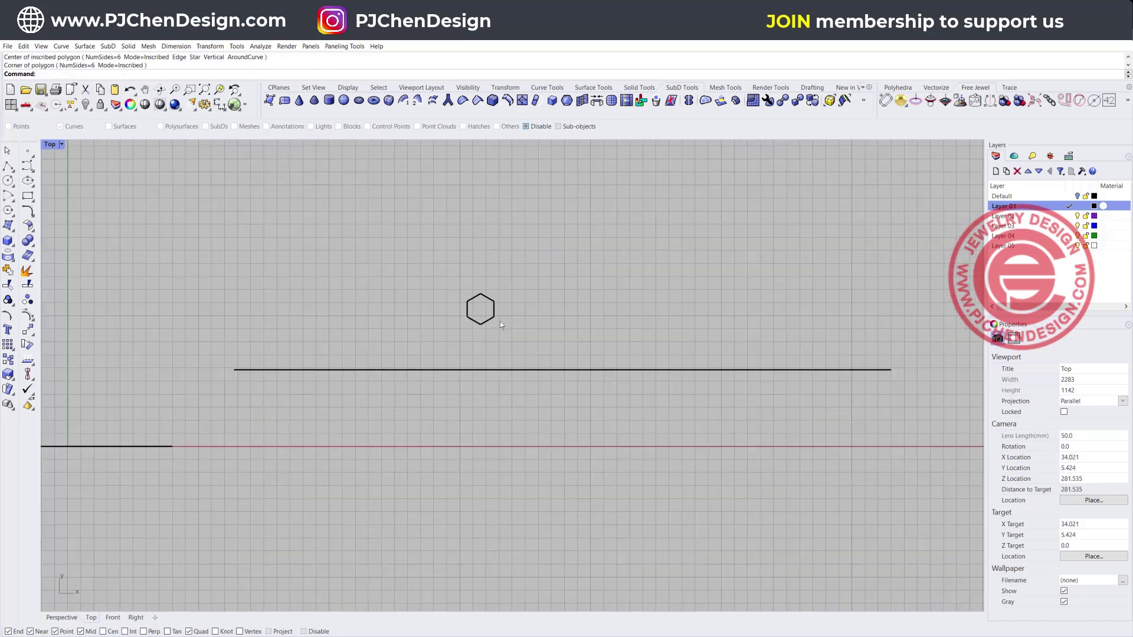
scroll(498, 319, up, 2)
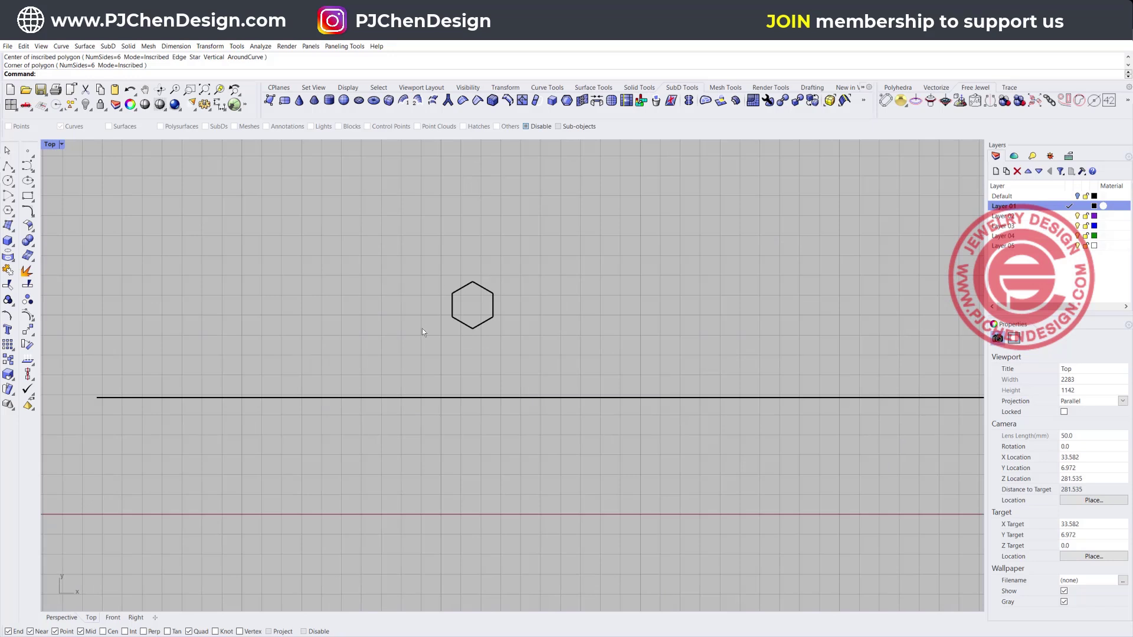
- Scale the hexagon down uniformly so that it is slightly smaller
click(493, 316)
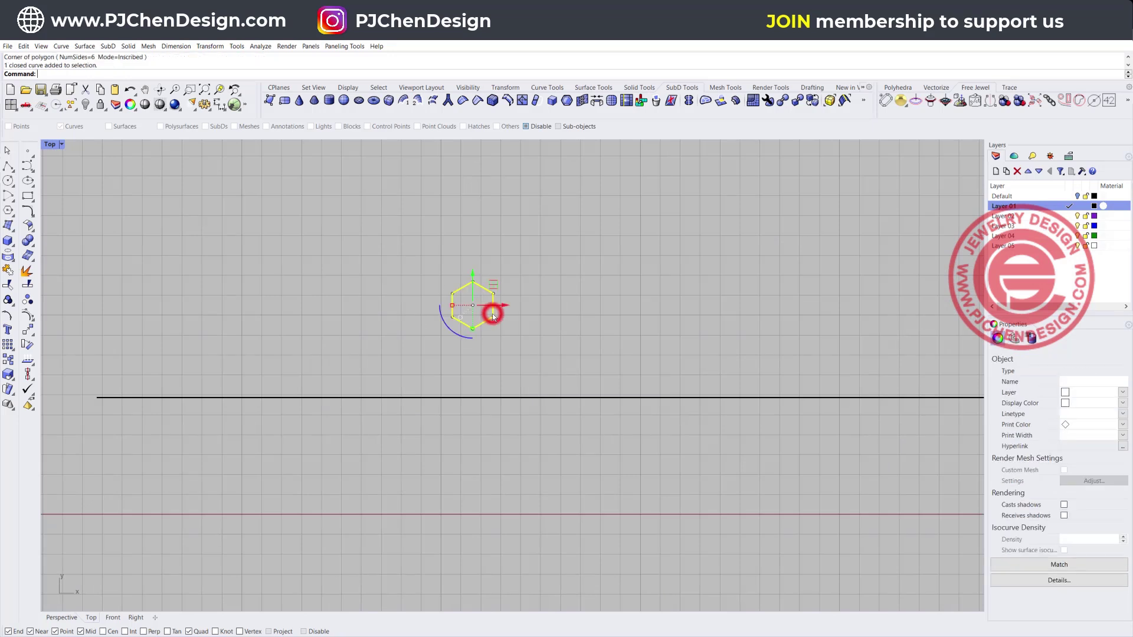
scroll(448, 328, down, 2)
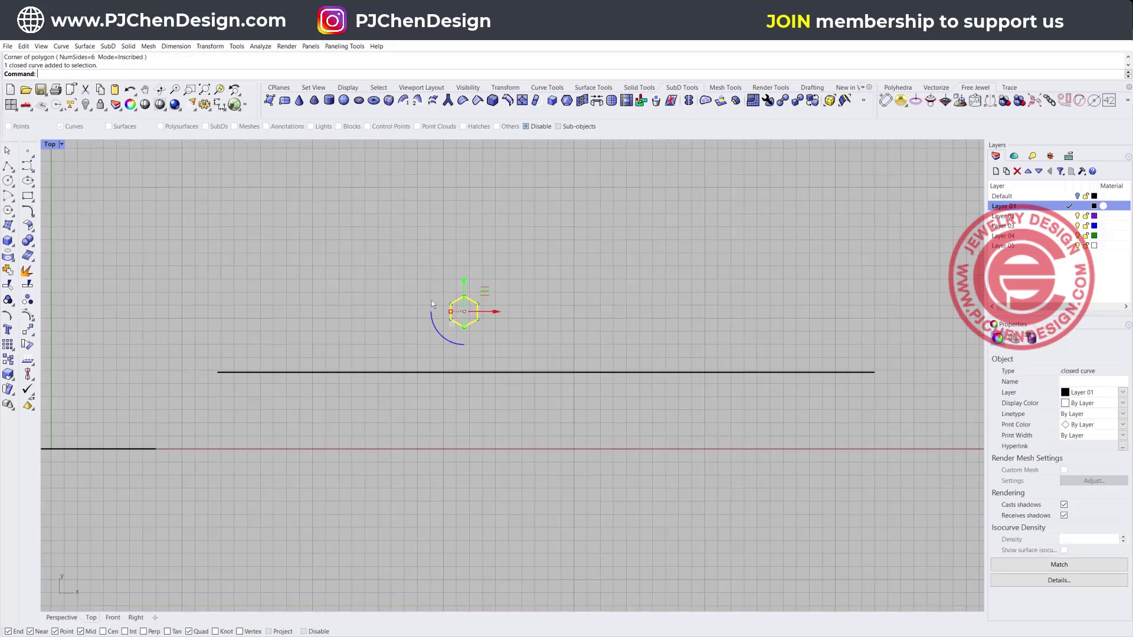
scroll(468, 315, up, 2)
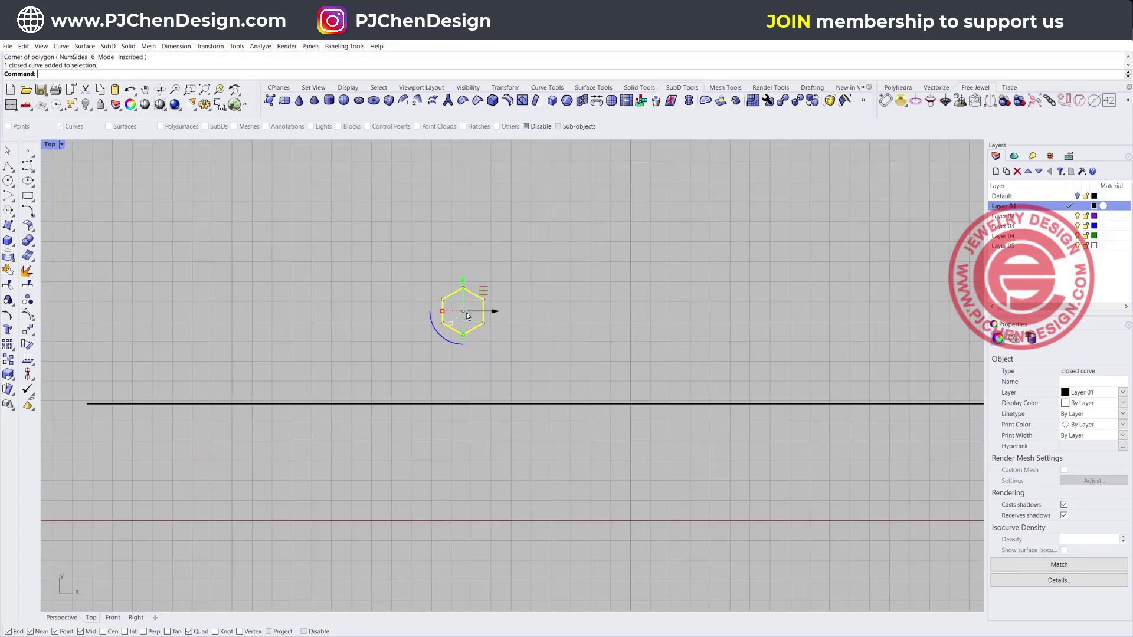
scroll(443, 318, up, 2)
shift+drag(445, 313, 449, 311)
click(26, 210)
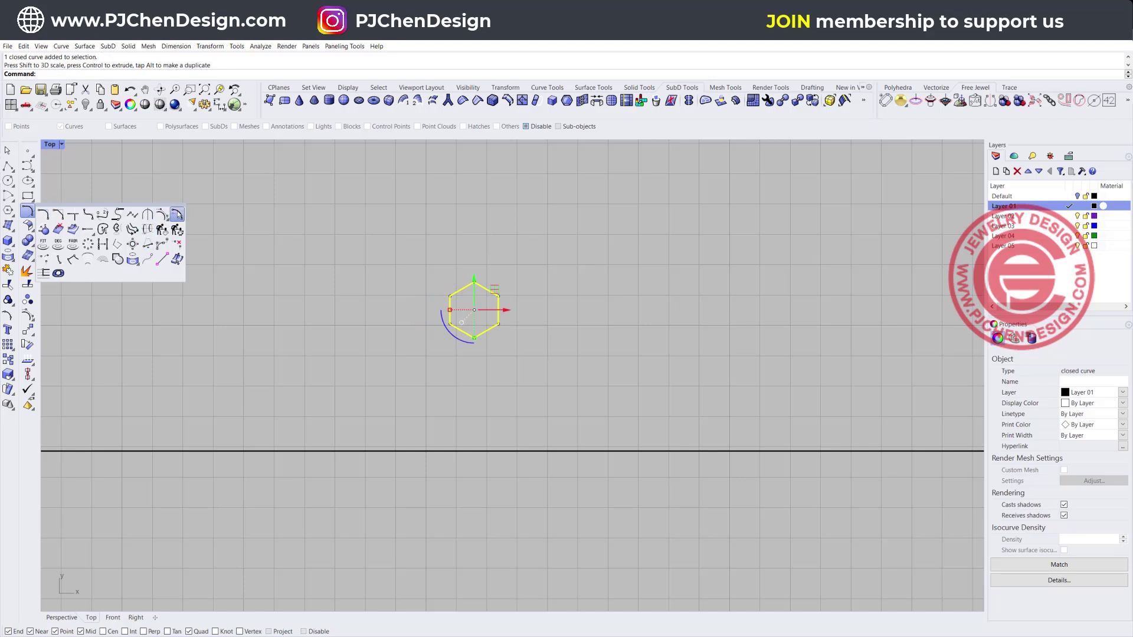
click(493, 289)
drag(514, 286, 549, 290)
key(ctrl+z)
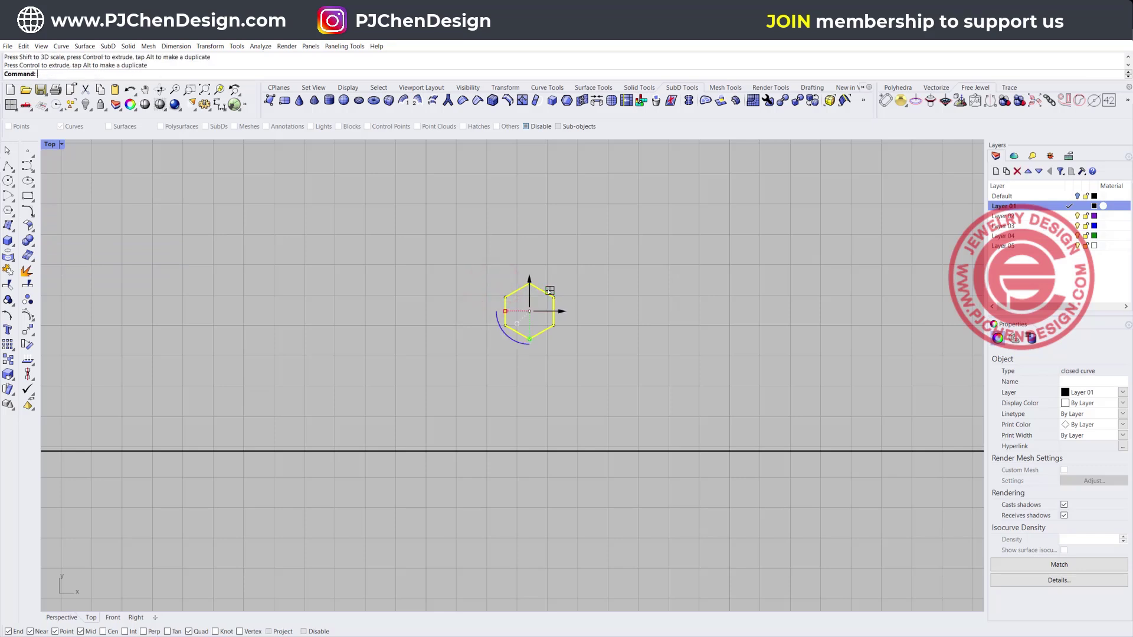
- Offset the hexagon outward by 0.6 mm with sharp corners and clear the selection
click(30, 214)
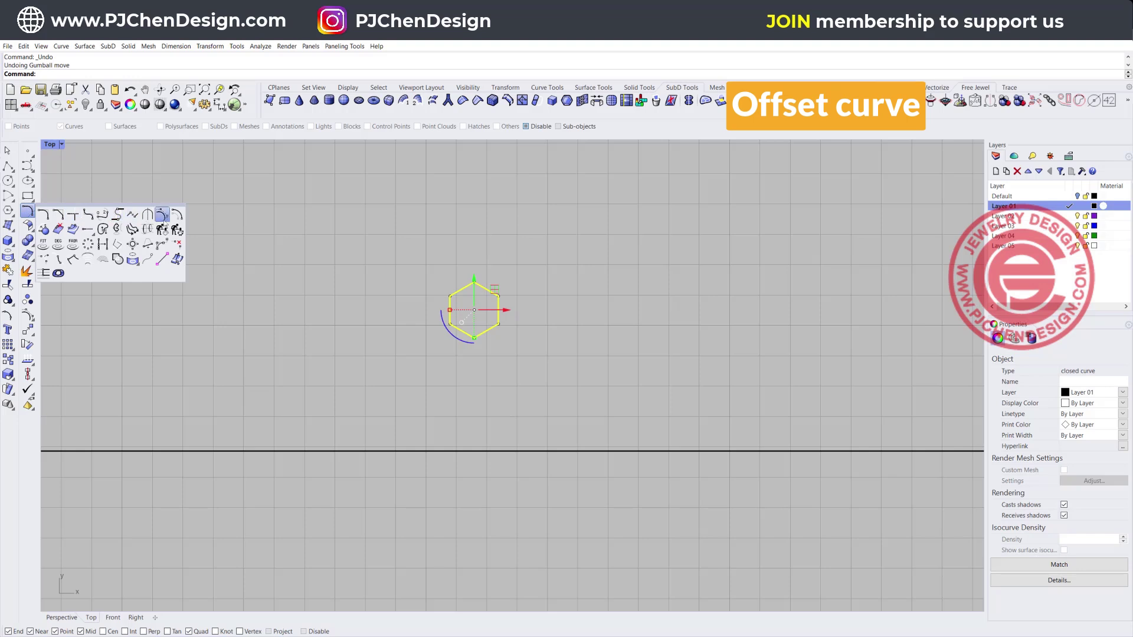
click(178, 213)
text(0.6)
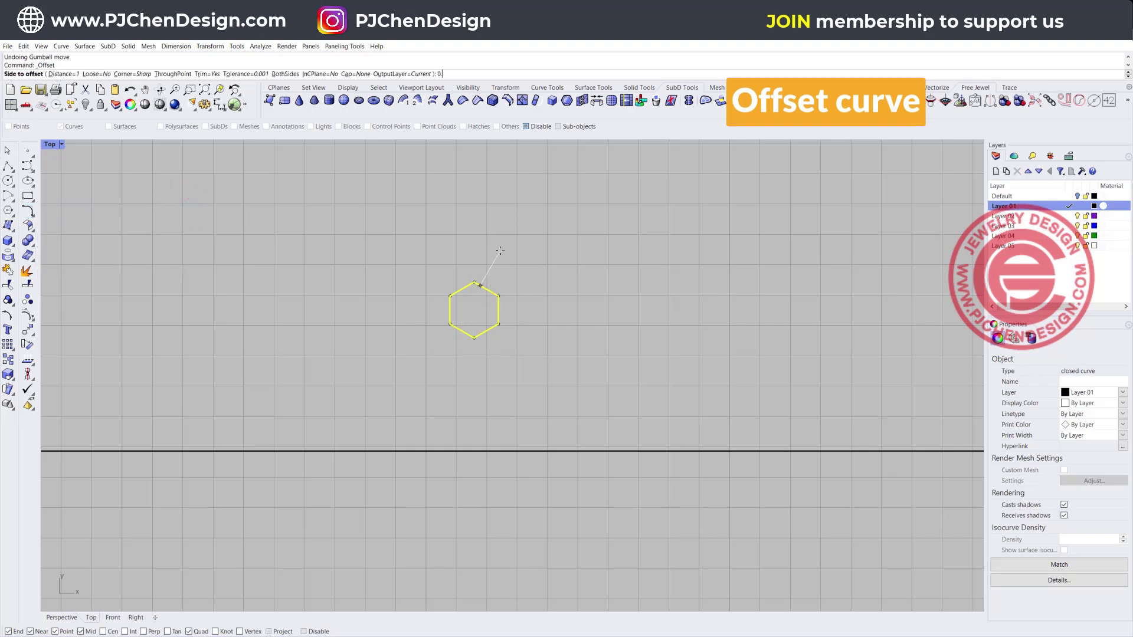
key(Return)
click(499, 251)
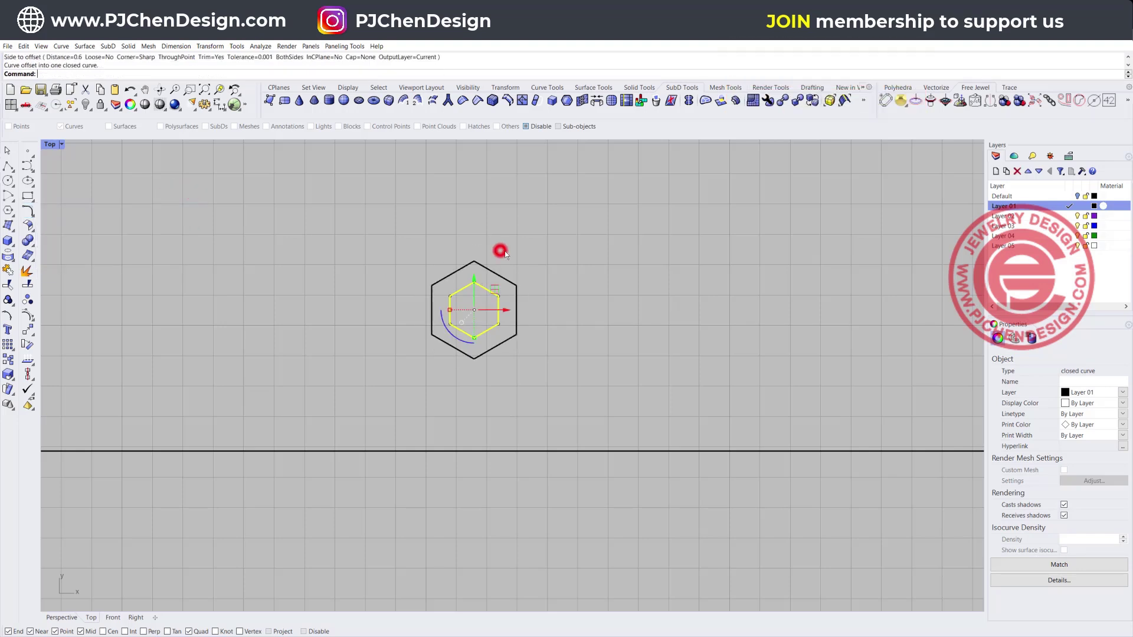
click(573, 339)
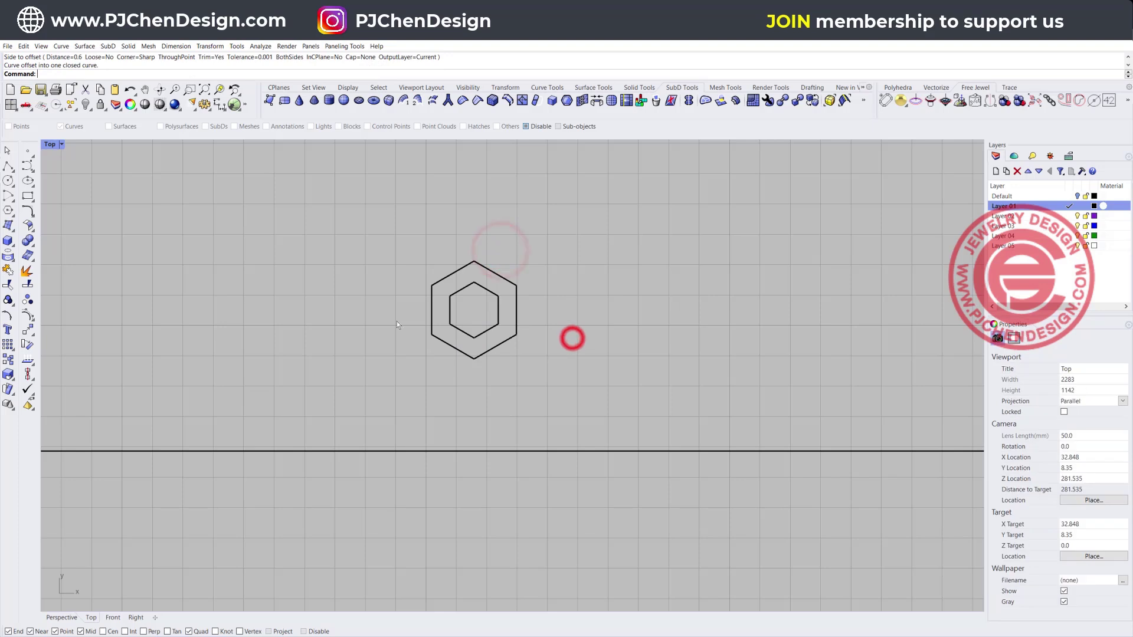
- Extrude both hexagon curves straight up by 1 mm as a capped solid, in one direction only
double_click(52, 146)
shift+right_drag(888, 263, 651, 205)
scroll(770, 265, up, 8)
drag(823, 271, 758, 237)
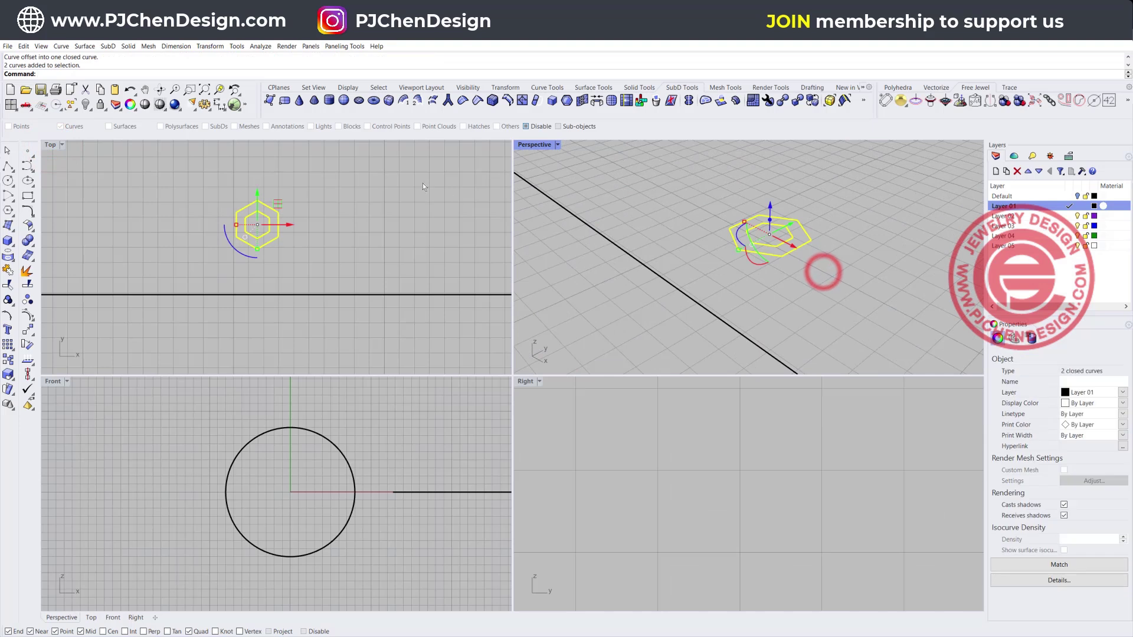
click(128, 46)
mouse_move(207, 205)
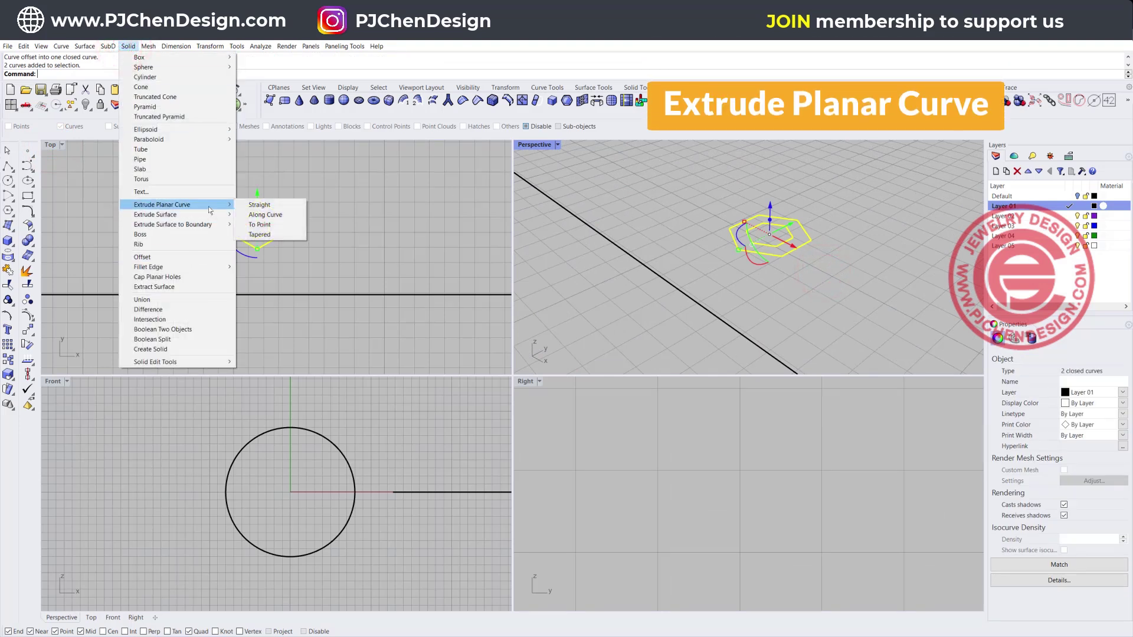
click(254, 205)
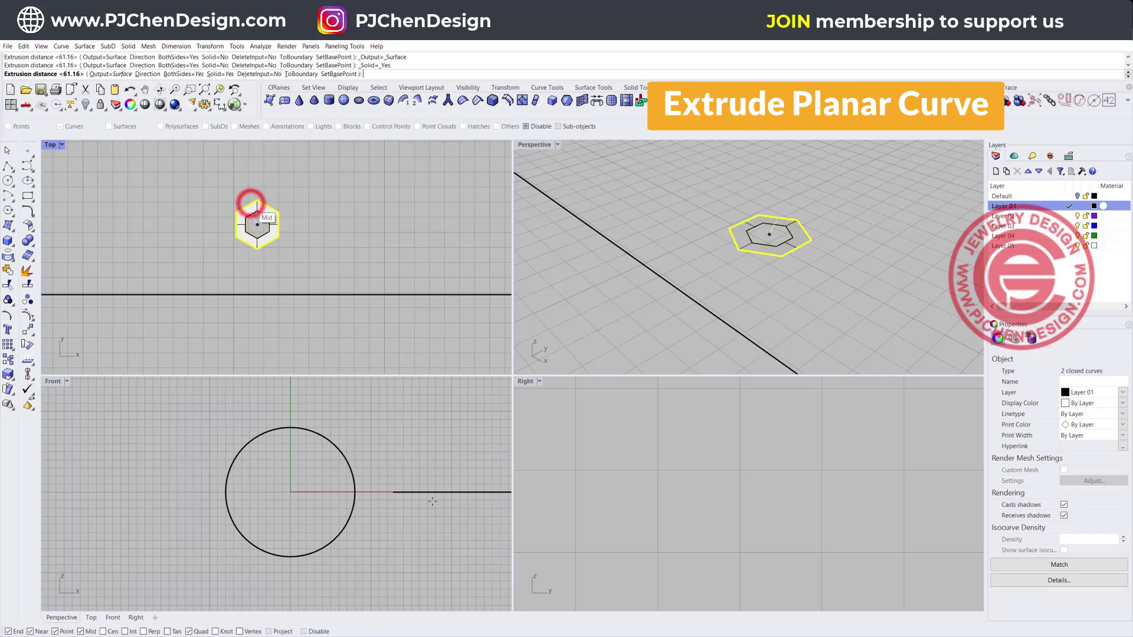
click(180, 74)
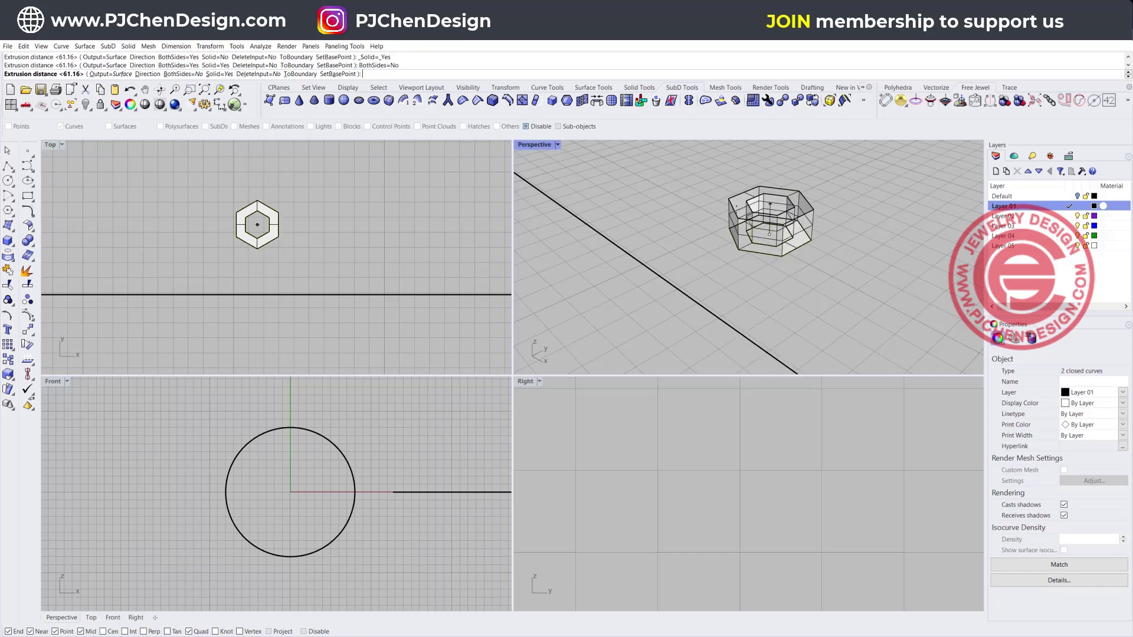
click(764, 195)
text(1)
key(Return)
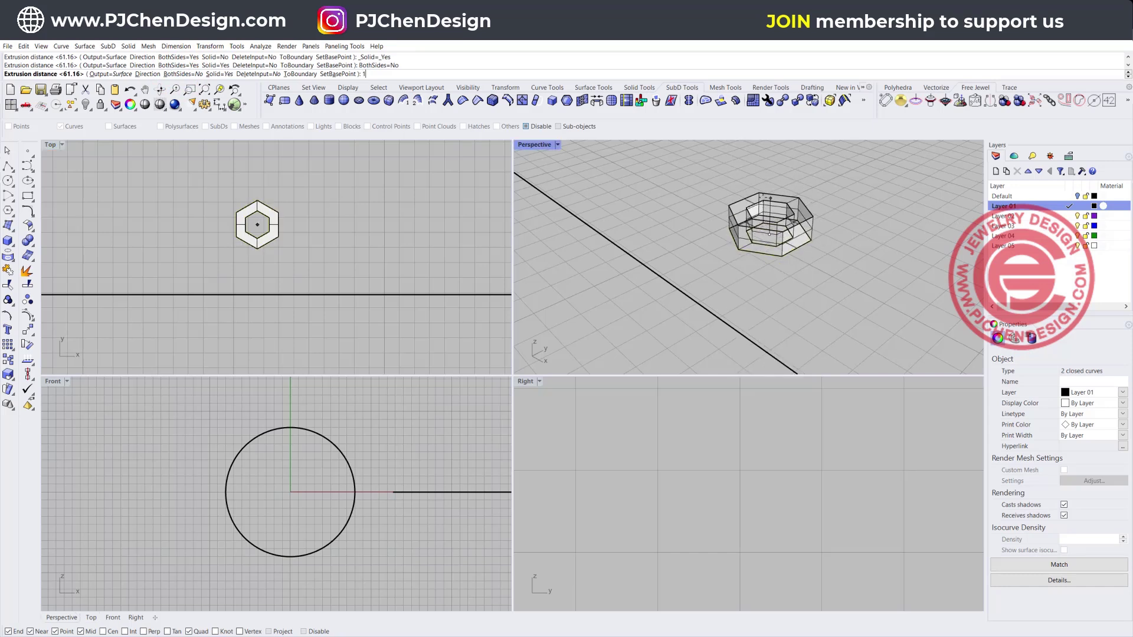
click(826, 285)
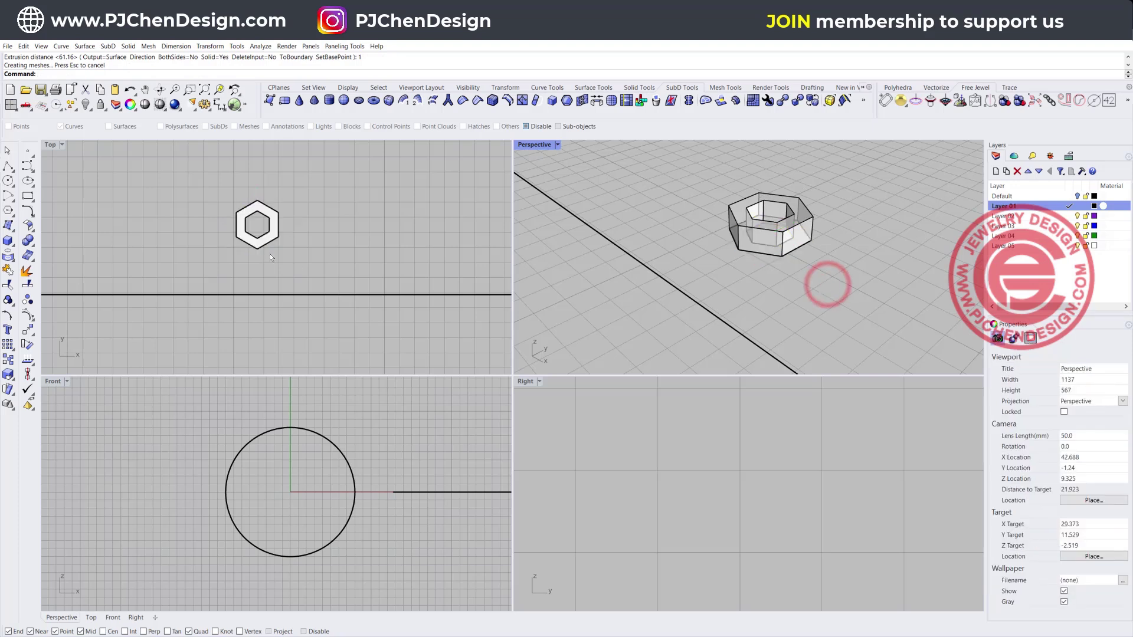
- Copy the hexagonal solid sideways so that the copy sits wall to wall with the original
scroll(274, 227, up, 2)
click(280, 236)
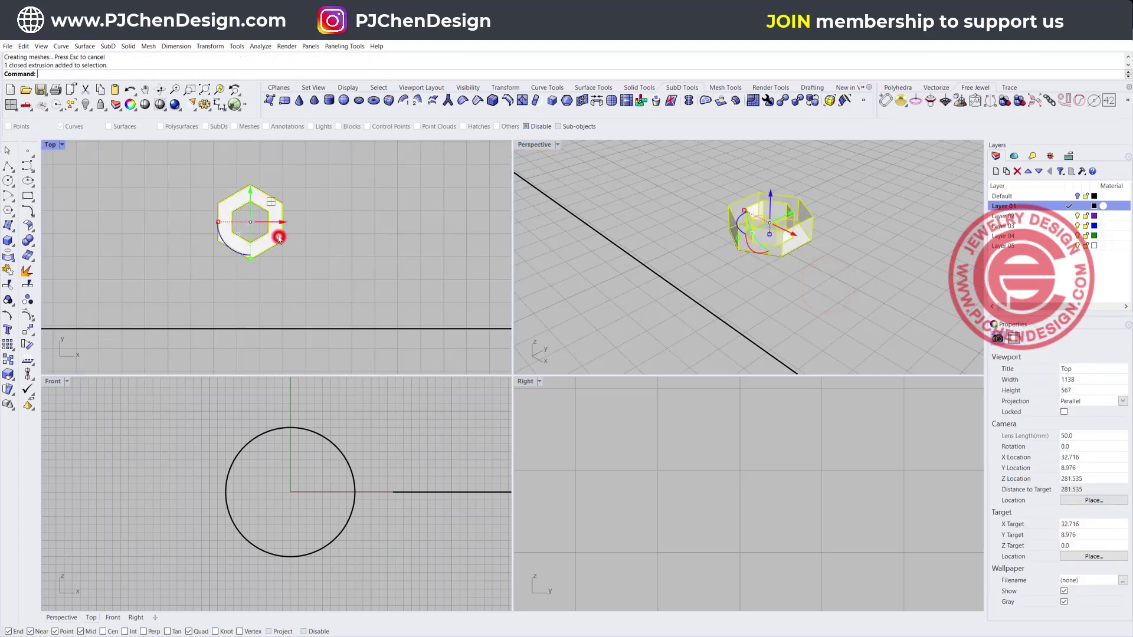
click(8, 359)
click(218, 240)
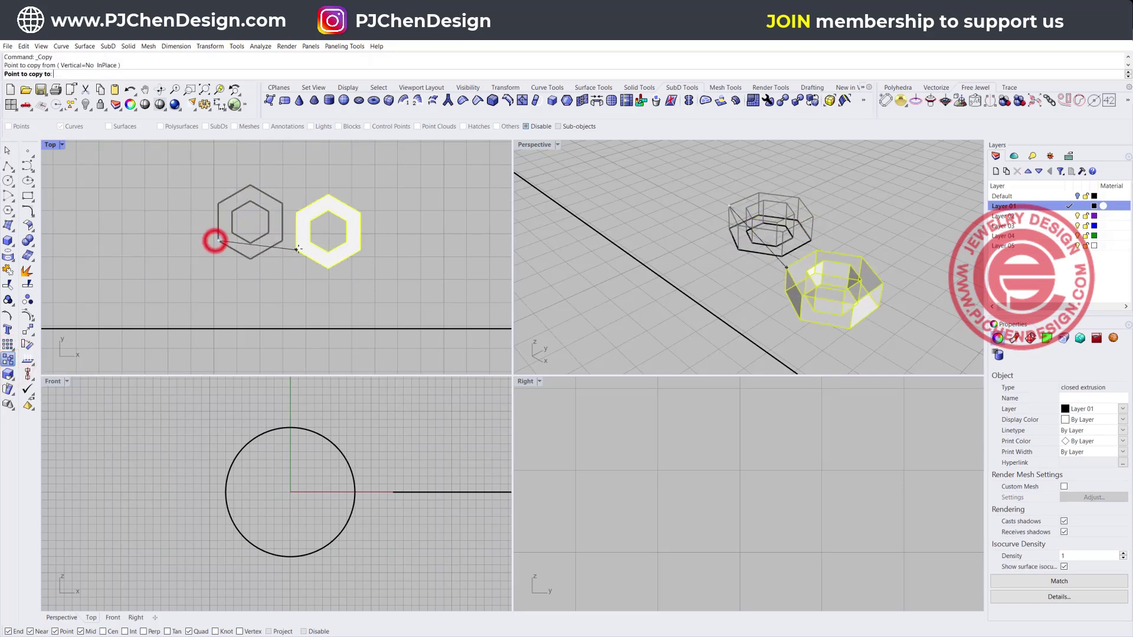
click(285, 239)
- Maximise the Perspective view on the two adjoining cells and set its display mode to Rendered
double_click(537, 143)
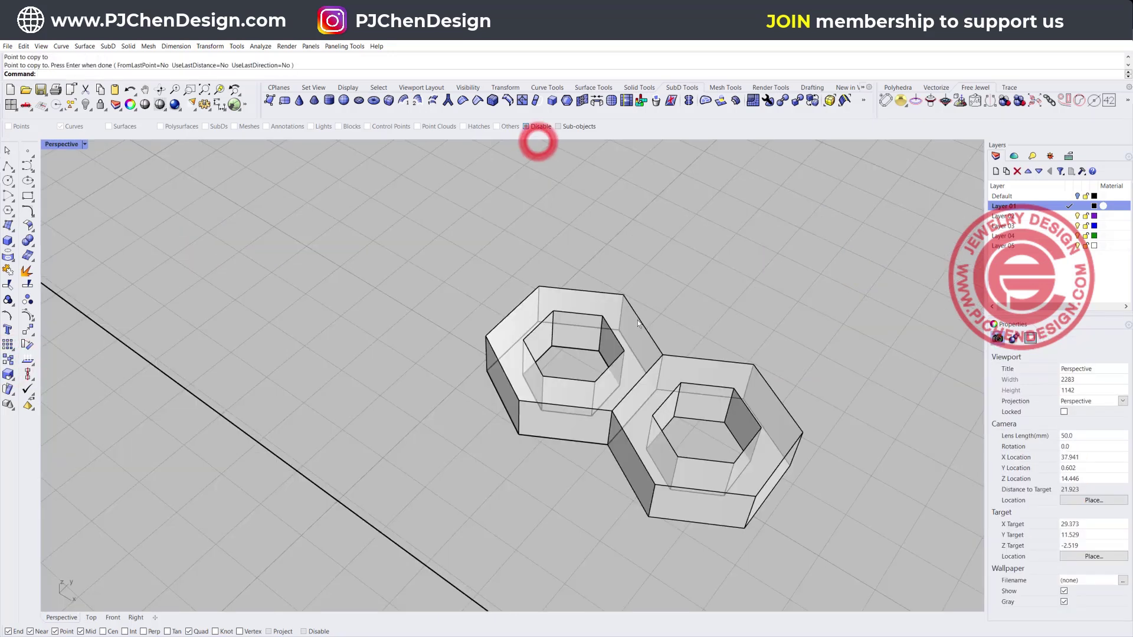
shift+right_drag(638, 320, 481, 229)
click(486, 228)
click(566, 271)
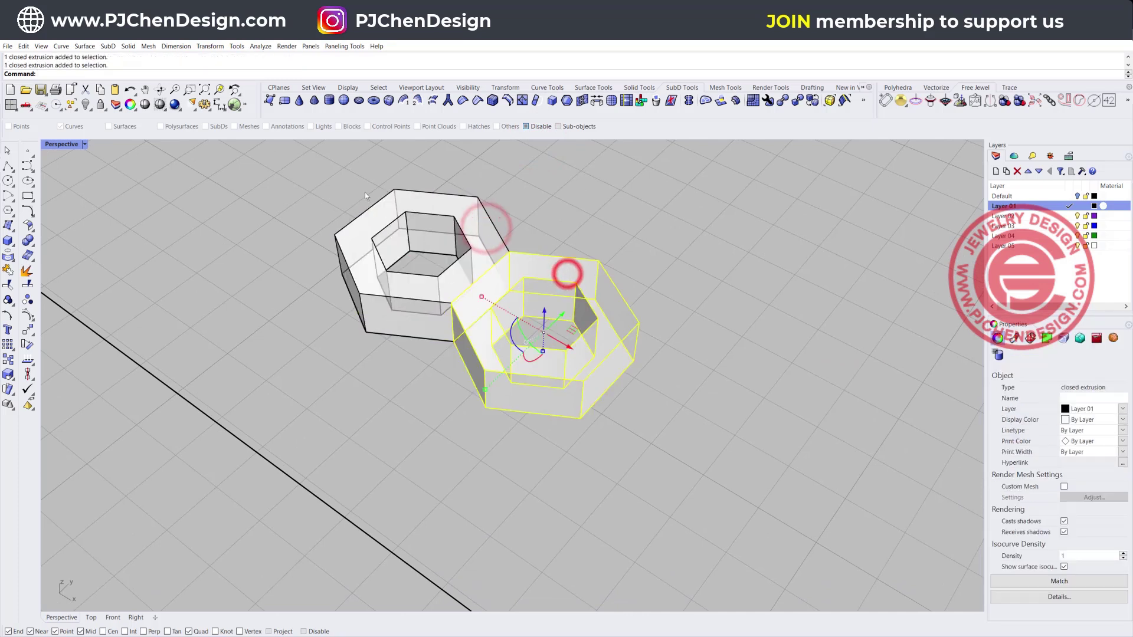
click(174, 194)
click(82, 144)
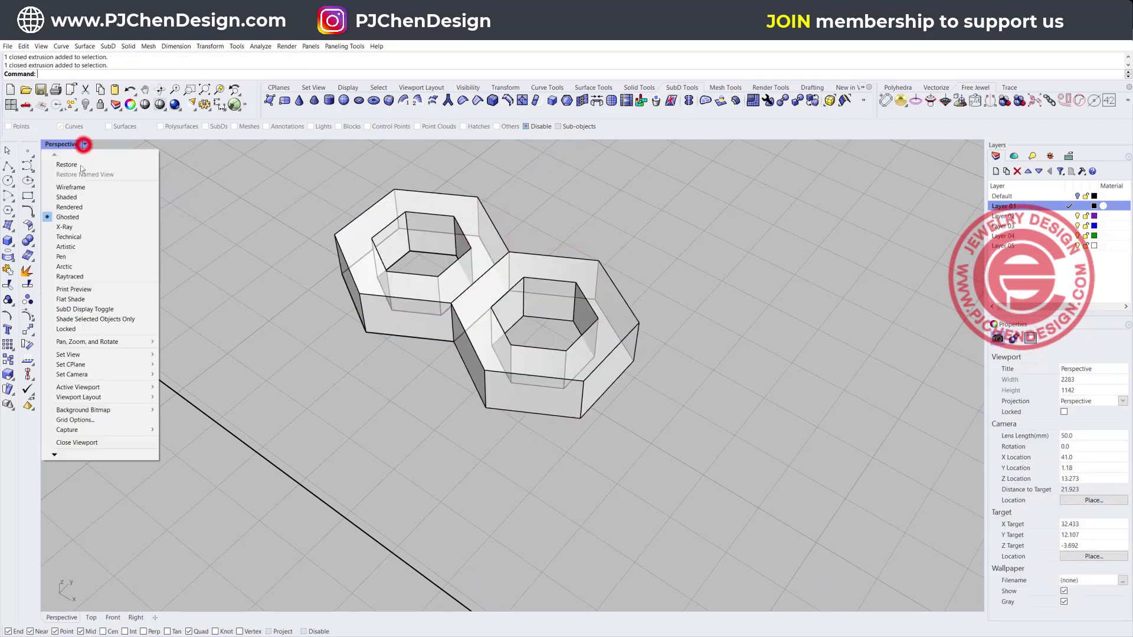
click(77, 207)
click(264, 265)
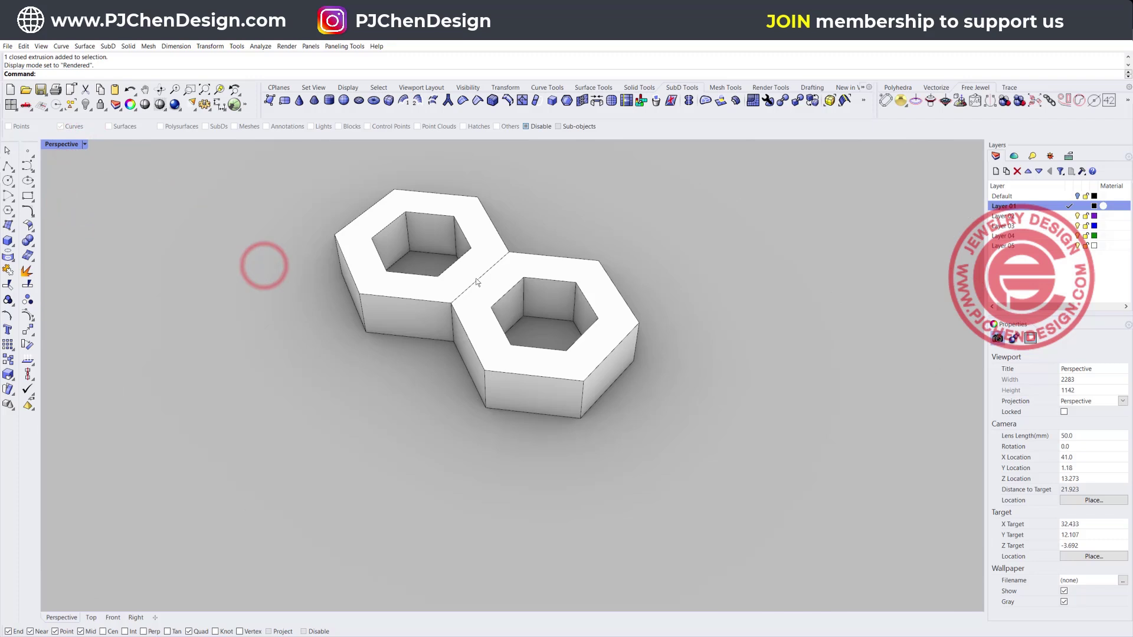
- Examine the joint between the two adjoining cells from several angles with the surface edges hidden
right_drag(502, 235, 565, 303)
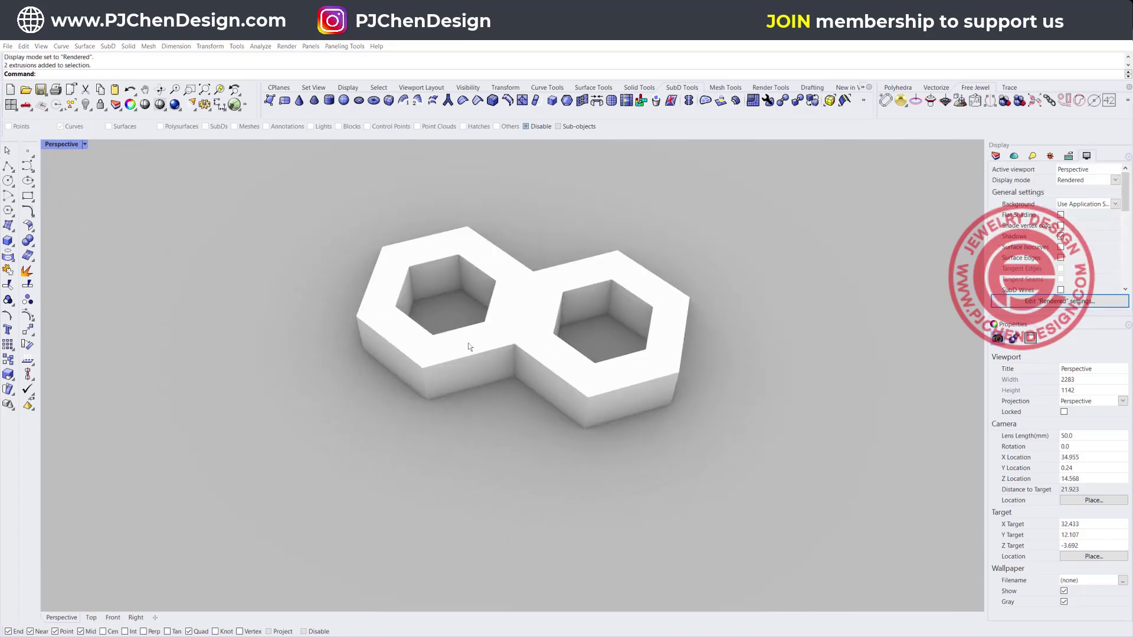
right_drag(611, 384, 600, 405)
scroll(523, 300, up, 5)
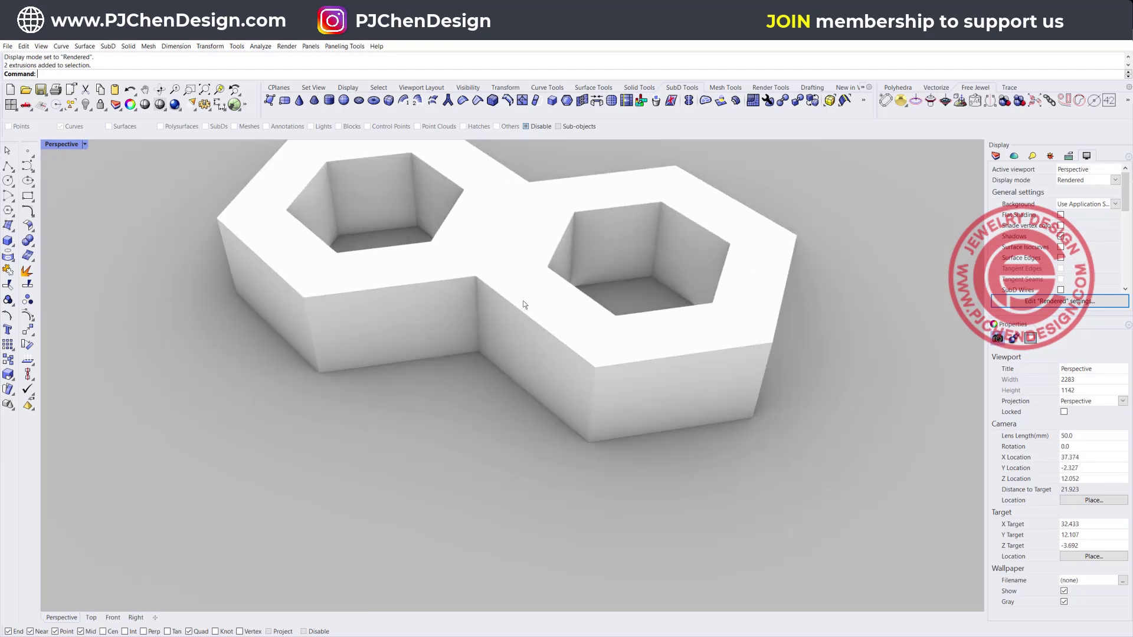
click(511, 265)
click(463, 225)
click(483, 458)
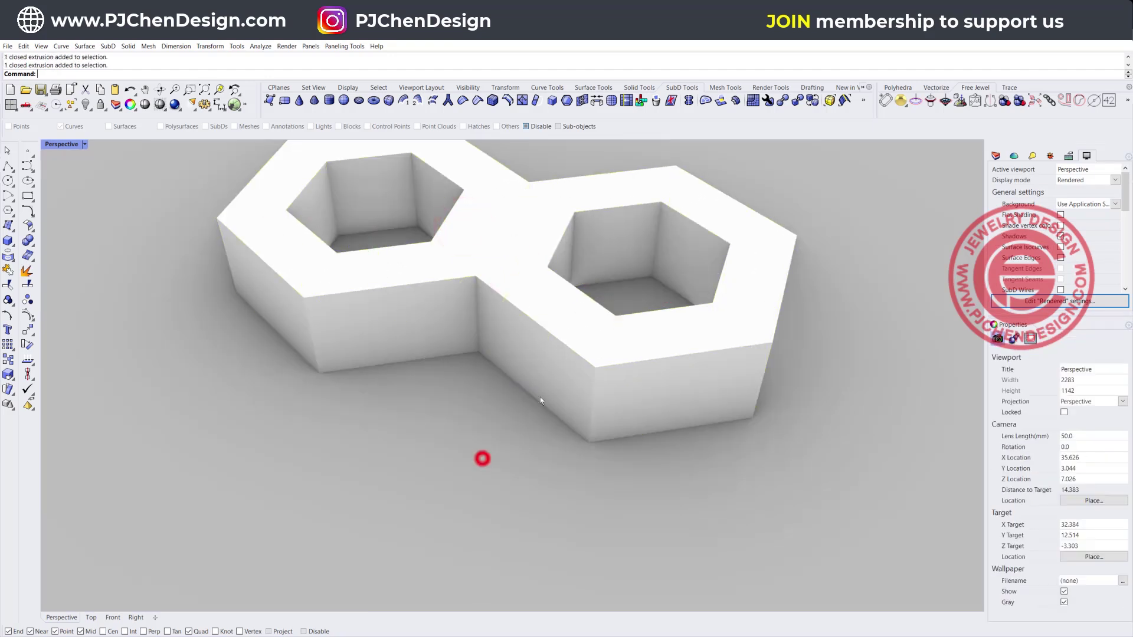
scroll(581, 384, down, 5)
right_drag(584, 348, 609, 405)
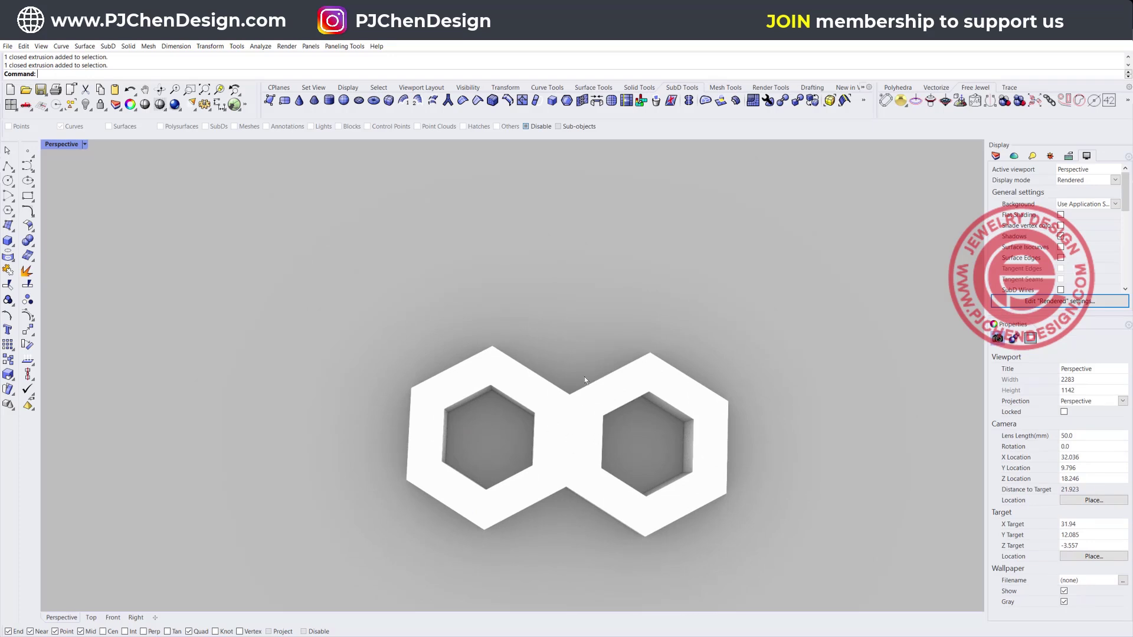
scroll(610, 436, down, 2)
right_drag(610, 435, 558, 292)
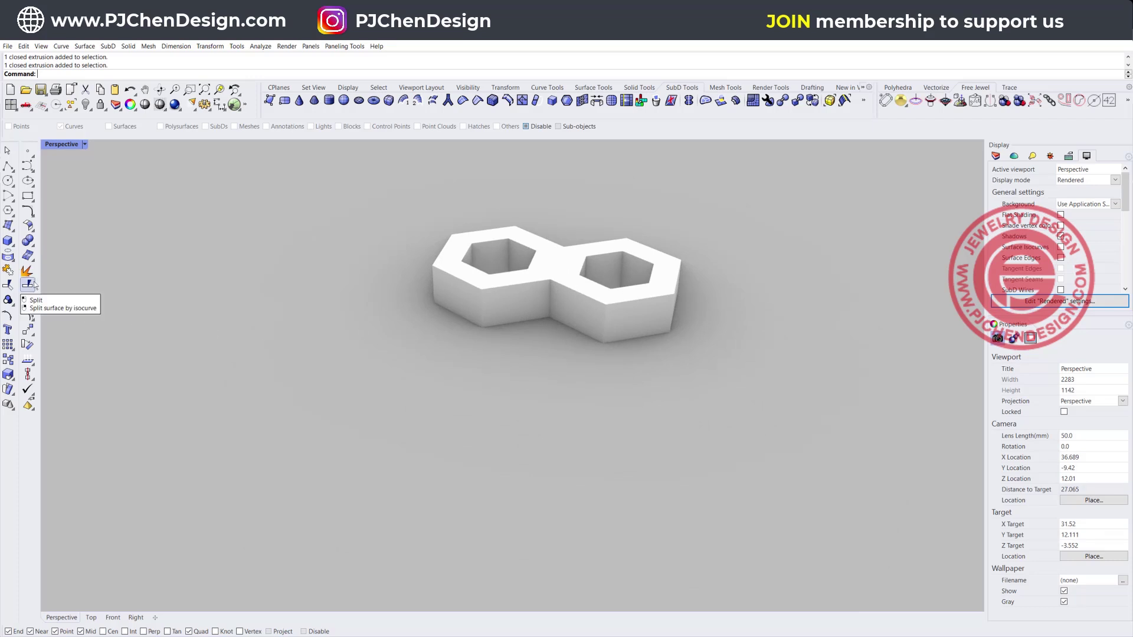
- Fillet all the upper edges of both cells, inner and outer, with a 0.2 mm radius
click(26, 243)
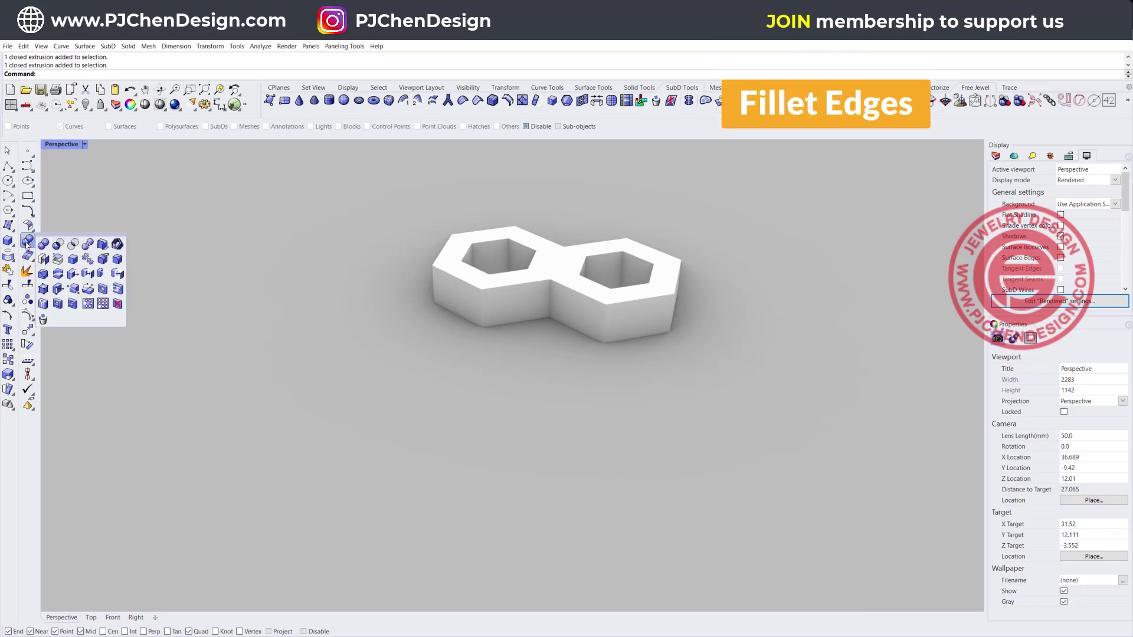
click(116, 257)
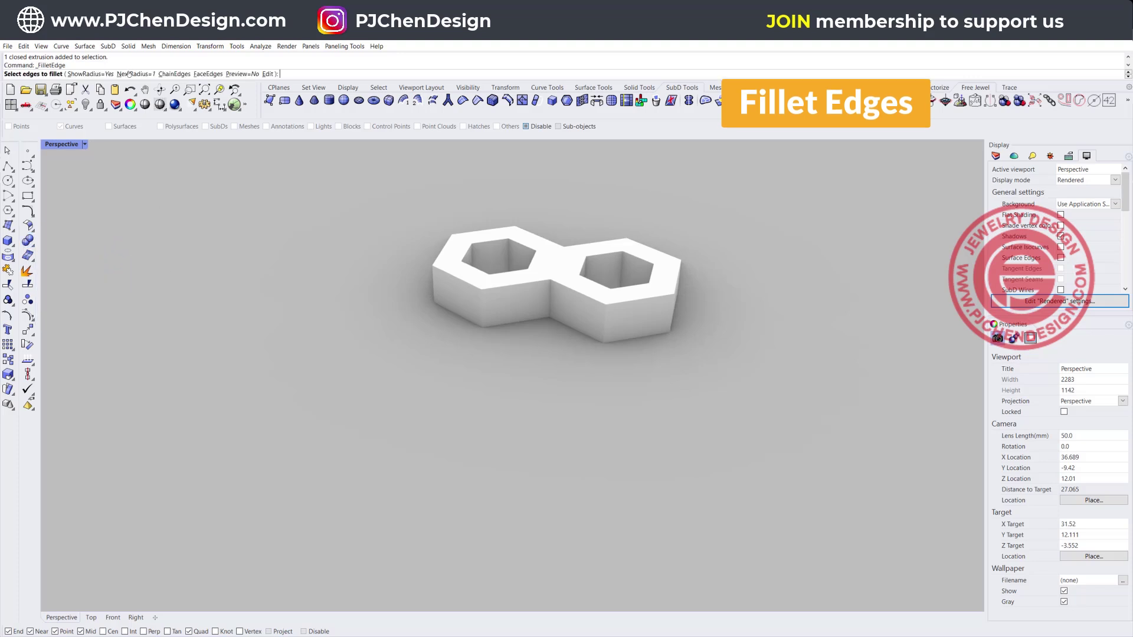
click(133, 74)
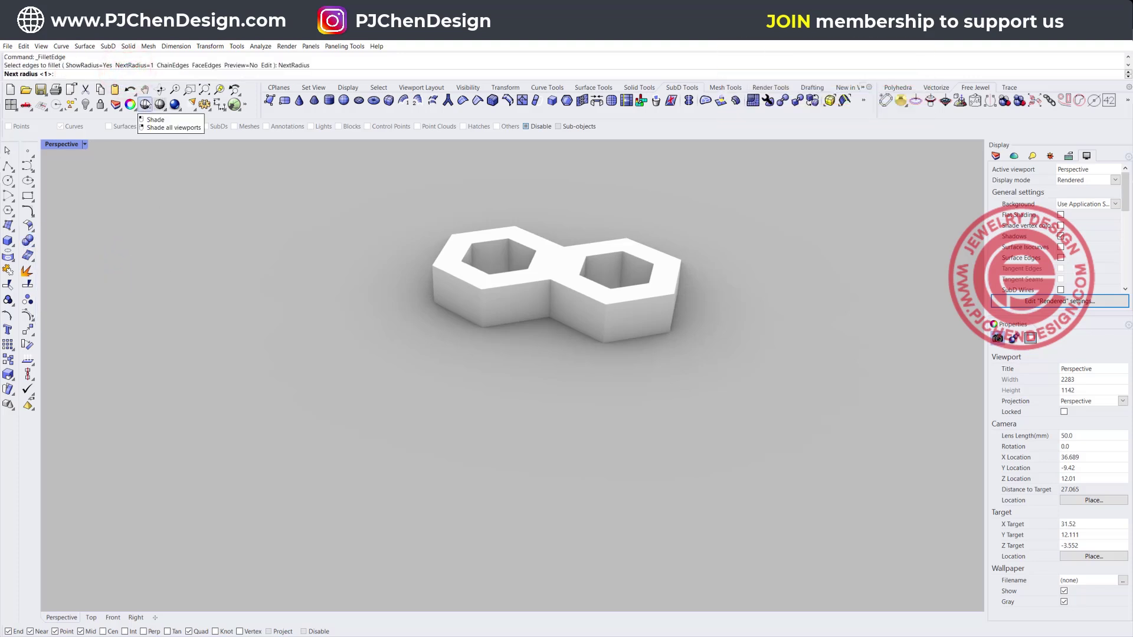
key(Return)
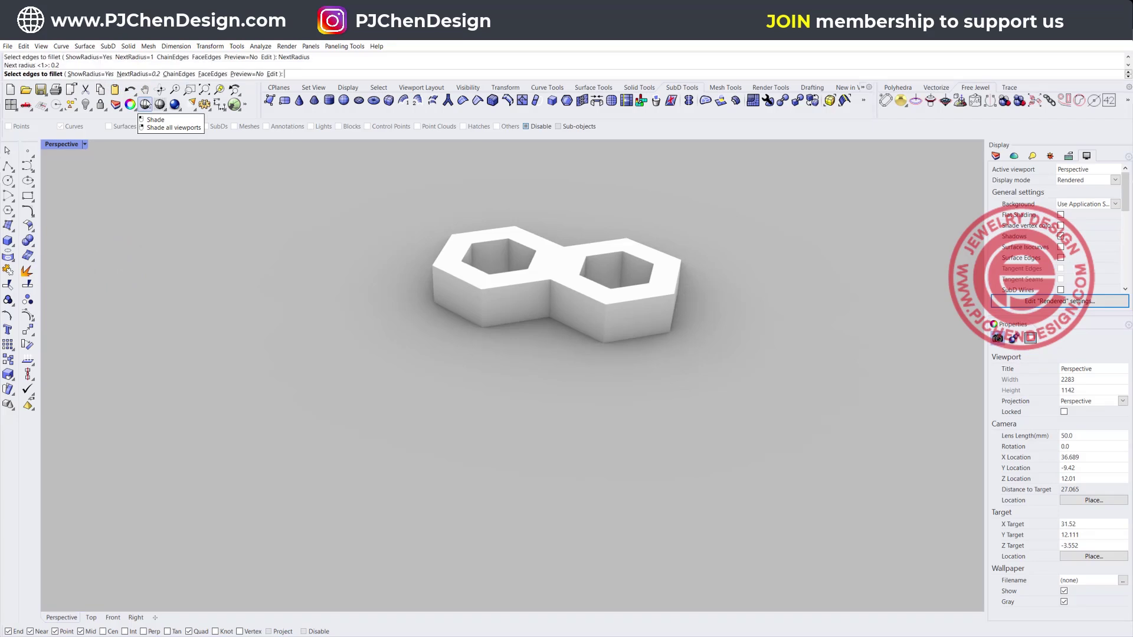
double_click(61, 144)
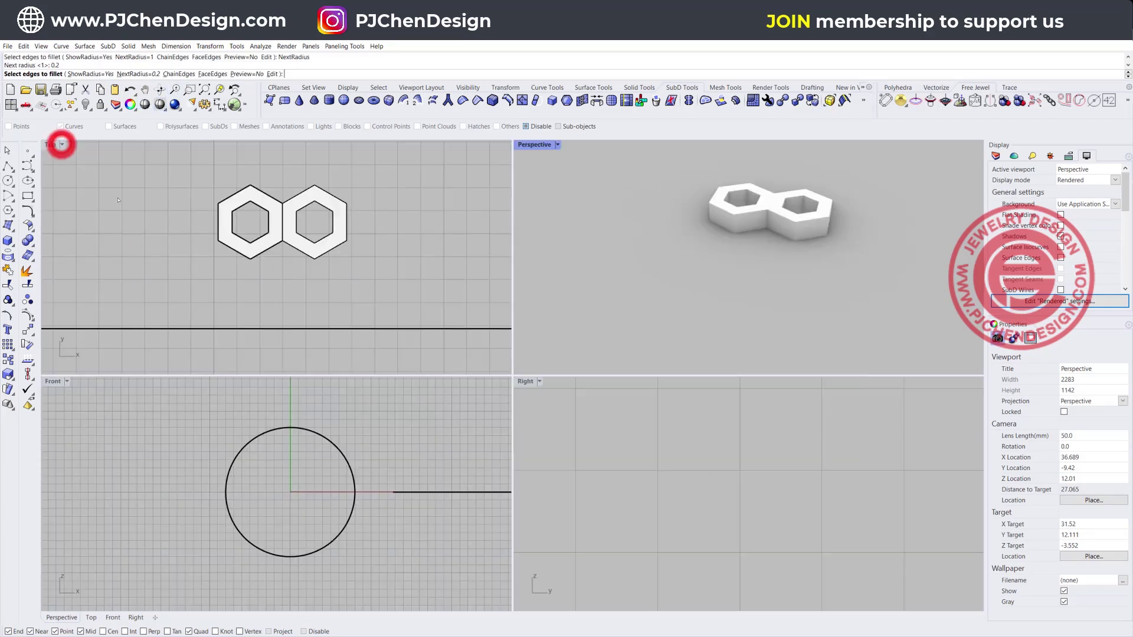
scroll(360, 495, up, 5)
drag(330, 503, 481, 518)
key(Return)
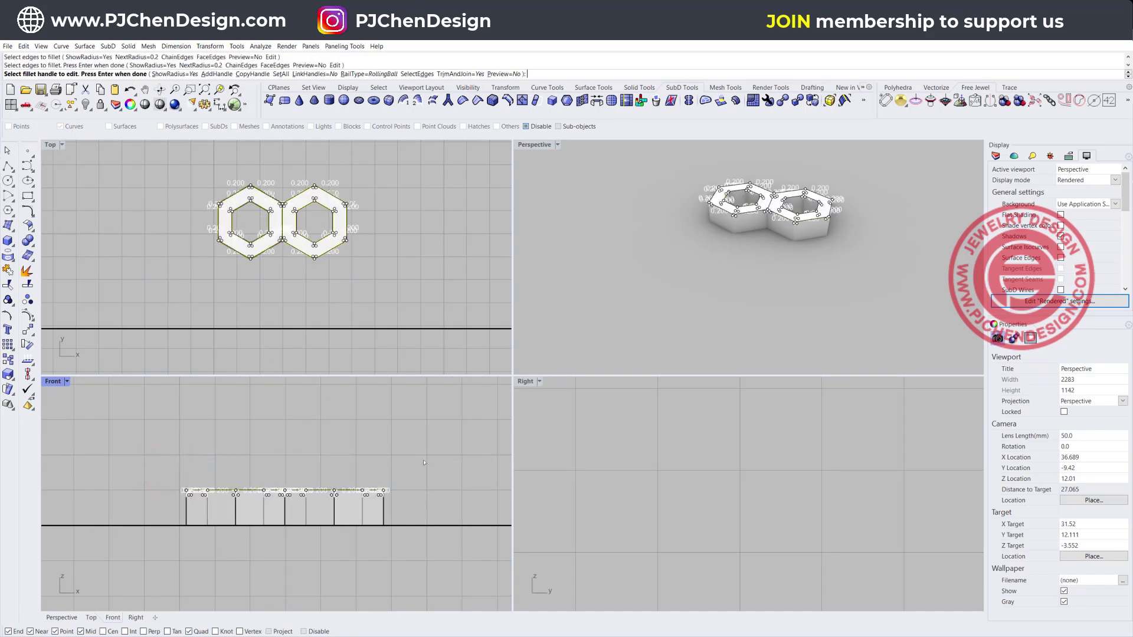
key(Return)
- Inspect the groove between the two rounded cells, and delete the copied cell
right_drag(703, 260, 782, 264)
scroll(782, 263, up, 2)
right_drag(757, 221, 769, 253)
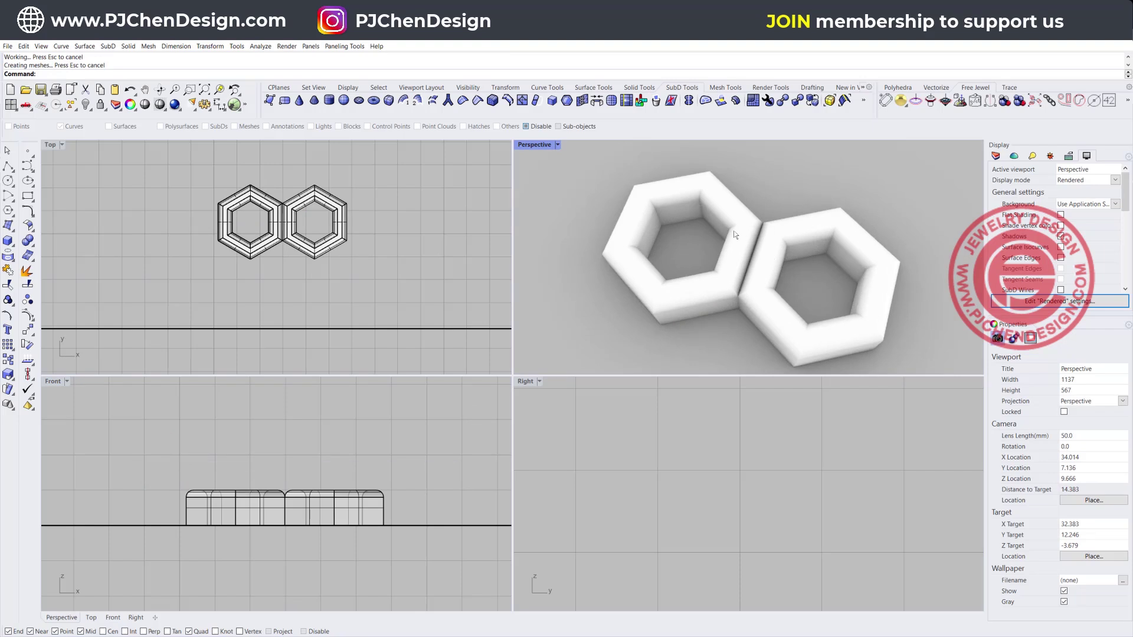
click(738, 233)
click(766, 245)
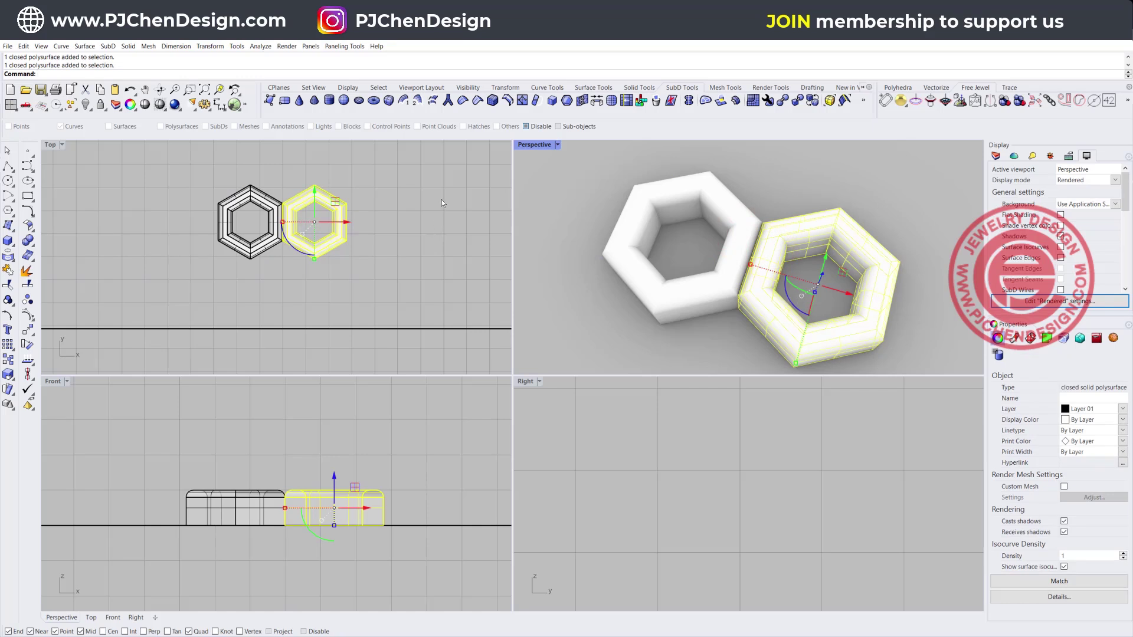
click(371, 259)
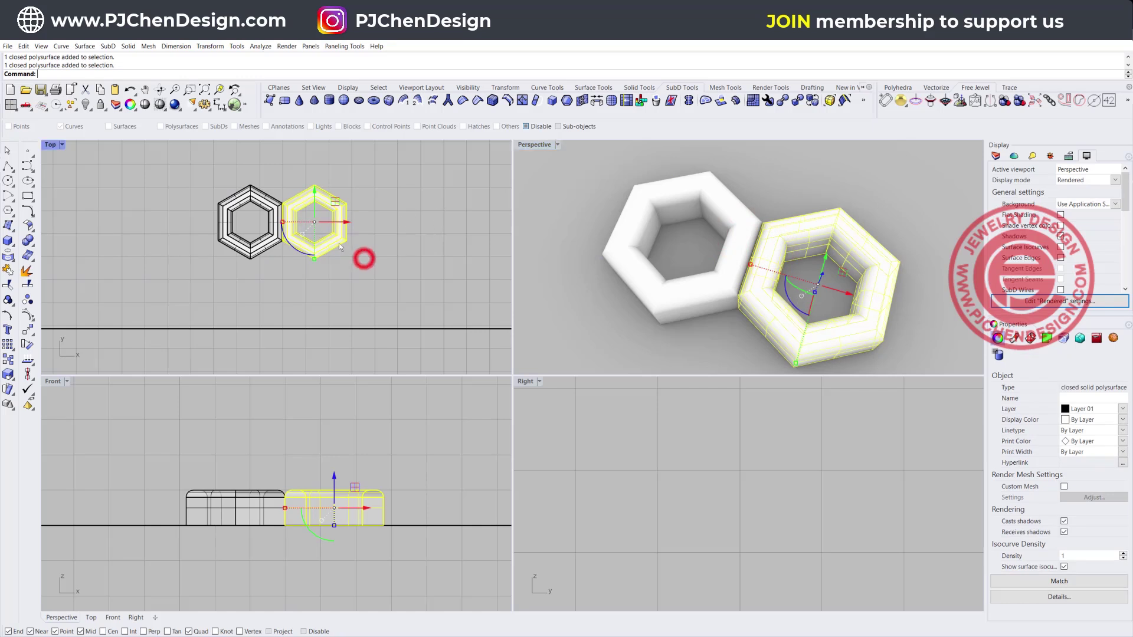
key(Delete)
- Move the filleted cell away from its source hexagon curves, down onto the long straight line
scroll(337, 230, down, 5)
scroll(333, 221, down, 4)
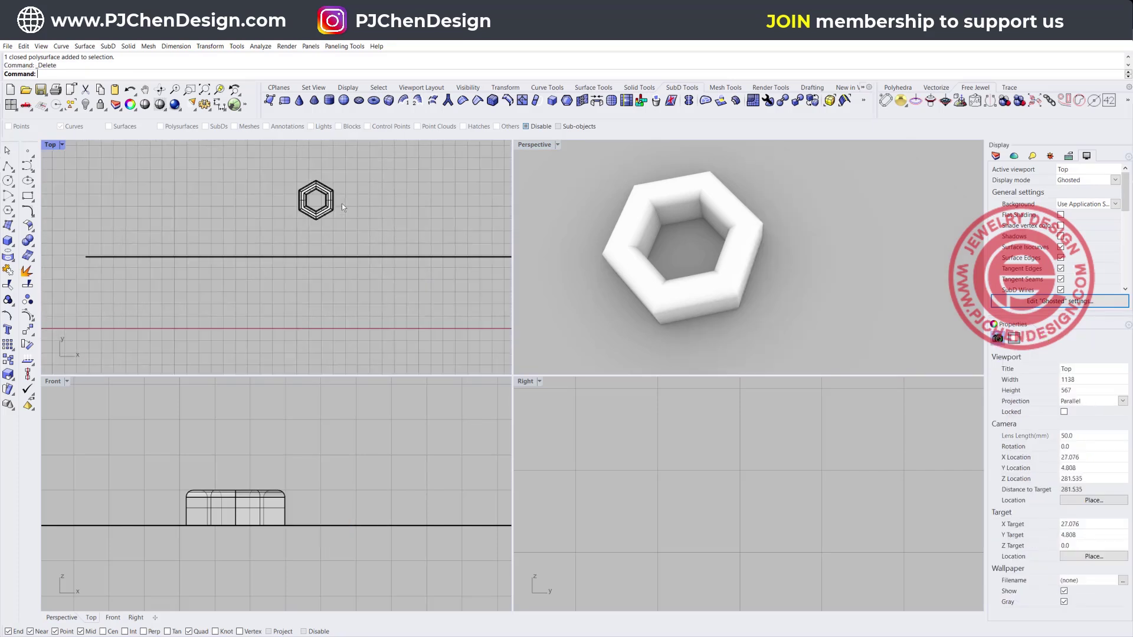
right_drag(327, 213, 282, 211)
scroll(277, 208, up, 4)
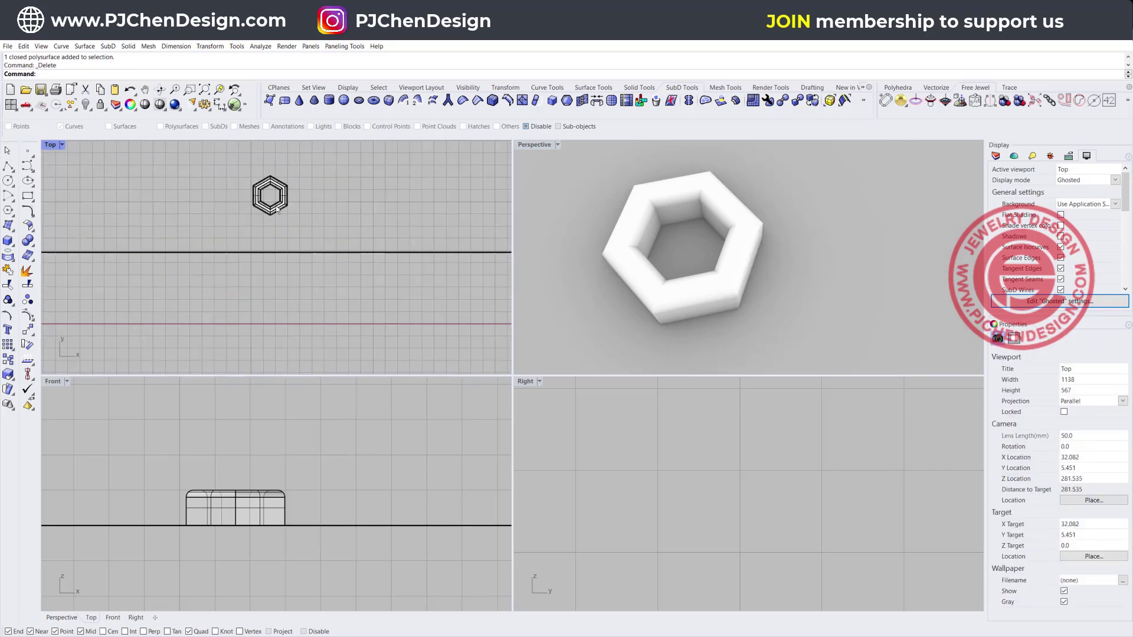
click(272, 201)
drag(270, 164, 262, 214)
- Align the filleted cell and the straight line concentrically
drag(370, 289, 311, 242)
drag(321, 281, 244, 228)
click(28, 373)
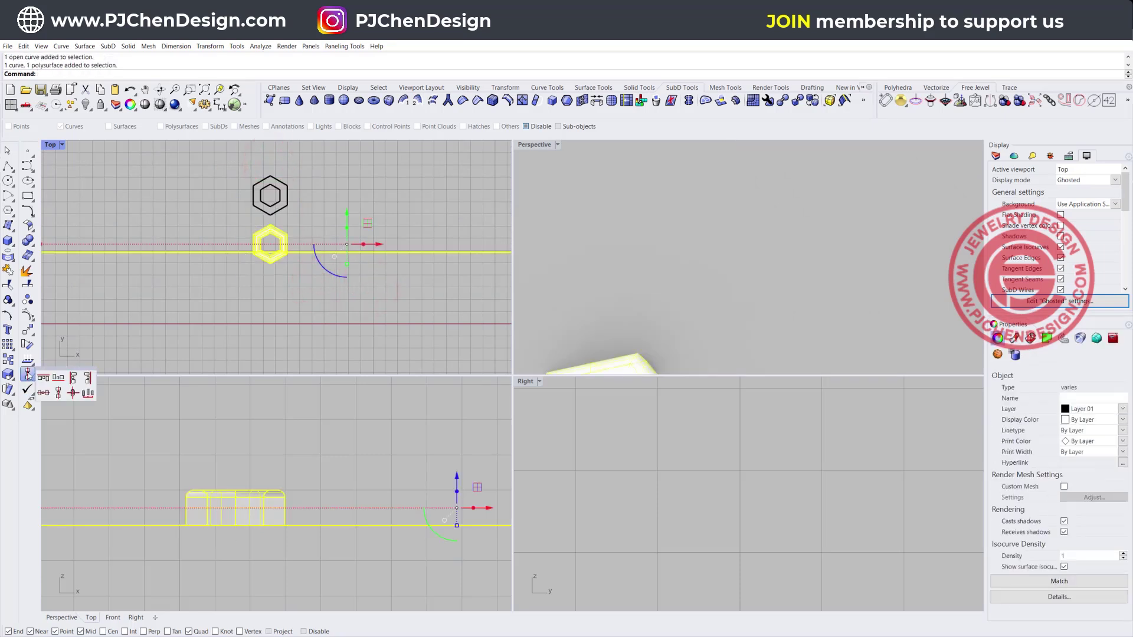
click(72, 393)
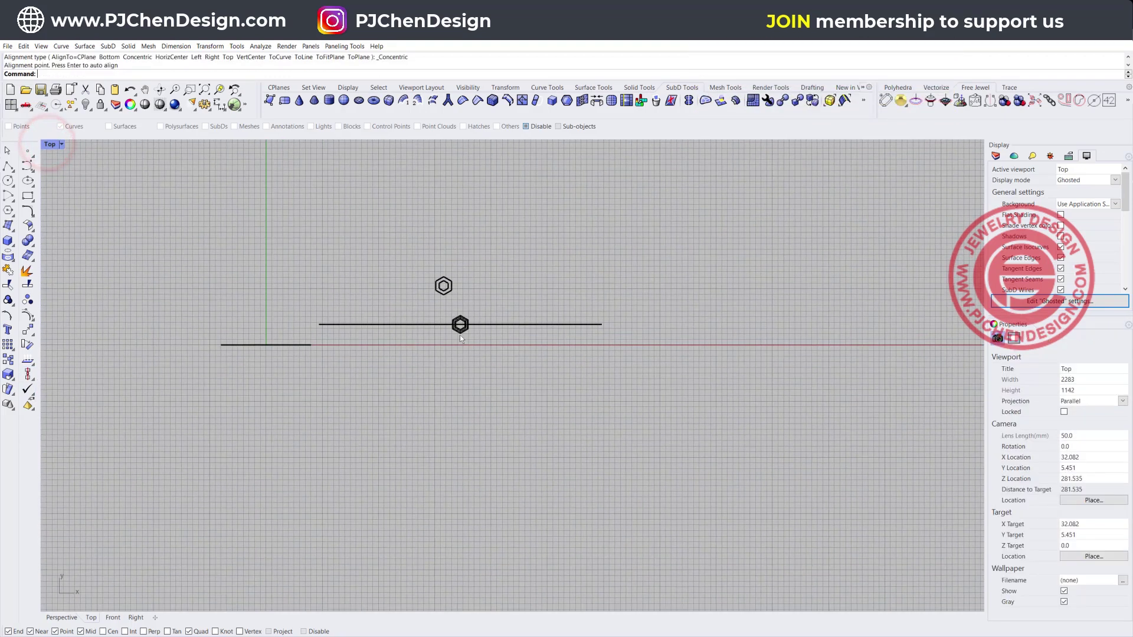
- Create a linear array of 10 cells along the line, spaced one cell width apart, and select the whole row
scroll(464, 335, up, 2)
click(469, 329)
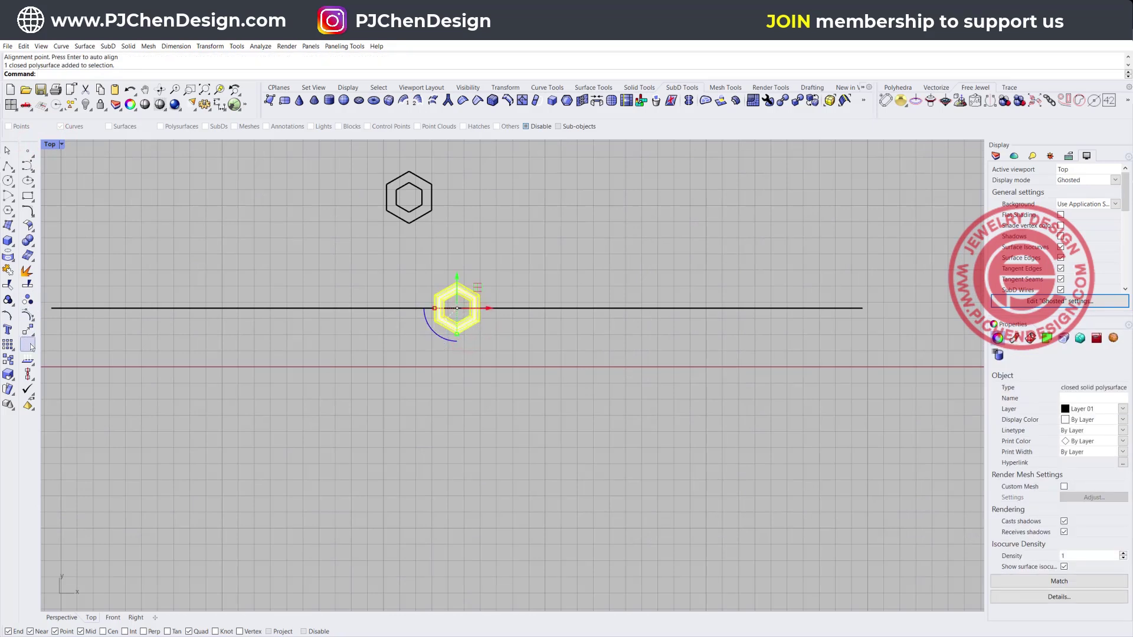
click(9, 346)
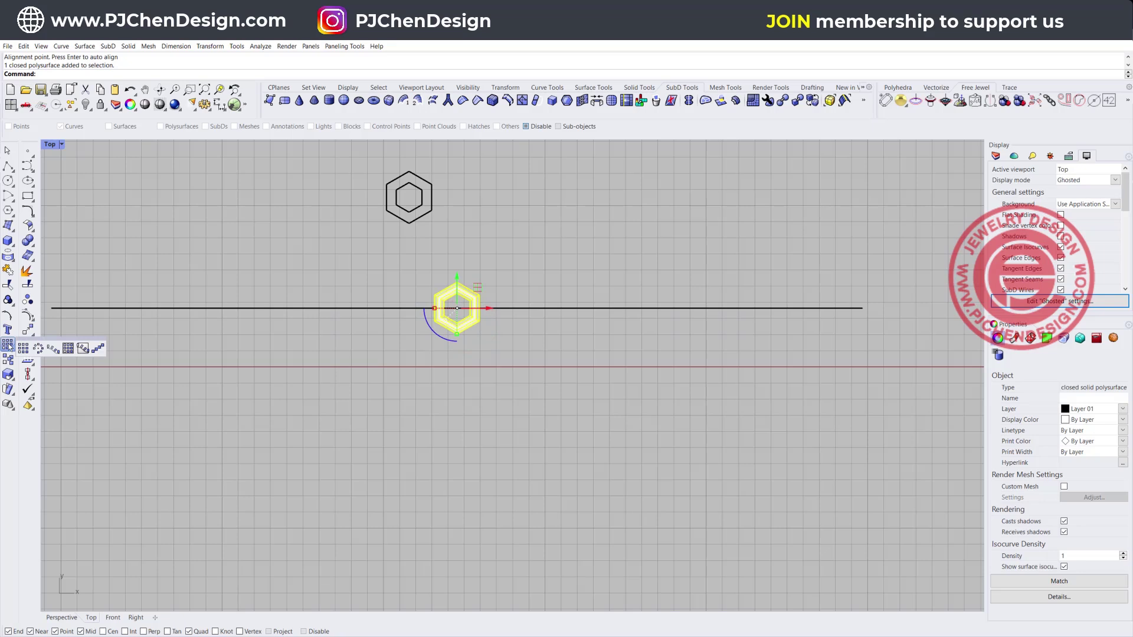
click(94, 348)
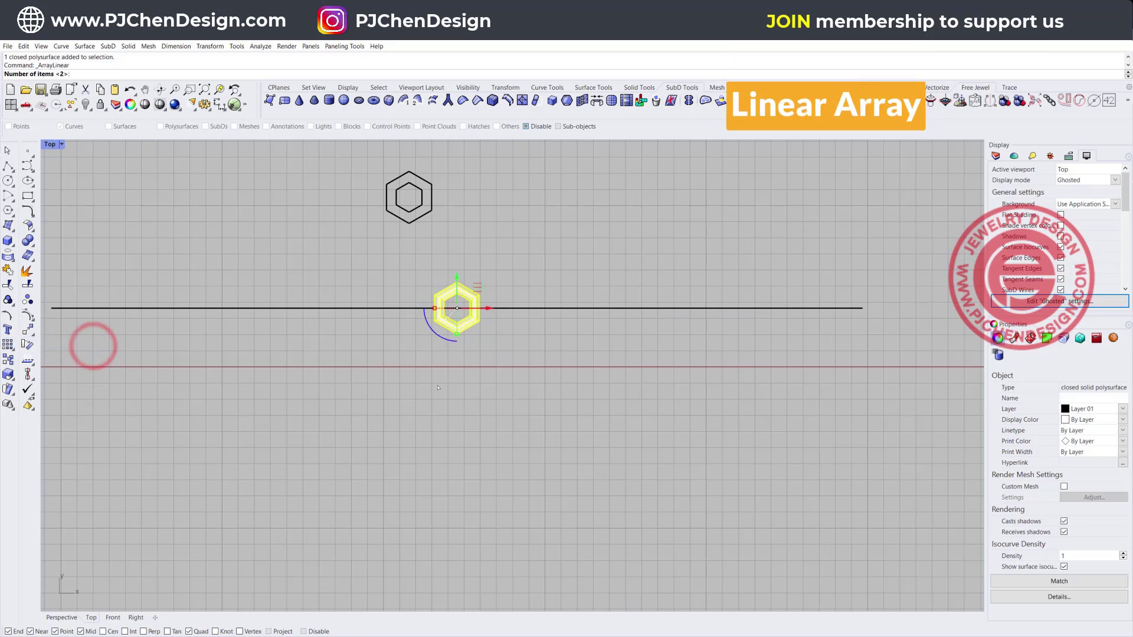
text(10)
key(Return)
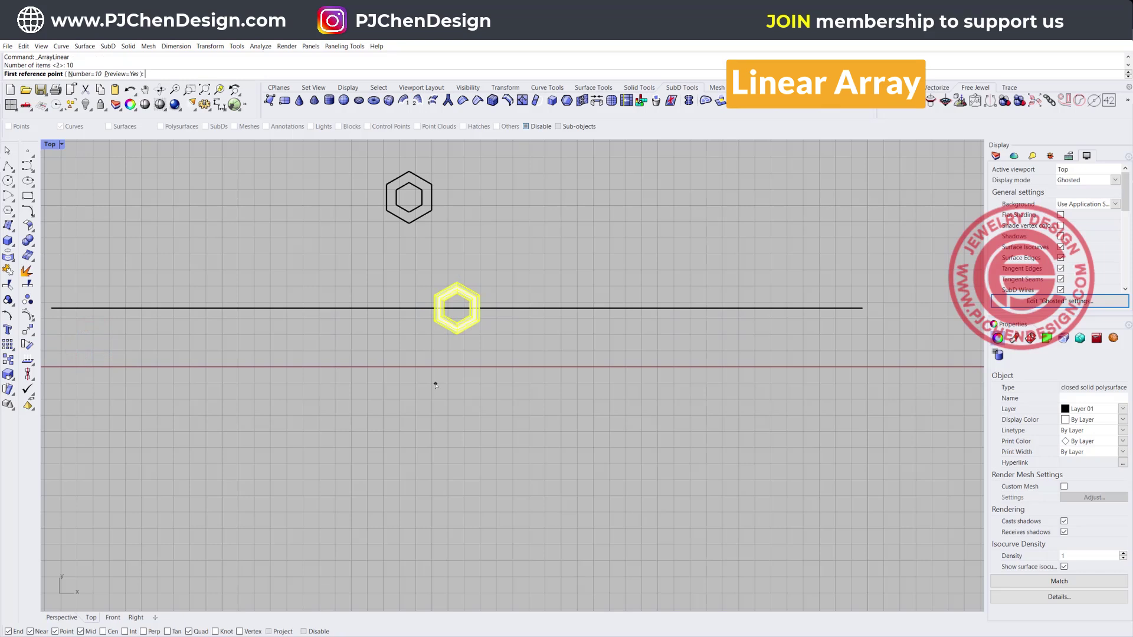
click(432, 322)
click(479, 322)
scroll(797, 349, down, 3)
drag(844, 336, 564, 337)
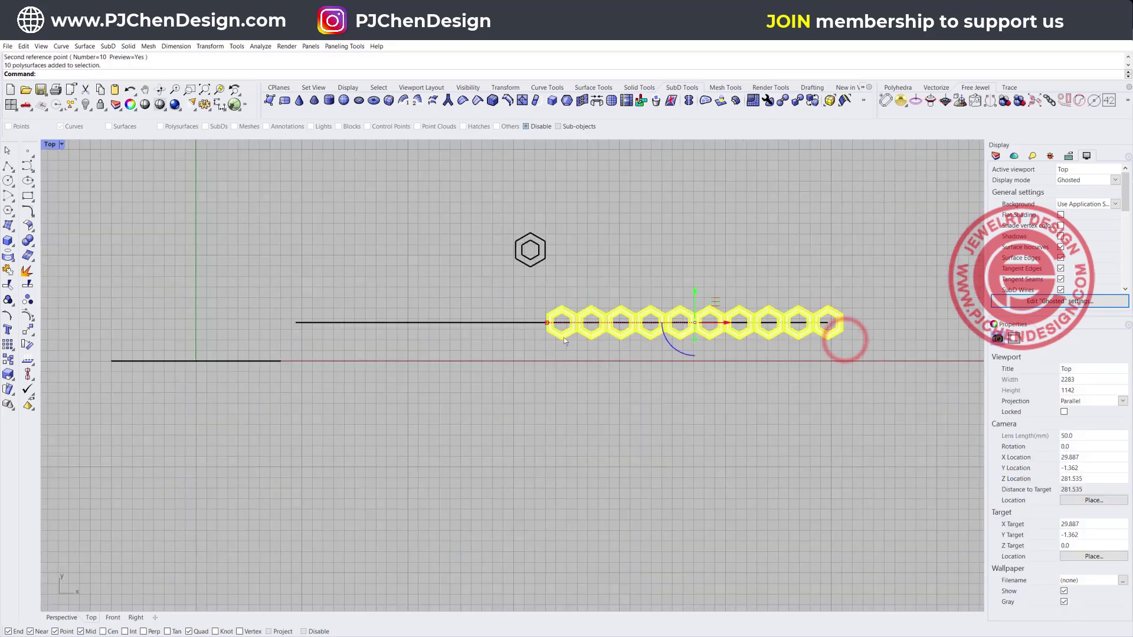
- Group the ten cells and align them concentrically with the long straight line at its midpoint
click(8, 300)
drag(607, 350, 534, 309)
click(28, 374)
click(67, 392)
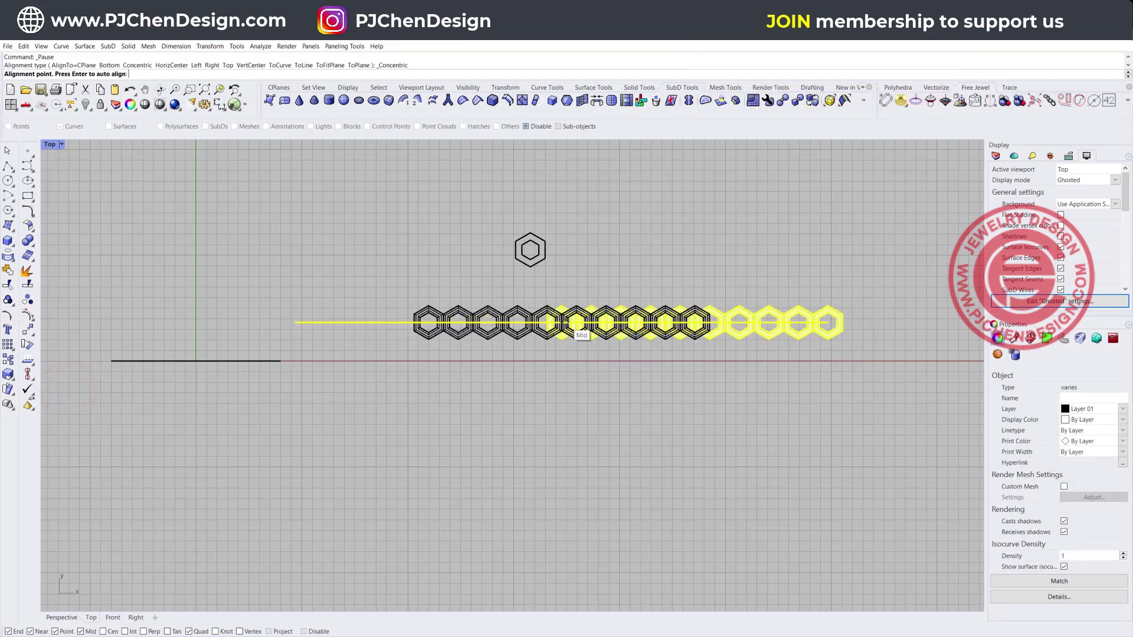
click(569, 323)
key(Escape)
scroll(439, 325, up, 3)
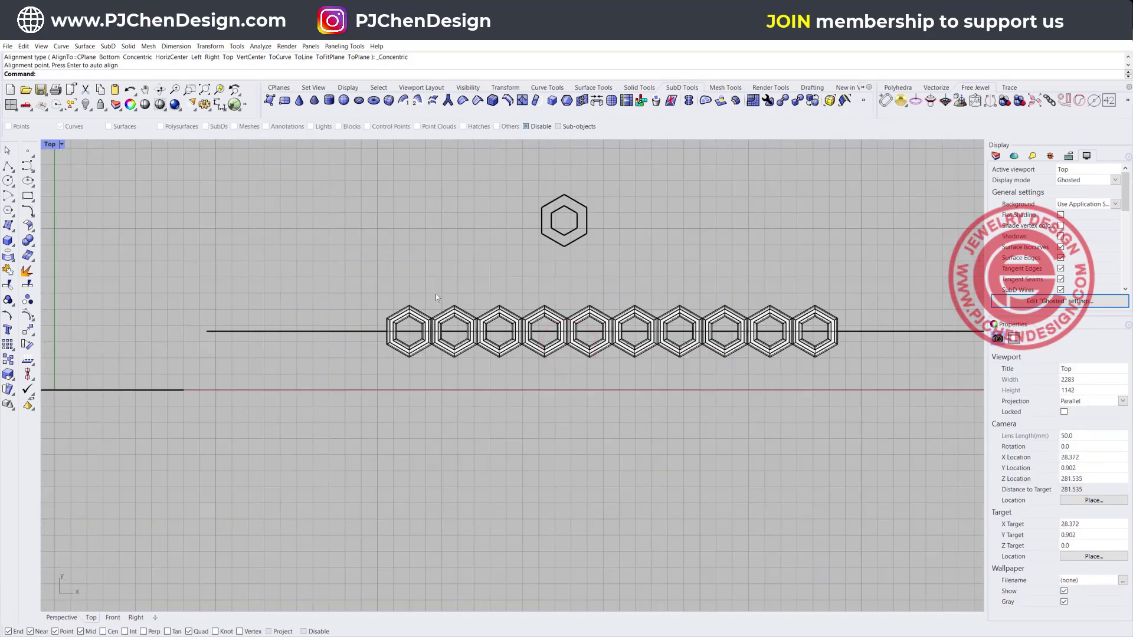
- Copy the grouped row upward, offset half a cell sideways so it nests against the top of the original row
click(430, 317)
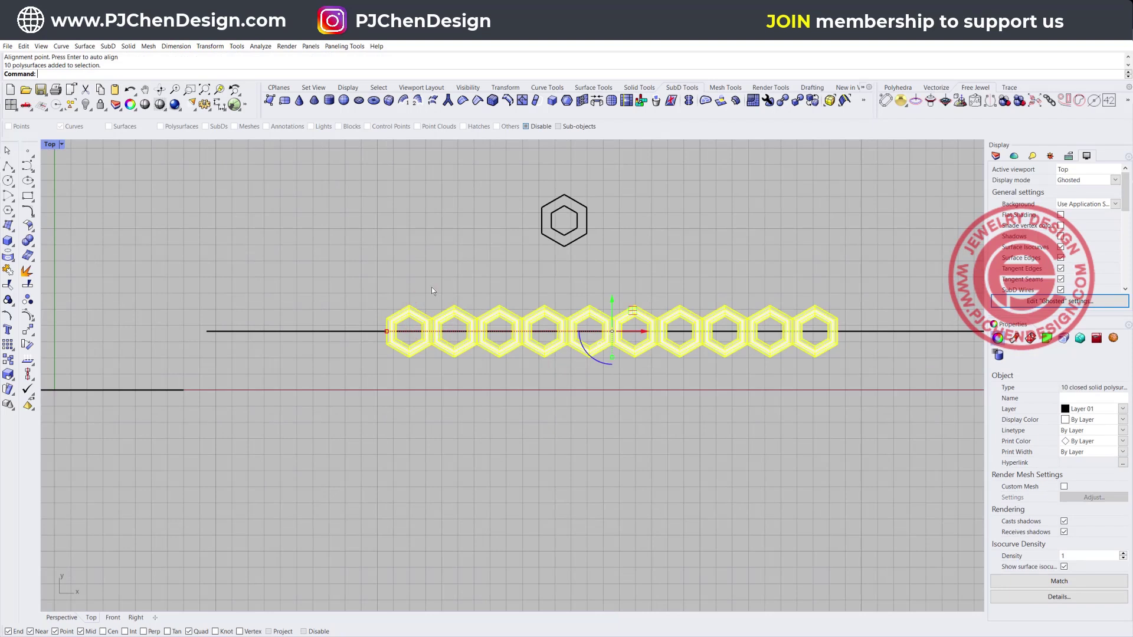
click(7, 360)
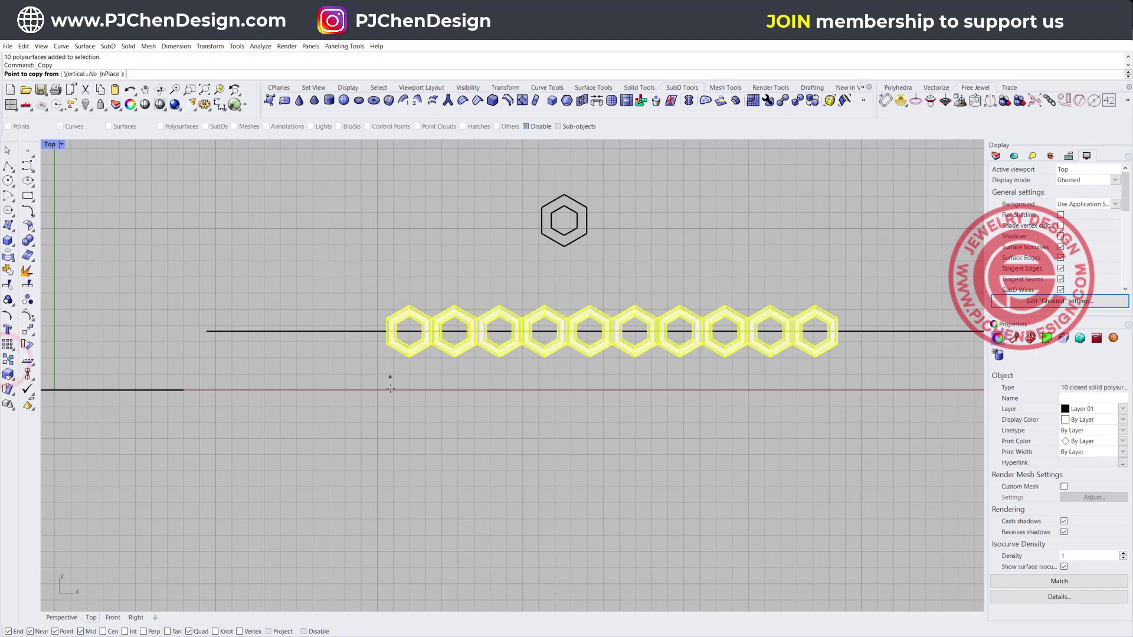
click(408, 362)
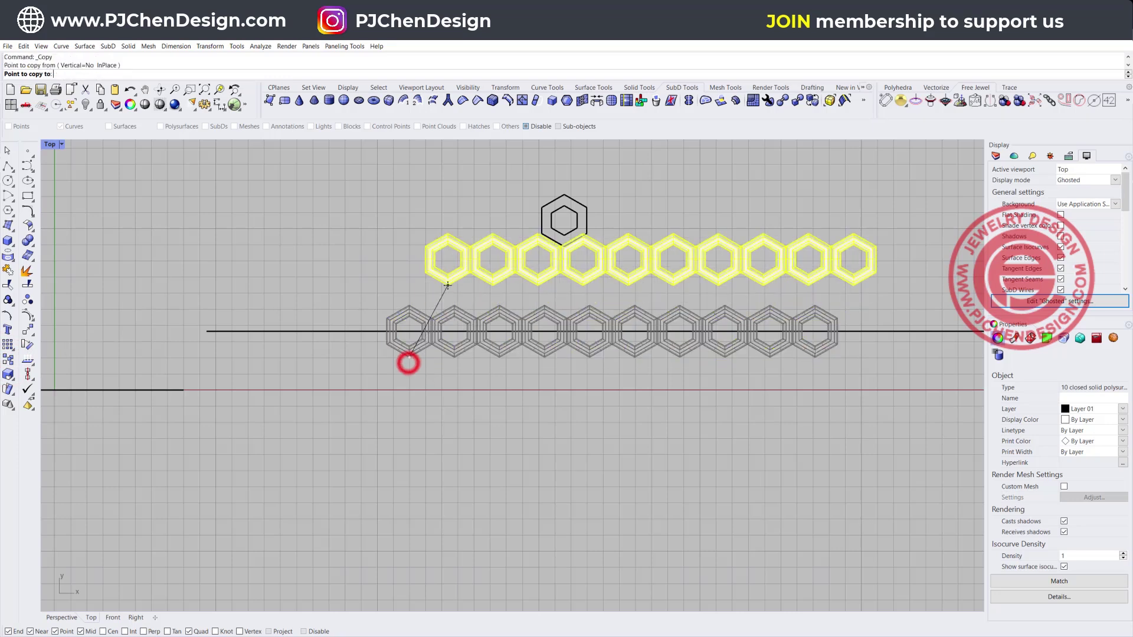
click(432, 319)
key(Return)
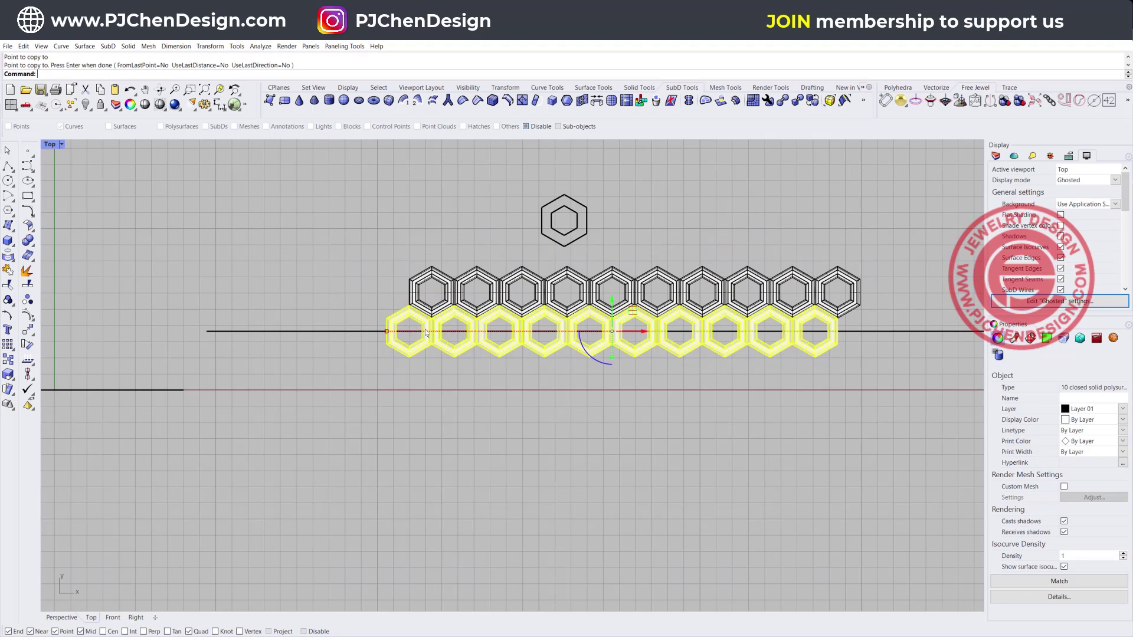
- Copy the middle row downward, offset half a cell sideways so it nests against the row's lower edge
key(Return)
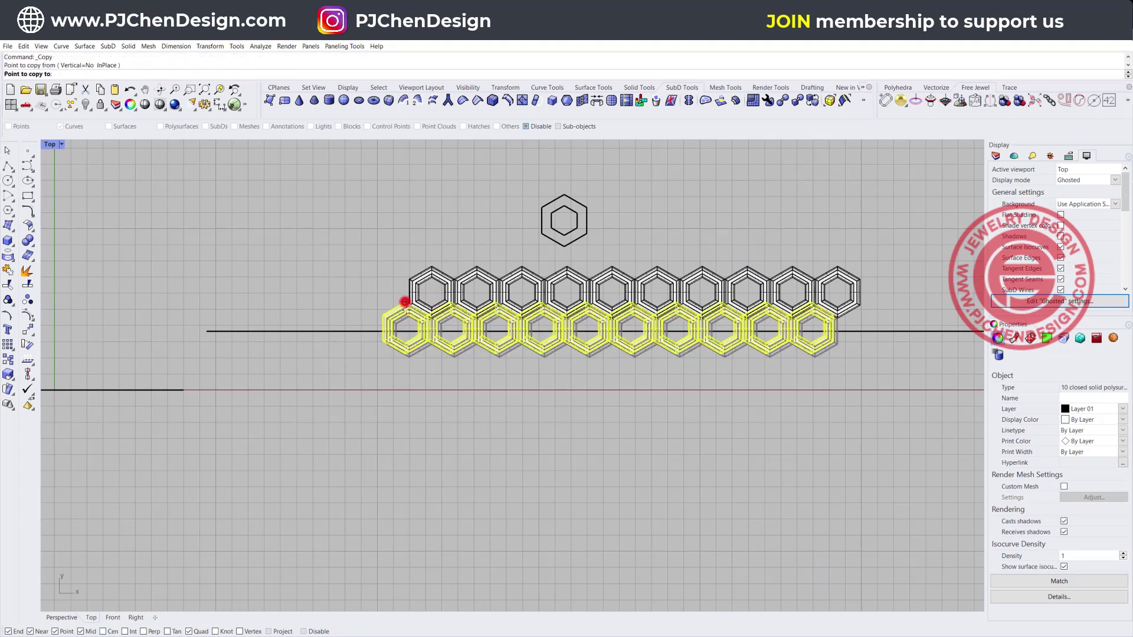
click(409, 307)
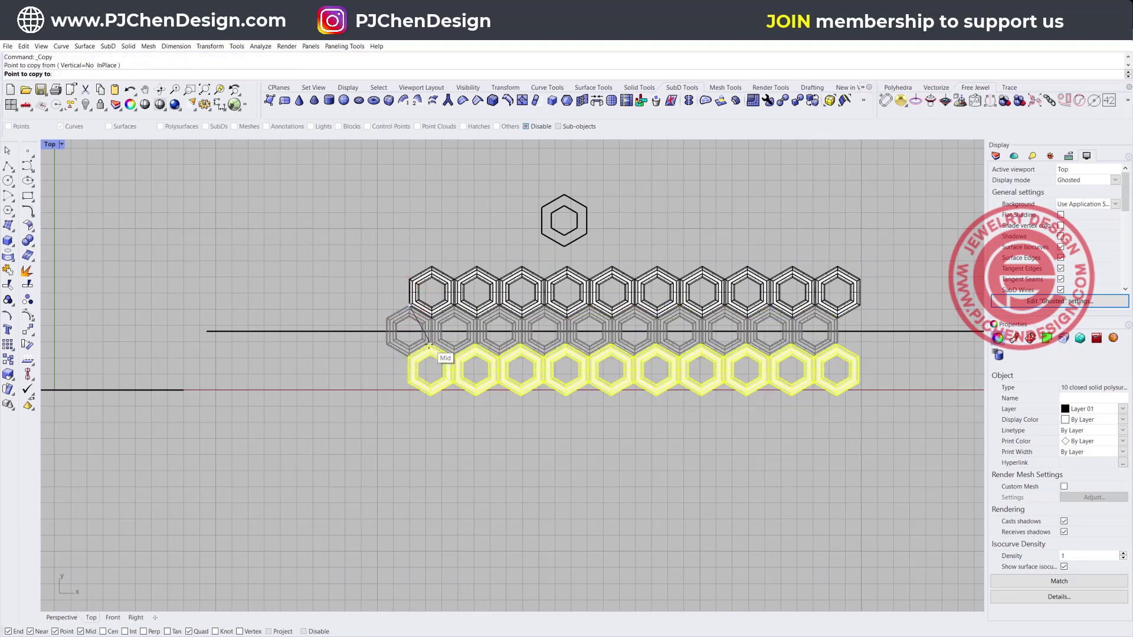
scroll(430, 346, up, 8)
click(445, 344)
scroll(446, 345, down, 10)
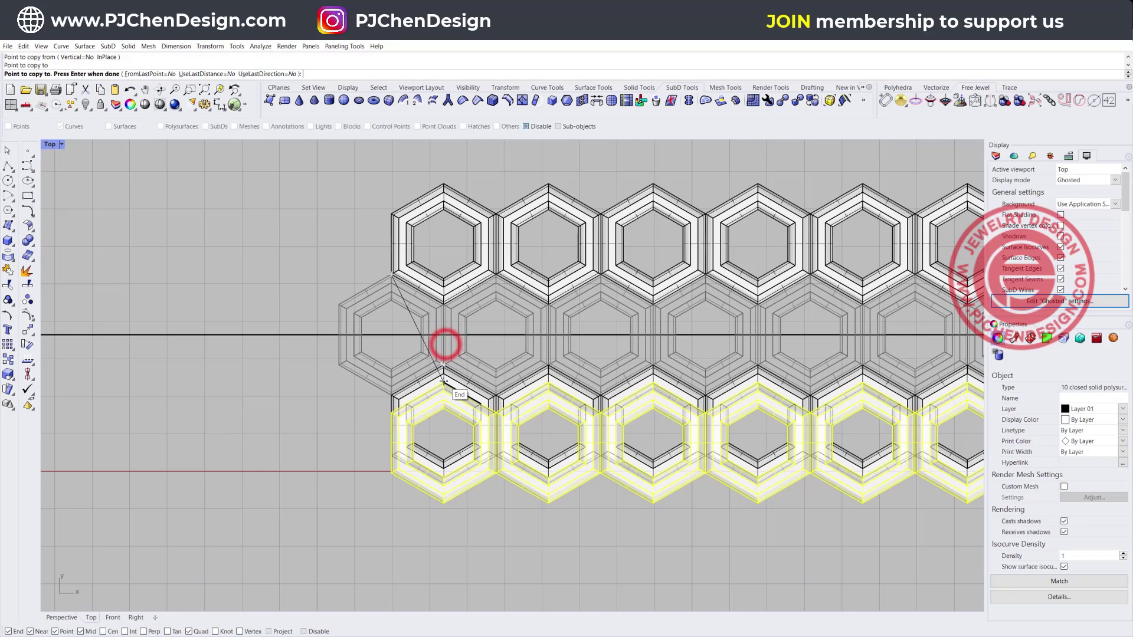
key(Return)
click(302, 259)
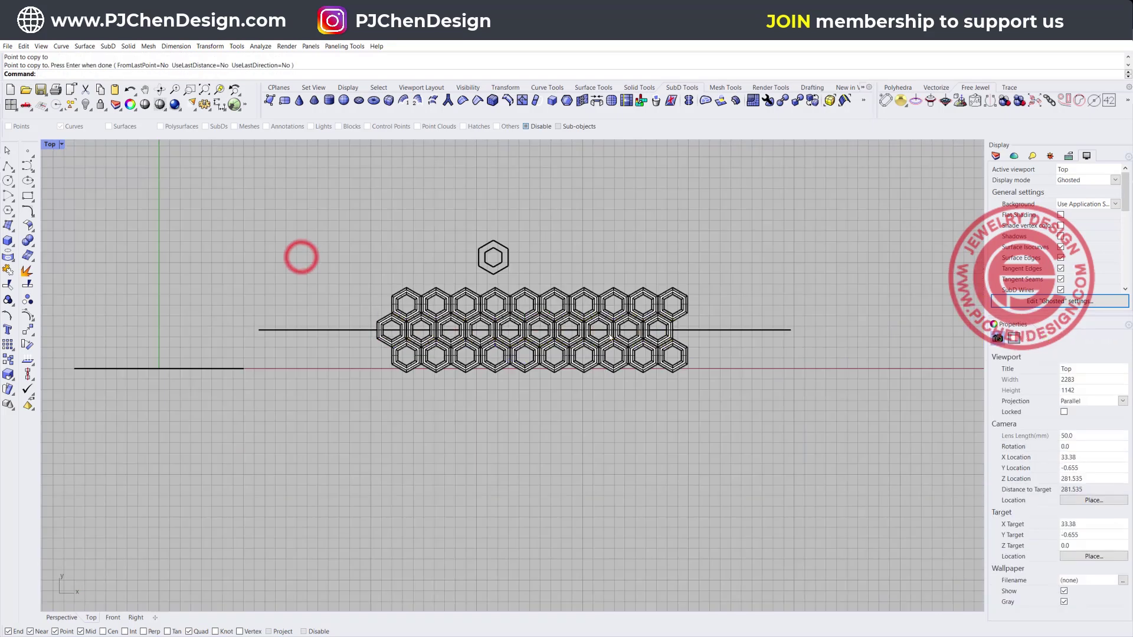
- Ungroup the three rows of cells and delete the rightmost cell of the upper and lower rows
right_drag(647, 308, 576, 316)
drag(645, 321, 575, 306)
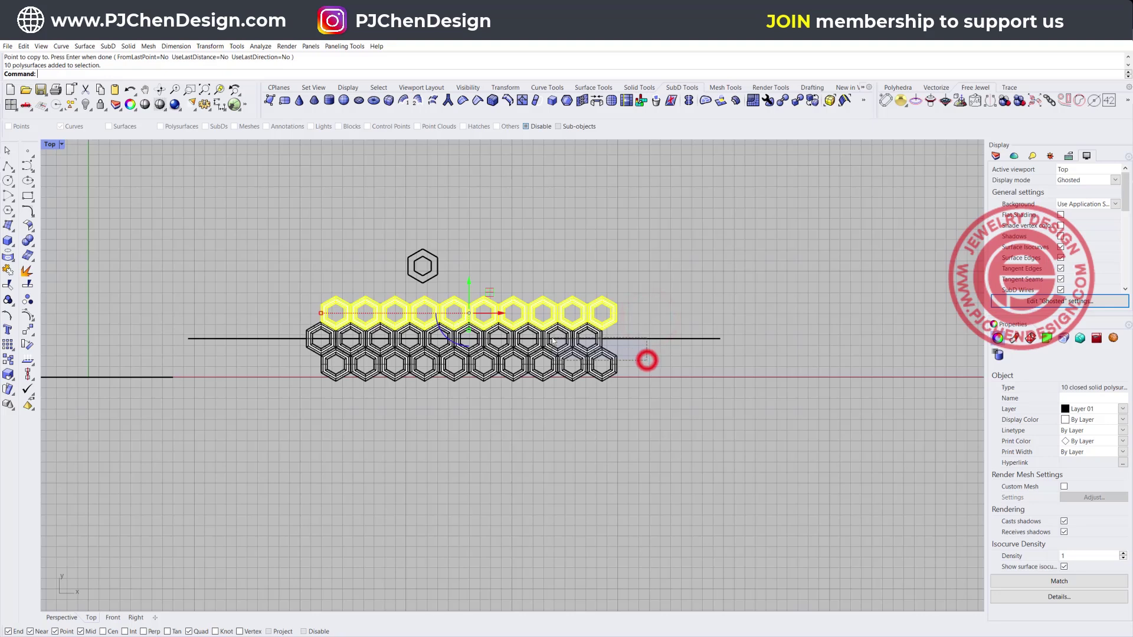
shift+drag(647, 360, 554, 337)
click(25, 301)
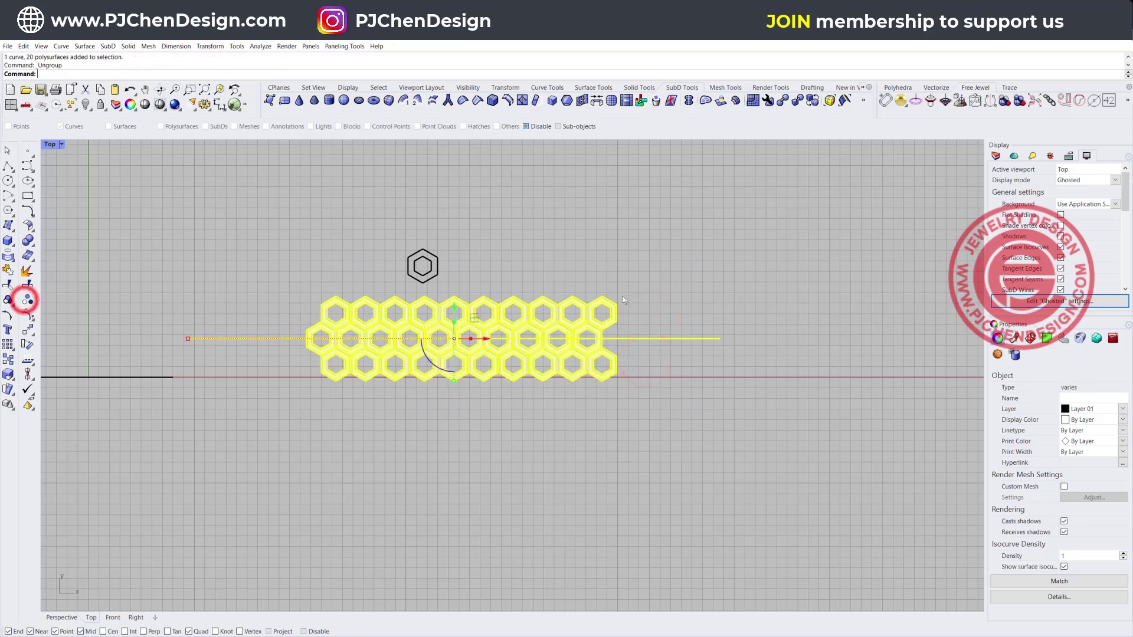
click(623, 296)
click(610, 324)
key(Delete)
click(601, 361)
key(Delete)
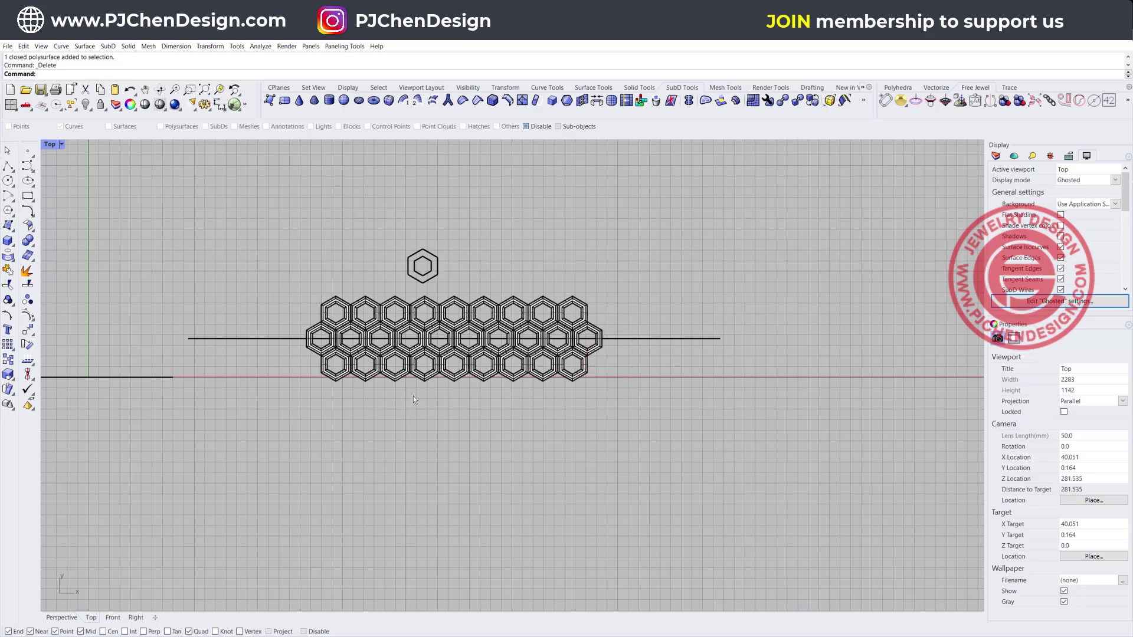
- Stretch the third cell from the right end of the middle row upward from its base with Scale1D, making it taller than its neighbours
double_click(49, 144)
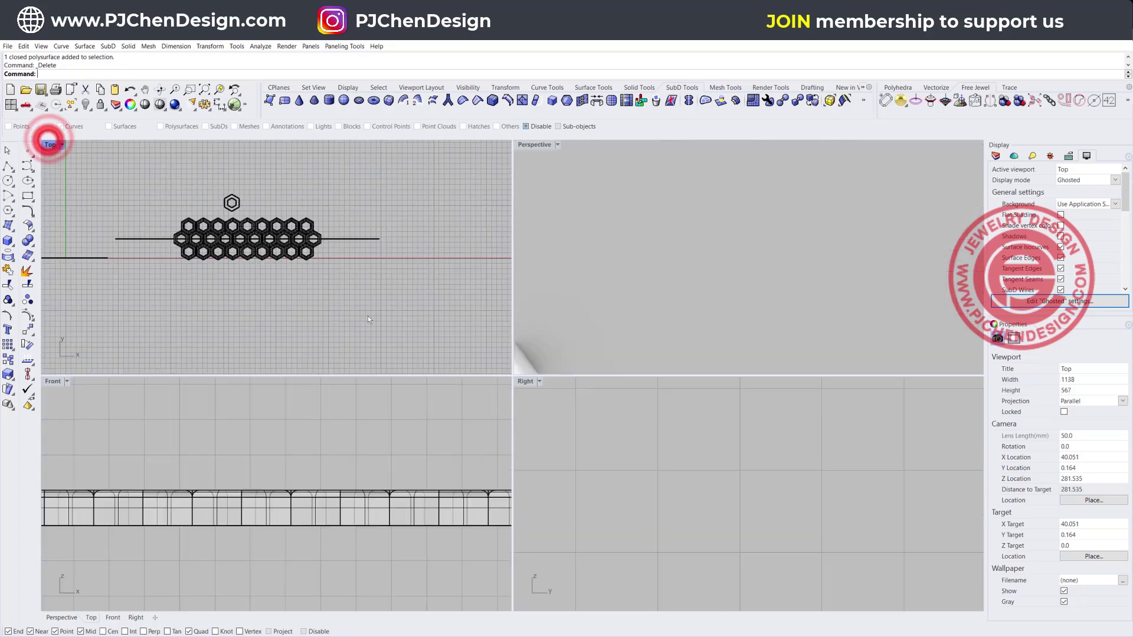
click(628, 282)
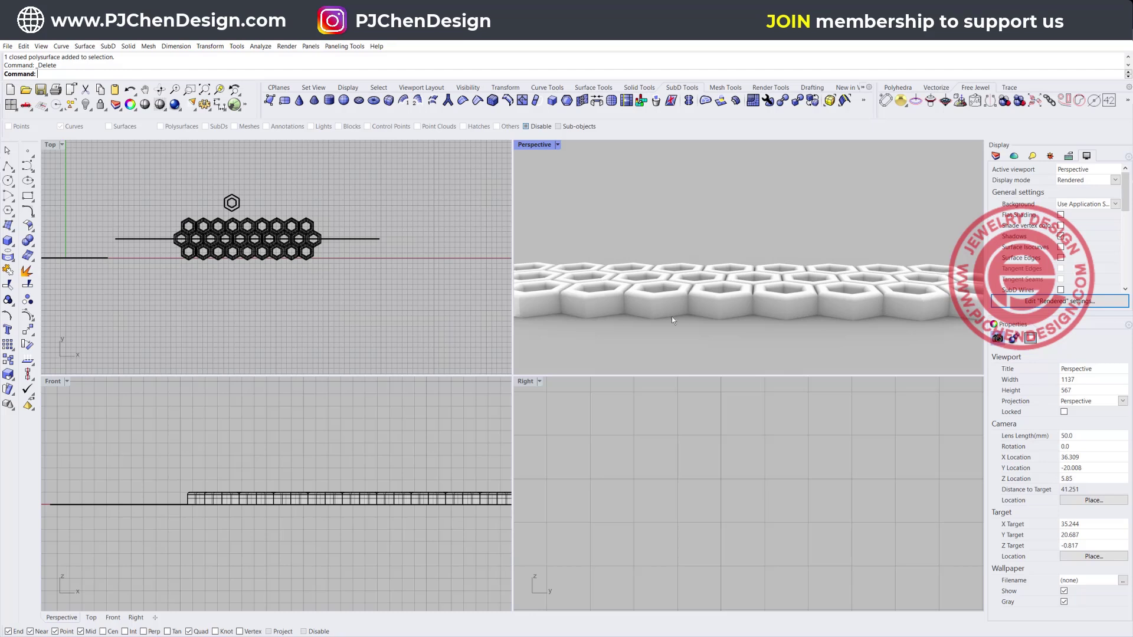
right_drag(674, 248, 648, 331)
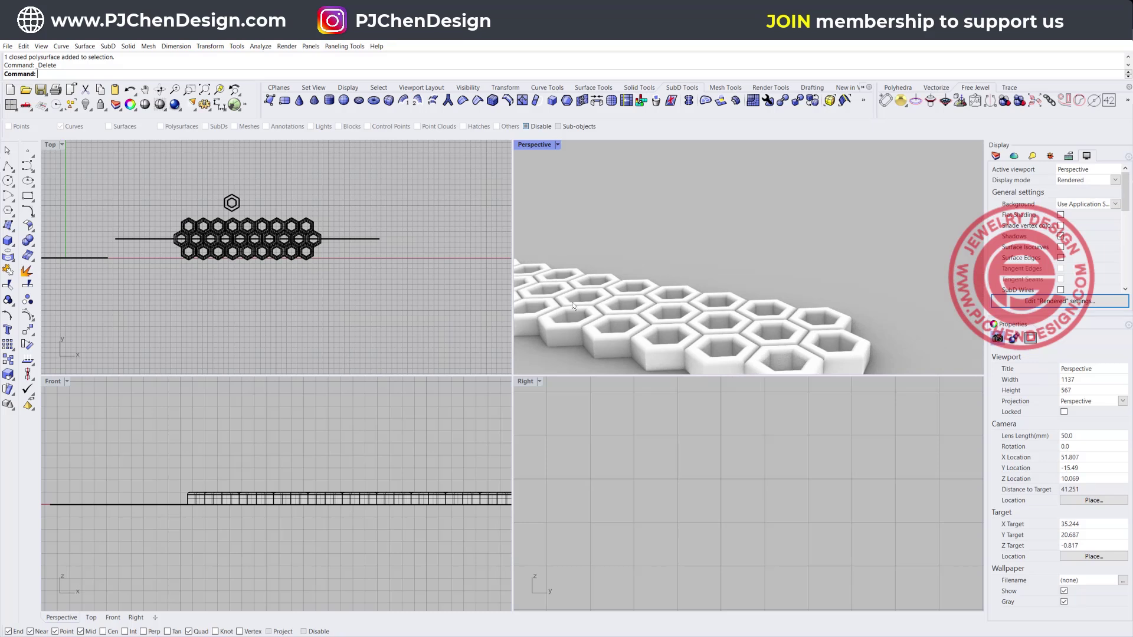
scroll(257, 214, up, 5)
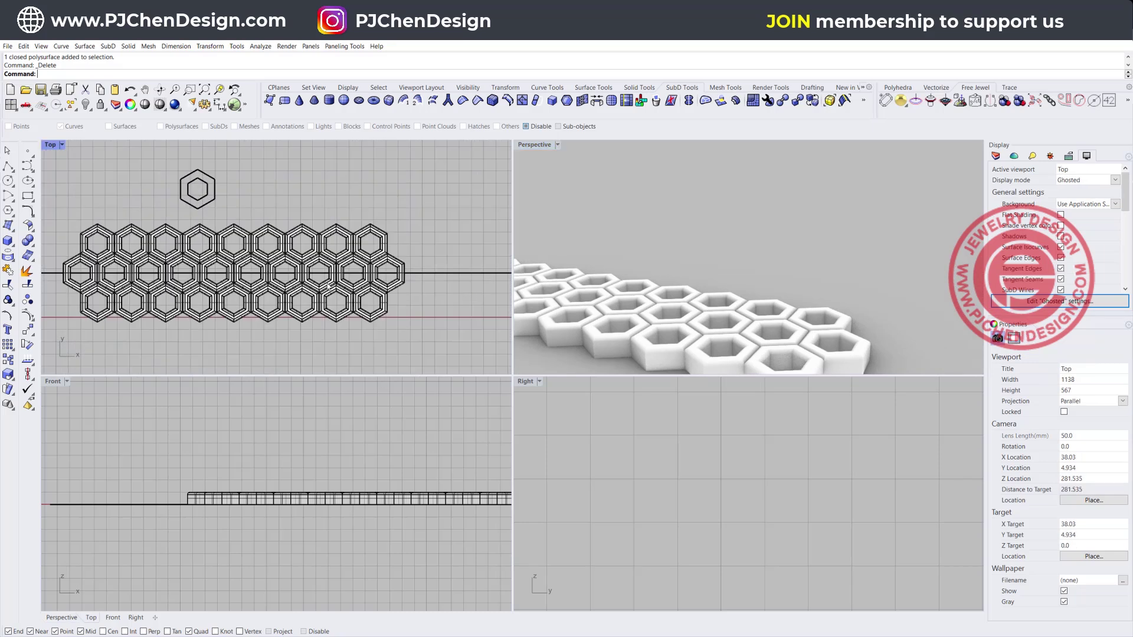
click(326, 284)
scroll(476, 504, up, 6)
right_drag(477, 504, 406, 478)
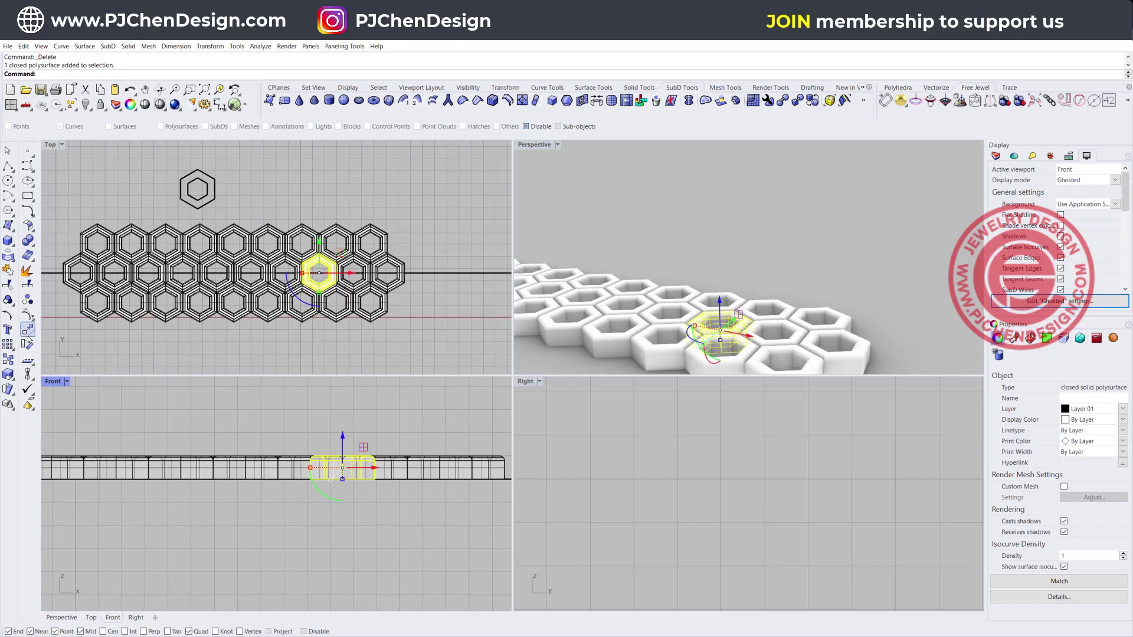
click(12, 373)
click(68, 377)
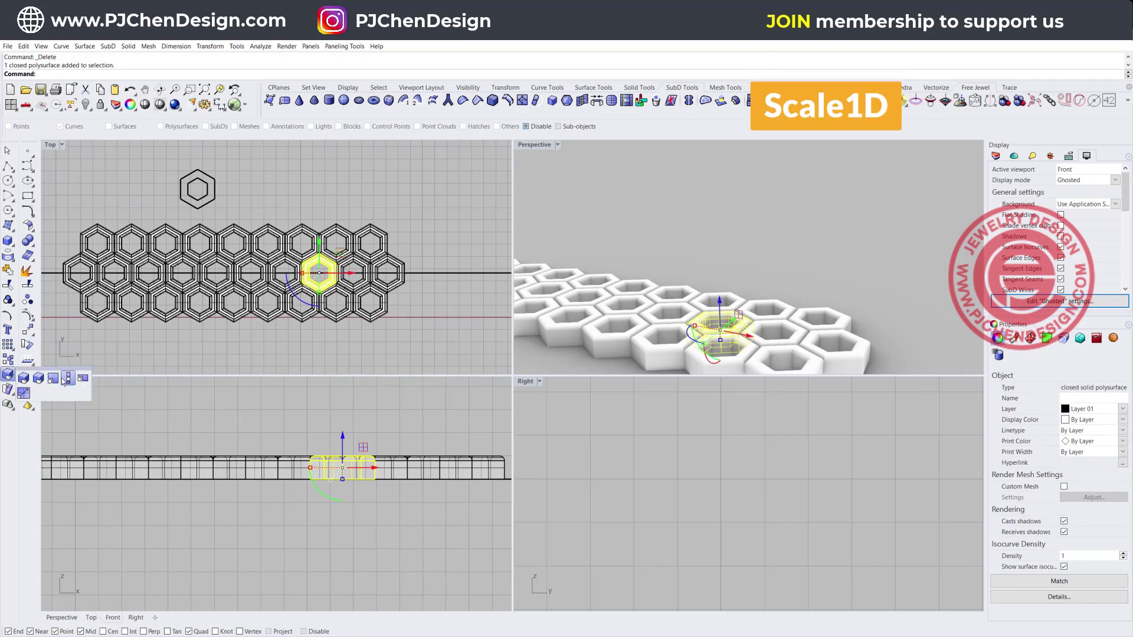
click(375, 479)
click(374, 438)
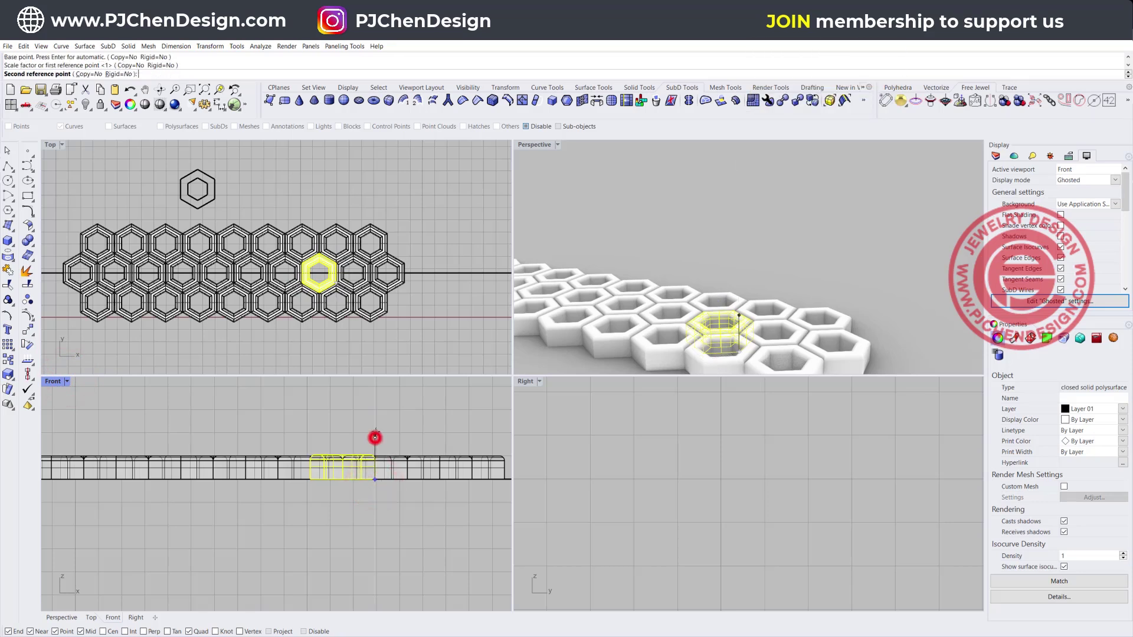
click(374, 425)
click(414, 424)
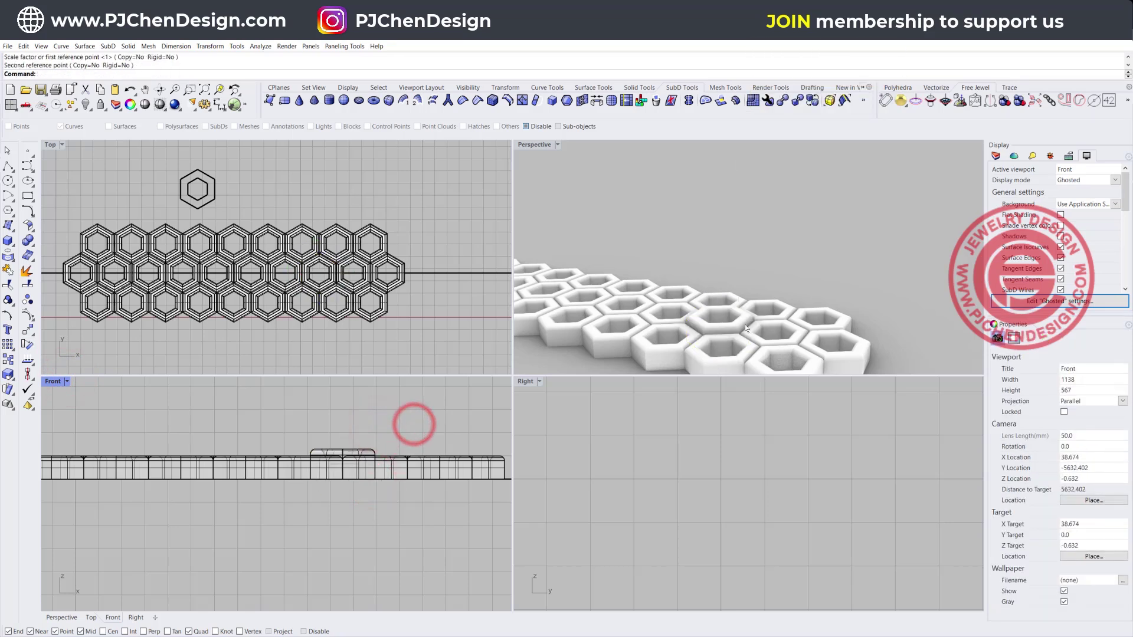
- Build a 3Point box from the outer base corners at the honeycomb's right end to the end of the straight line, matching the cells' side walls
scroll(691, 311, down, 5)
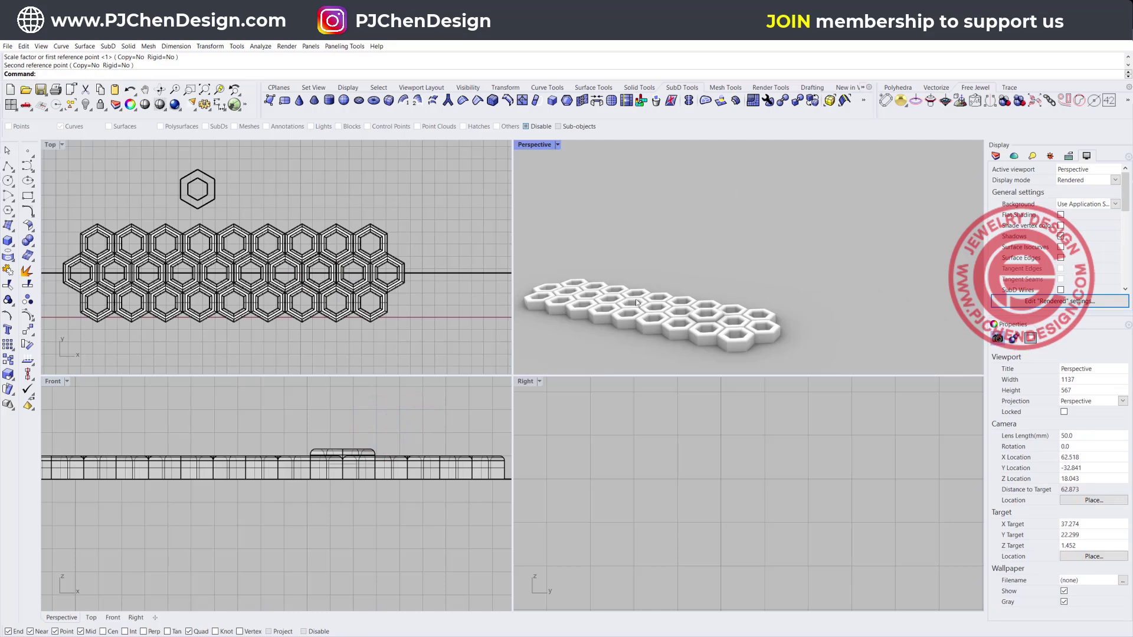
scroll(634, 305, down, 3)
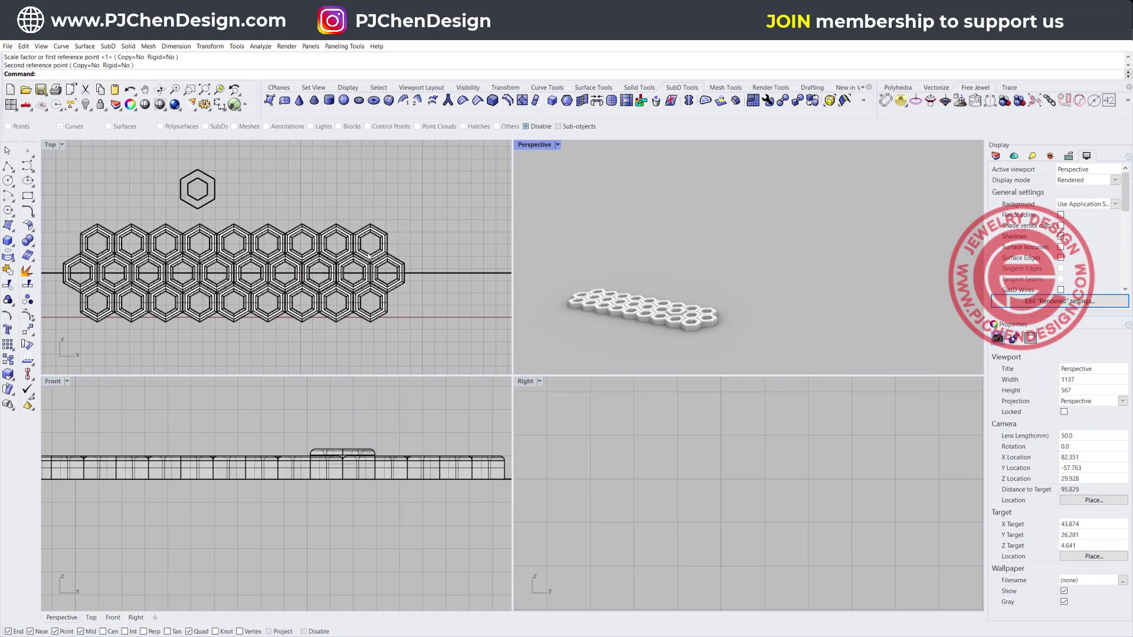
scroll(406, 245, down, 3)
right_drag(406, 245, 328, 253)
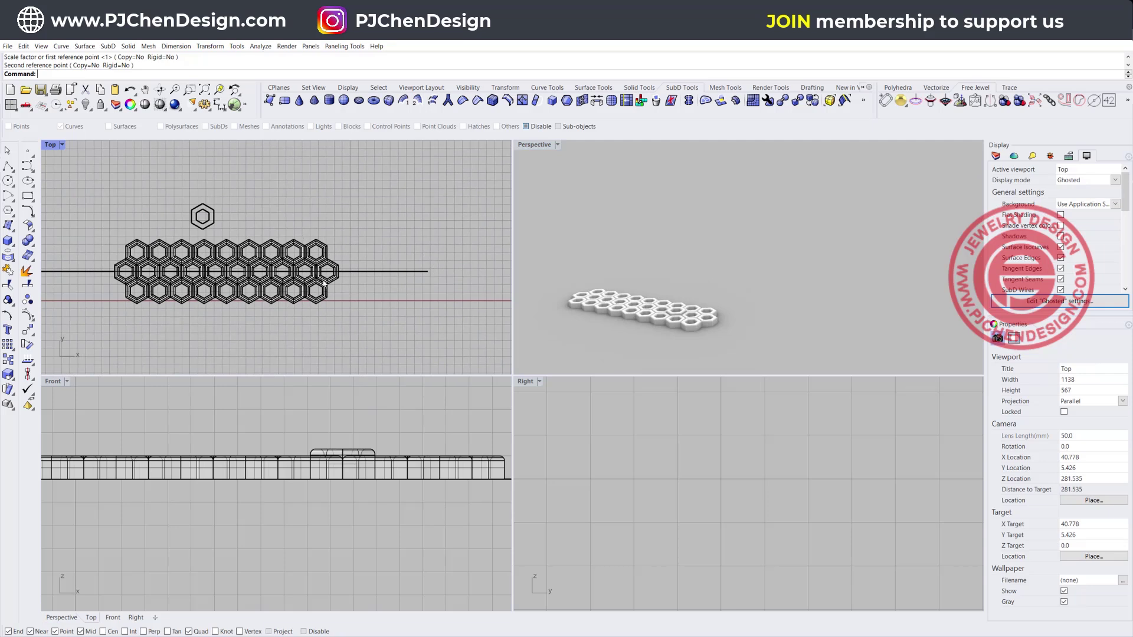
click(8, 239)
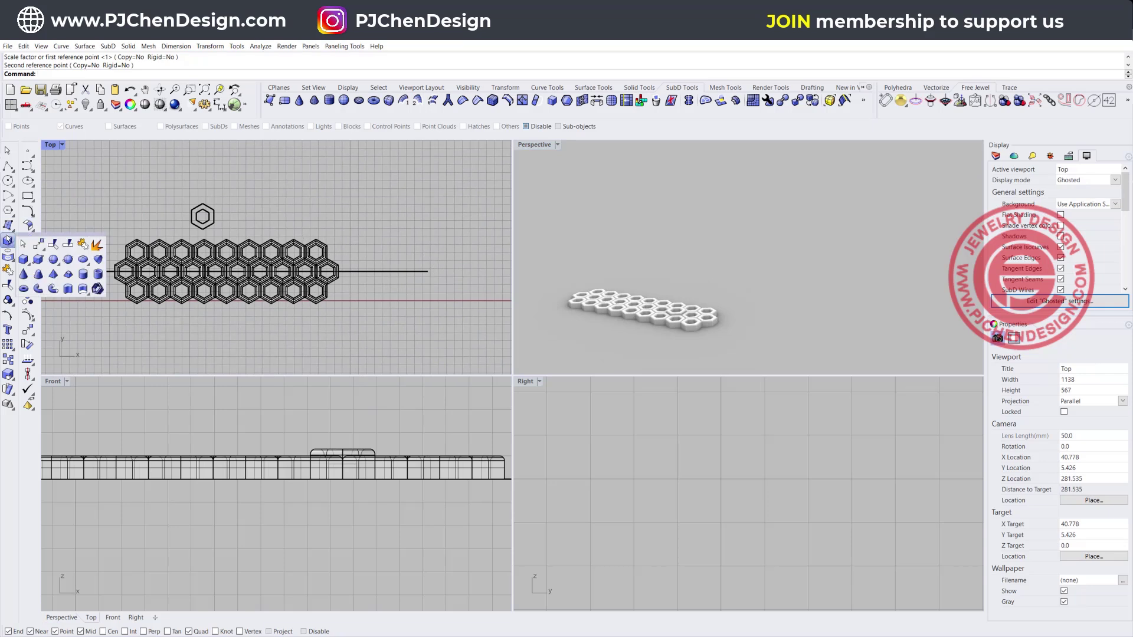
click(8, 240)
click(105, 74)
scroll(677, 345, up, 5)
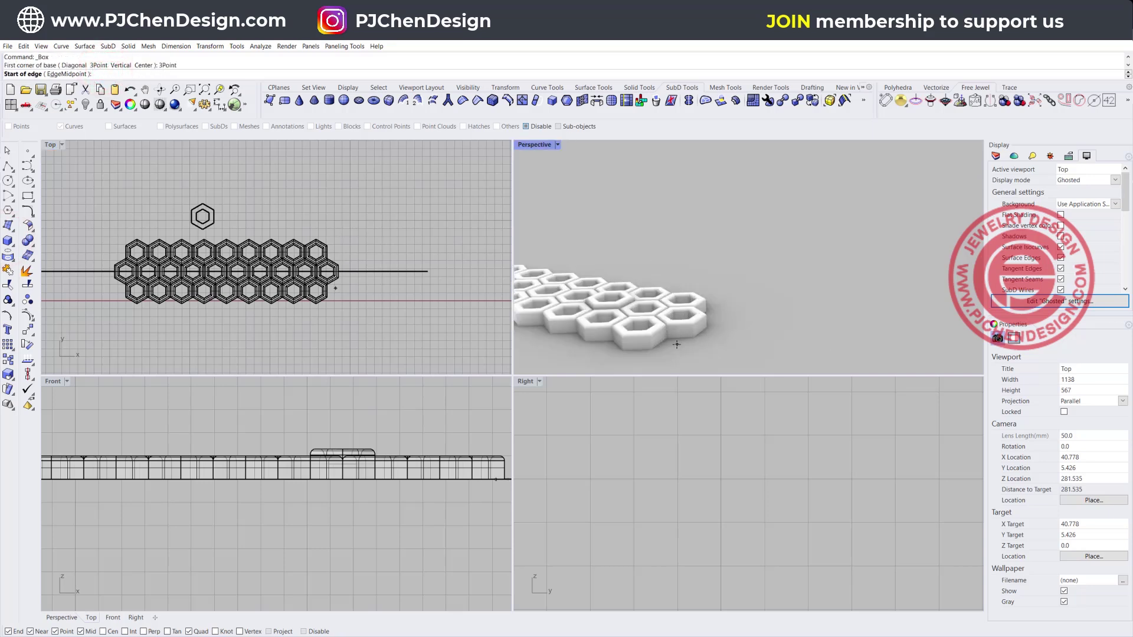
scroll(629, 355, up, 3)
click(614, 358)
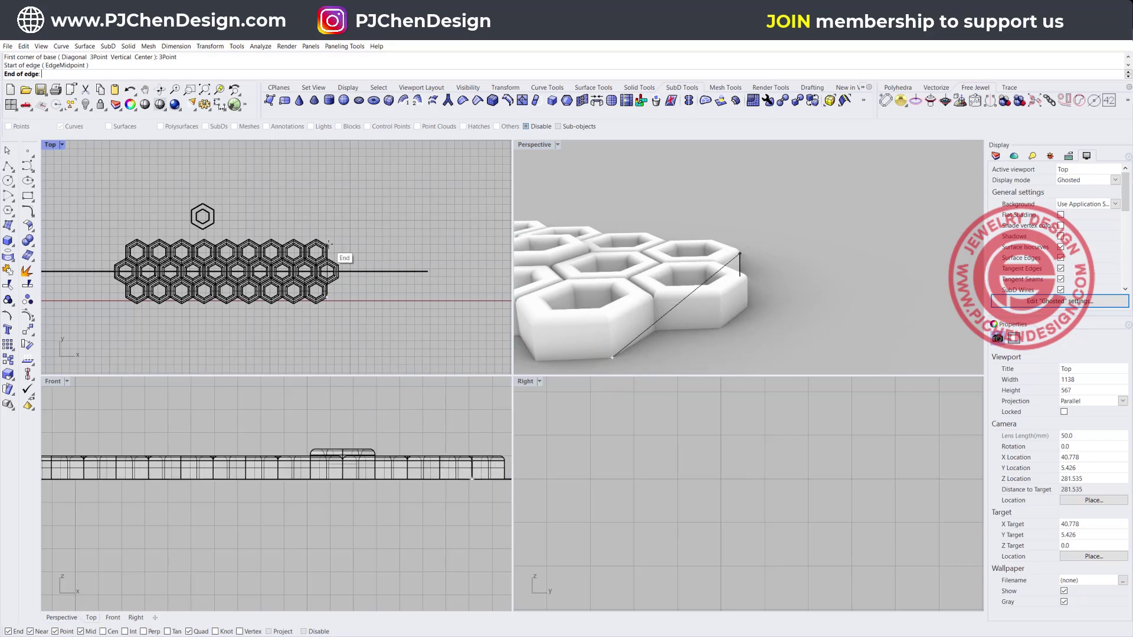
scroll(703, 283, up, 4)
scroll(708, 281, down, 2)
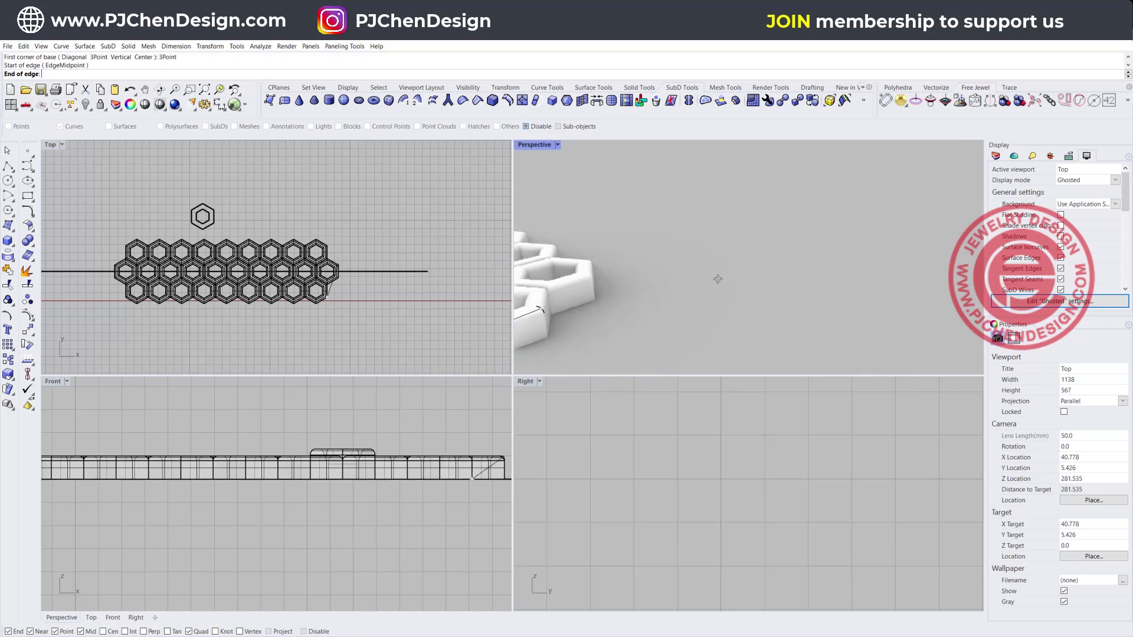
click(590, 301)
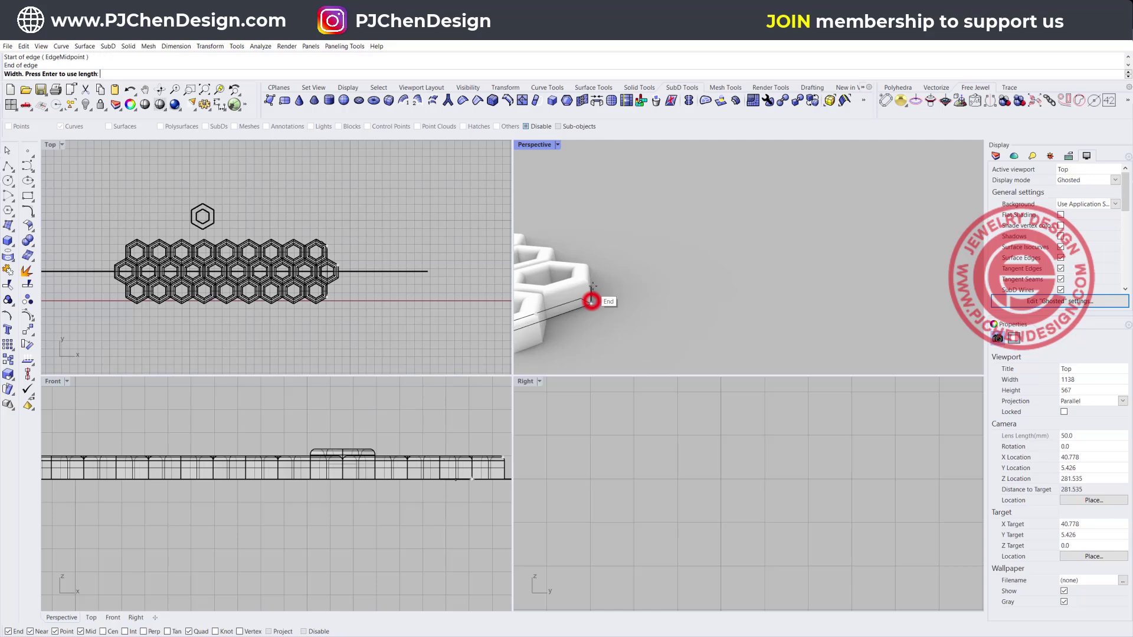
key(Return)
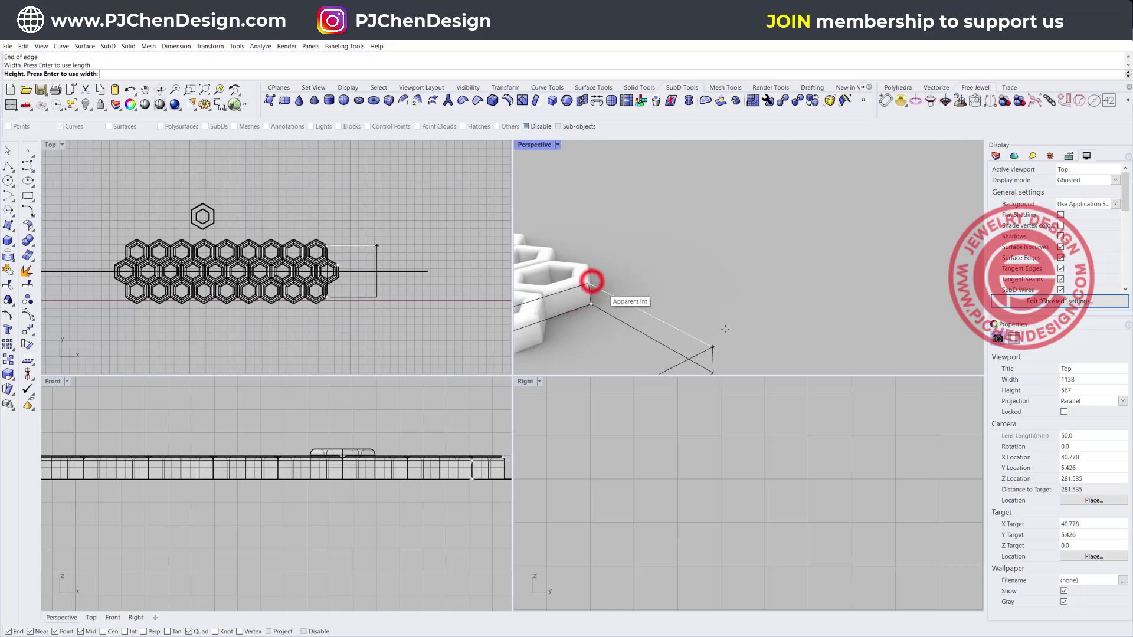
click(429, 272)
scroll(656, 248, down, 5)
right_drag(657, 247, 593, 270)
scroll(594, 270, up, 4)
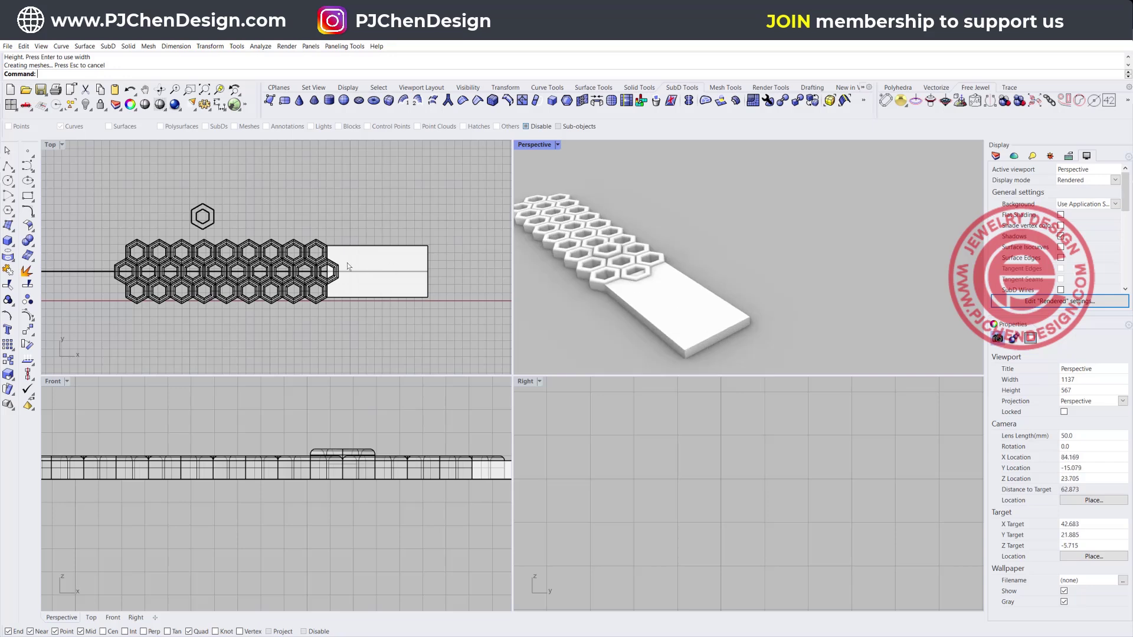
- Duplicate the three right-hand edges around the opening of the middle row's rightmost cell with DupEdge
scroll(347, 263, up, 3)
scroll(327, 260, up, 2)
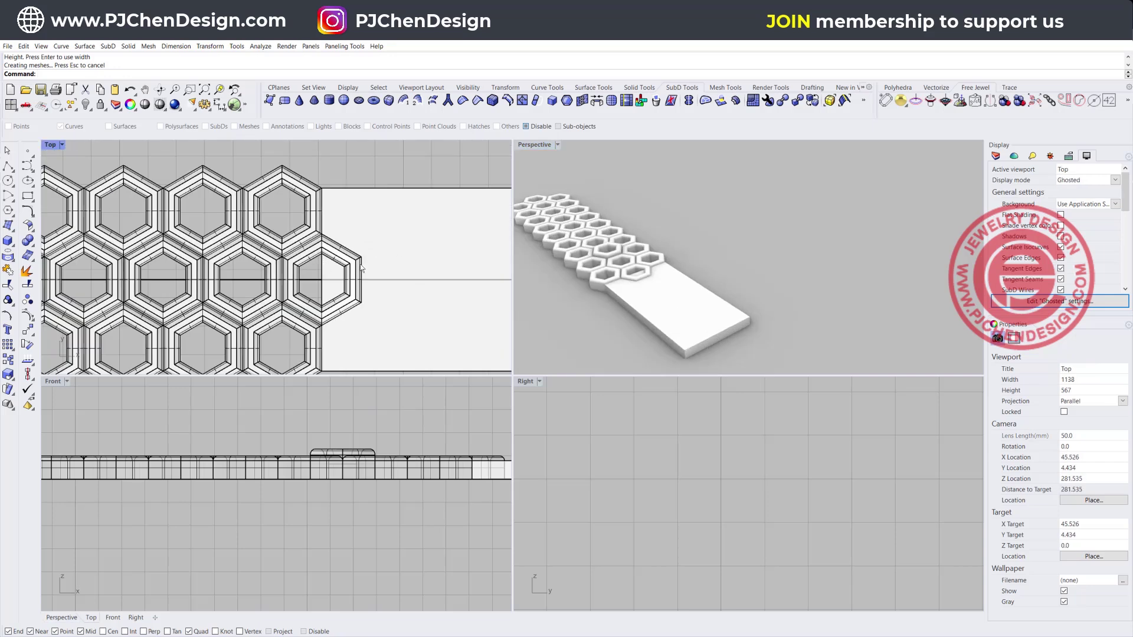
scroll(340, 266, up, 2)
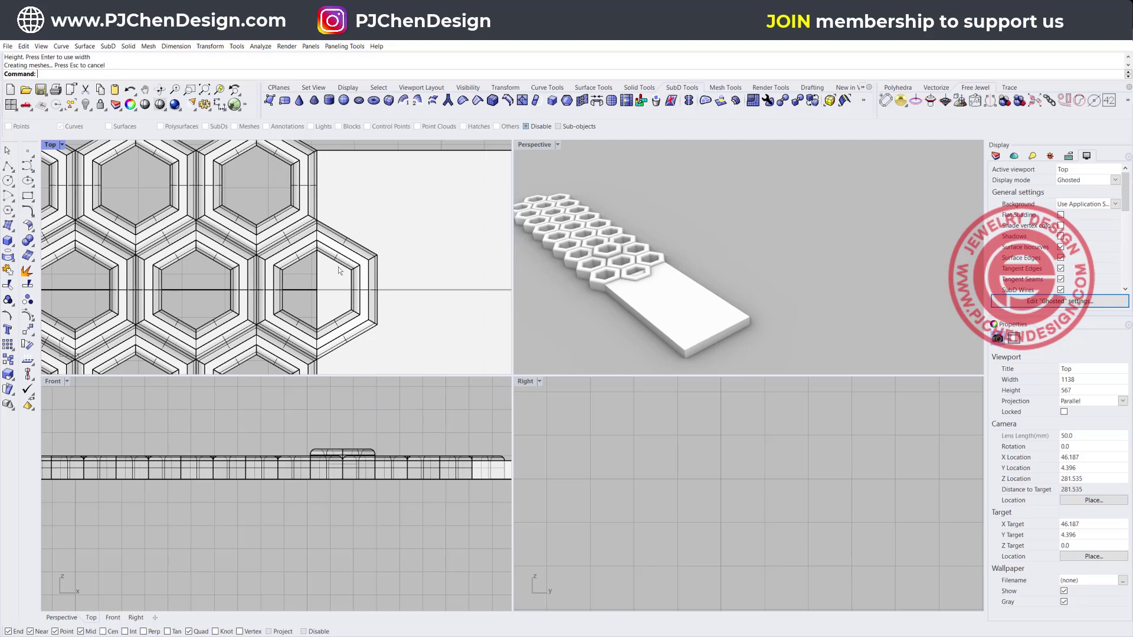
text(Dup)
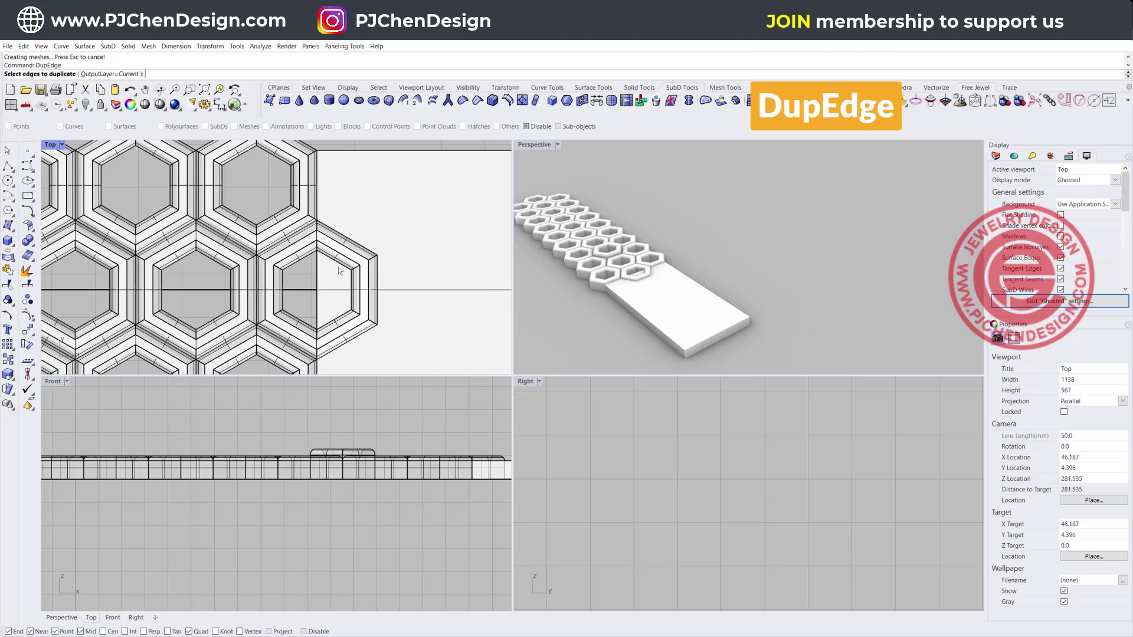
click(347, 257)
click(358, 280)
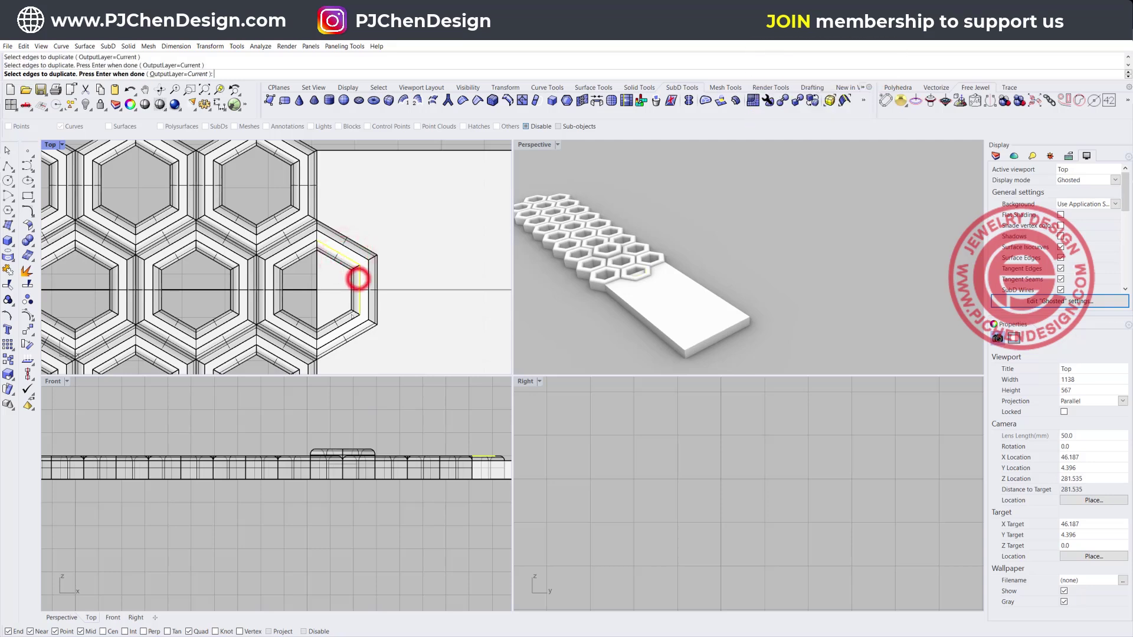
click(347, 320)
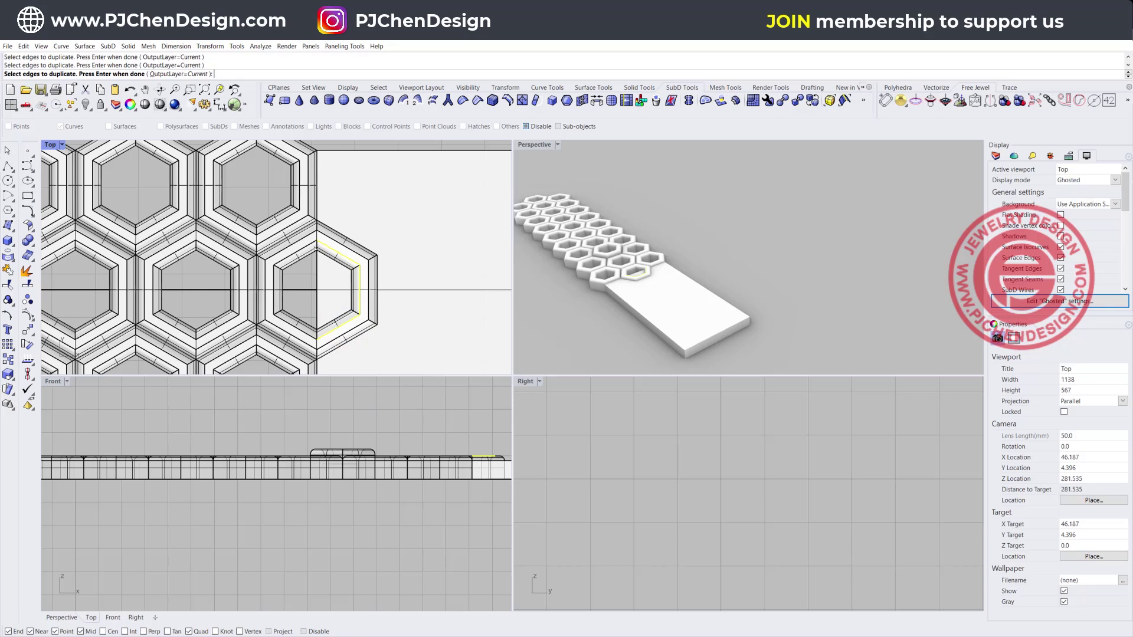
key(Return)
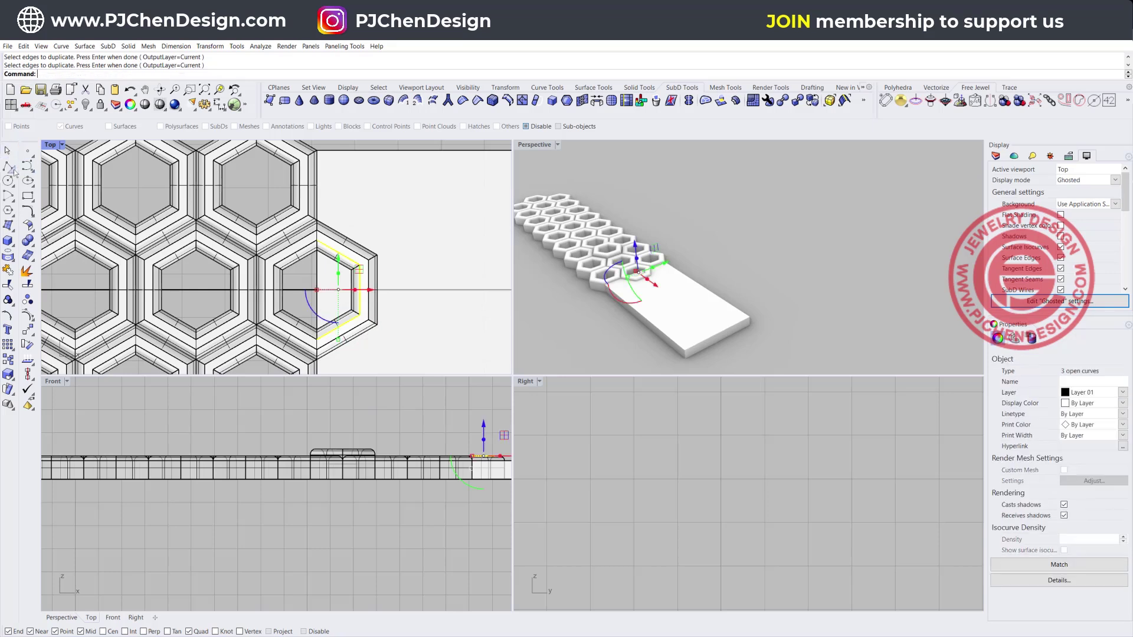
- Draw a straight polyline between the open ends of the duplicated edges and join all four curves into one closed outline
click(8, 167)
click(316, 240)
click(317, 337)
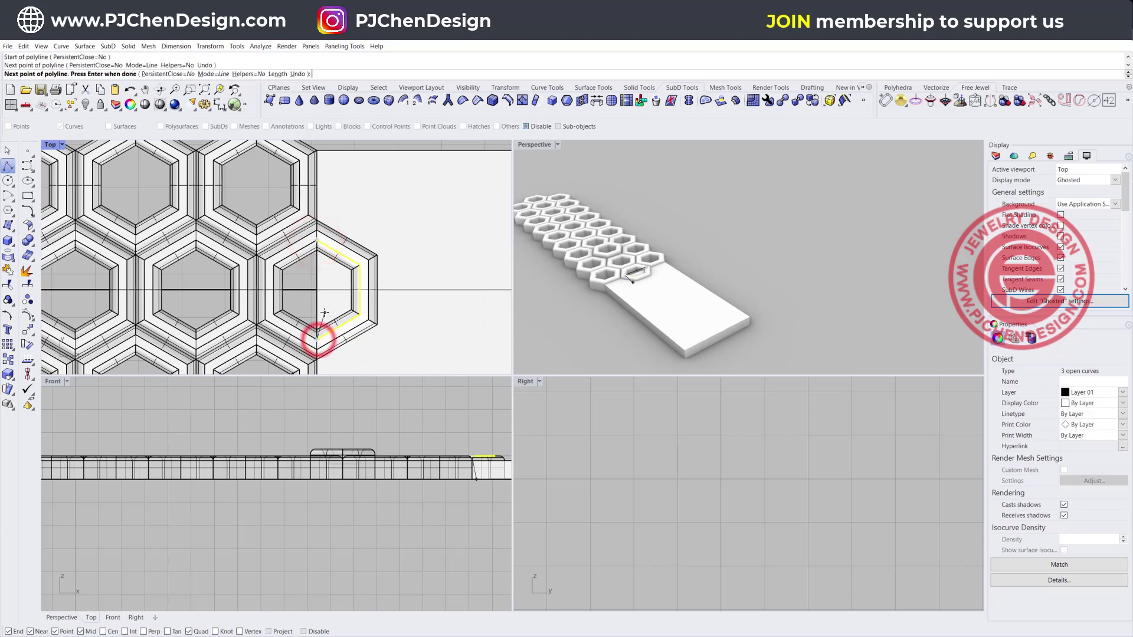
key(Return)
shift+click(317, 271)
click(339, 290)
click(8, 271)
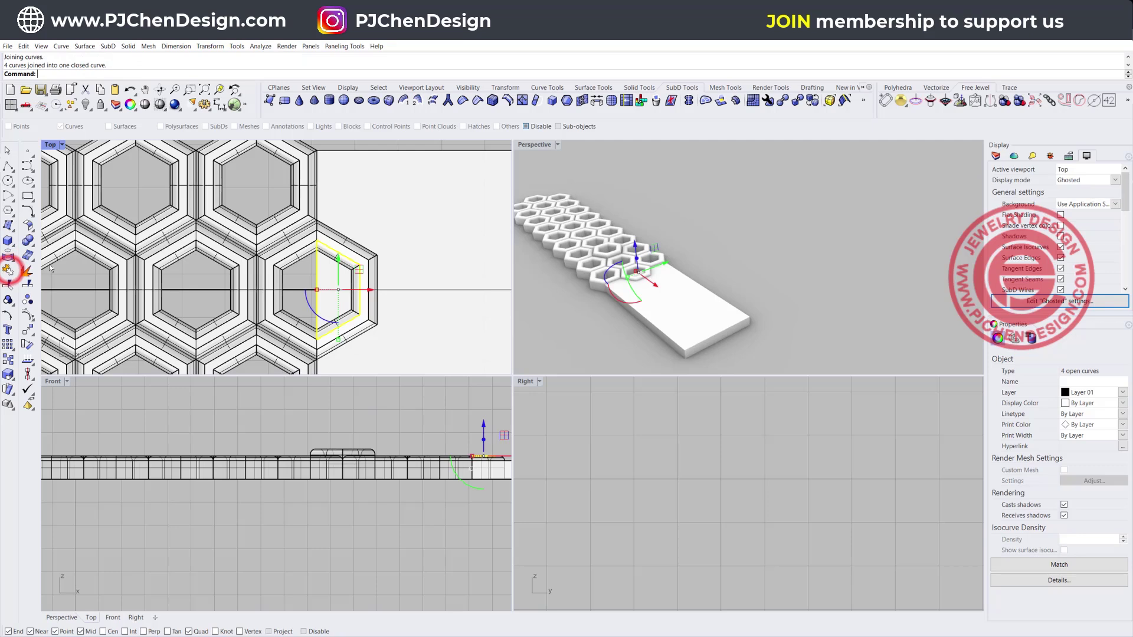
- Extrude the closed outline straight down as a solid with Extrude Planar Curve and raise it so it passes fully through the band
scroll(647, 254, up, 3)
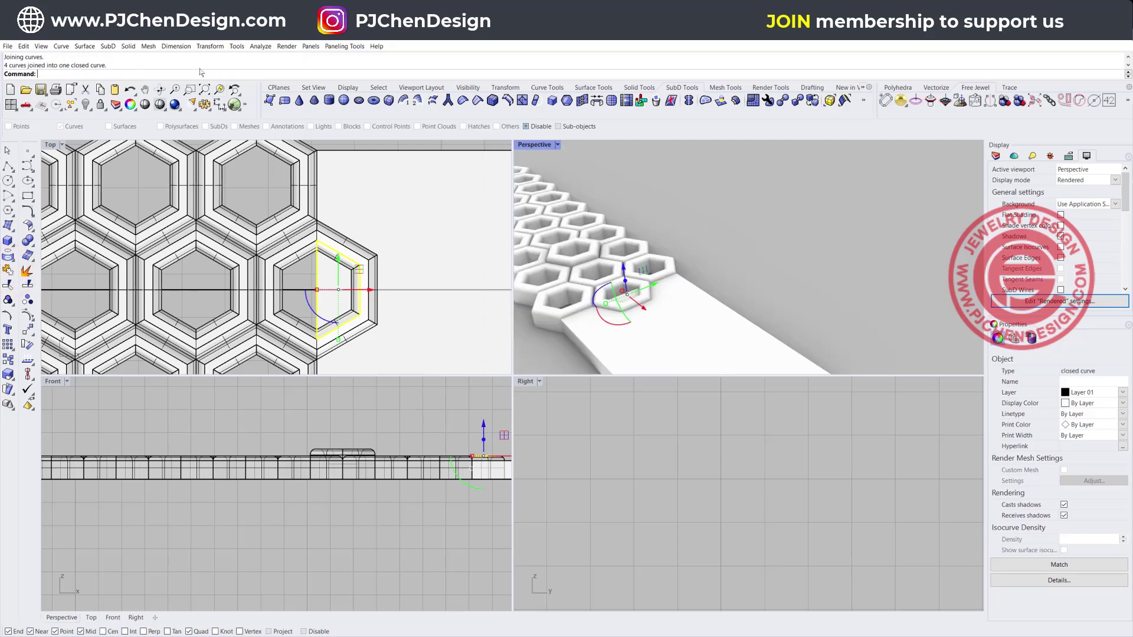
click(128, 46)
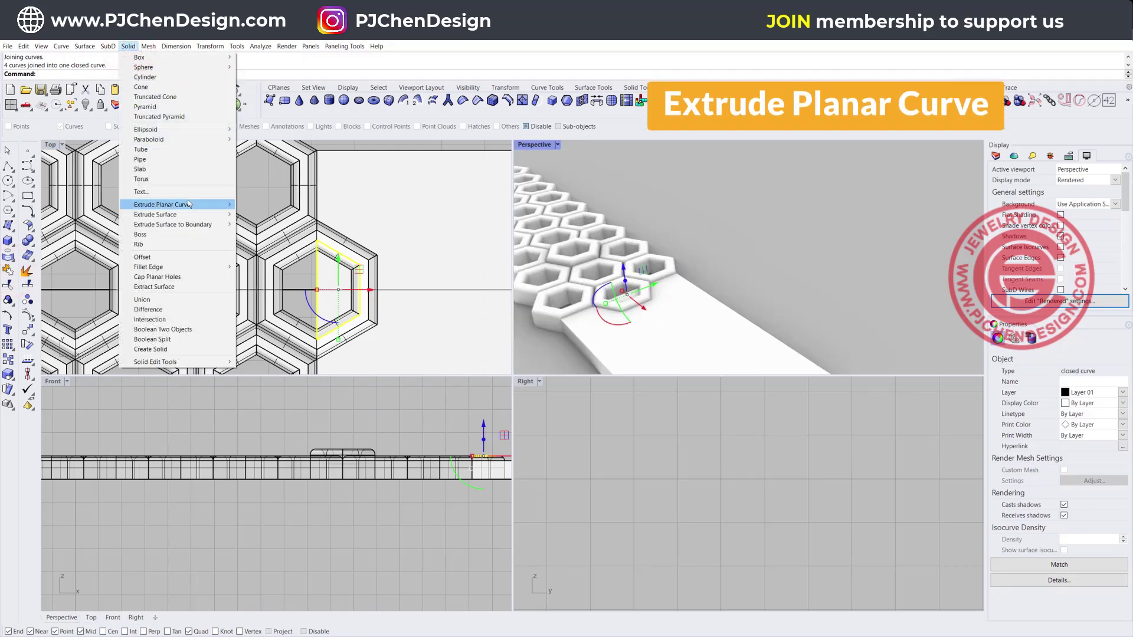
click(250, 205)
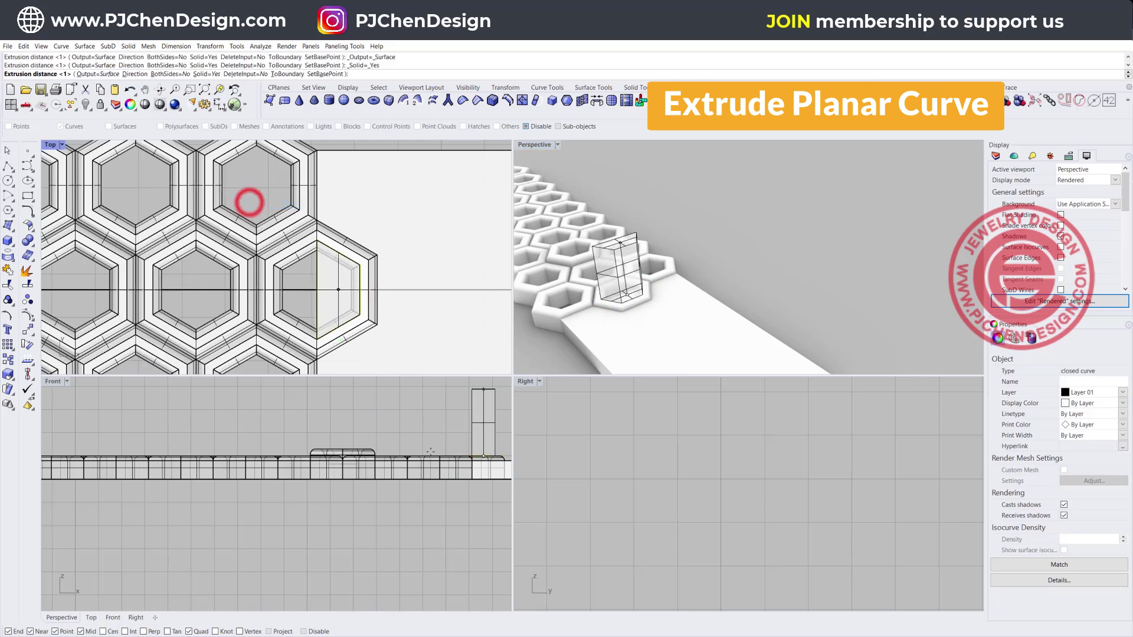
click(464, 523)
drag(485, 509, 481, 455)
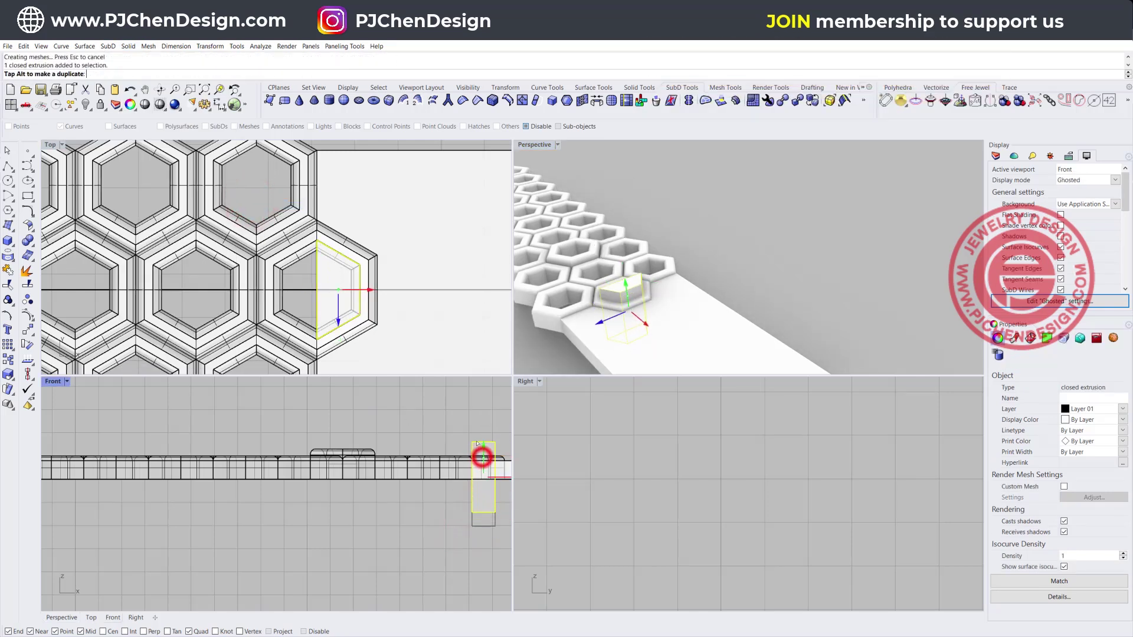
click(430, 412)
- Subtract the extruded solid from the plain band with Boolean Difference to clear the end cell's opening
click(28, 241)
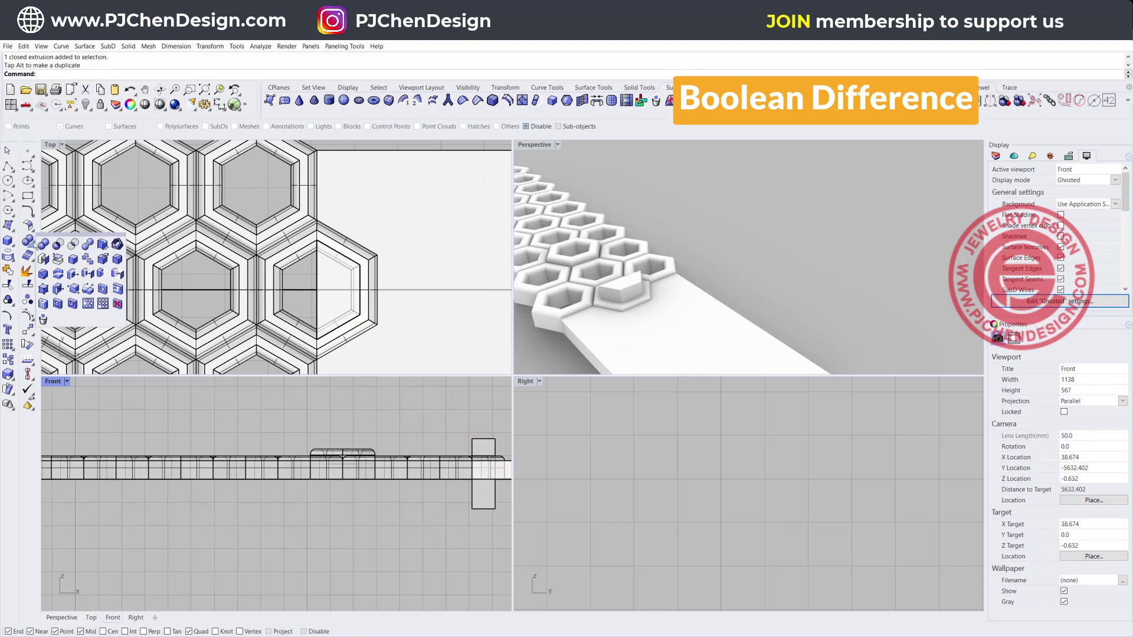
click(56, 238)
click(702, 329)
key(Return)
click(483, 494)
key(Return)
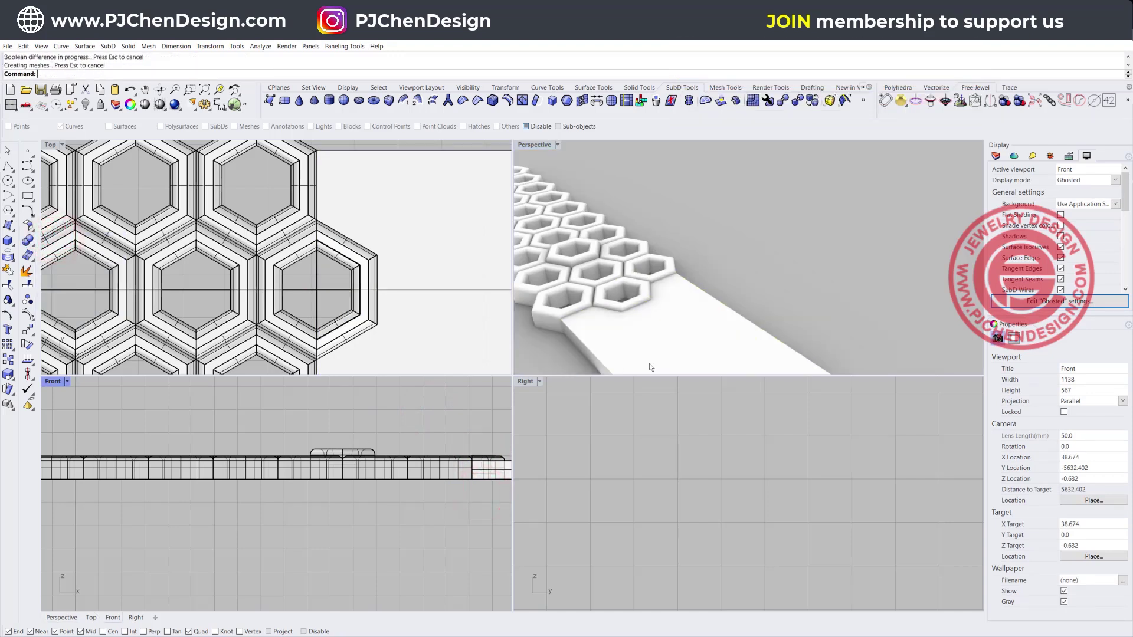
- Scale the band's outer end face narrower across its width so the band tapers toward its free end
scroll(682, 293, down, 5)
scroll(703, 325, up, 9)
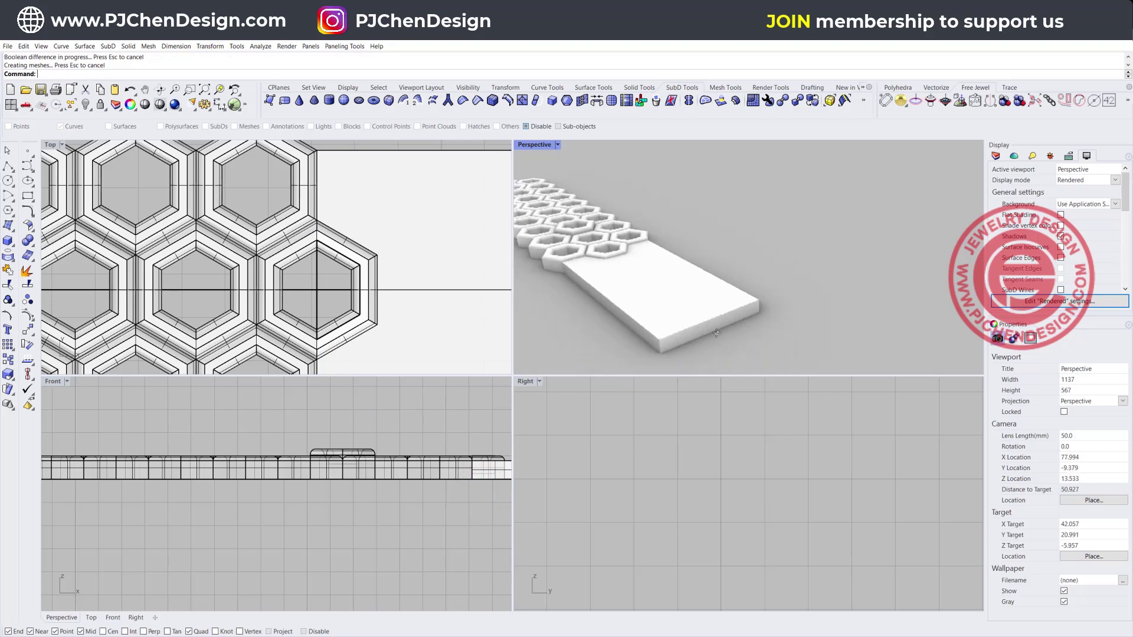
scroll(697, 328, down, 2)
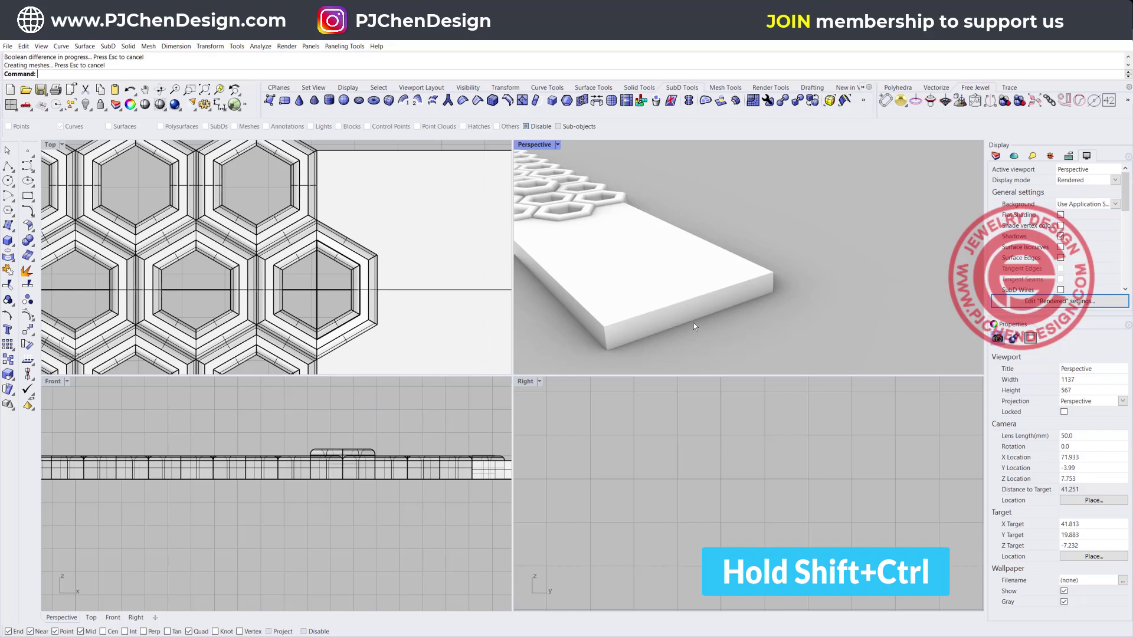
ctrl+shift+click(687, 313)
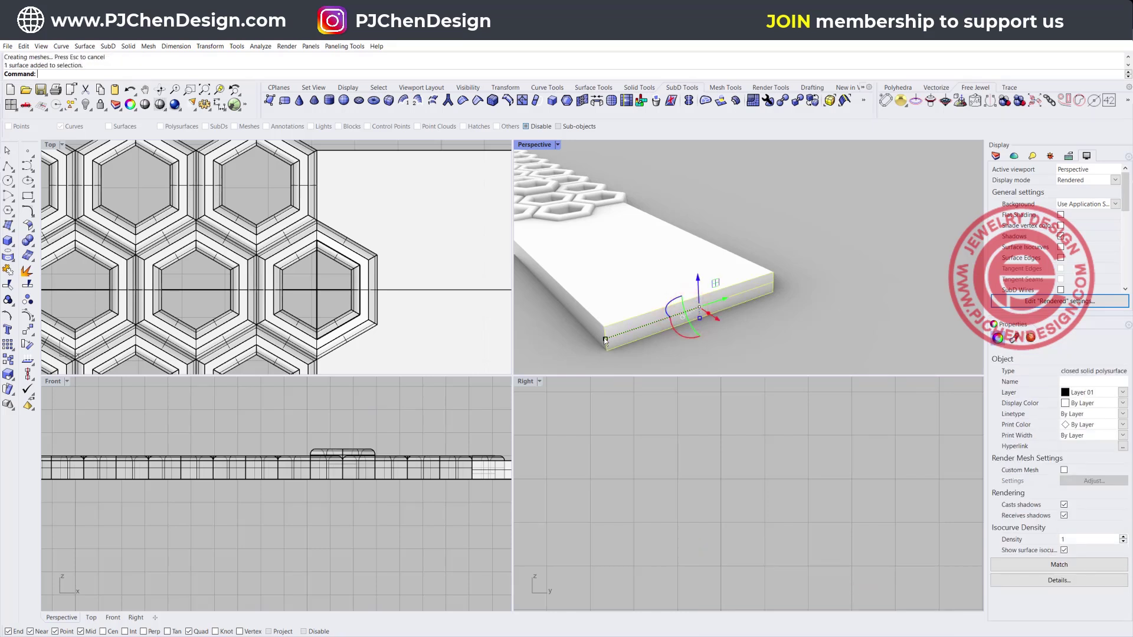
drag(605, 340, 636, 328)
click(766, 327)
right_drag(613, 240, 656, 263)
scroll(656, 264, down, 6)
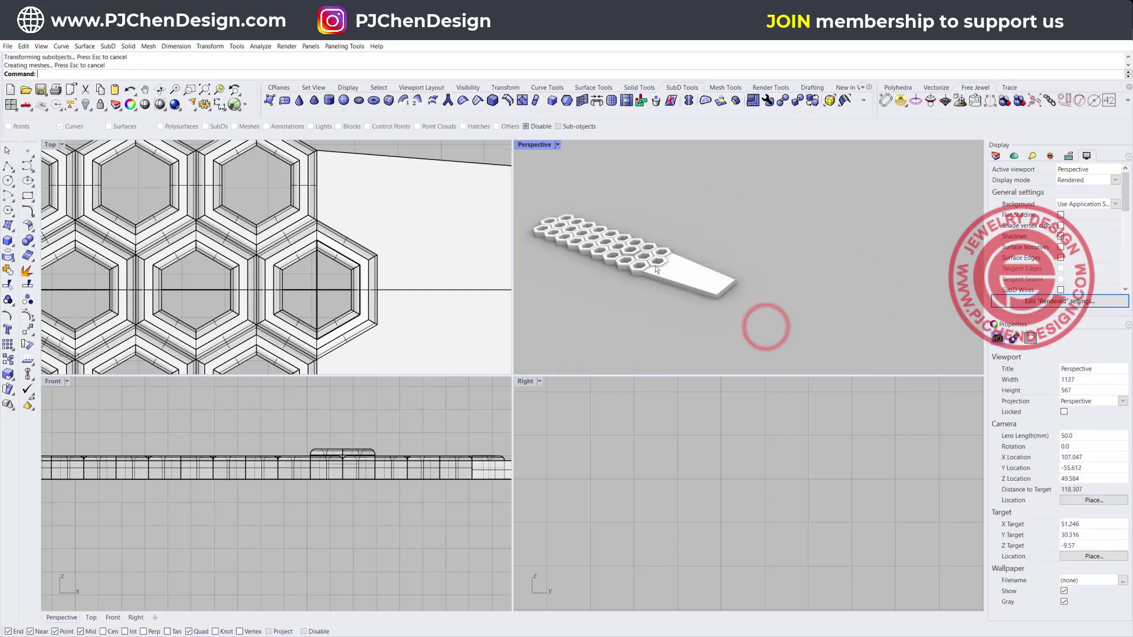
scroll(655, 266, up, 5)
right_drag(852, 315, 811, 293)
- Mirror the tapered band to the opposite end of the honeycomb about a vertical line through the pattern's centre
scroll(353, 230, down, 6)
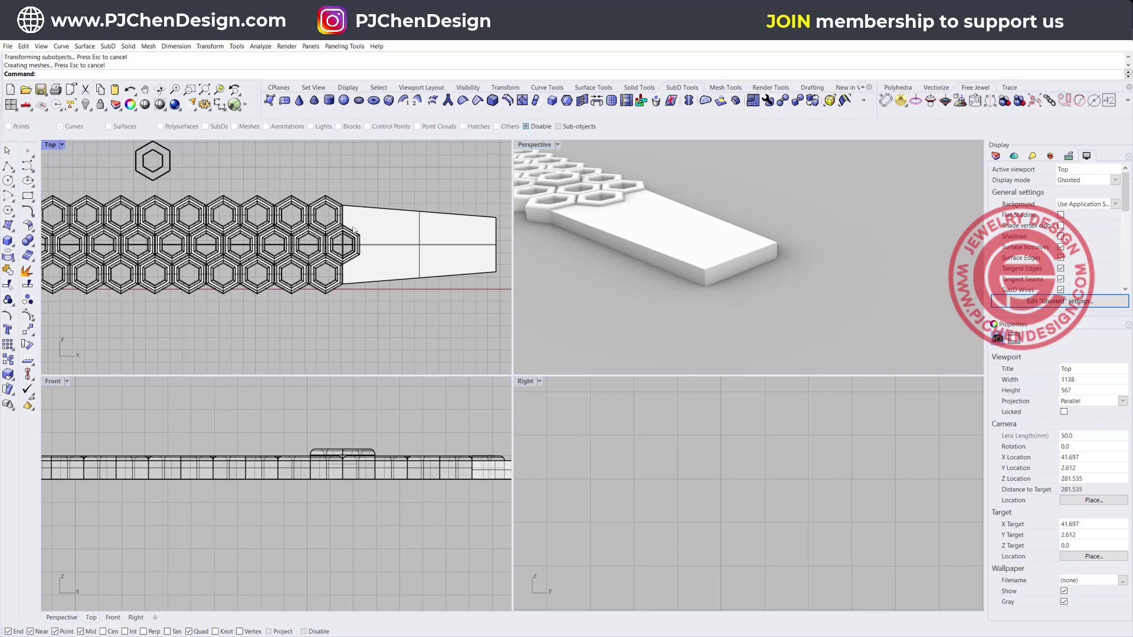
click(382, 246)
scroll(382, 245, down, 3)
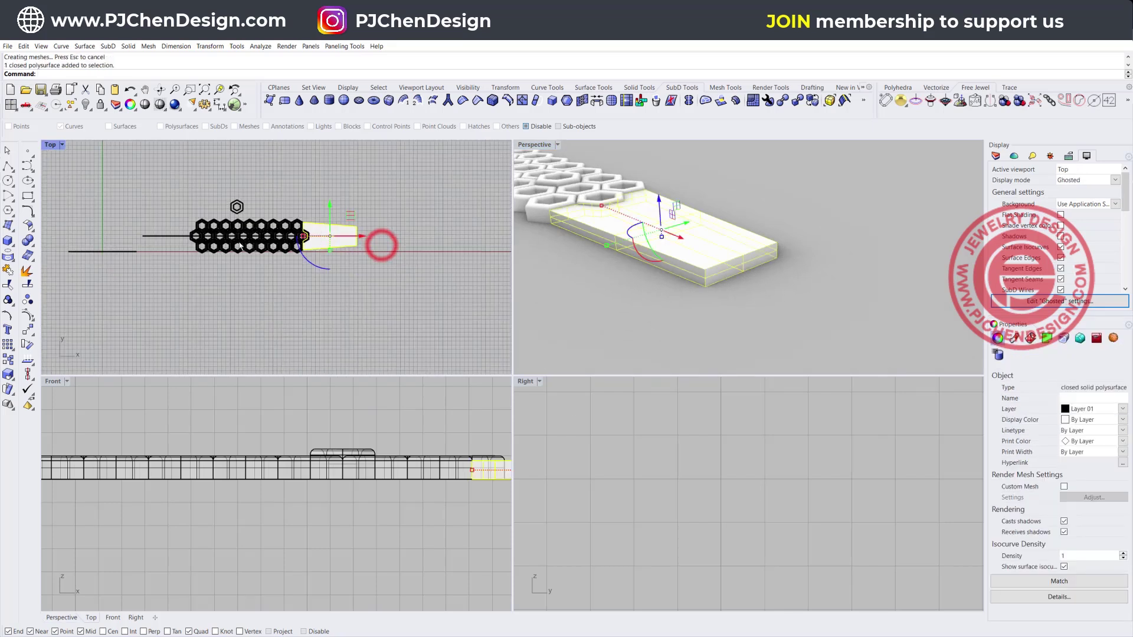
click(27, 329)
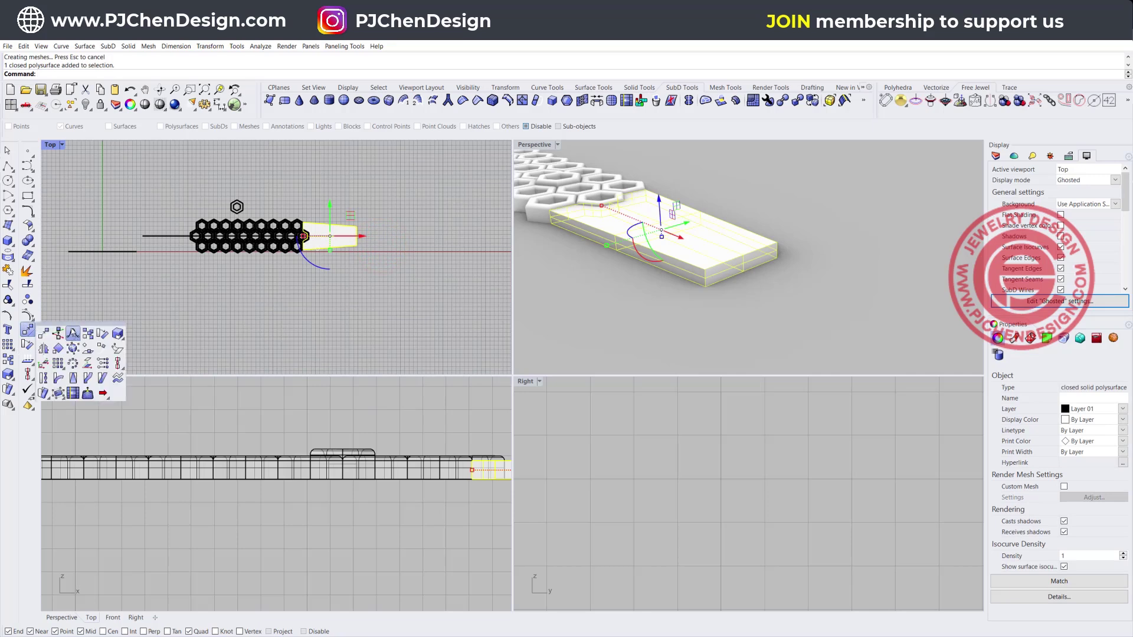
click(44, 346)
scroll(245, 235, up, 4)
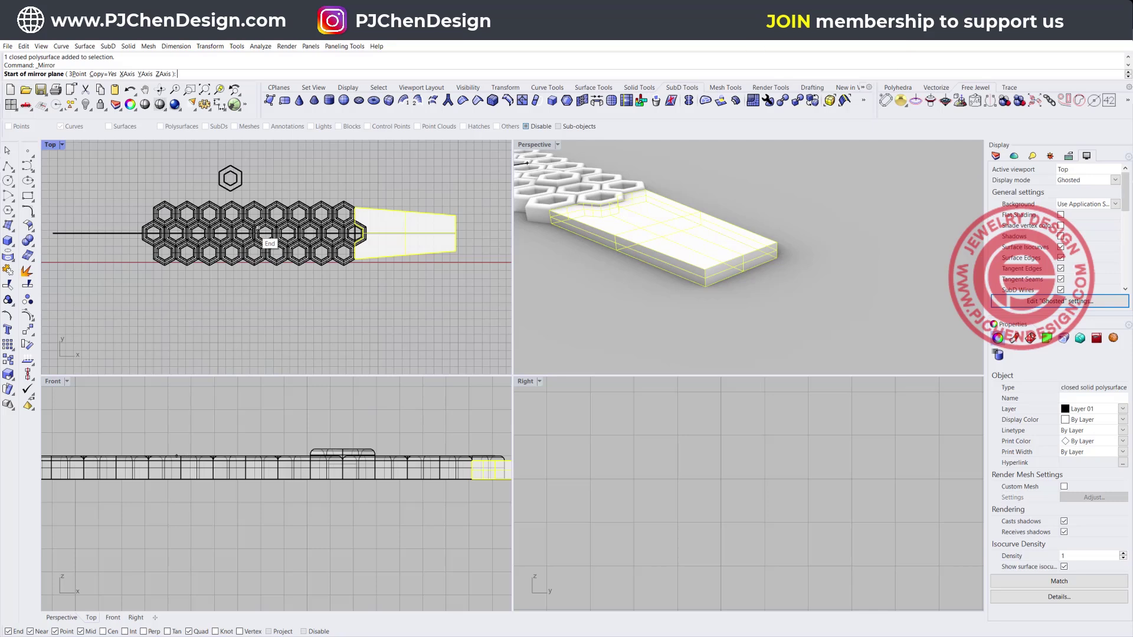
scroll(255, 230, up, 5)
click(251, 246)
scroll(251, 246, down, 8)
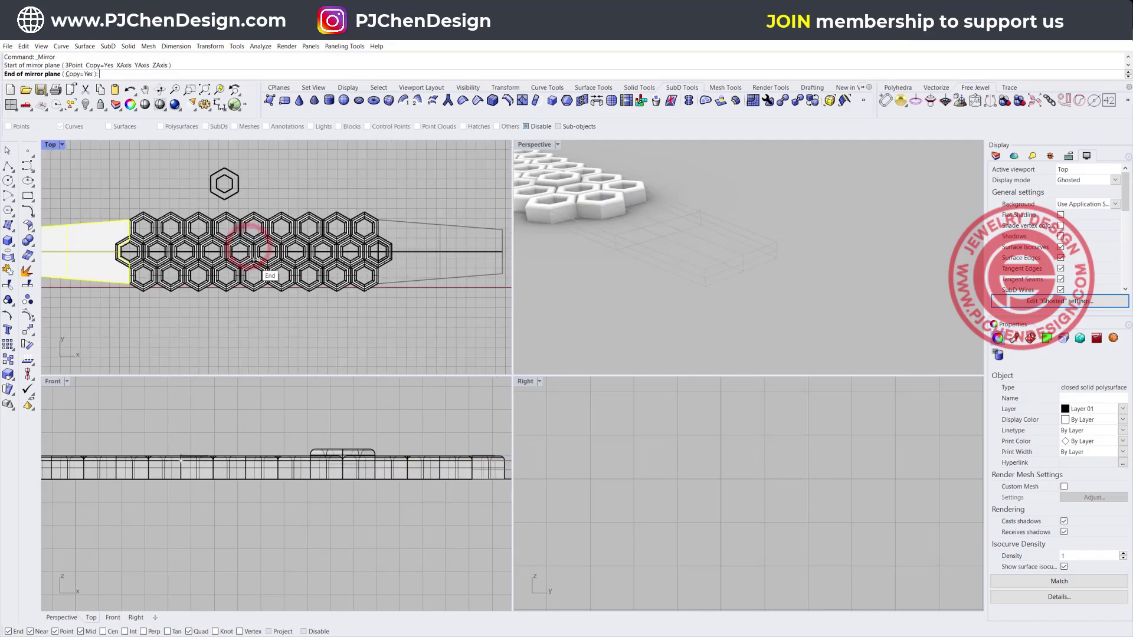
click(255, 313)
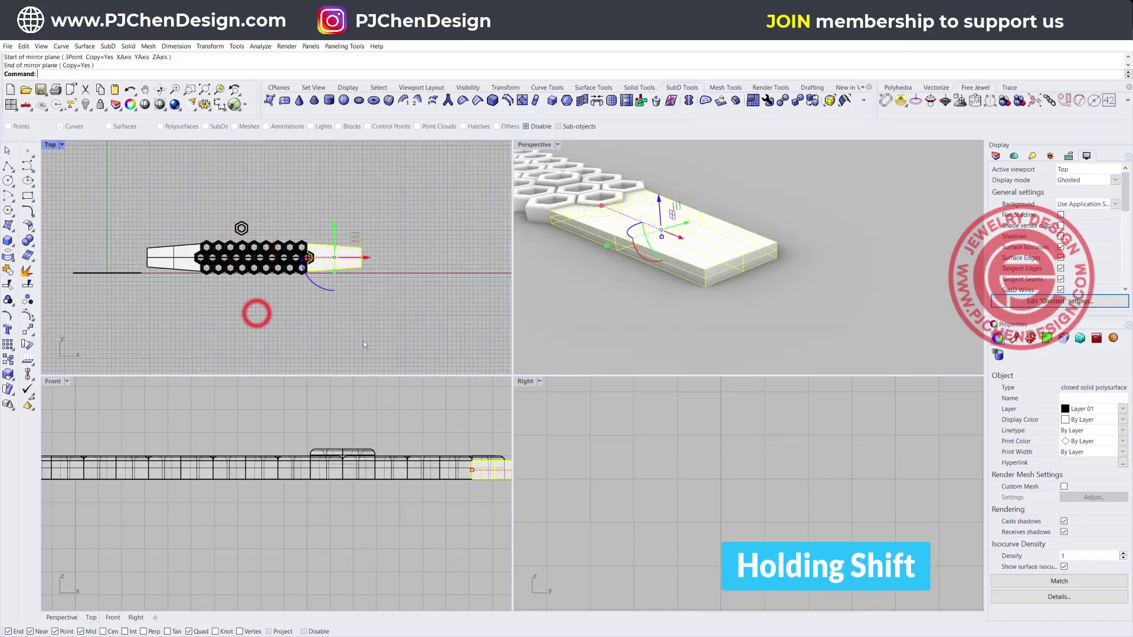
click(366, 335)
- Switch the perspective view to Ghosted display and set the display color of the straight ring-length line to Red
scroll(628, 224, down, 5)
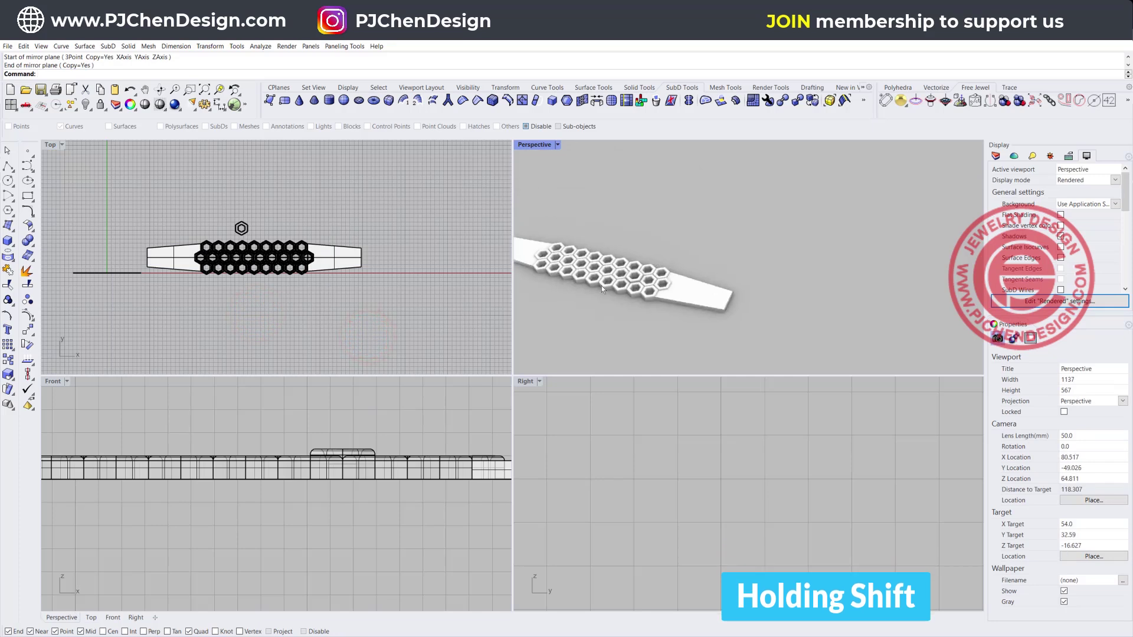
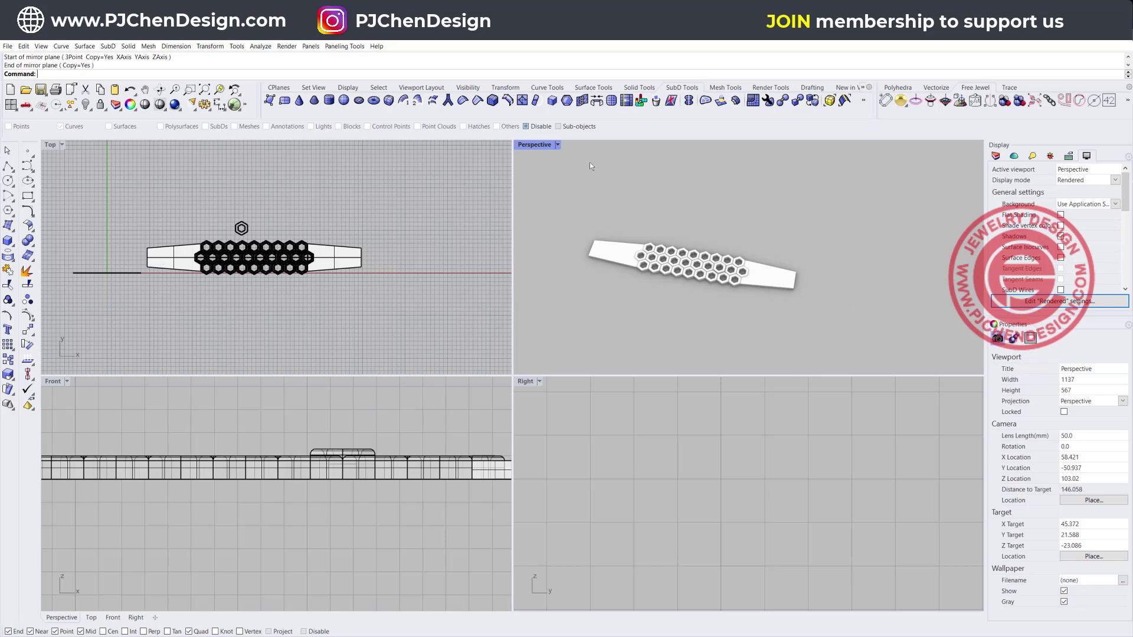
click(557, 145)
click(548, 221)
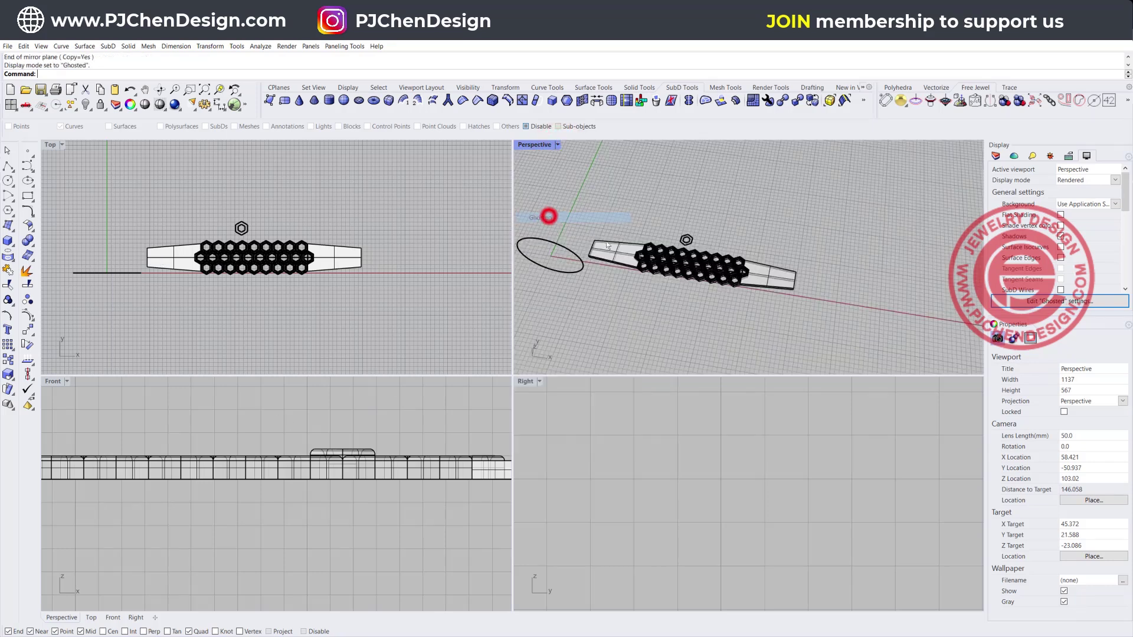
scroll(796, 265, up, 6)
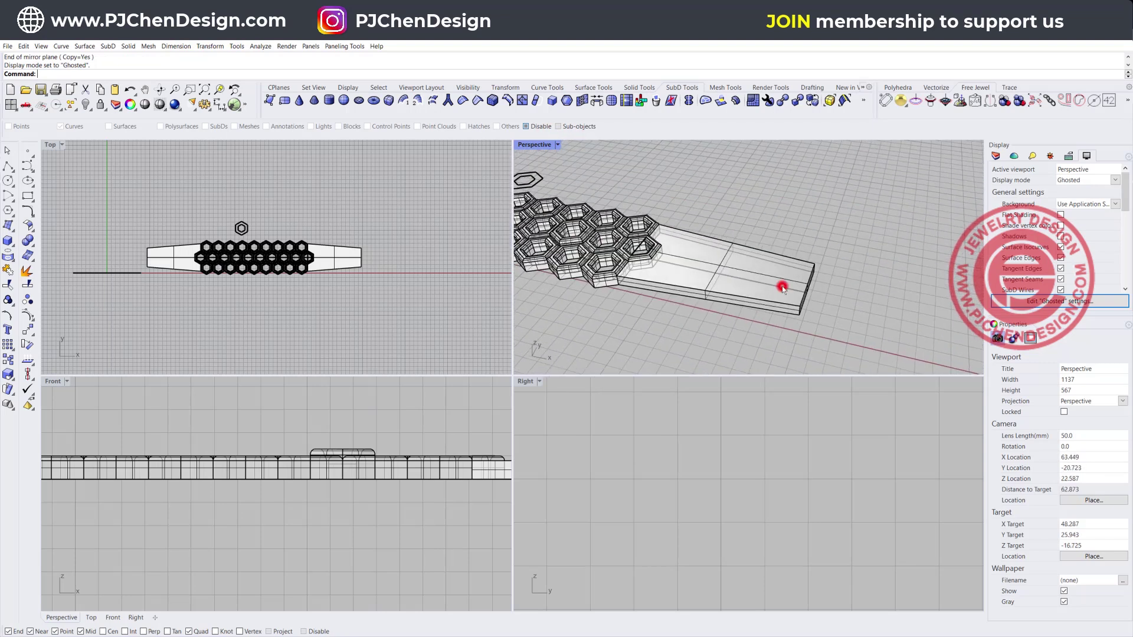
click(783, 289)
click(817, 312)
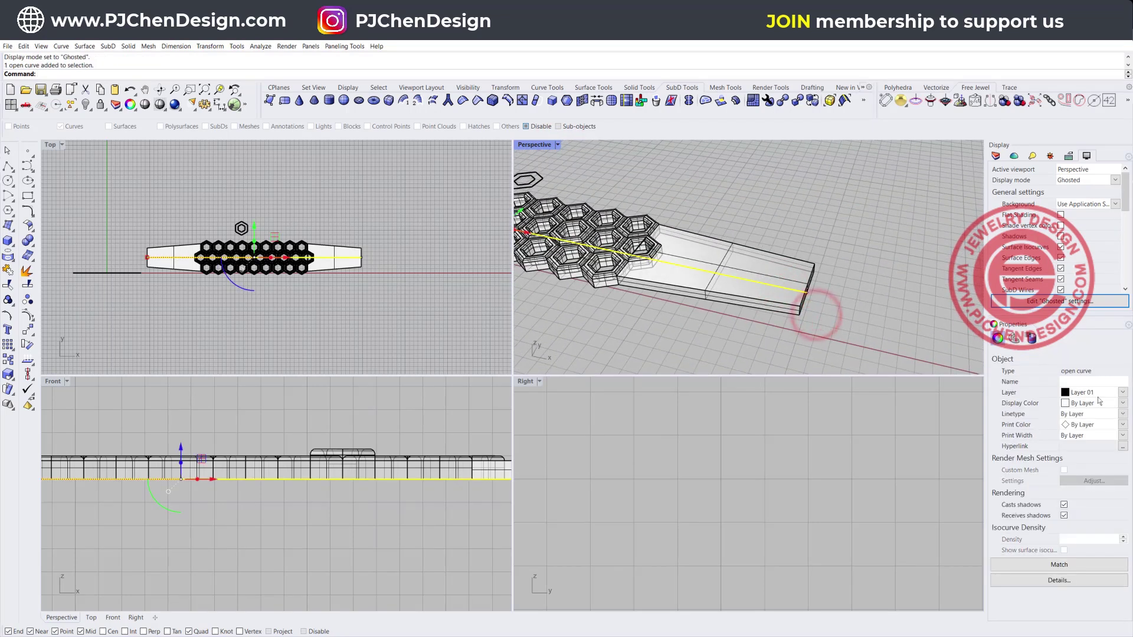
click(1121, 406)
click(1080, 450)
click(878, 267)
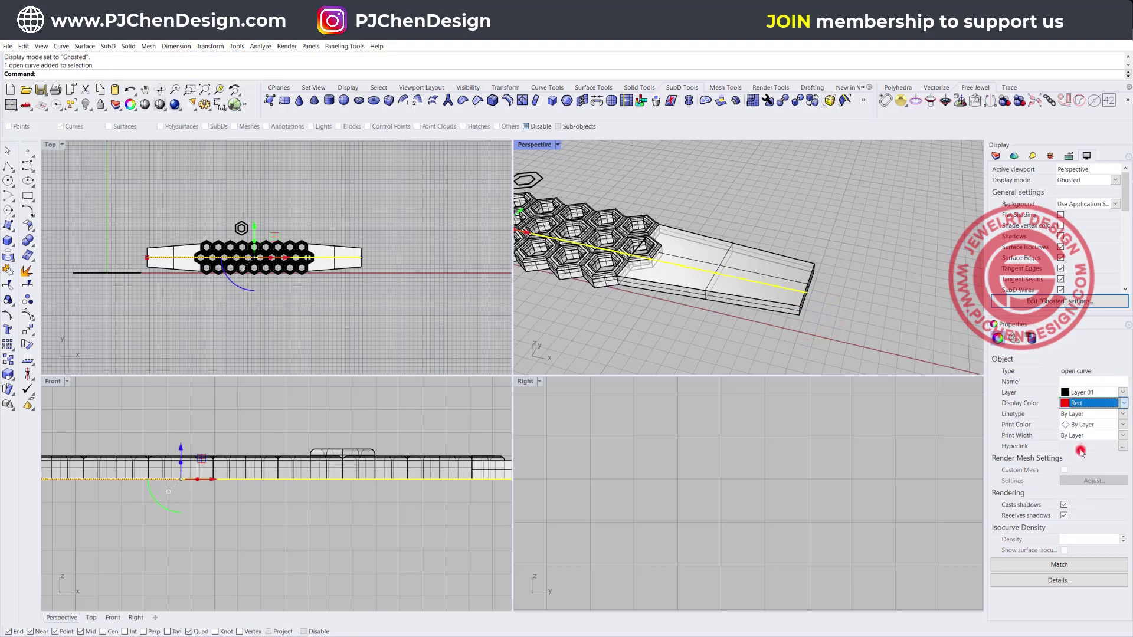
- Select the whole flat honeycomb with both tapered bands, leaving out the red ring-length line
right_click(134, 240)
drag(133, 240, 331, 288)
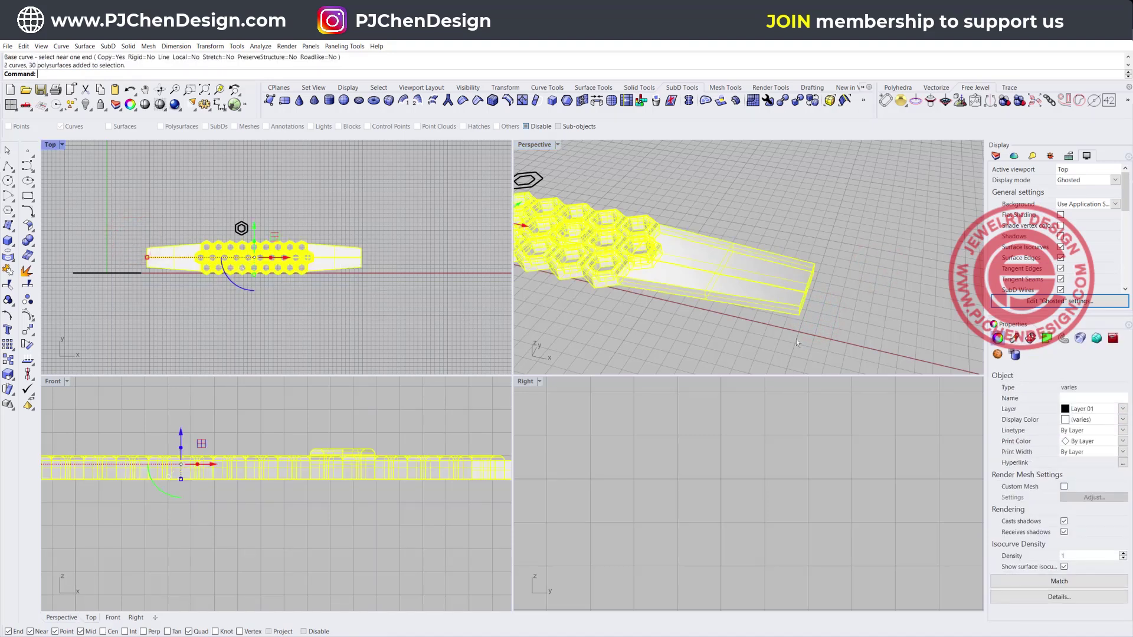
ctrl+click(792, 290)
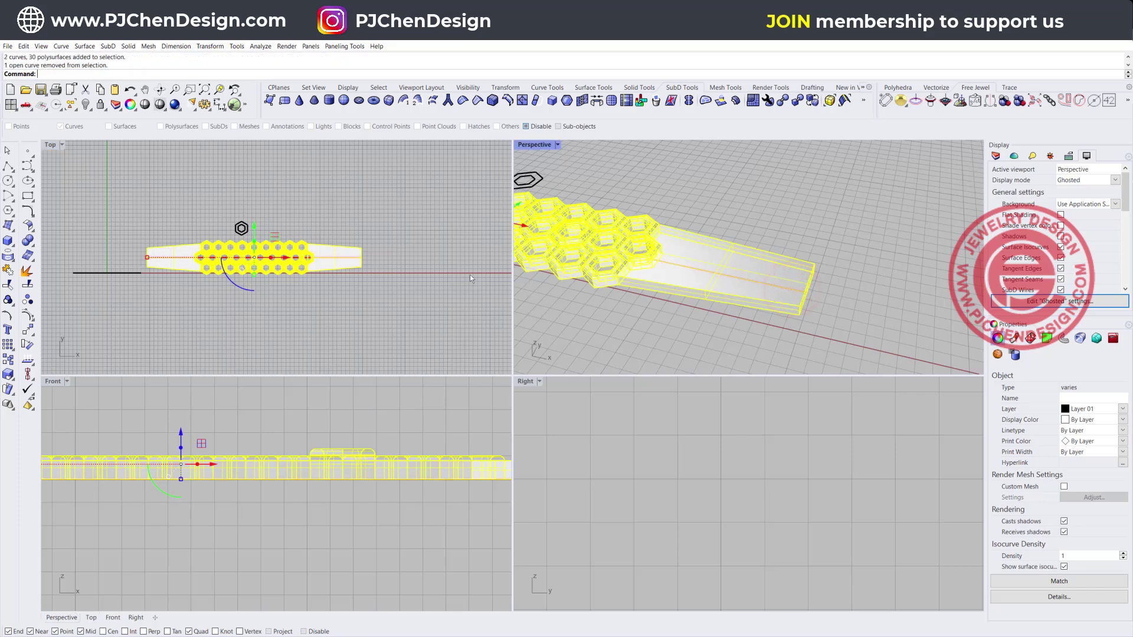
- Try to flow the selected honeycomb and bands from the red line onto the upper half of the ring circle
text(Flow)
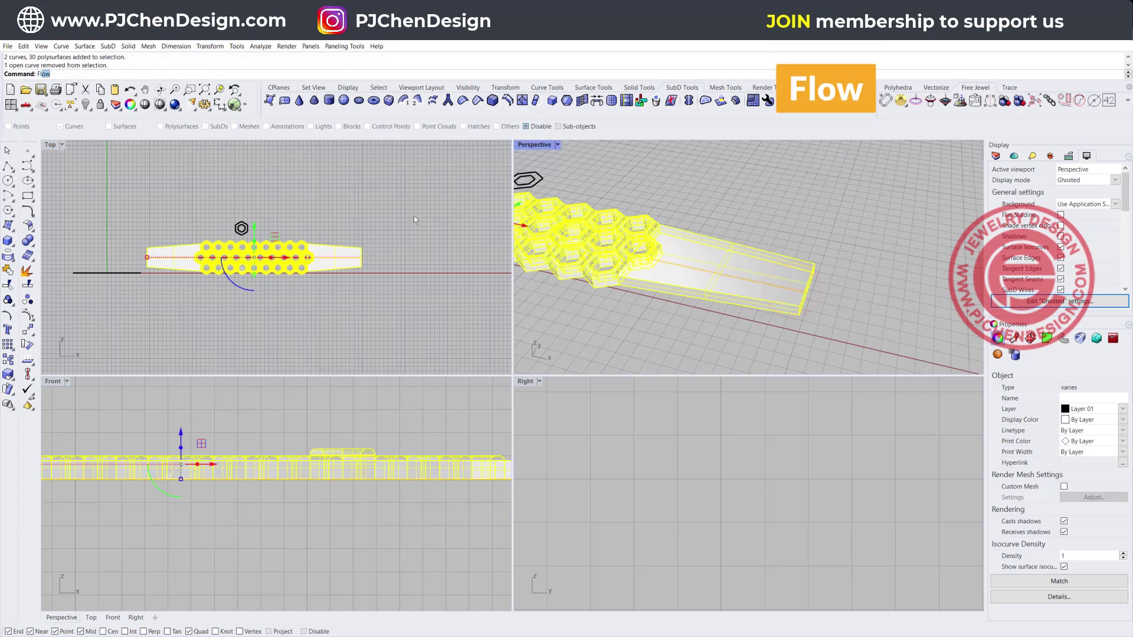
key(Return)
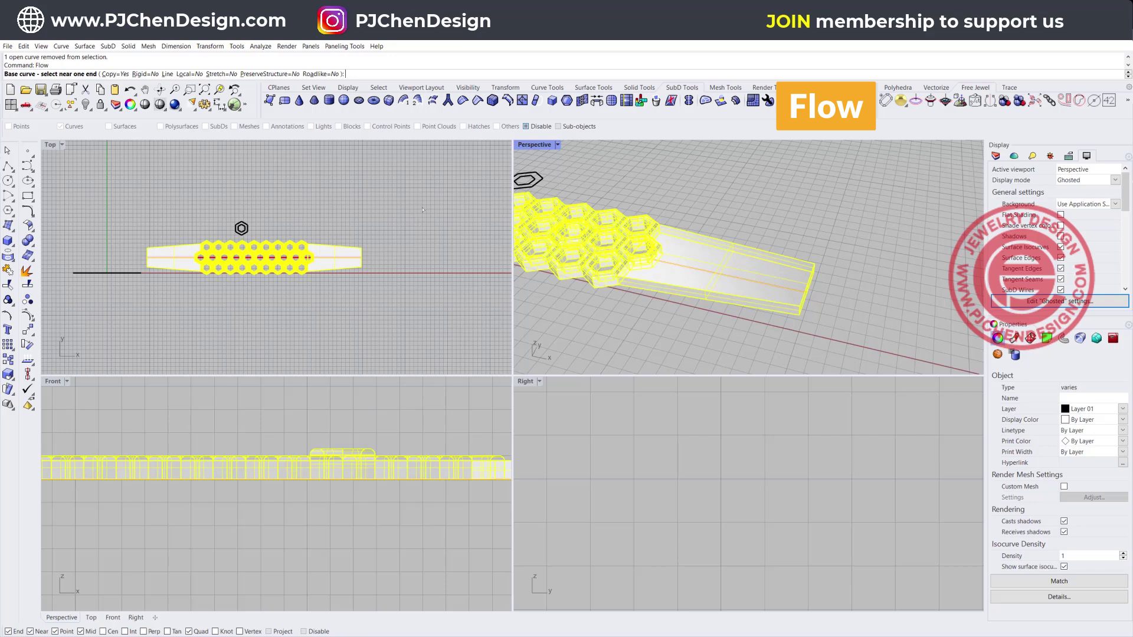
scroll(654, 278, down, 8)
shift+right_drag(654, 277, 871, 265)
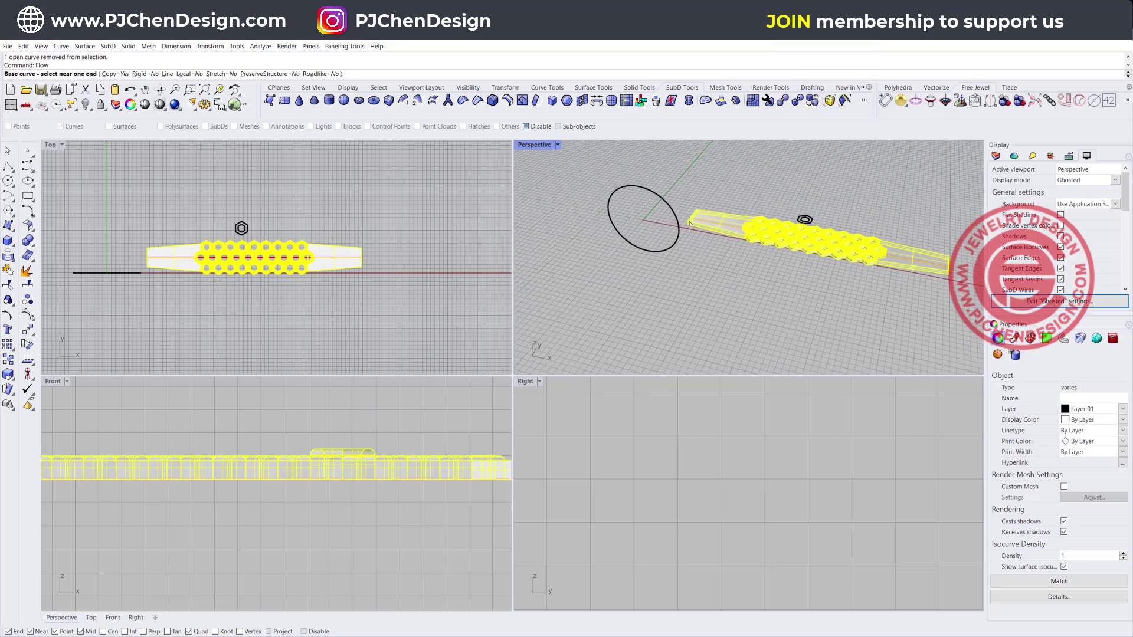
scroll(708, 216, up, 8)
click(701, 216)
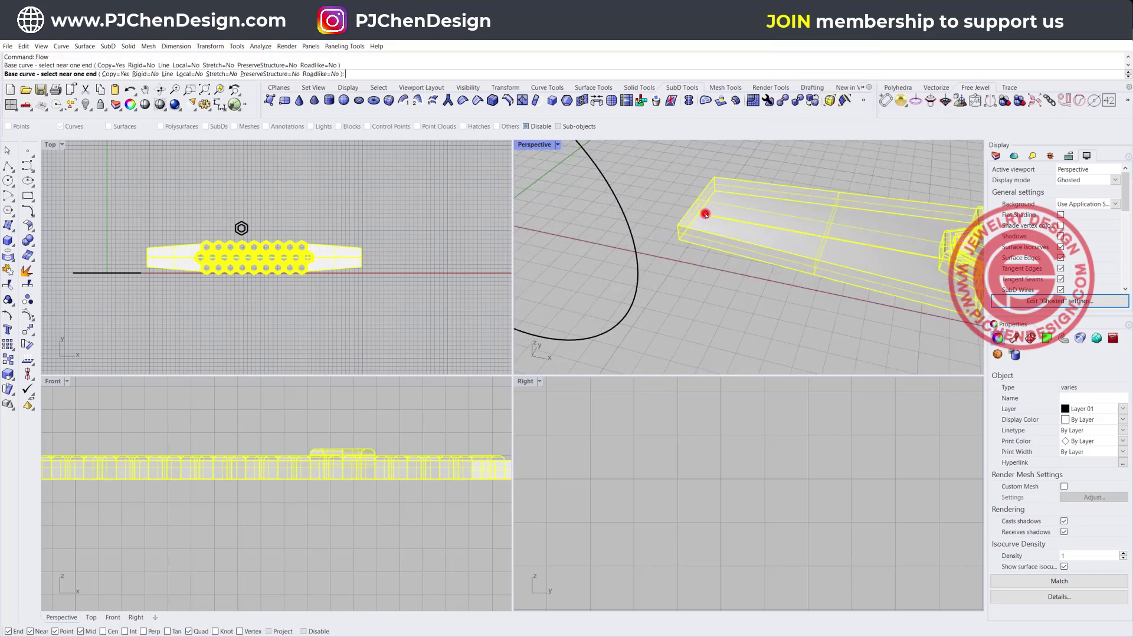
scroll(611, 213, down, 3)
click(614, 214)
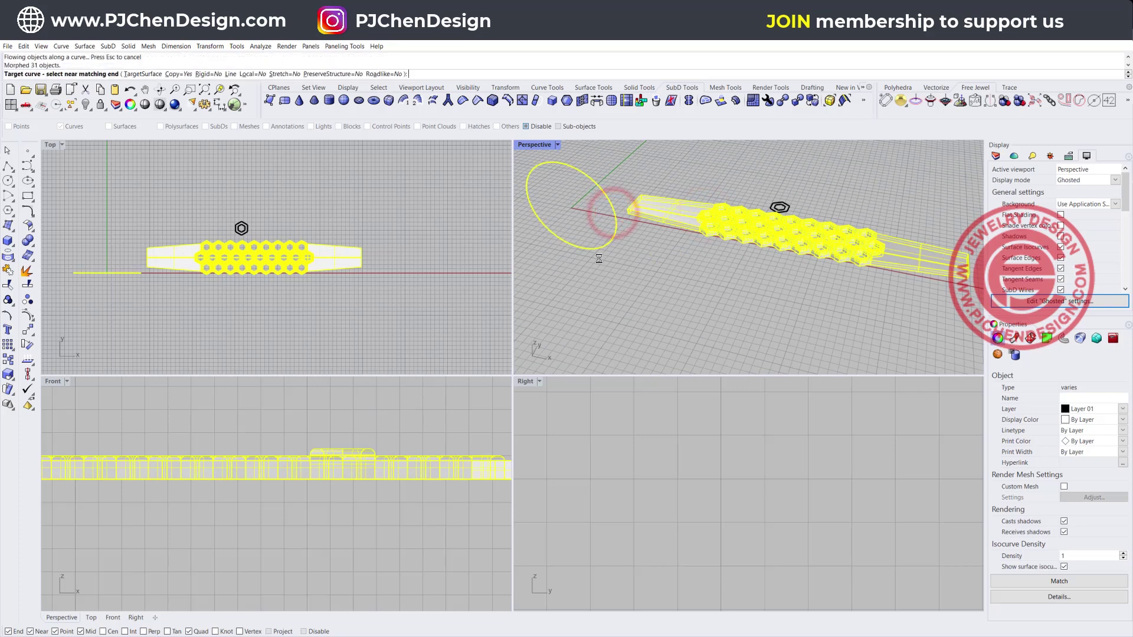
scroll(636, 209, up, 5)
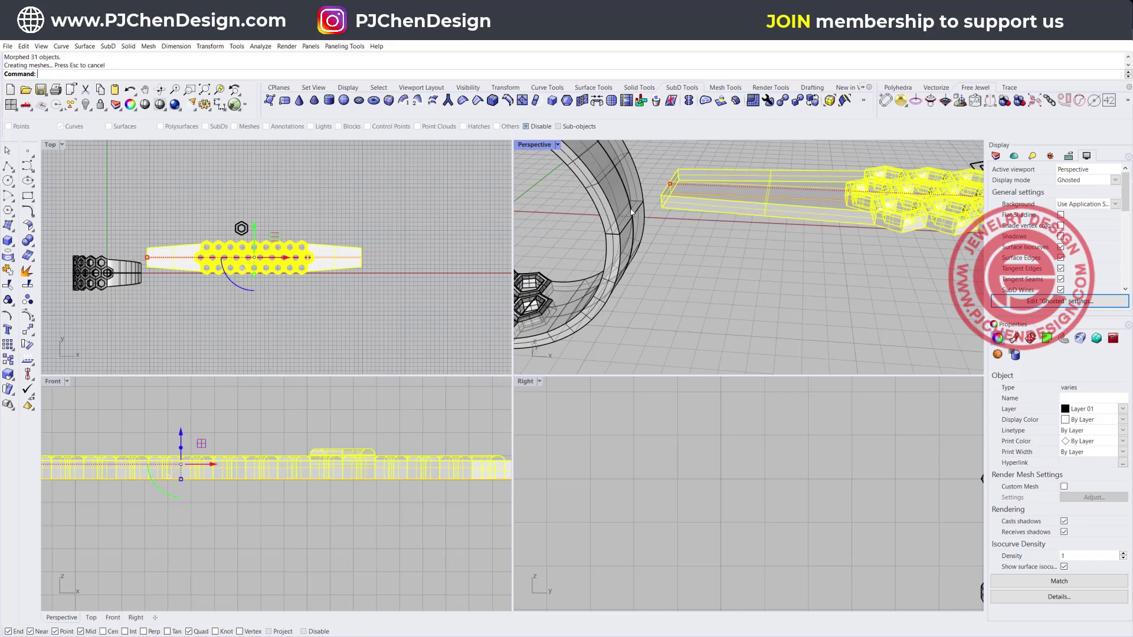
mouse_move(632, 211)
right_down()
mouse_move(641, 202)
mouse_move(623, 210)
right_up()
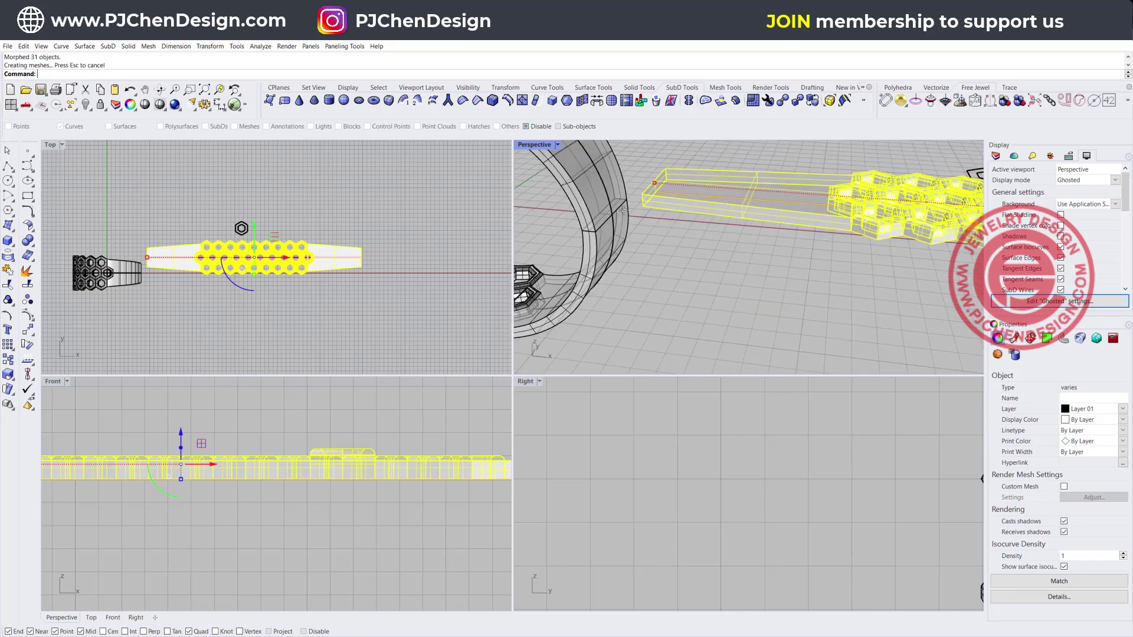
key(ctrl+z)
- Flow the selected honeycomb and bands from the red line's end onto the ring circle, picking the circle just below the horizontal axis
key(Return)
click(664, 195)
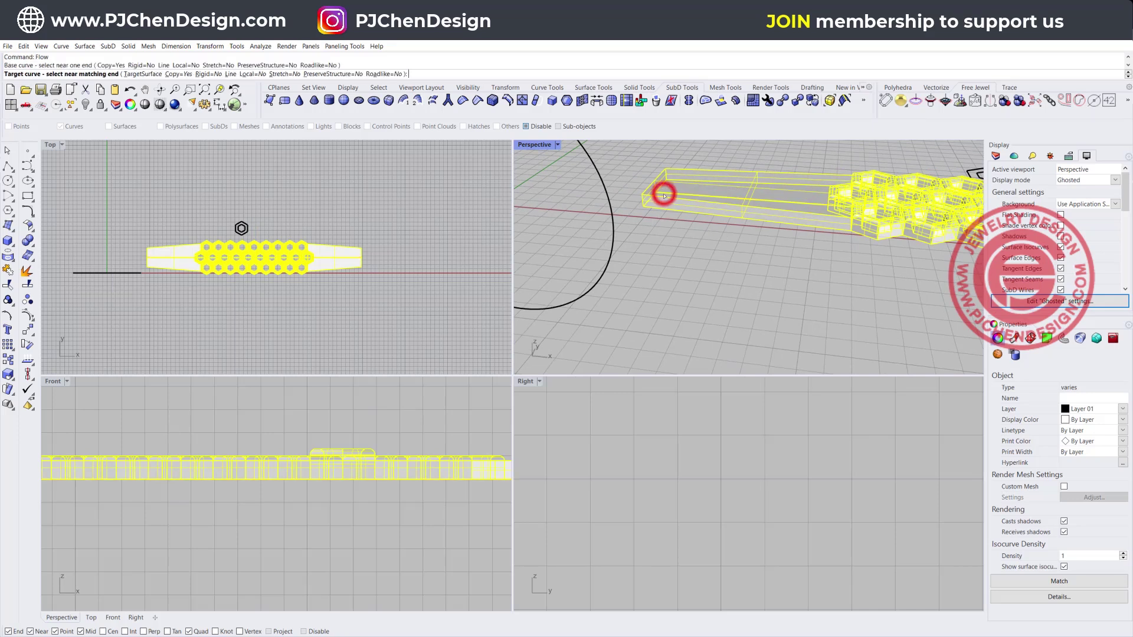
click(612, 253)
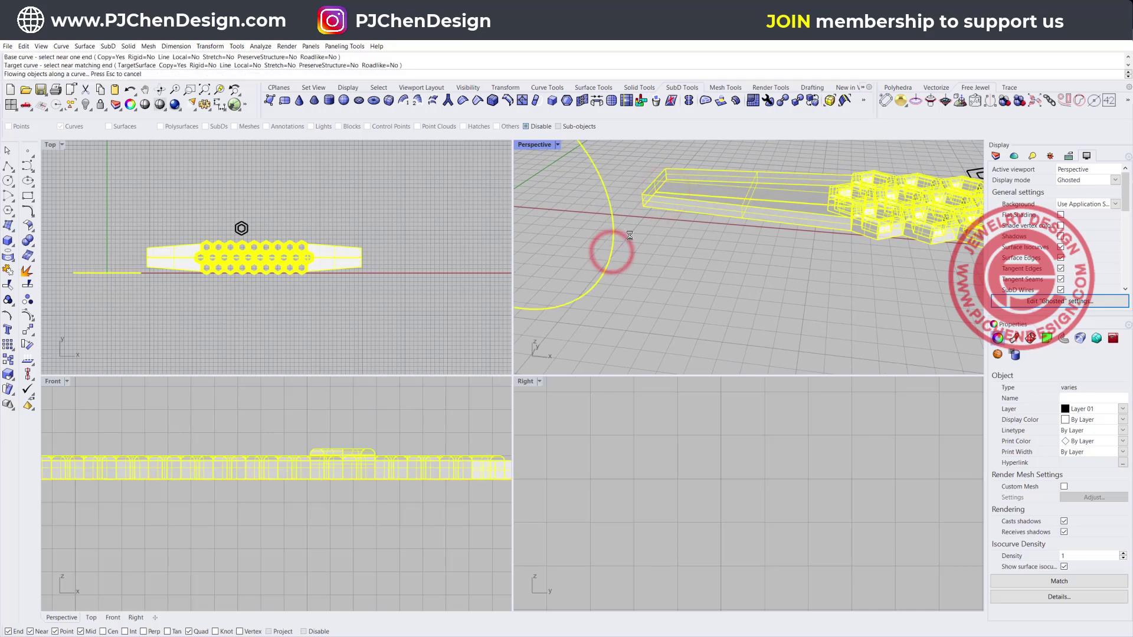
double_click(530, 146)
scroll(466, 274, down, 10)
mouse_move(467, 275)
right_down()
mouse_move(466, 216)
mouse_move(534, 218)
mouse_move(462, 266)
right_up()
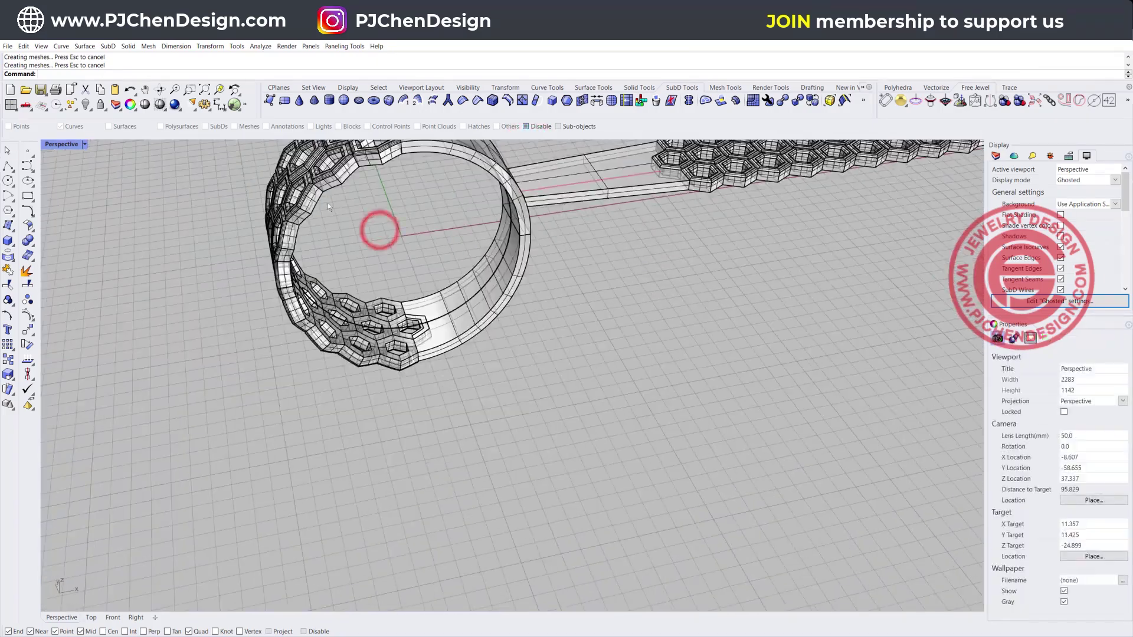
scroll(380, 227, down, 5)
scroll(400, 207, up, 5)
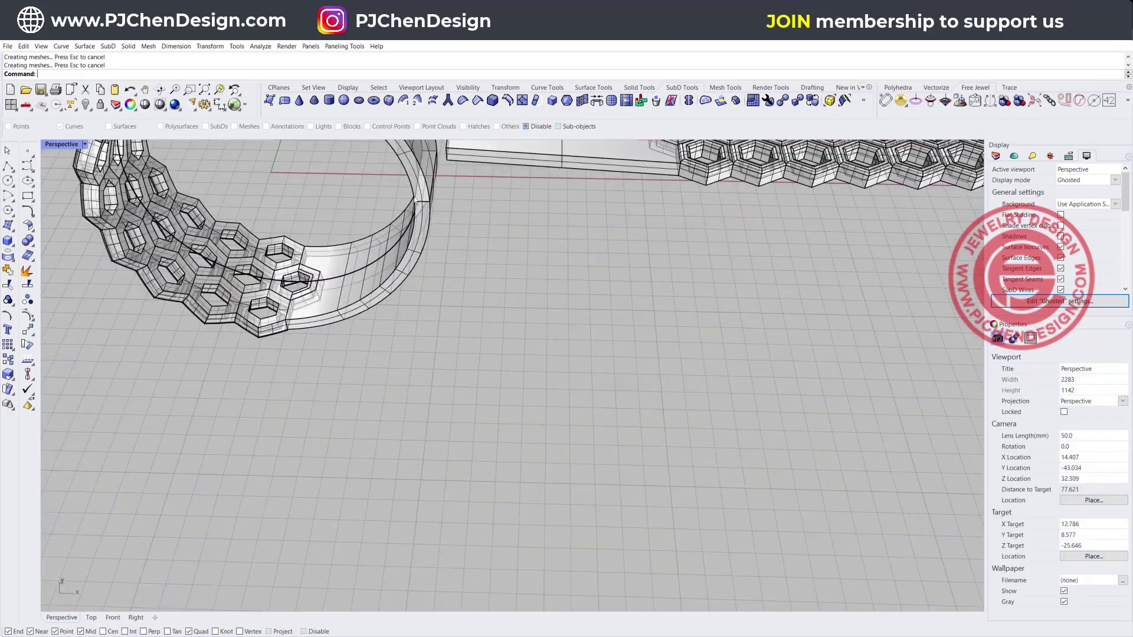
right_drag(419, 188, 430, 203)
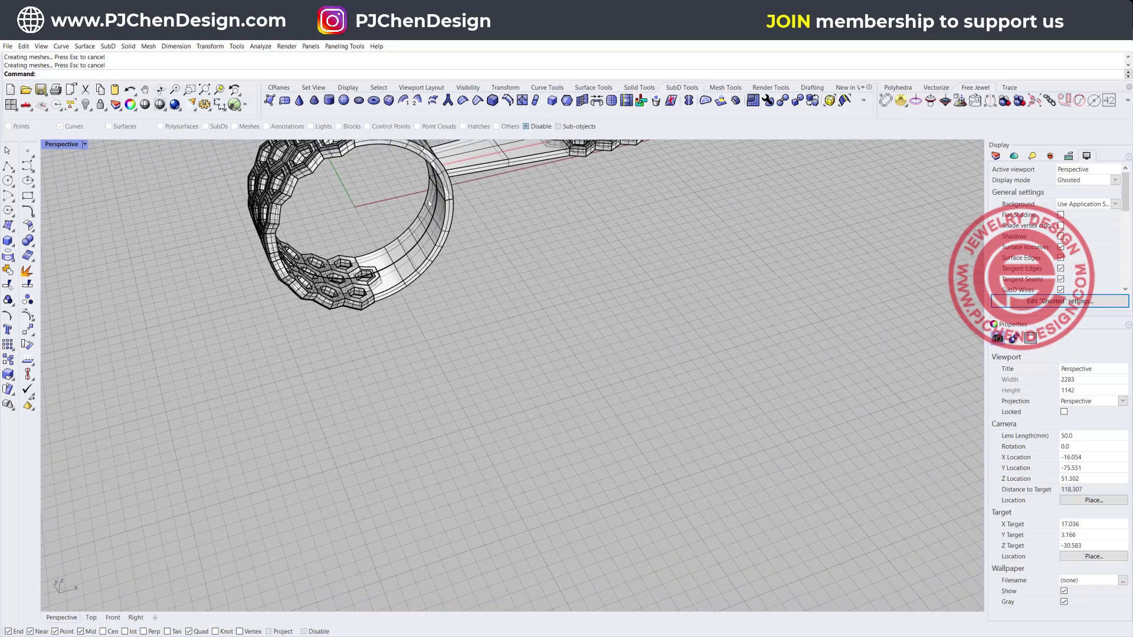
double_click(68, 147)
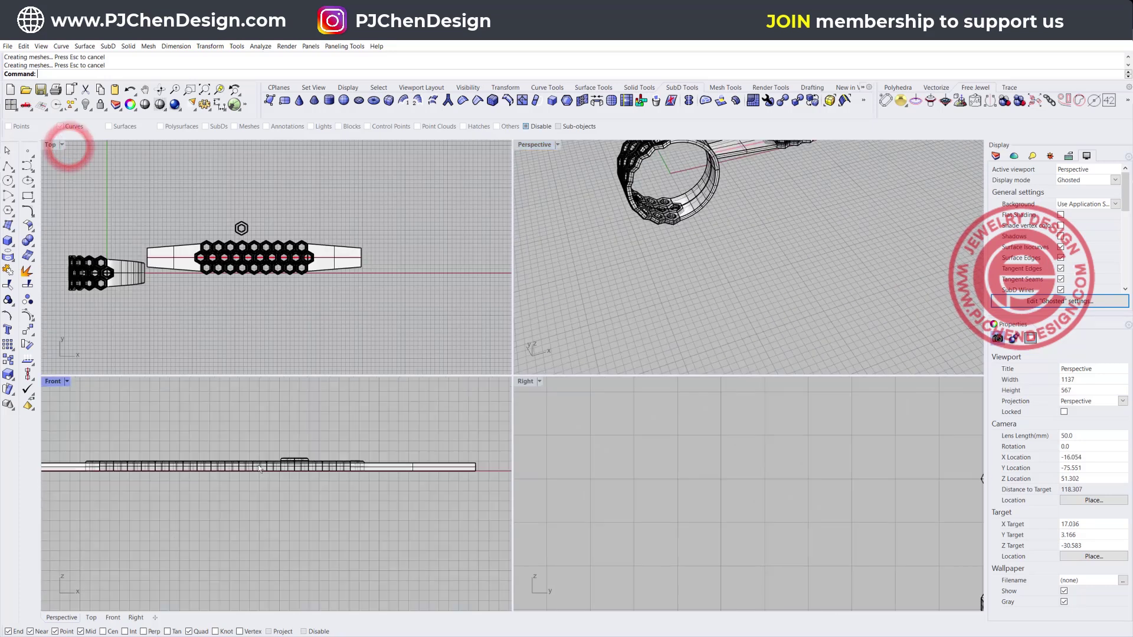
- Rotate the whole wrapped ring a quarter turn in the front view so the honeycomb sits at the top
scroll(258, 462, down, 12)
right_drag(189, 462, 258, 462)
scroll(257, 462, up, 5)
scroll(257, 460, up, 2)
drag(315, 434, 423, 558)
scroll(351, 521, up, 1)
drag(351, 521, 255, 427)
click(255, 429)
- Examine the raised cell on the ring and compare it with the matching cell in the flat honeycomb
scroll(802, 203, down, 5)
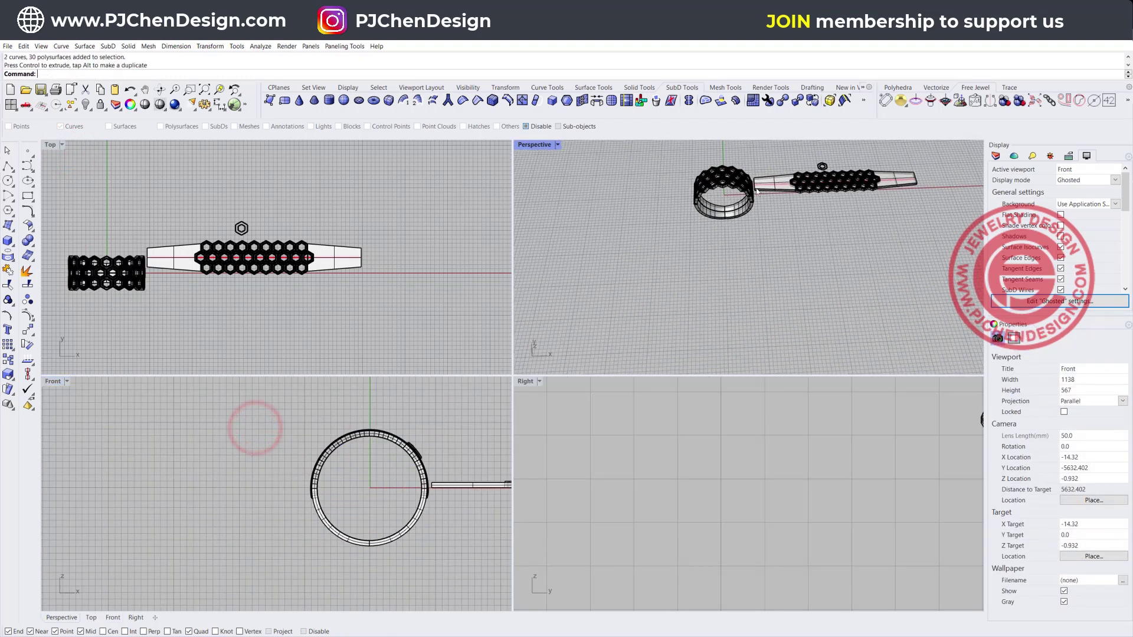
scroll(782, 186, up, 16)
scroll(413, 451, up, 5)
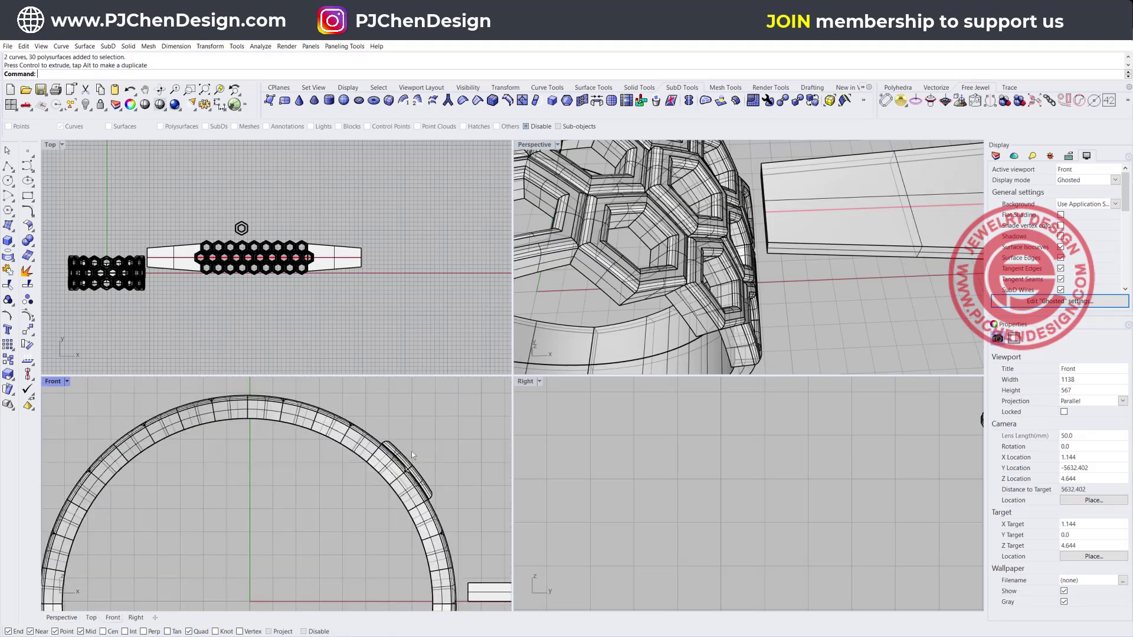
click(405, 467)
scroll(811, 219, down, 5)
scroll(720, 239, up, 6)
click(634, 248)
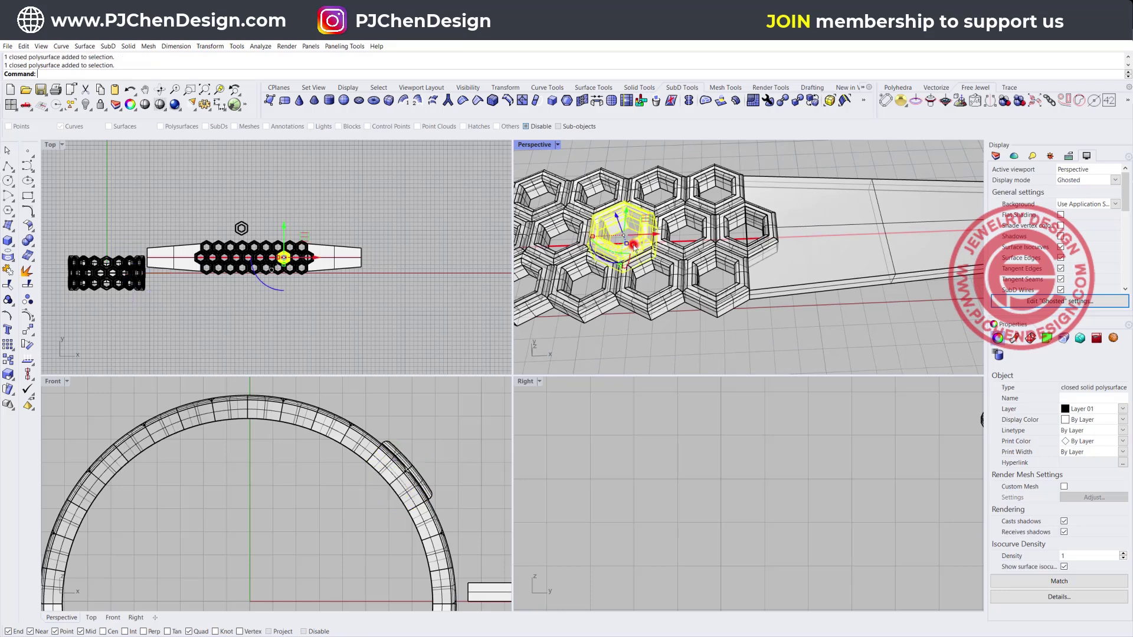
click(344, 321)
scroll(320, 362, down, 5)
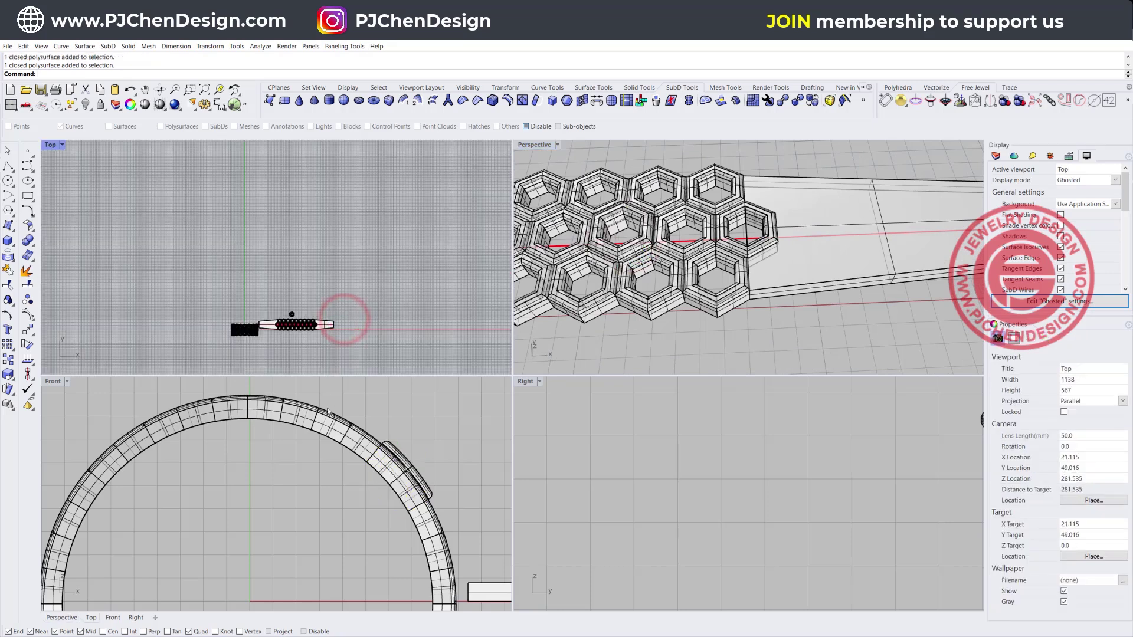
scroll(308, 539, down, 4)
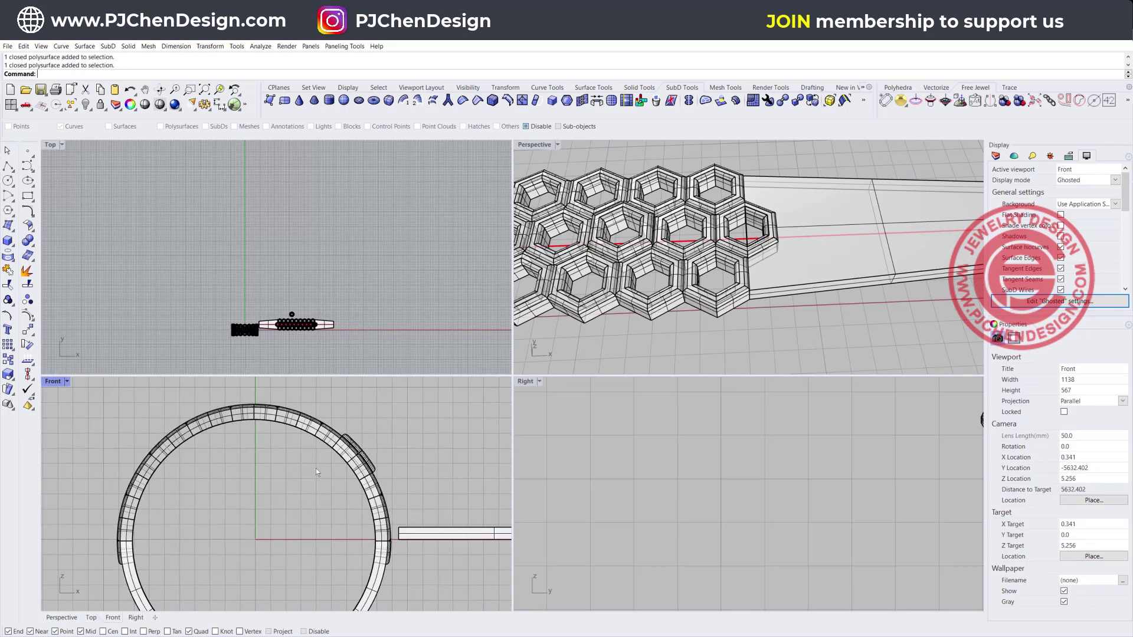
scroll(558, 297, down, 5)
shift+right_drag(575, 271, 682, 224)
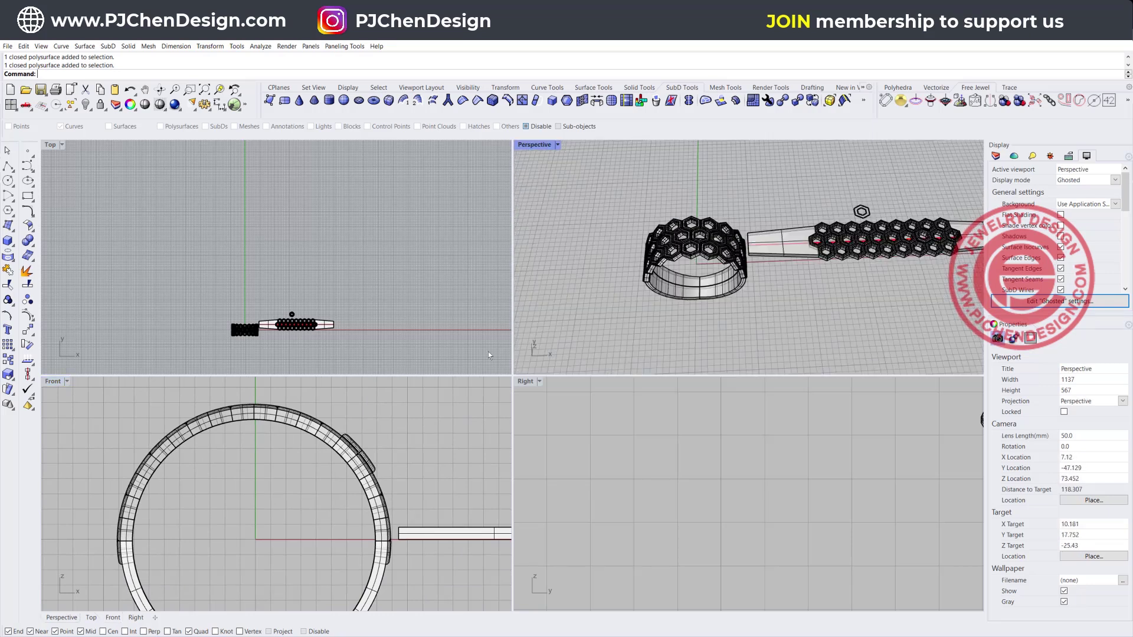
- Hide the flat honeycomb with its bands and the leftover construction curves, excluding the ring's own parts from the selection
scroll(266, 313, up, 6)
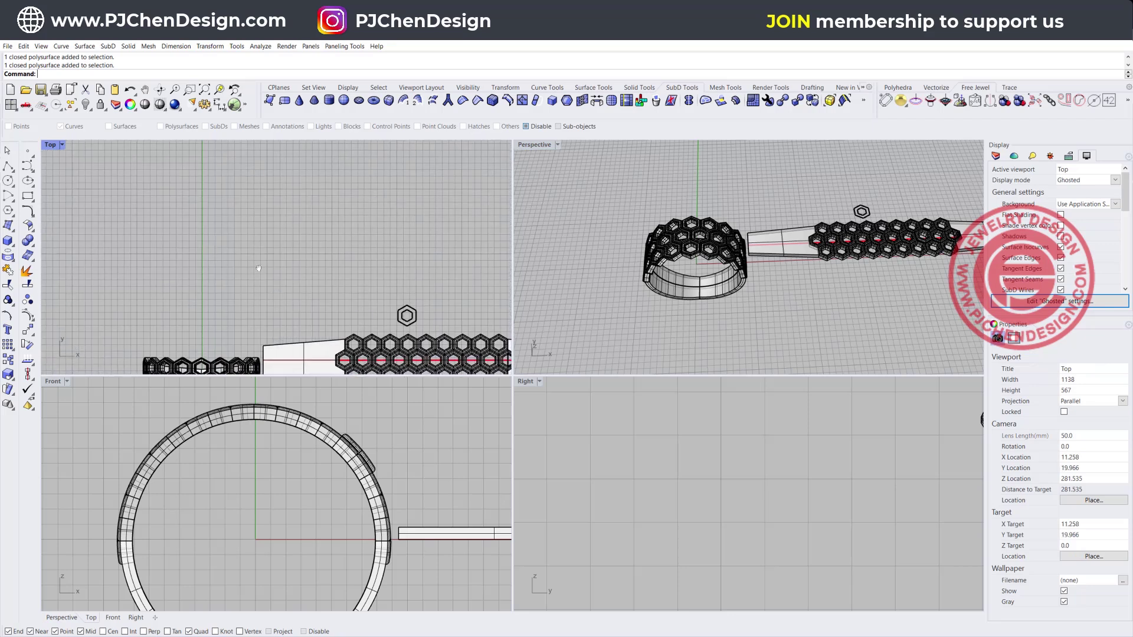
right_drag(232, 276, 175, 160)
drag(175, 157, 583, 283)
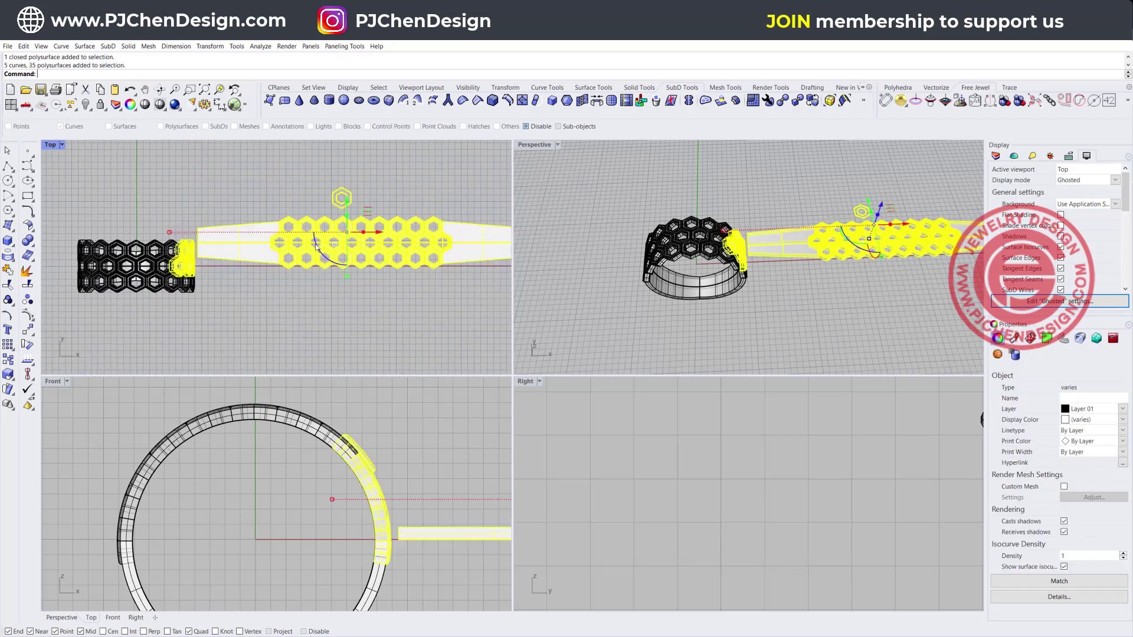
click(226, 172)
scroll(229, 175, down, 6)
right_drag(222, 172, 179, 175)
drag(165, 169, 367, 257)
scroll(277, 260, up, 3)
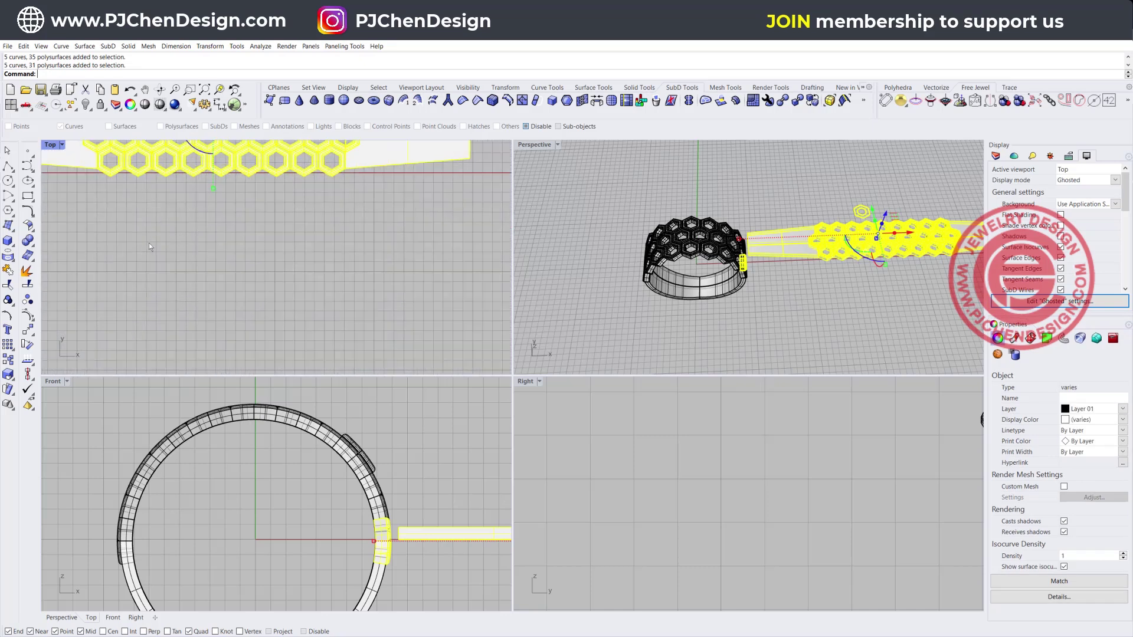
ctrl+drag(76, 204, 68, 203)
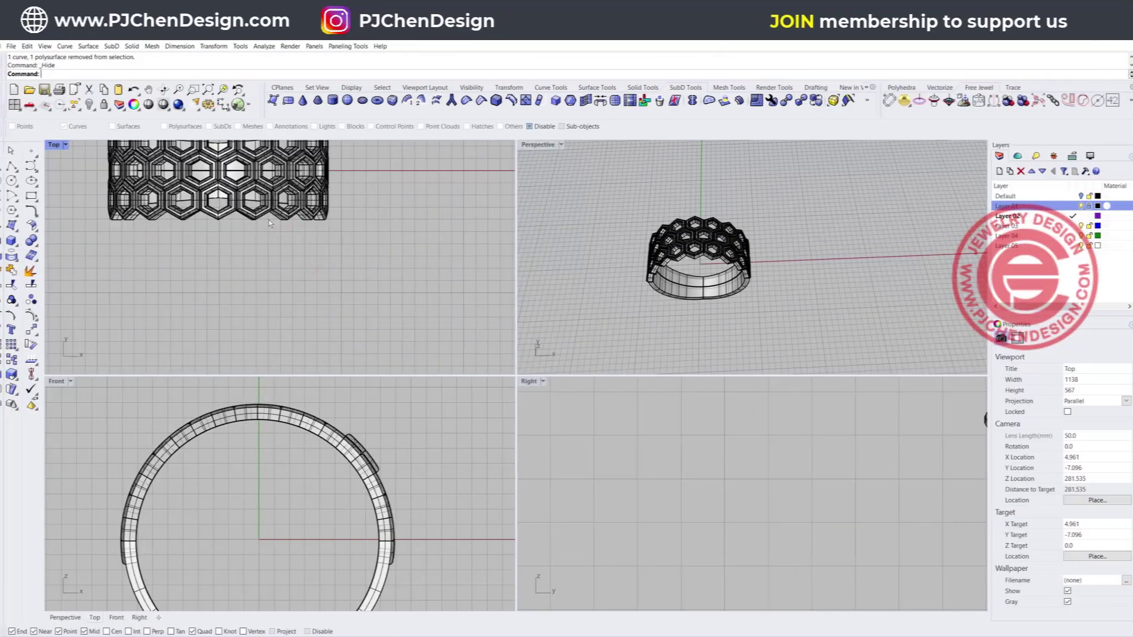
- Draw a sphere by center and radius beside the ring on Layer 02 as the start of the bee's body
scroll(288, 239, down, 3)
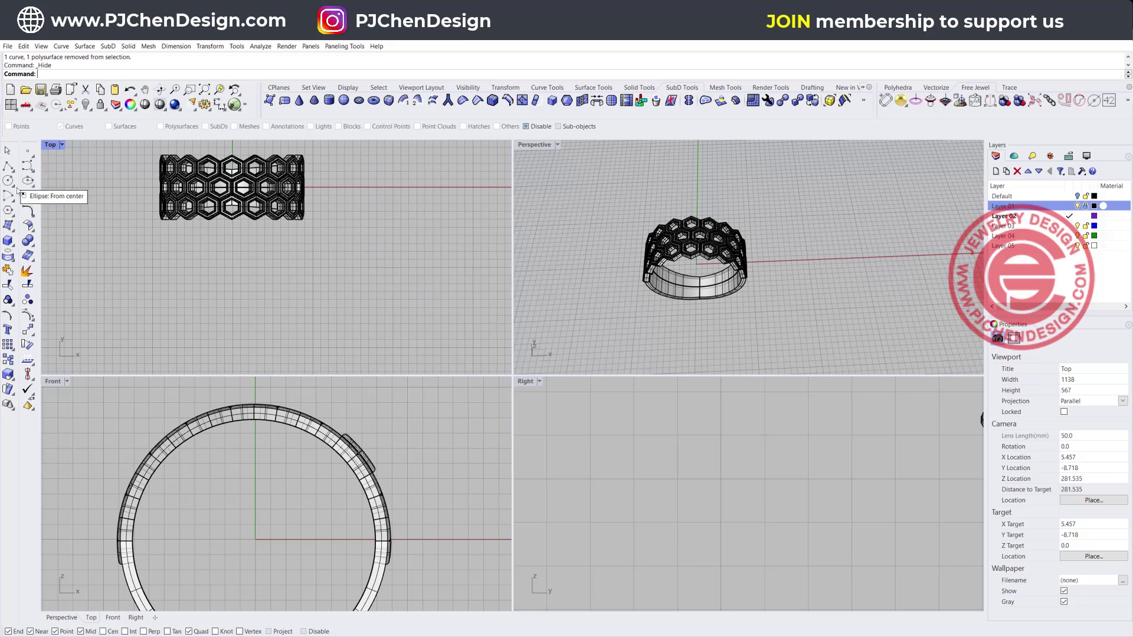
click(9, 242)
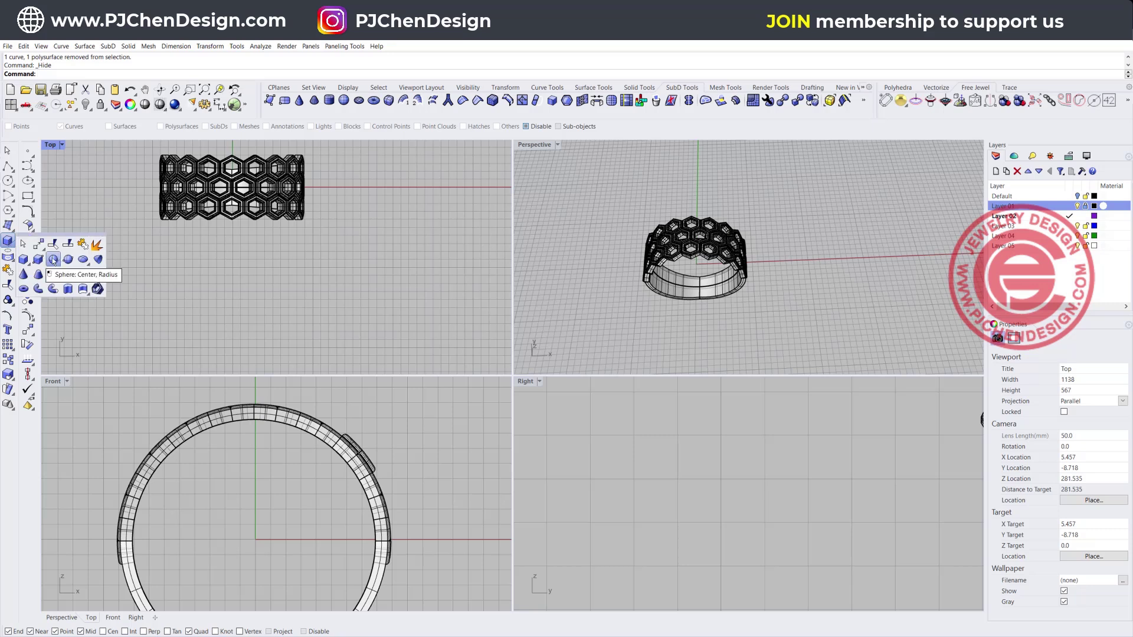
click(58, 259)
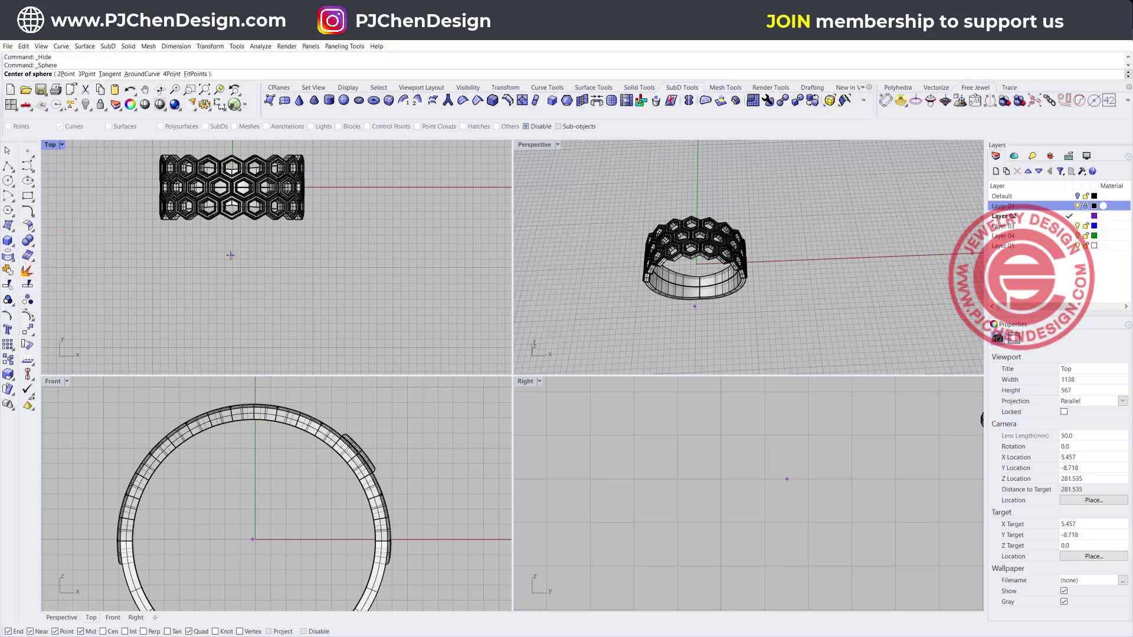
right_drag(387, 488, 220, 472)
click(362, 460)
click(394, 462)
scroll(357, 192, up, 4)
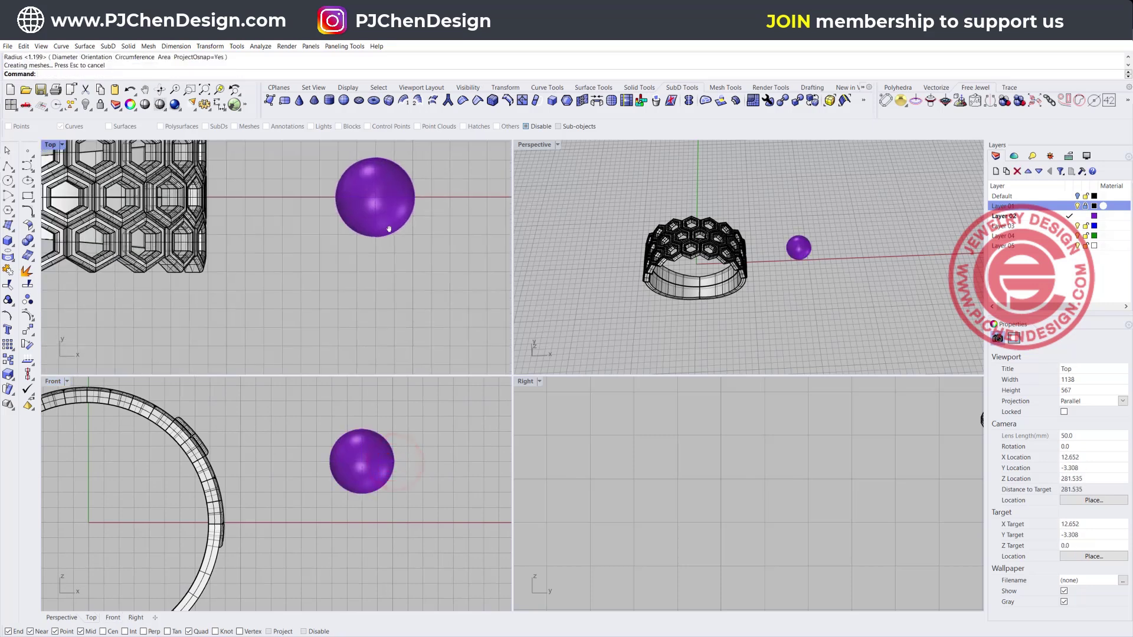
- Squash the sphere into a thin disc in plan and duplicate it into a row of five overlapping segments
click(391, 210)
drag(366, 260, 371, 238)
drag(367, 193, 363, 278)
key(alt)
key(alt)
key(alt)
- Scale the body segments to different widths so the body is widest in the middle and tapers toward its tail
click(428, 307)
click(354, 318)
click(446, 295)
click(370, 224)
drag(322, 222, 331, 247)
click(340, 245)
click(441, 235)
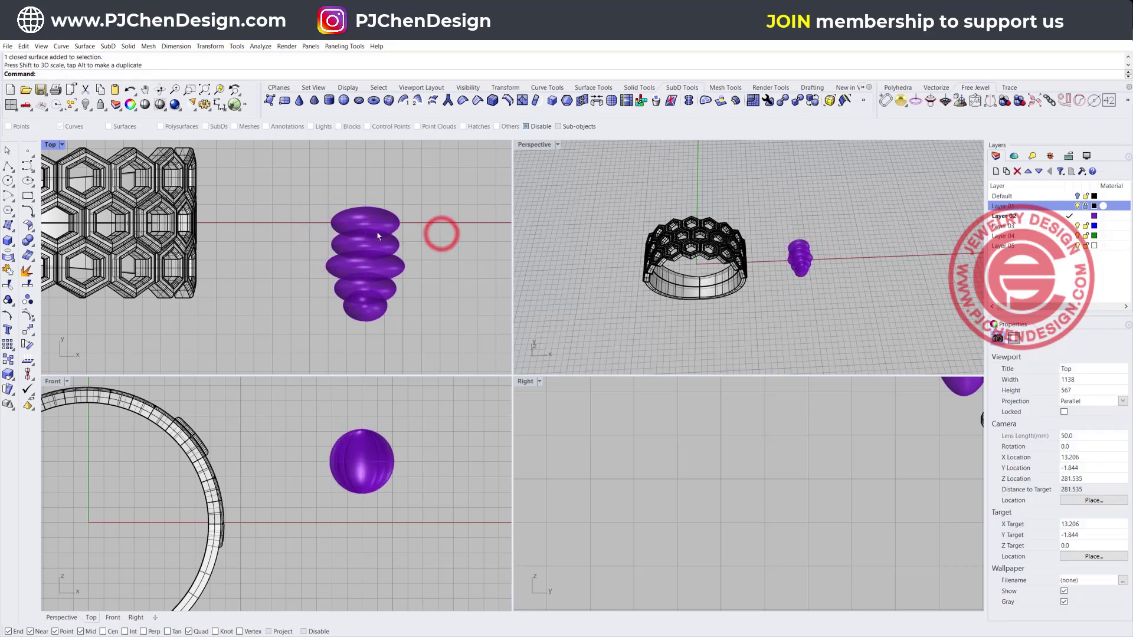
- Narrow the body's foremost segment and fit it and the widest middle segment more closely to their neighbours
click(377, 214)
drag(330, 223, 366, 190)
click(383, 237)
click(441, 240)
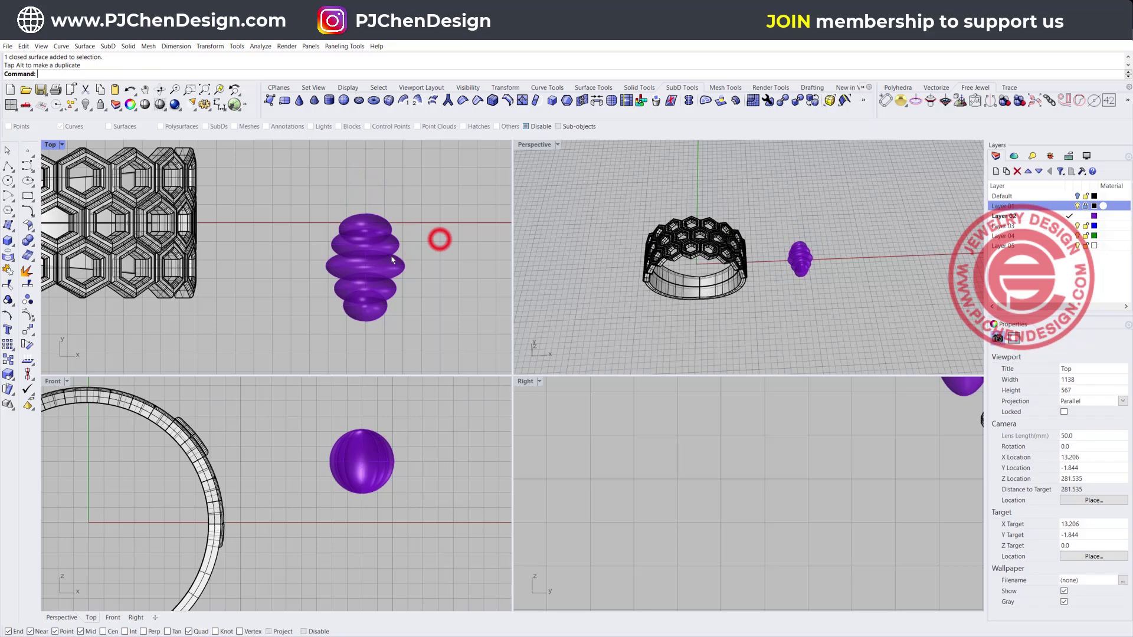
scroll(369, 275, up, 3)
click(329, 264)
drag(305, 260, 303, 257)
- Flatten all five body segments together in height in the front view
click(445, 461)
drag(269, 413, 516, 554)
scroll(363, 495, up, 2)
drag(353, 499, 354, 460)
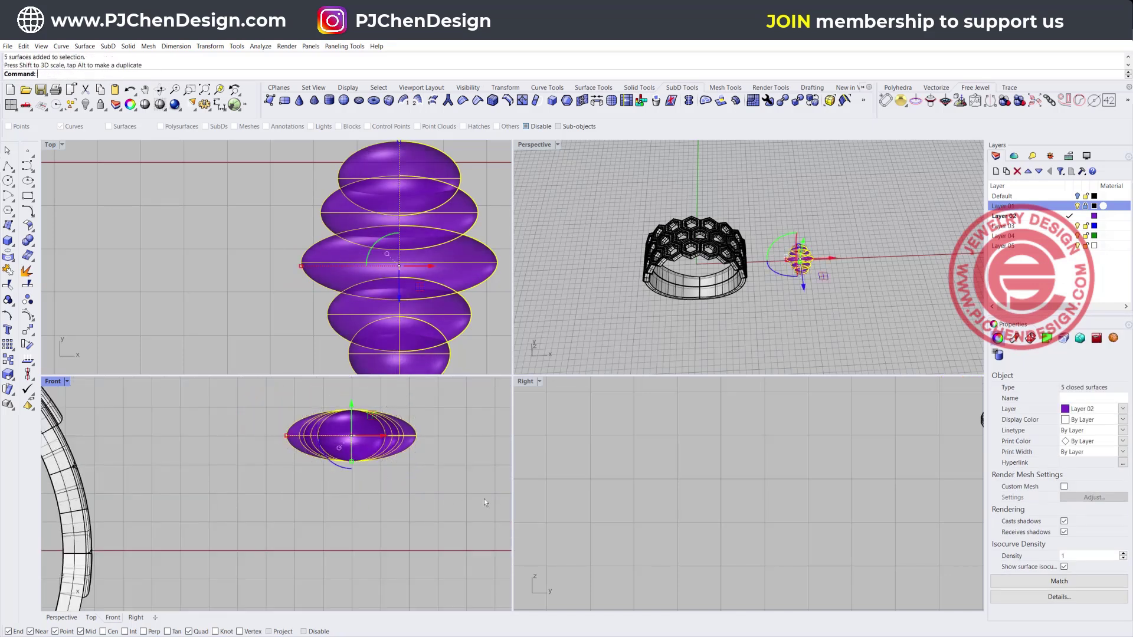
click(479, 335)
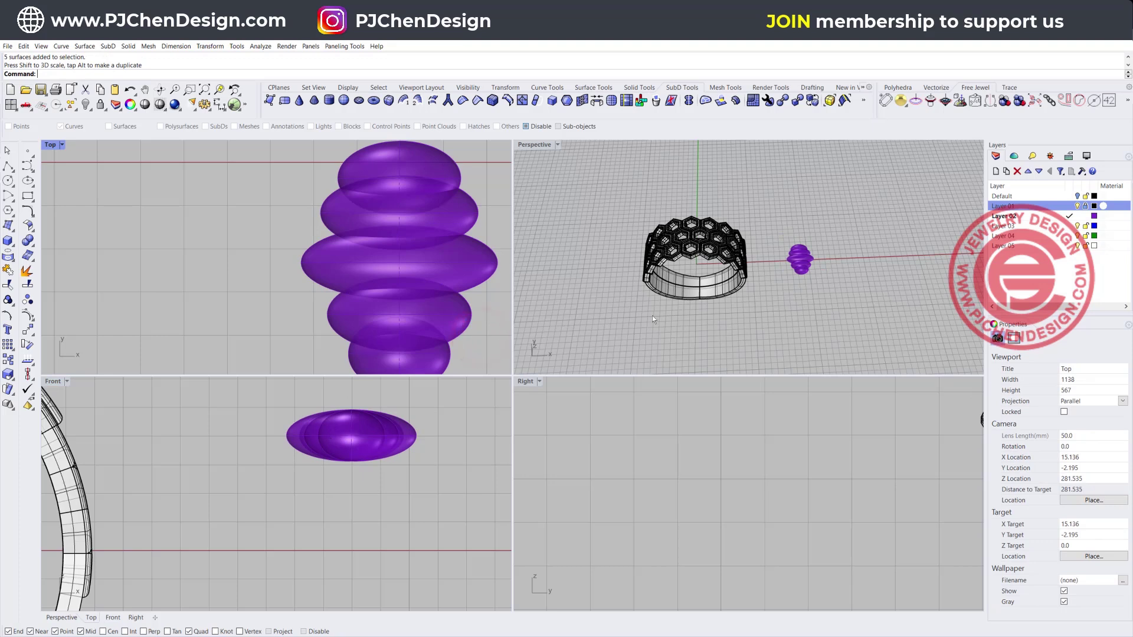
- Set the Perspective viewport to the Rendered display mode and view the bee body's segments beside the ring
click(827, 294)
scroll(715, 246, up, 6)
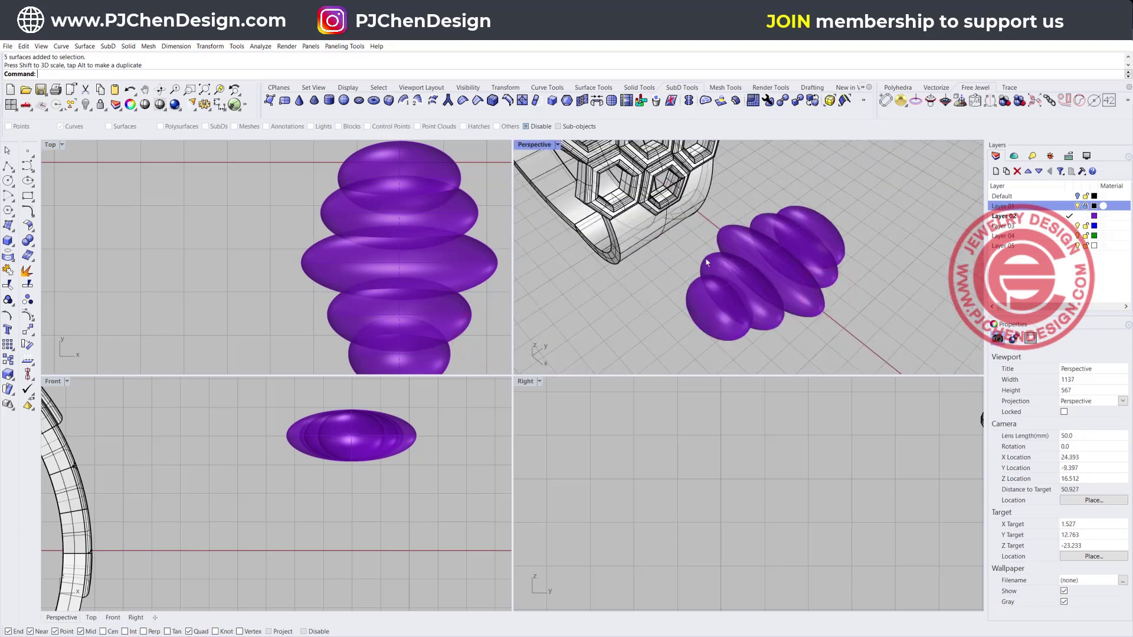
click(556, 145)
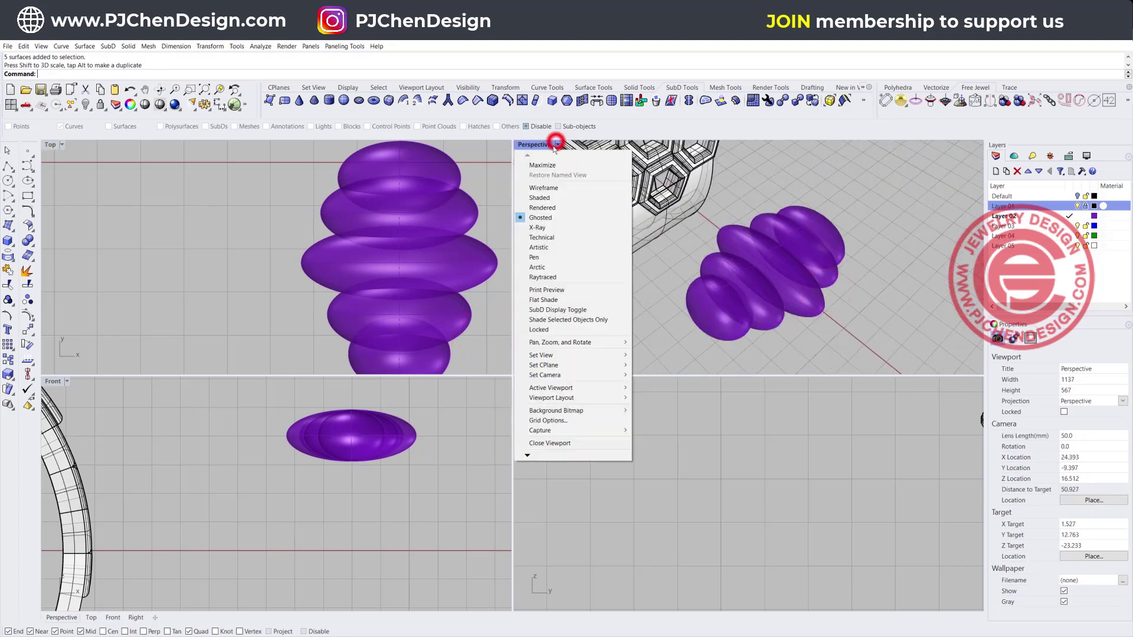
click(537, 208)
scroll(776, 291, down, 3)
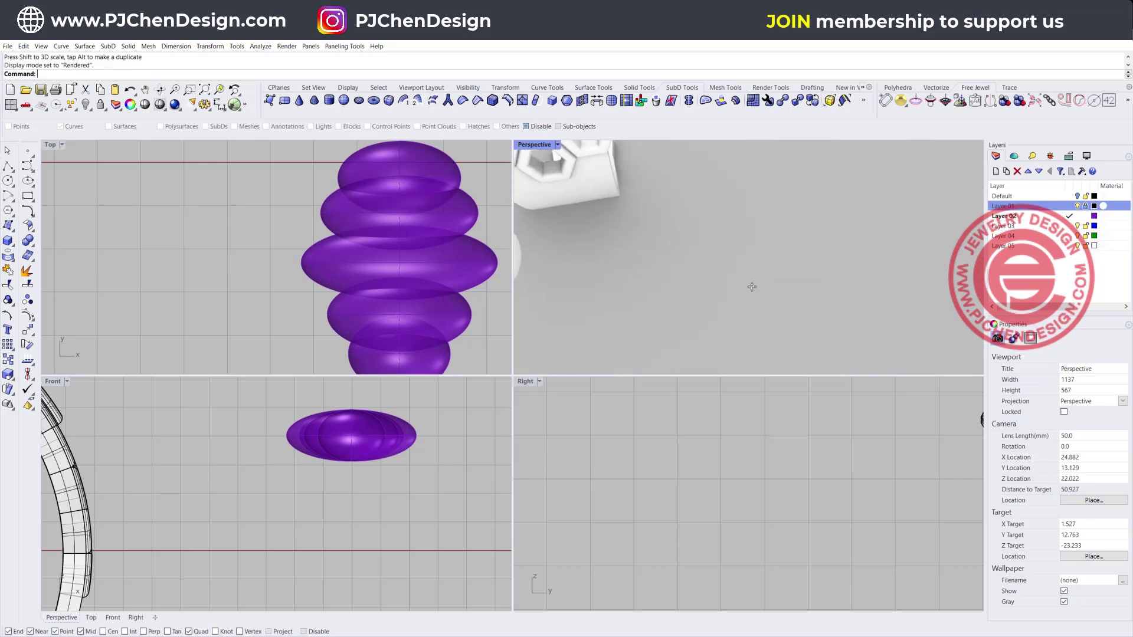
scroll(369, 236, down, 4)
scroll(726, 270, down, 3)
scroll(717, 258, up, 3)
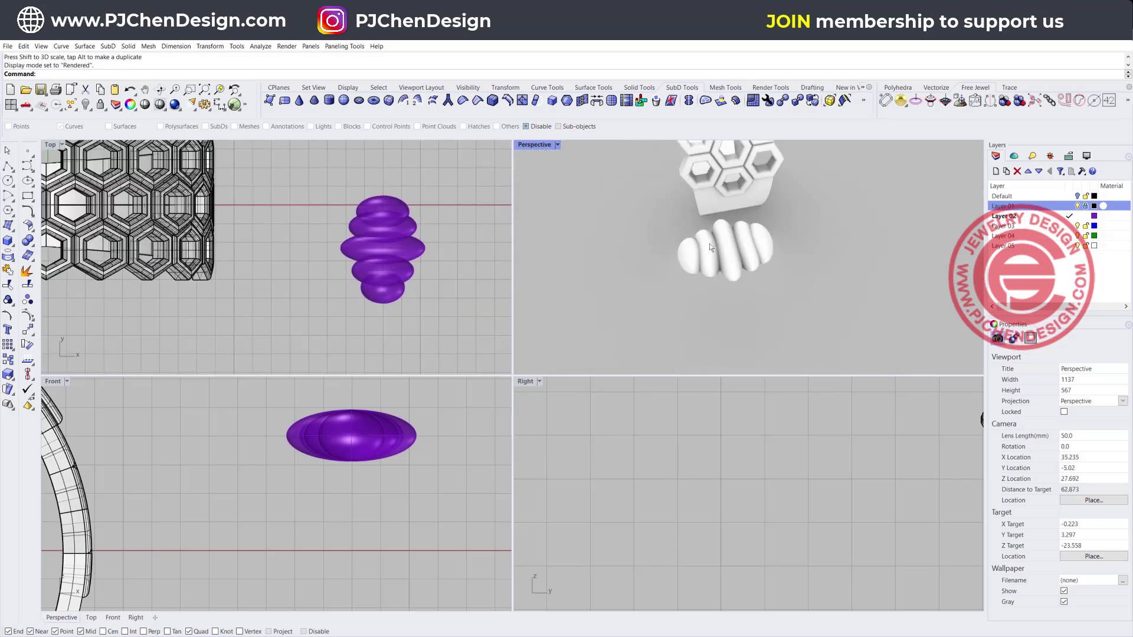
click(733, 277)
scroll(382, 254, up, 3)
- Move the two rearmost body segments forward so they overlap more closely with the segments ahead
click(384, 278)
click(589, 298)
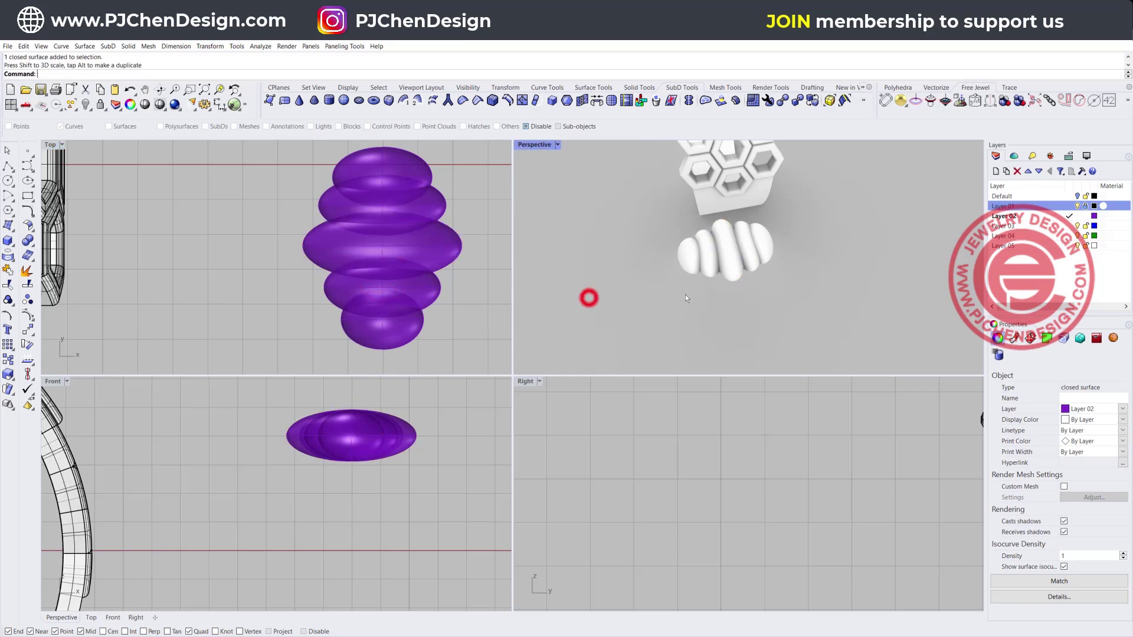
click(414, 284)
click(382, 255)
mouse_move(382, 255)
mouse_down()
mouse_move(383, 289)
mouse_move(382, 277)
mouse_up()
click(479, 318)
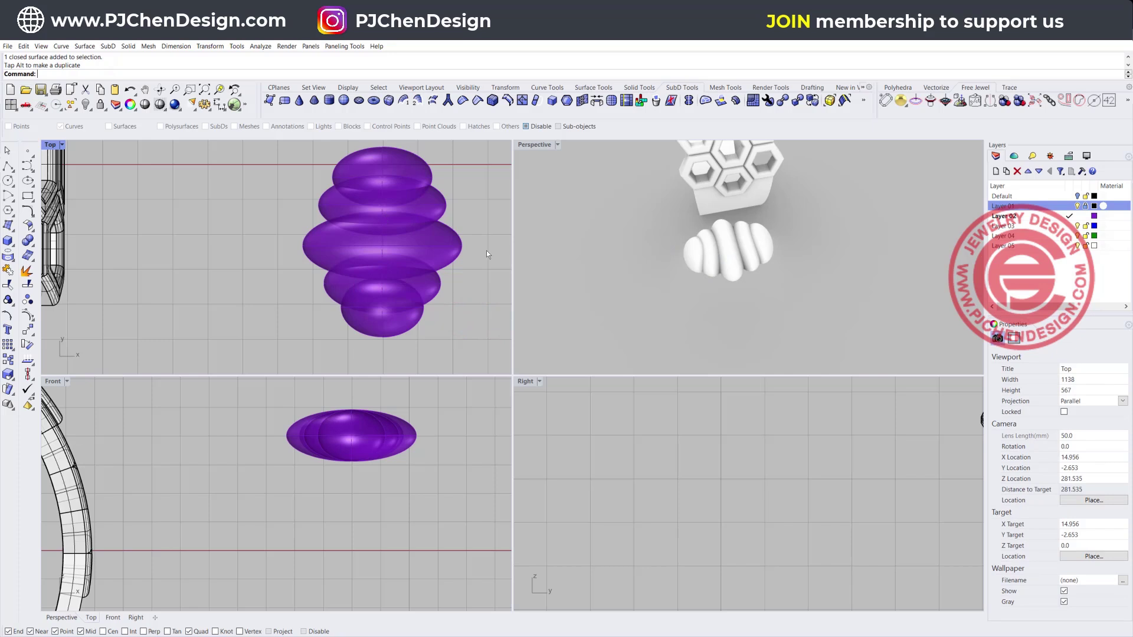
- Make the widest middle segment taller in the front view and adjust its height position around the other segments
click(448, 237)
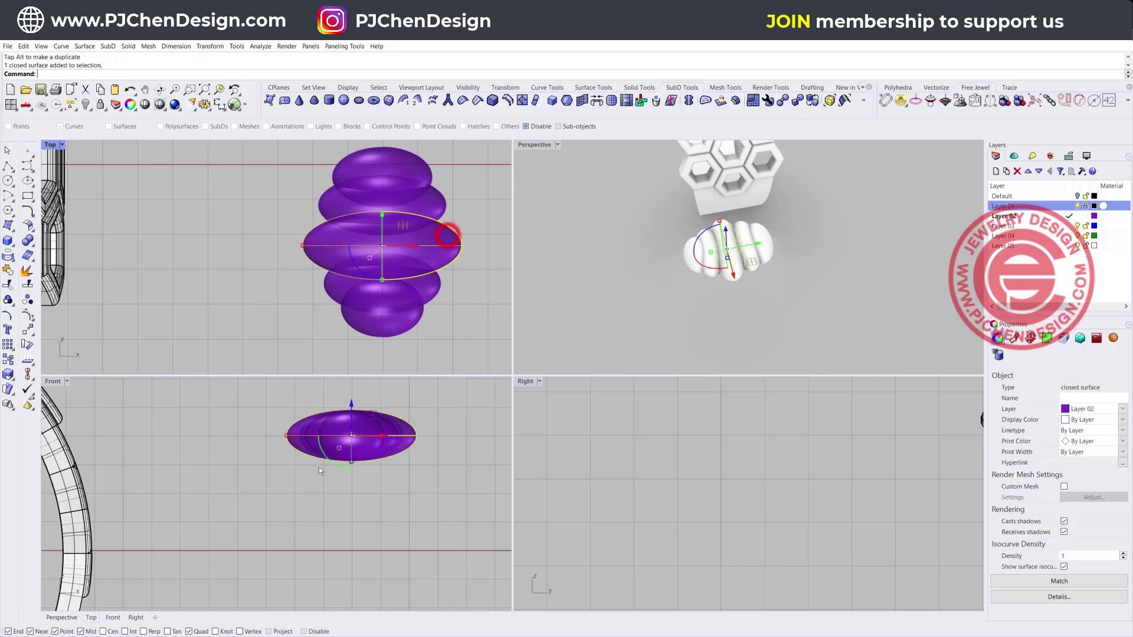
drag(351, 464, 351, 473)
drag(349, 404, 350, 401)
click(453, 461)
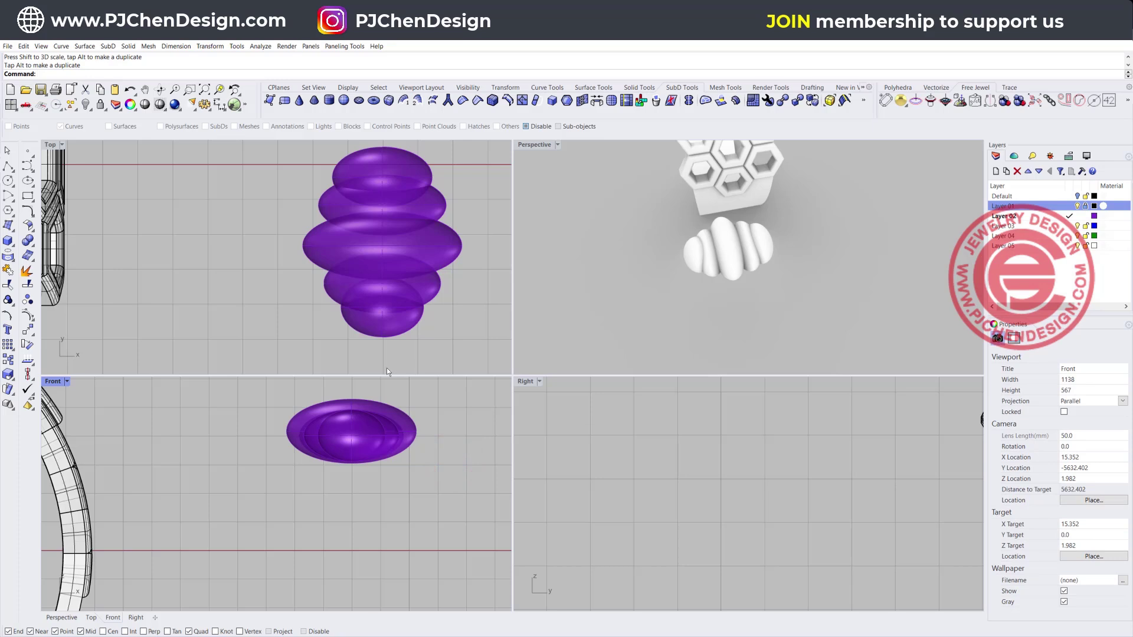
click(367, 413)
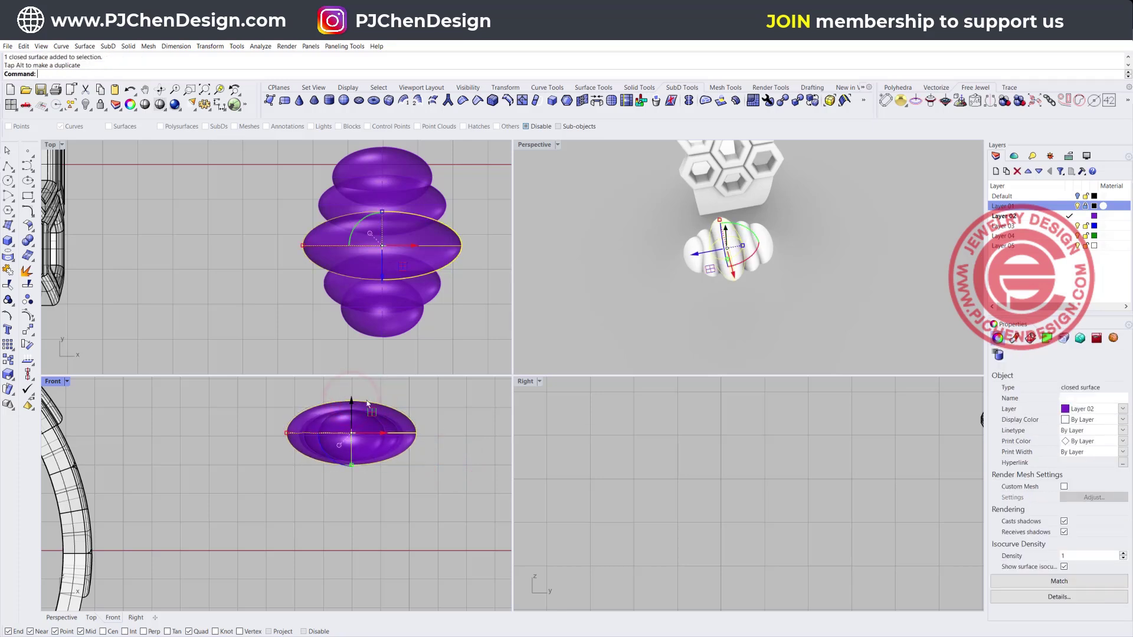
click(461, 433)
- Scale the foremost body segment slightly narrower in plan
scroll(390, 236, up, 3)
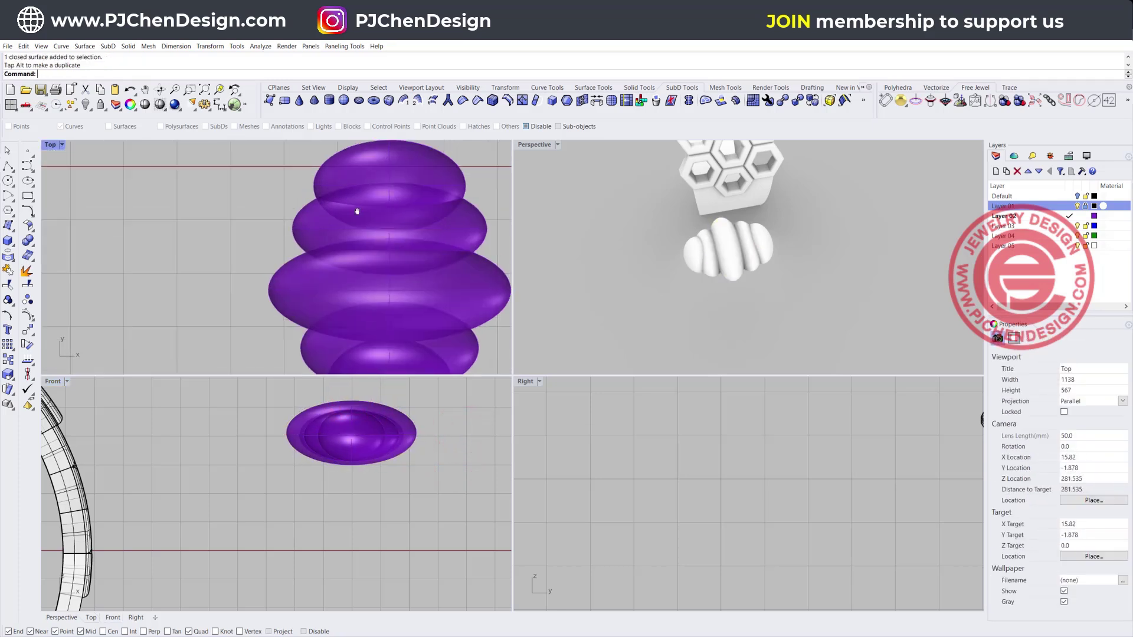
click(353, 206)
drag(299, 218, 300, 221)
drag(301, 222, 302, 222)
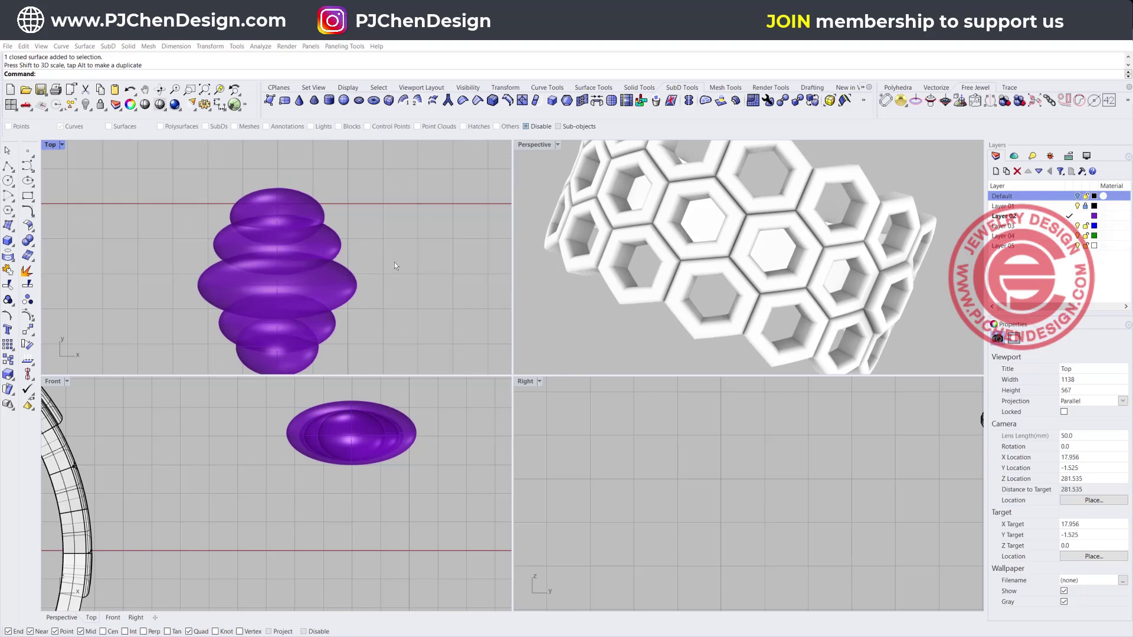
- Draw an open C-shaped degree-3 control-point curve ahead of the body's front end as the thorax's half profile
scroll(394, 262, down, 3)
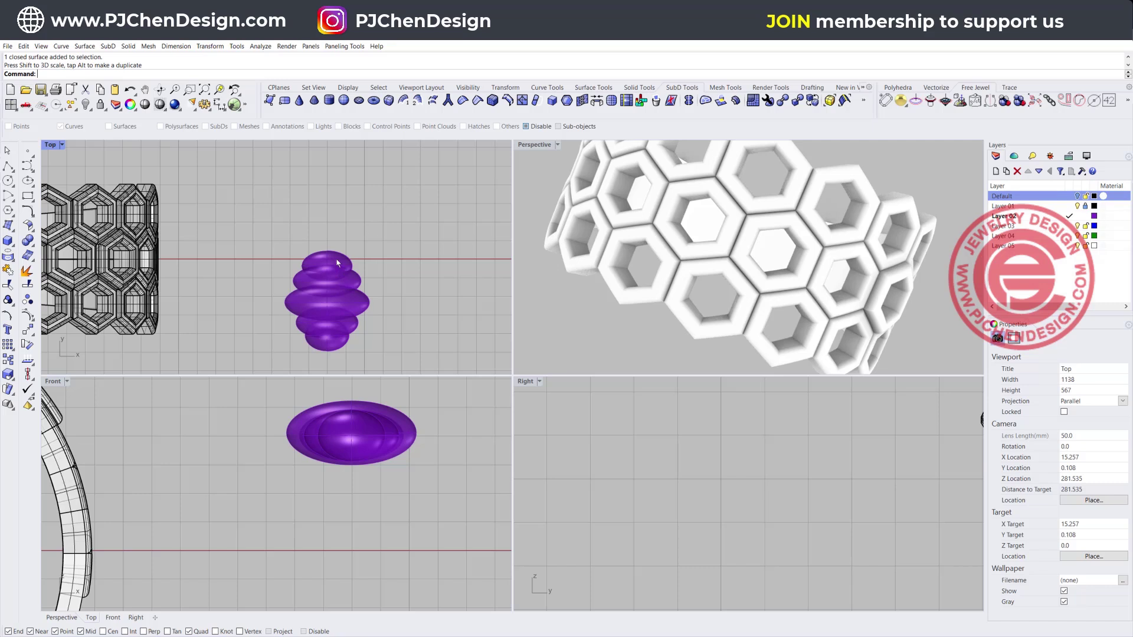
click(27, 166)
click(330, 190)
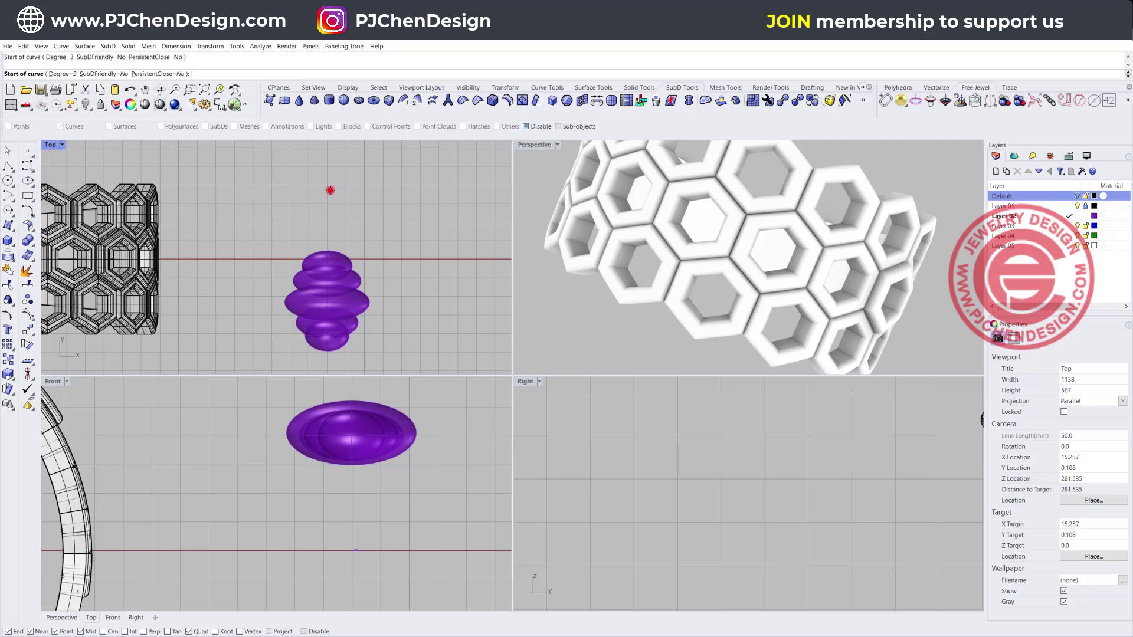
click(360, 189)
click(380, 202)
click(382, 225)
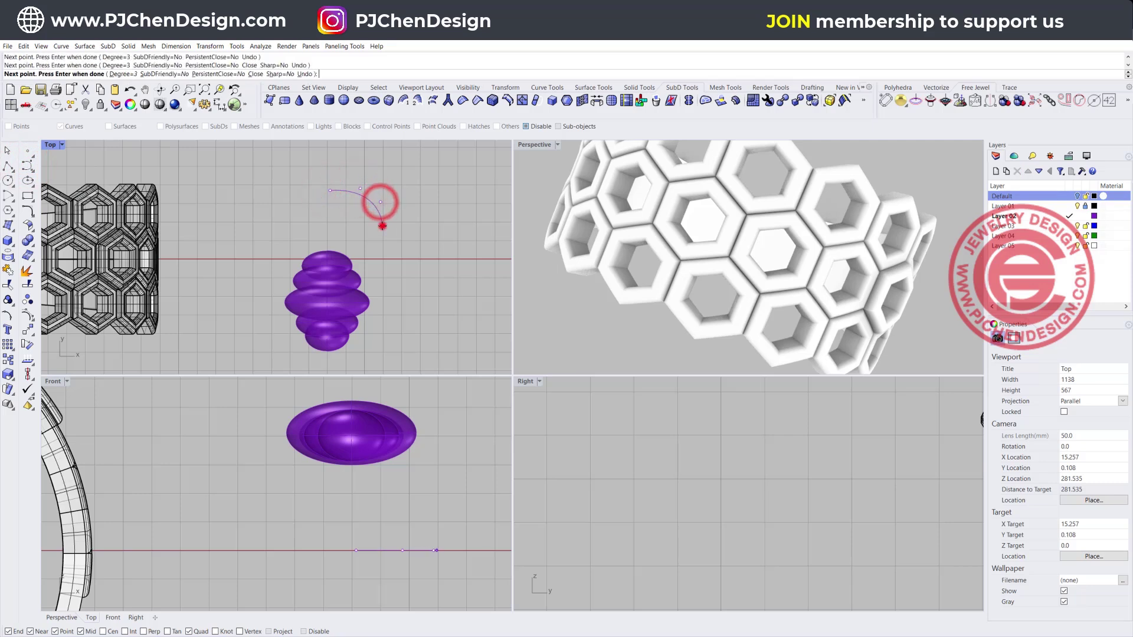
click(368, 240)
click(350, 242)
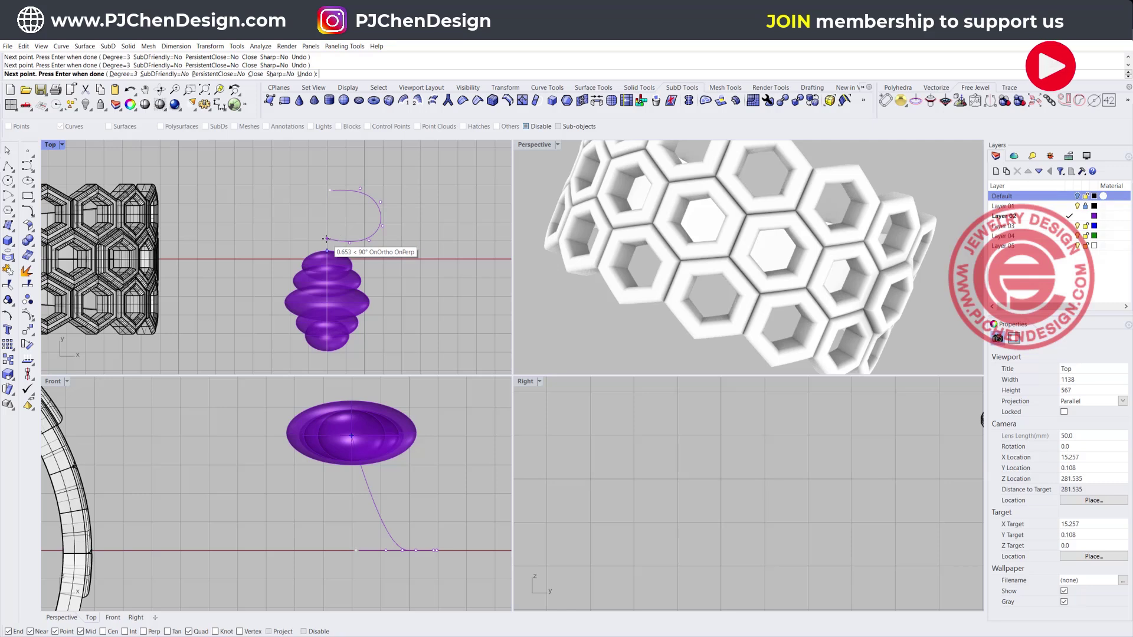
scroll(326, 238, up, 4)
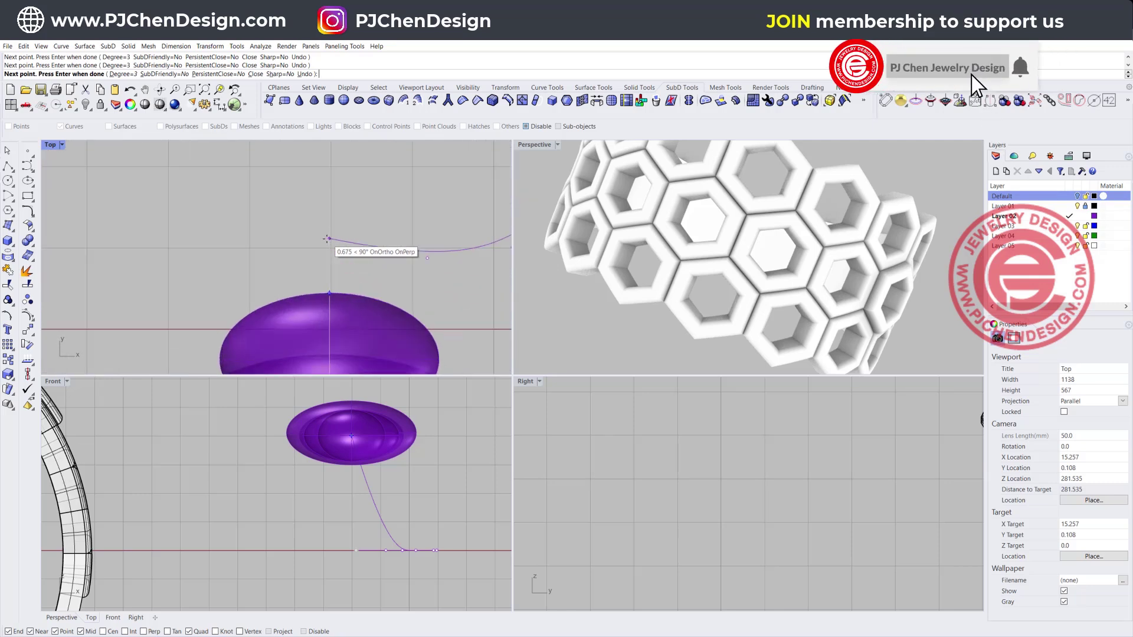
click(334, 272)
scroll(334, 271, down, 7)
key(Return)
scroll(421, 207, down, 7)
scroll(421, 207, up, 5)
click(412, 200)
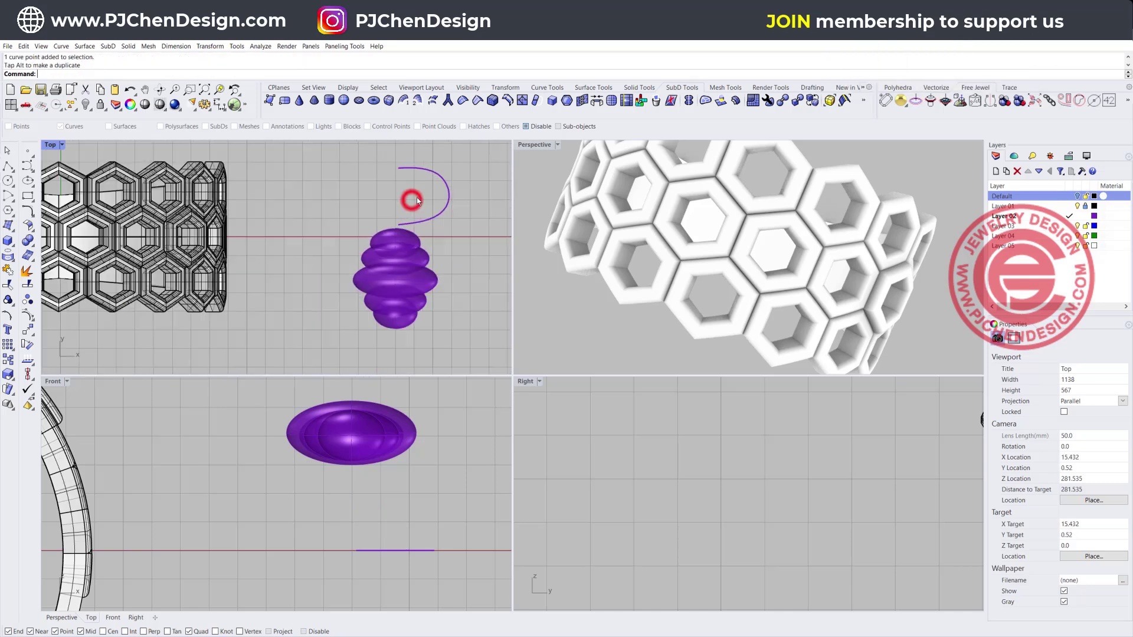
- Revolve the C-shaped curve a full 360 degrees about the axis through its two end points
scroll(415, 199, up, 6)
mouse_move(414, 198)
right_down()
mouse_move(370, 221)
mouse_move(374, 211)
right_up()
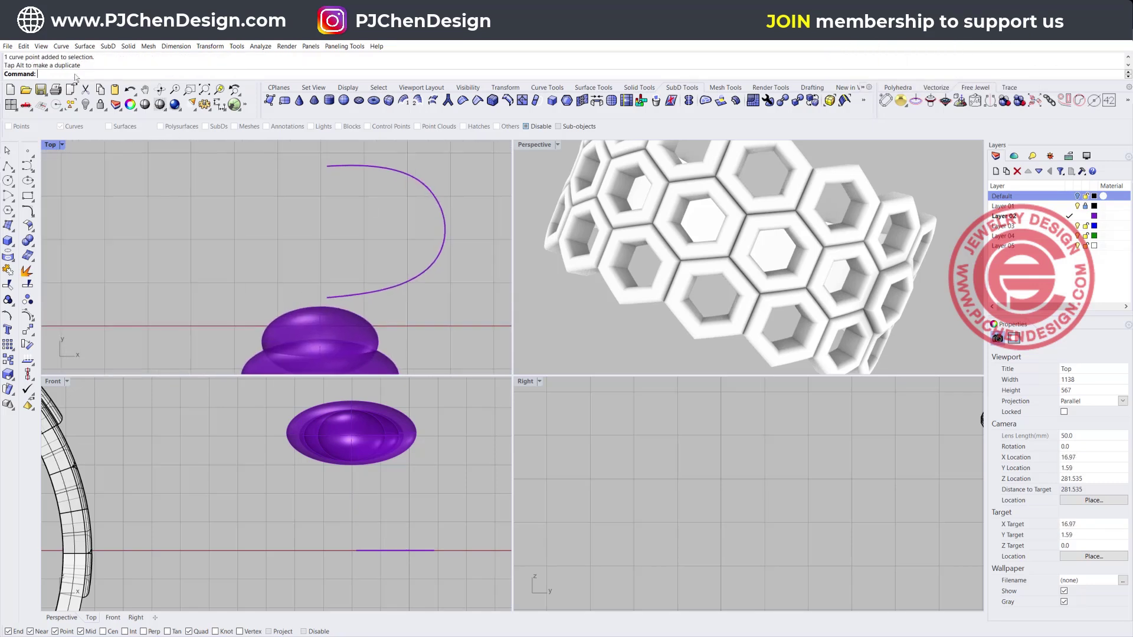
double_click(50, 145)
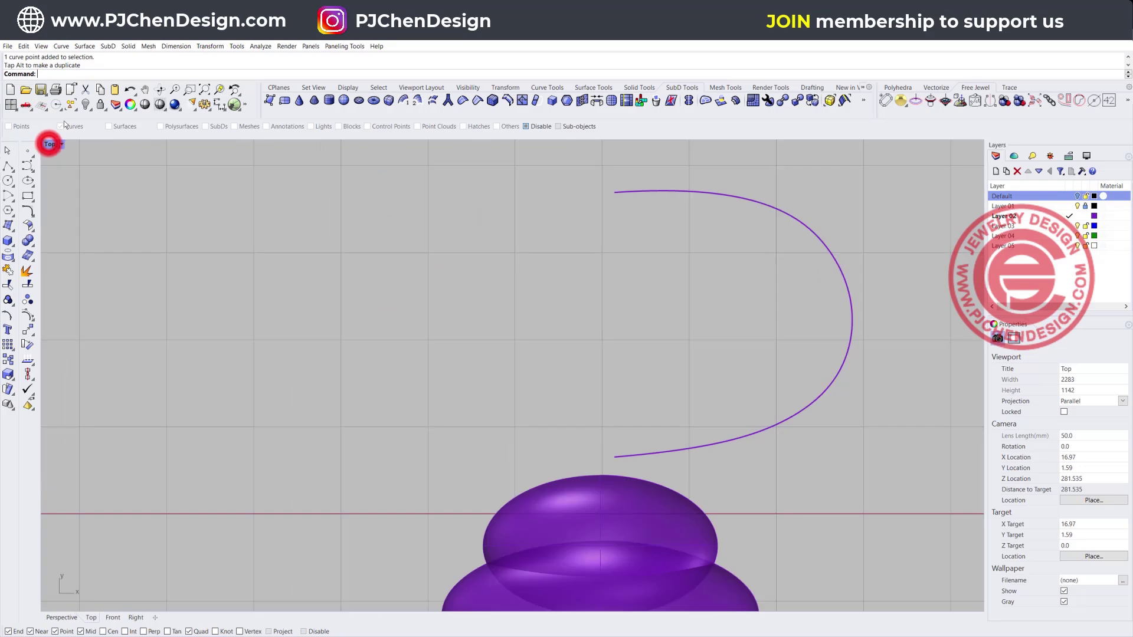
click(85, 46)
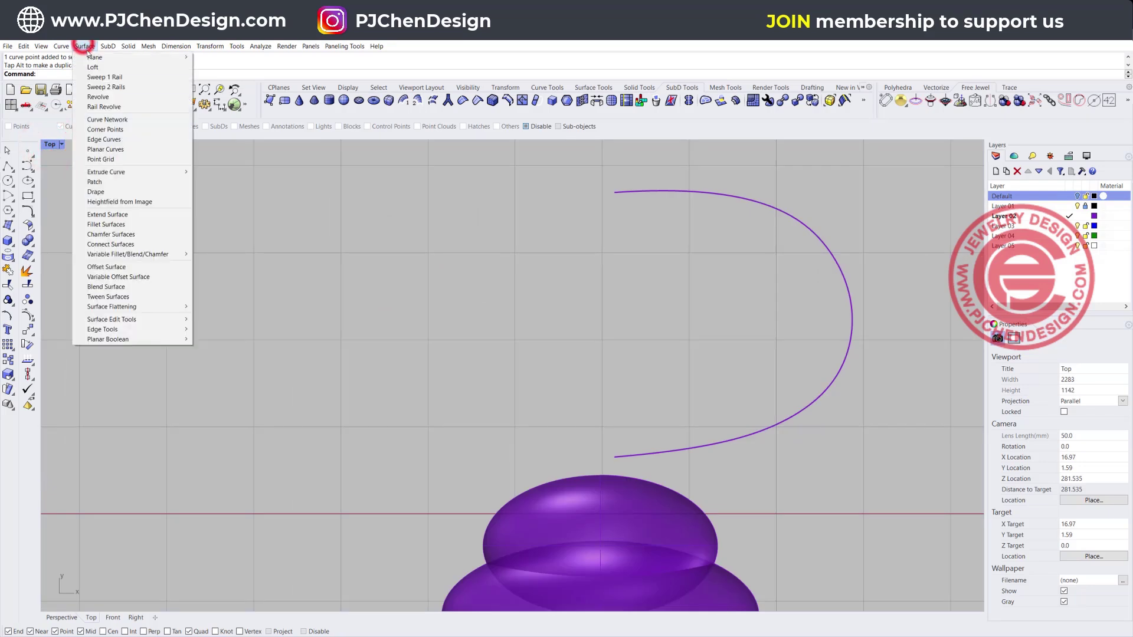
click(114, 97)
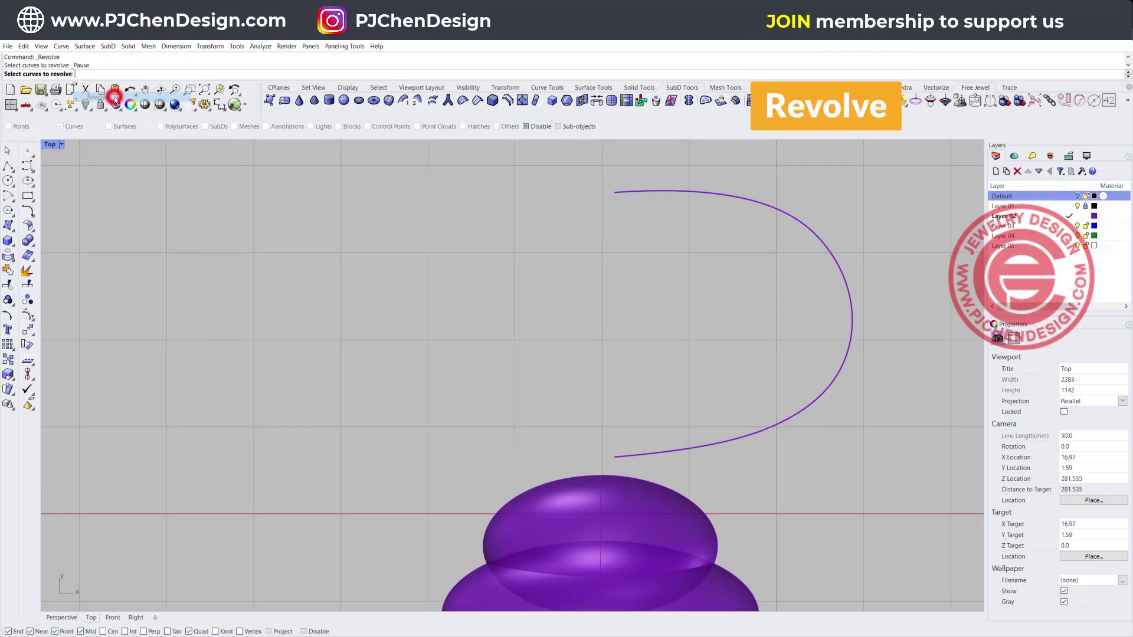
click(727, 440)
key(Return)
click(614, 456)
click(614, 191)
key(Return)
key(Return)
scroll(626, 275, down, 5)
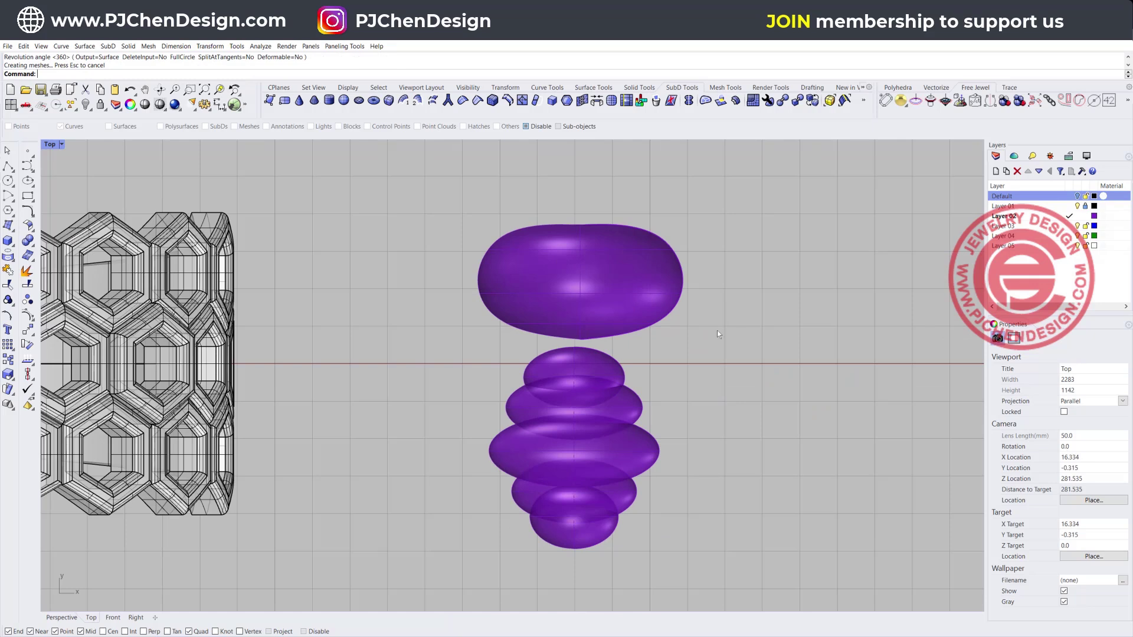
- Move the revolved thorax back over the body's front end, and move the foremost small segment ahead of it as the head
click(613, 285)
drag(580, 245, 559, 319)
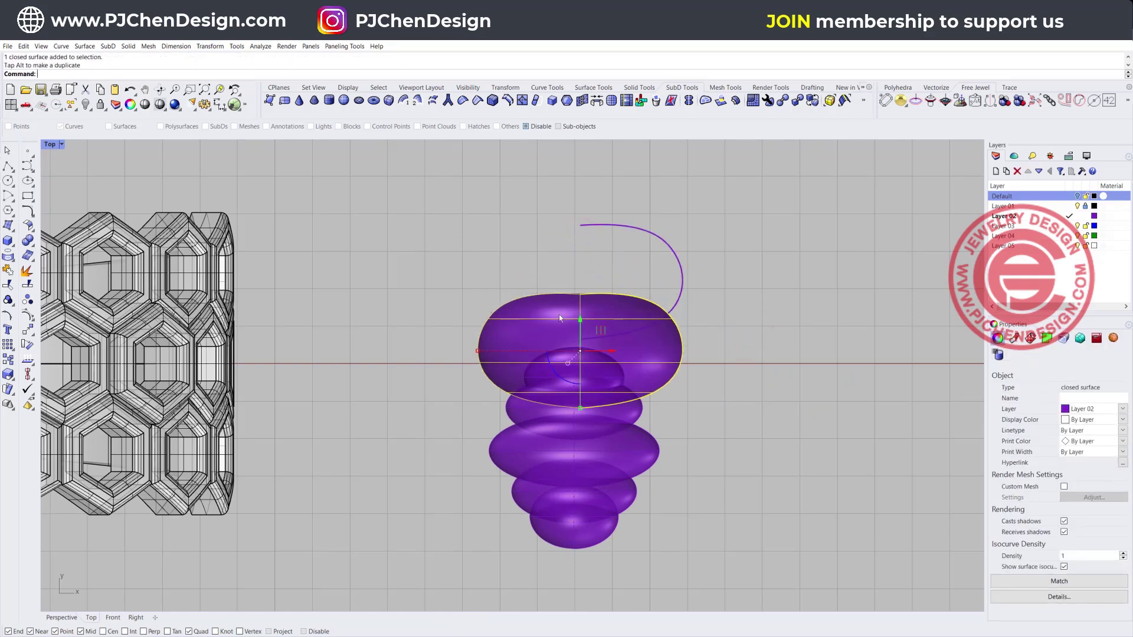
click(599, 352)
click(586, 359)
drag(576, 347, 570, 201)
- Move the C-shaped profile curve sideways, clear of the bee's body
click(682, 282)
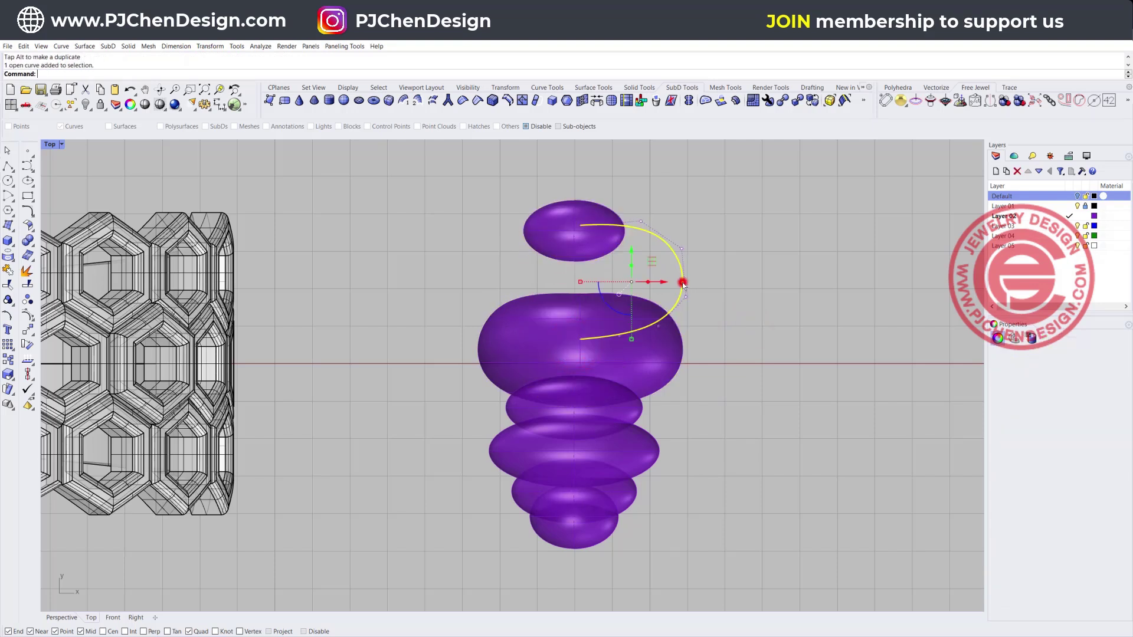
drag(664, 281, 949, 293)
click(728, 384)
right_drag(614, 368, 546, 350)
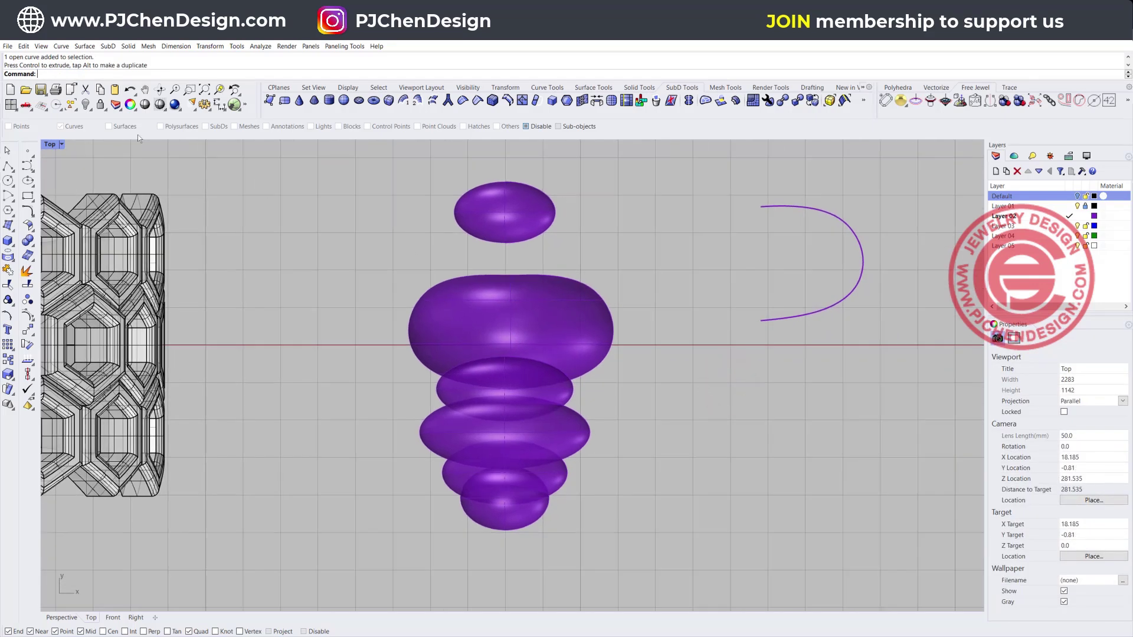
- Align the vertical centers of the head, thorax and body segments in the top view
double_click(49, 144)
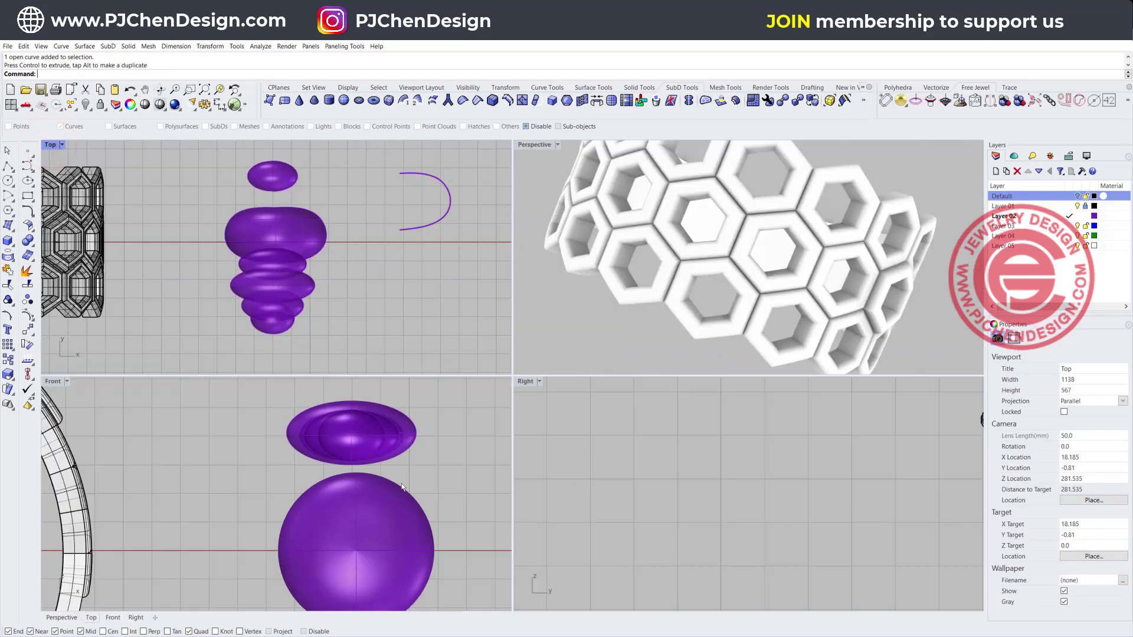
click(378, 513)
drag(169, 139, 337, 342)
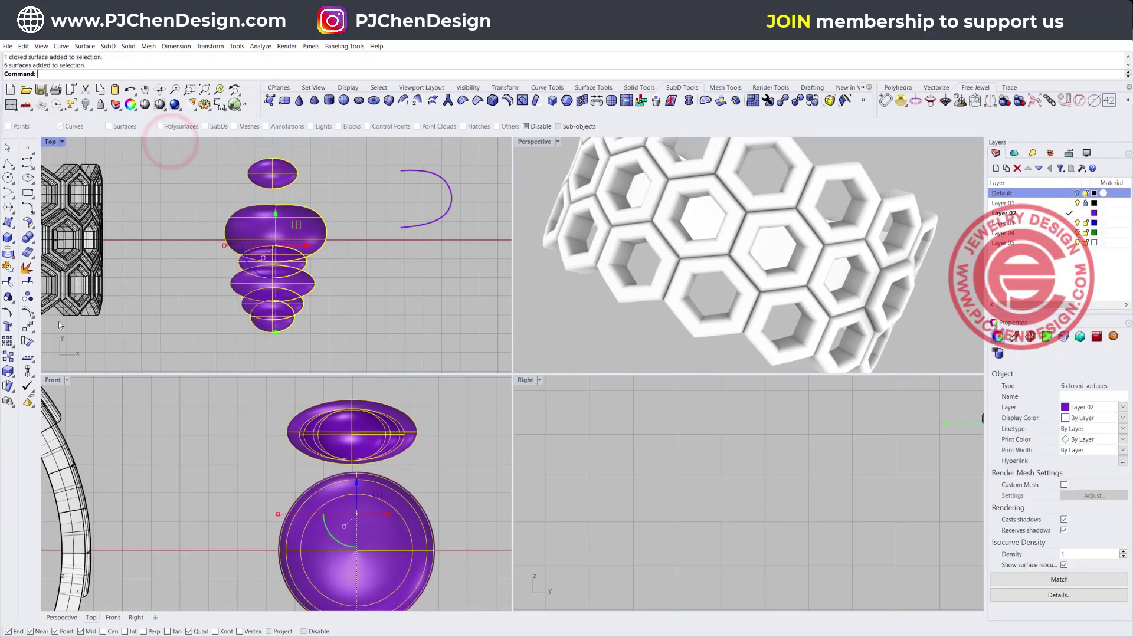
click(27, 374)
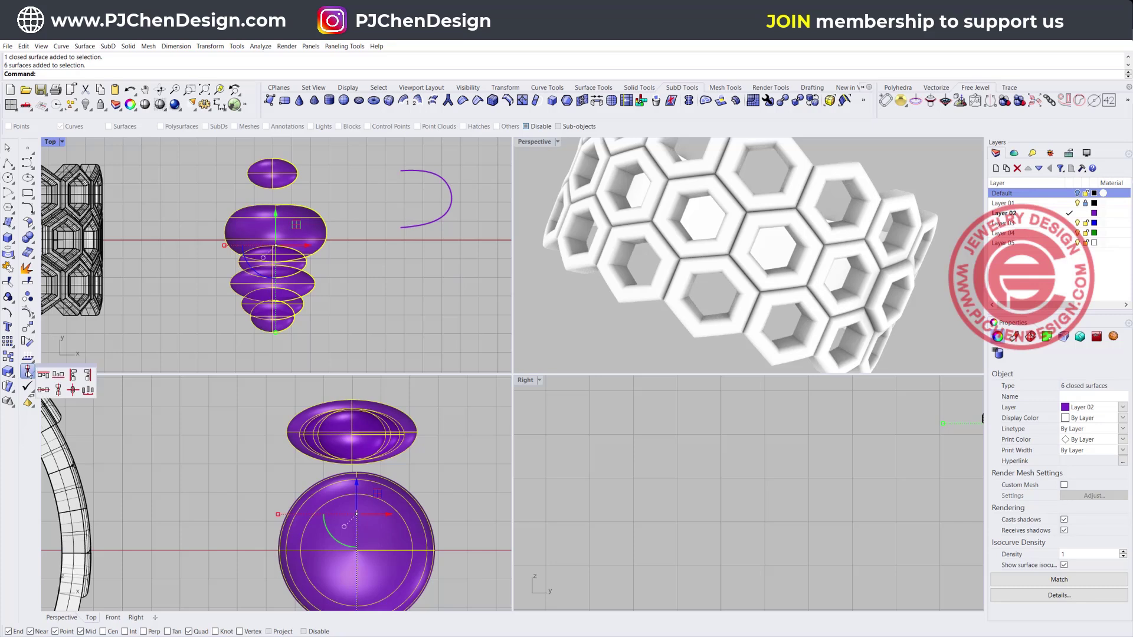
click(59, 390)
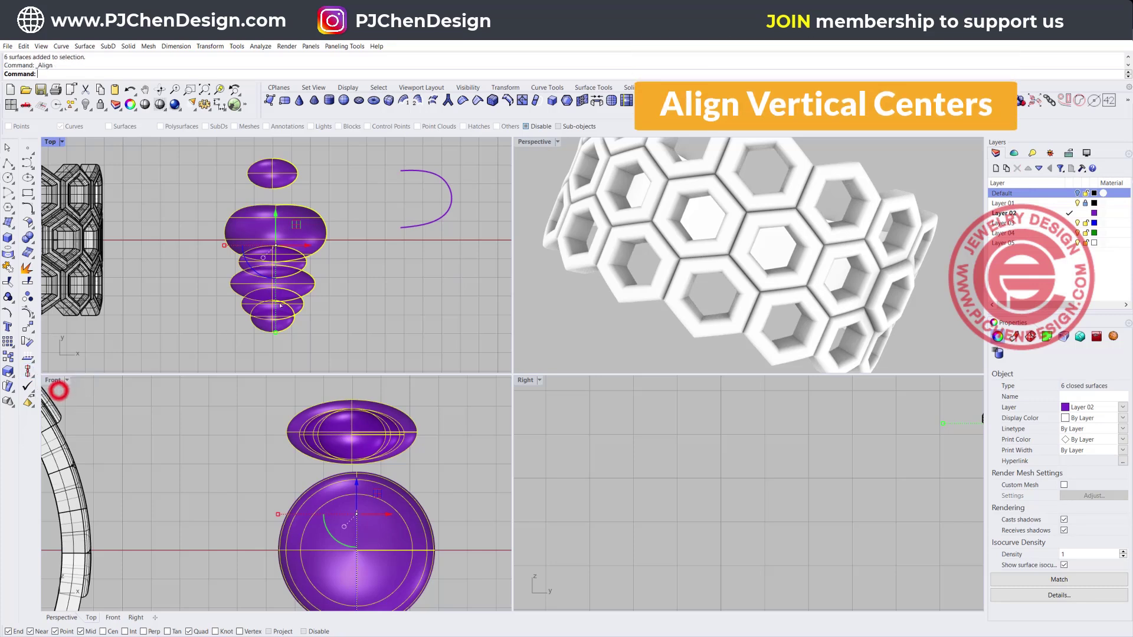
- Align the horizontal centers of the head, thorax and body segments in the front view
click(378, 545)
drag(460, 525, 151, 397)
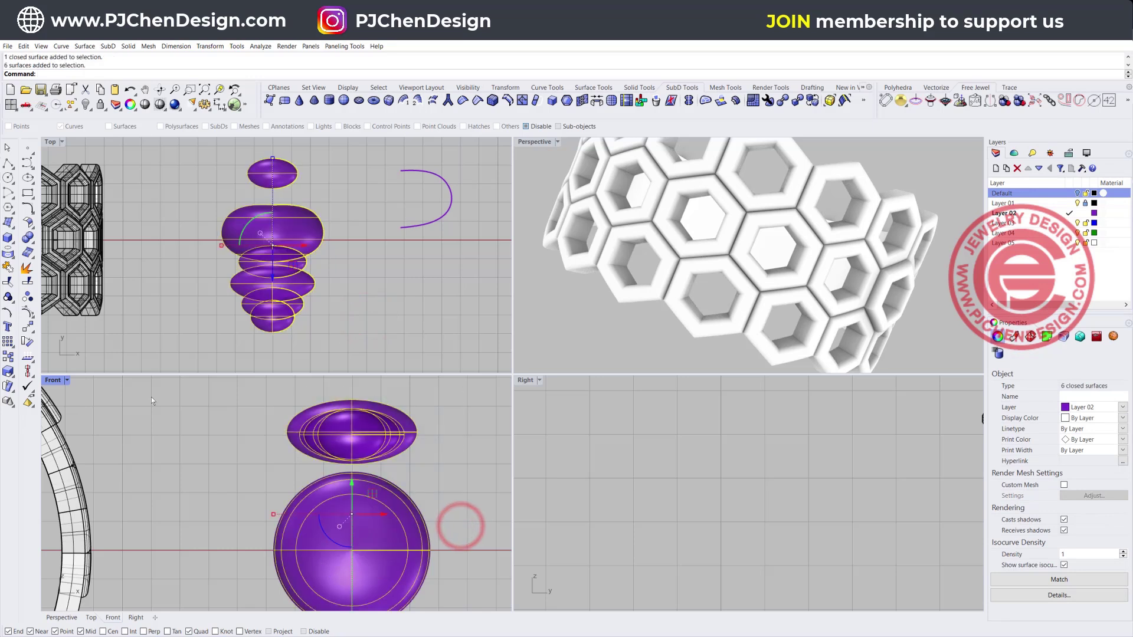
click(27, 371)
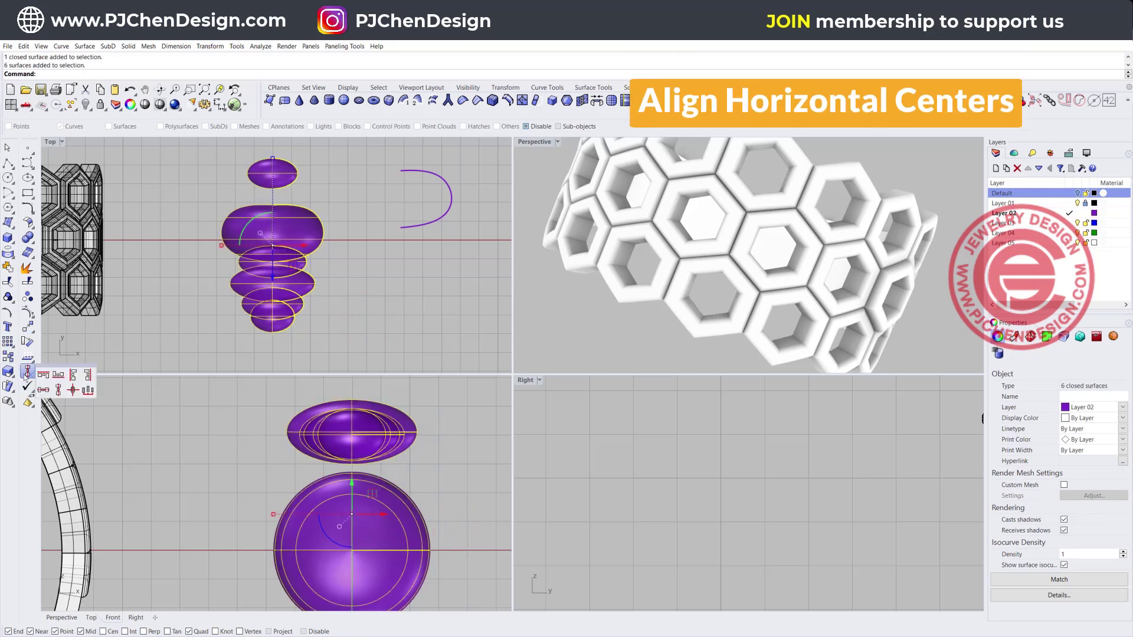
click(43, 392)
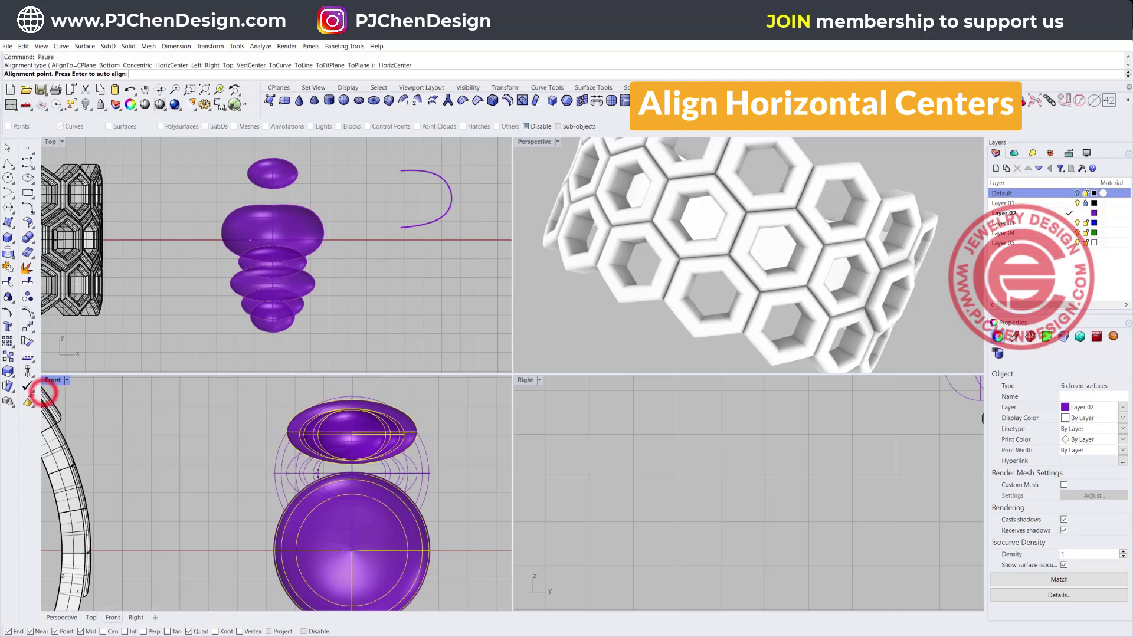
click(333, 459)
click(413, 304)
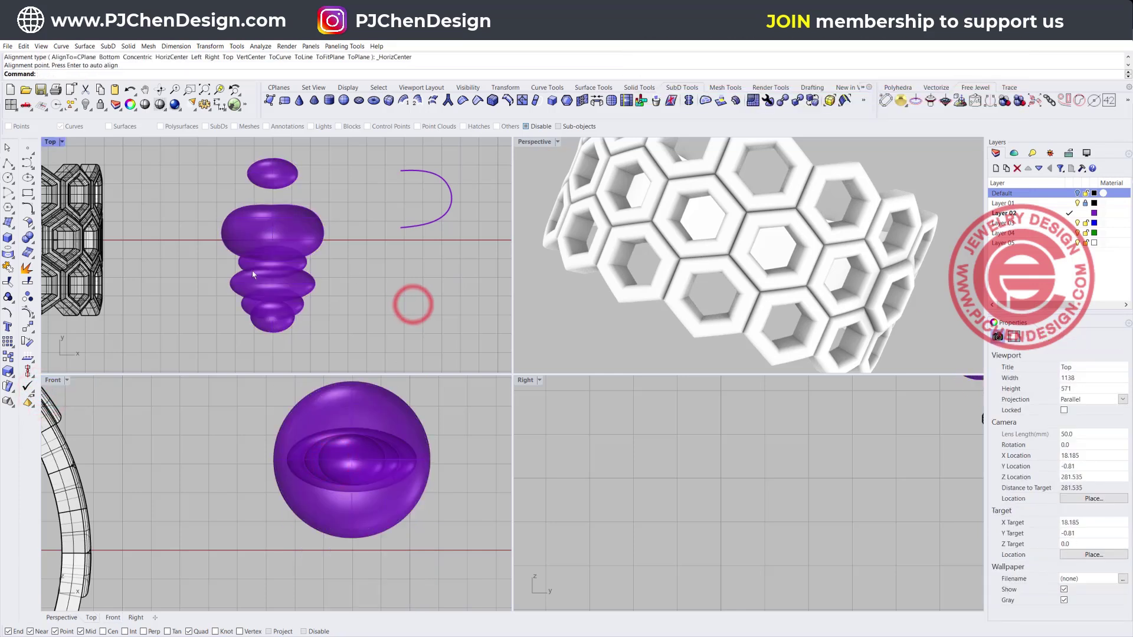
- Flatten the round thorax in height and narrow it slightly in the front view to suit the body segments
scroll(786, 246, down, 10)
right_drag(786, 246, 843, 232)
scroll(829, 211, up, 10)
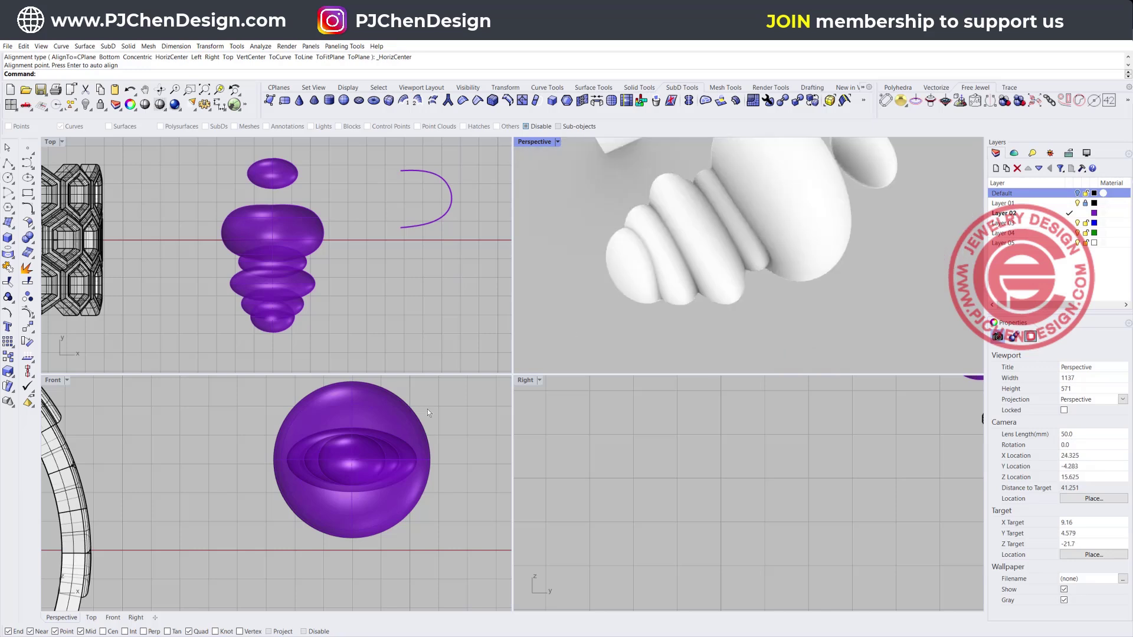
click(391, 403)
drag(349, 540, 347, 511)
mouse_move(272, 460)
mouse_down()
mouse_move(263, 458)
mouse_move(288, 464)
mouse_up()
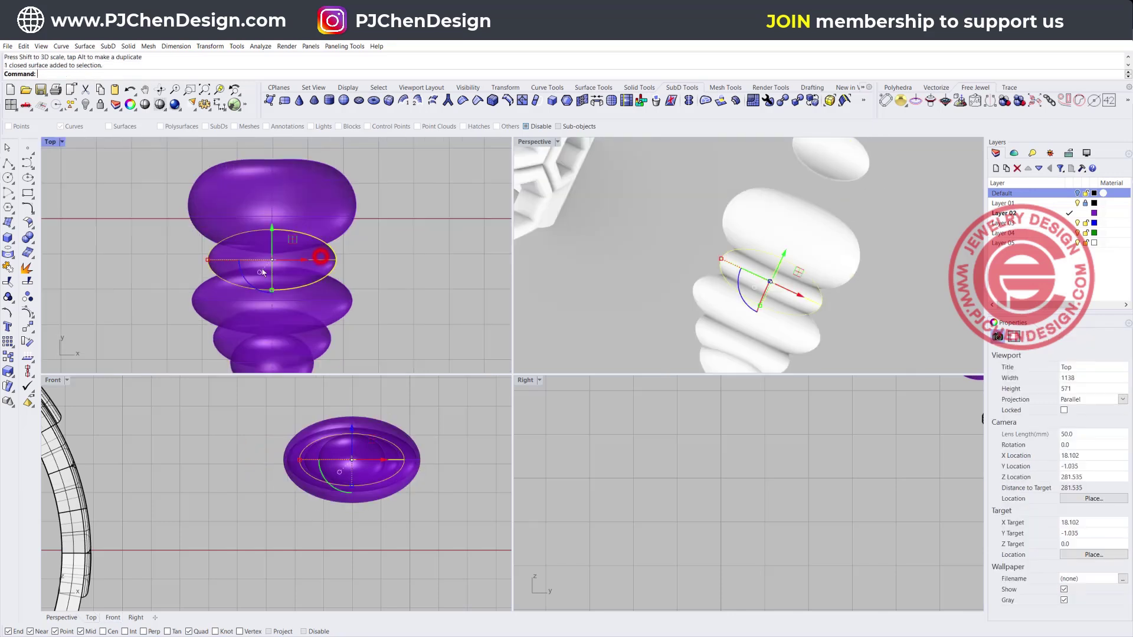
- Narrow the body segment directly below the thorax slightly in width in the top view
click(316, 256)
mouse_move(207, 260)
mouse_down()
mouse_move(222, 268)
mouse_move(210, 259)
mouse_up()
click(412, 287)
right_drag(751, 281, 772, 294)
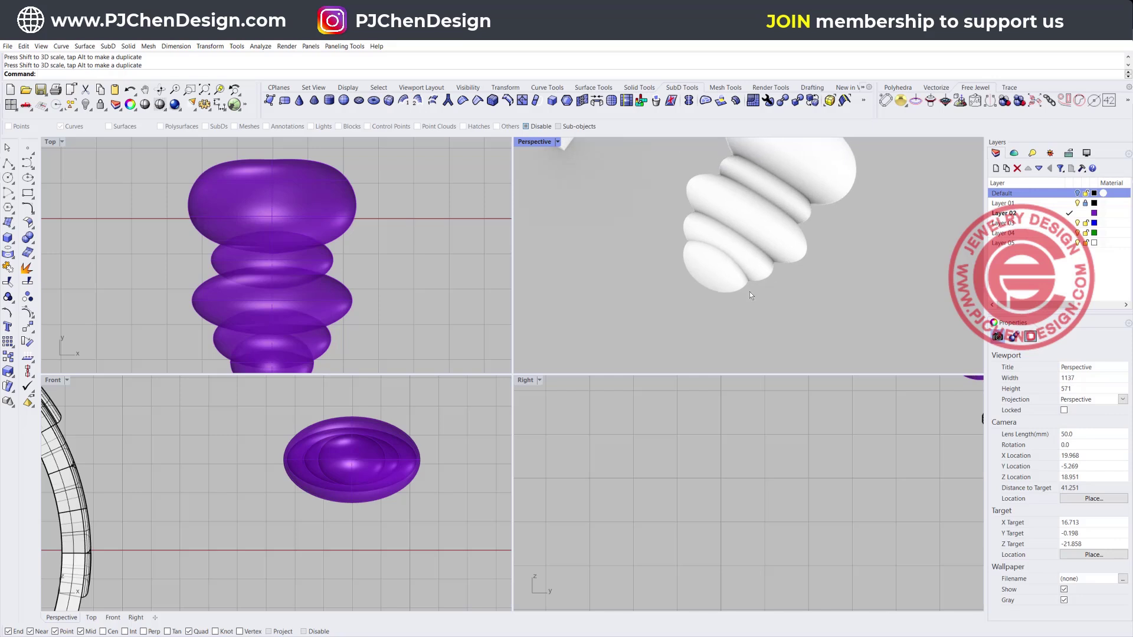
- Narrow the second abdomen segment below the thorax and shift it slightly toward the thorax in the top view
click(341, 304)
click(271, 263)
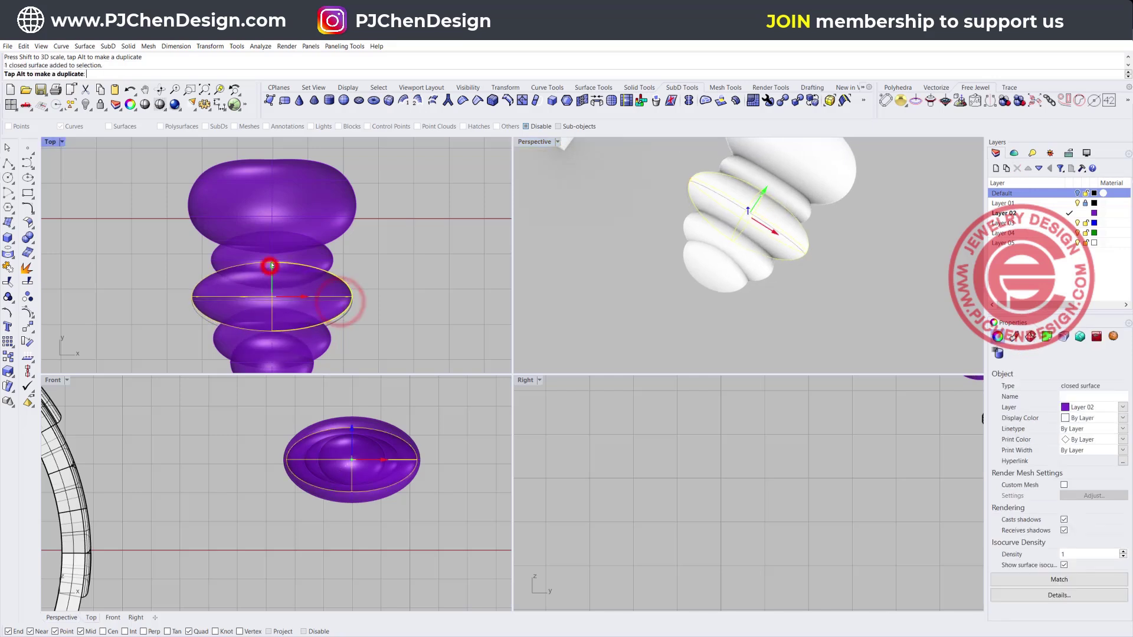
click(188, 291)
click(200, 286)
drag(193, 295, 201, 298)
click(380, 326)
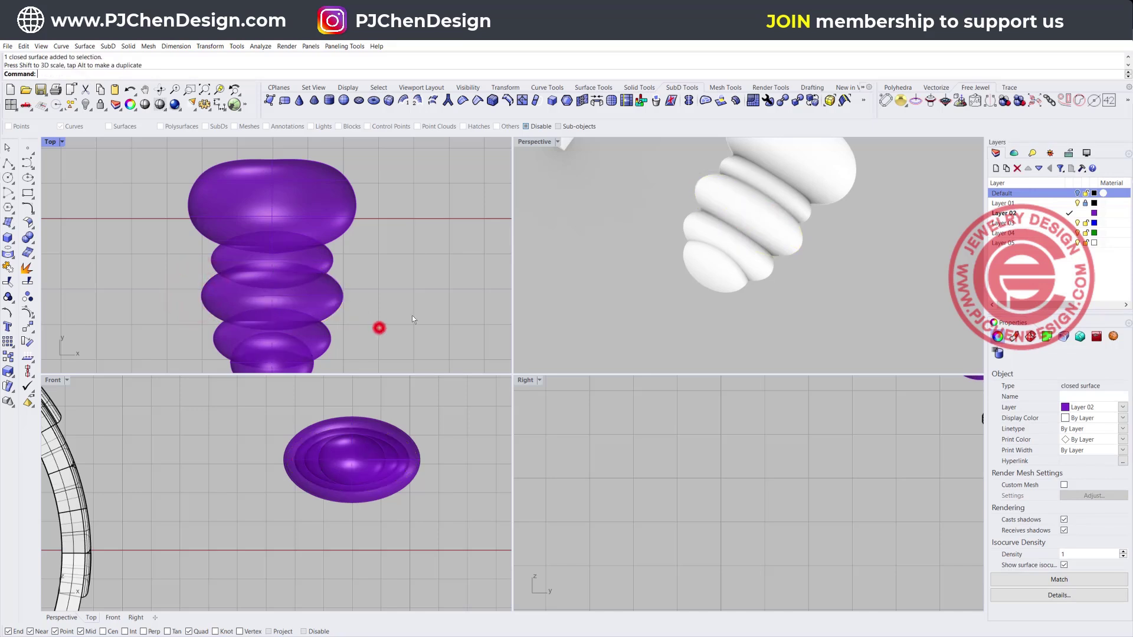
right_drag(755, 263, 748, 264)
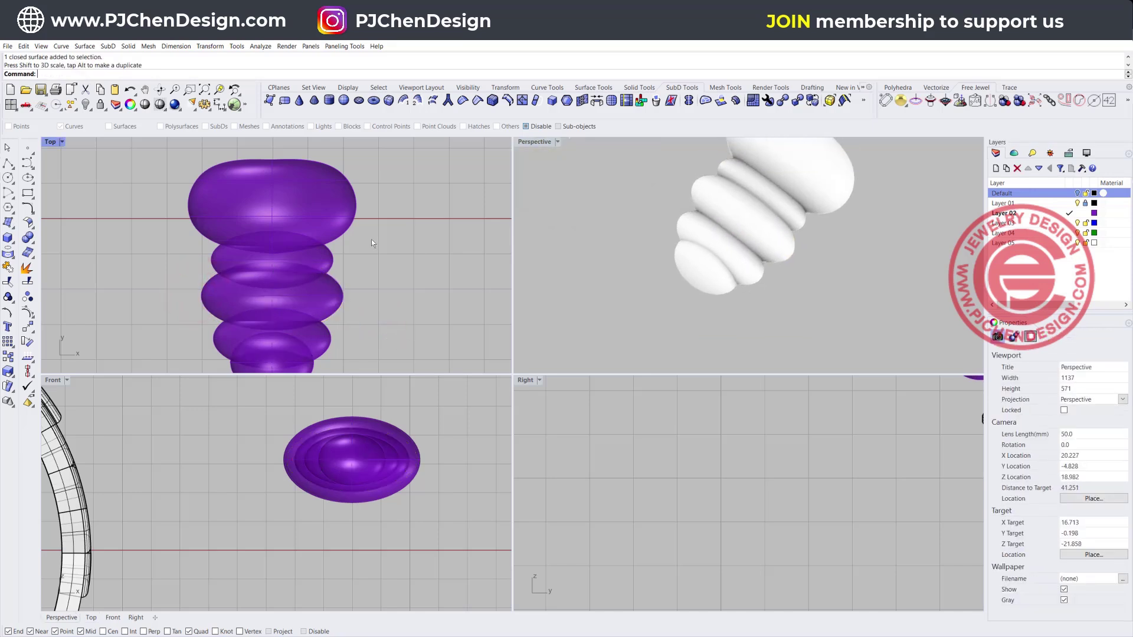
- Move the bee's head down in the top view so that it overlaps the front of the thorax
scroll(371, 239, down, 3)
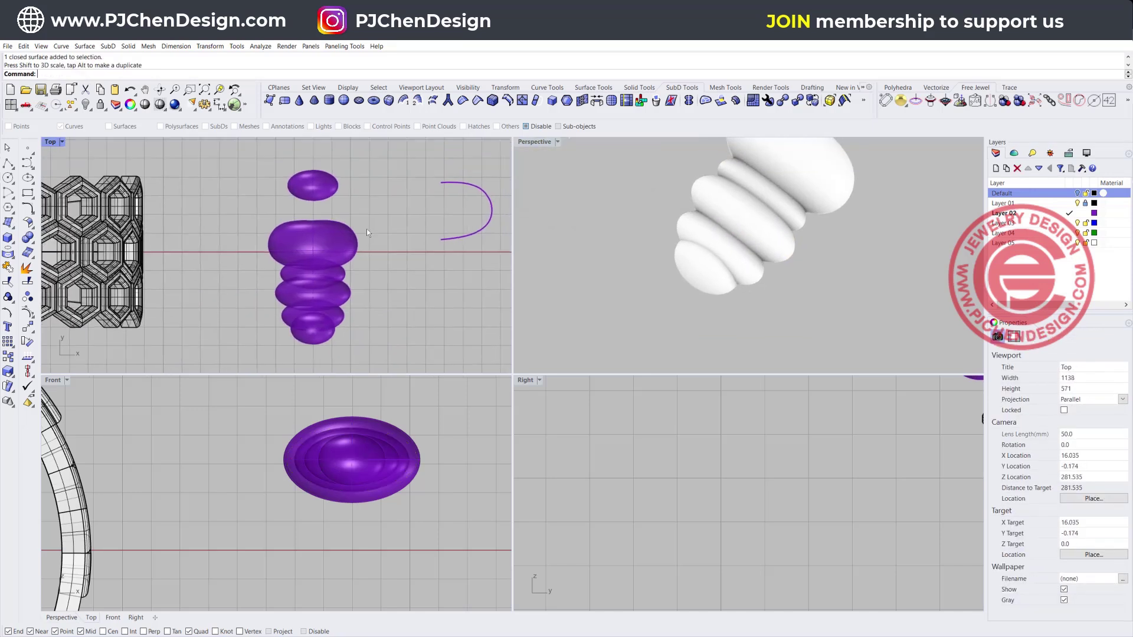
scroll(316, 188, up, 3)
click(316, 189)
drag(309, 149, 301, 216)
click(419, 239)
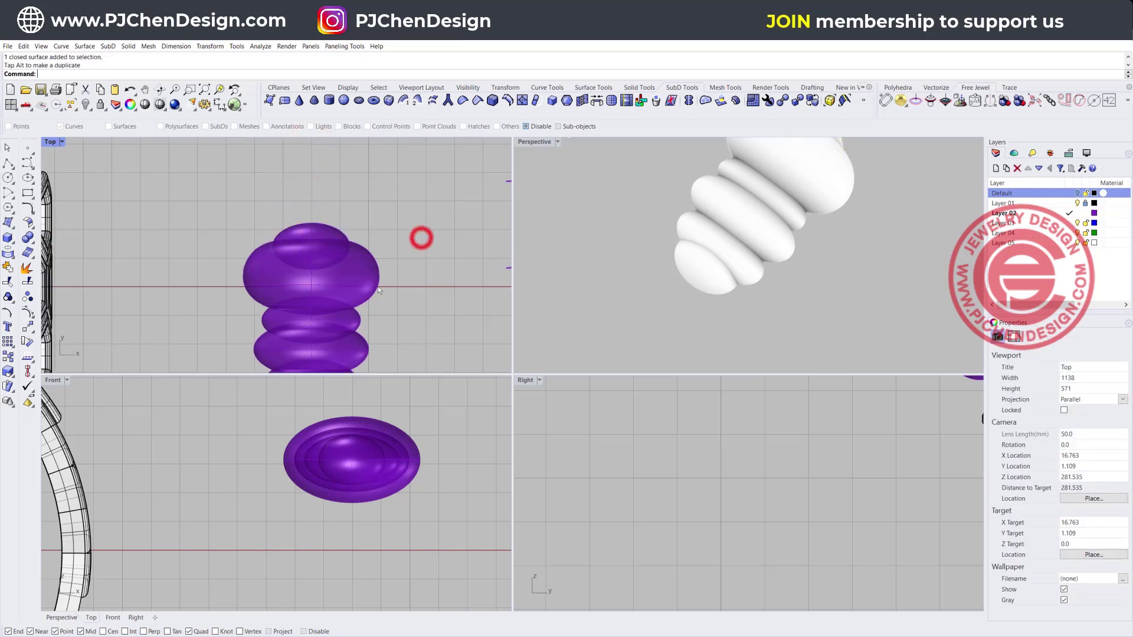
scroll(377, 271, down, 3)
right_drag(844, 251, 800, 250)
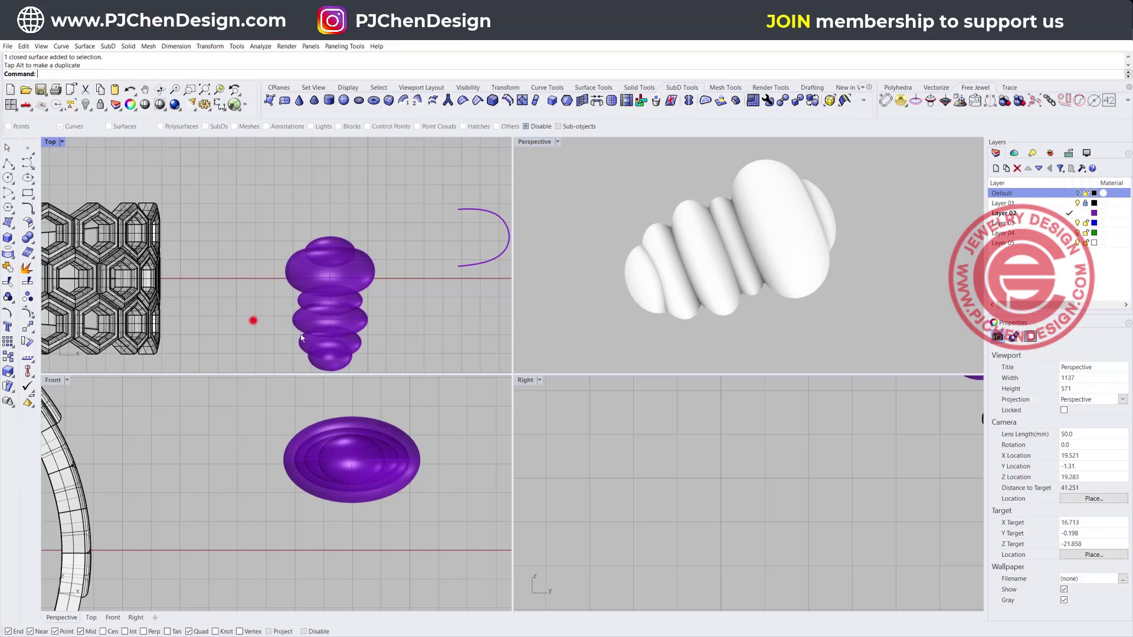
- Move the last two tail segments slightly up in the top view, closer to the rest of the abdomen
drag(301, 334, 381, 372)
drag(330, 316, 329, 308)
click(430, 342)
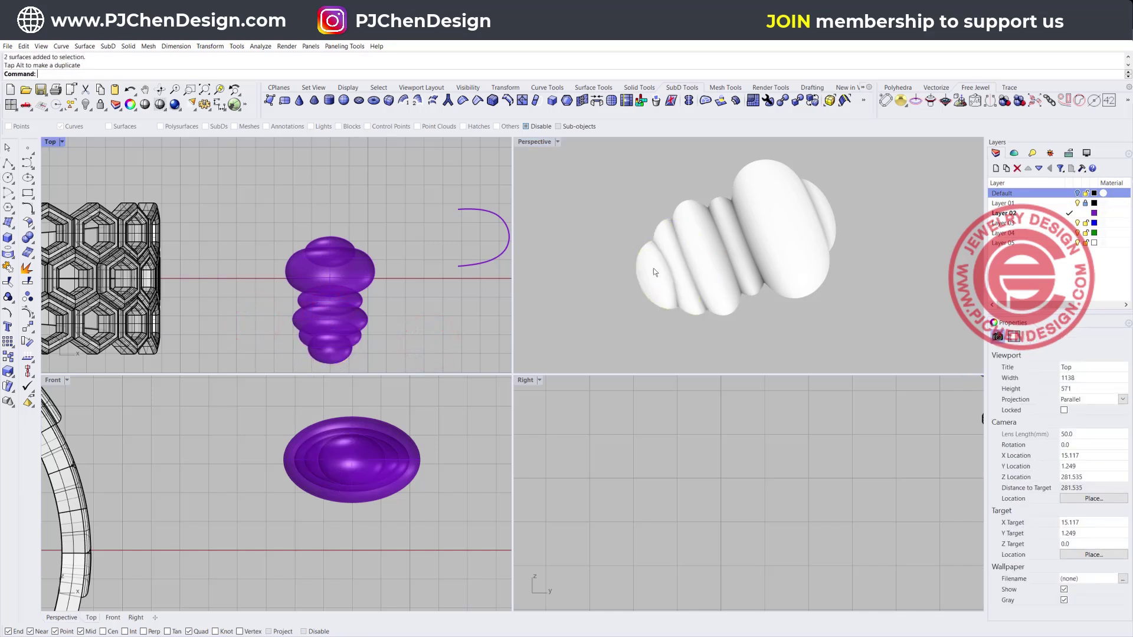
- Delete the C-shaped profile curve beside the bee
scroll(424, 301, down, 2)
right_drag(390, 288, 354, 271)
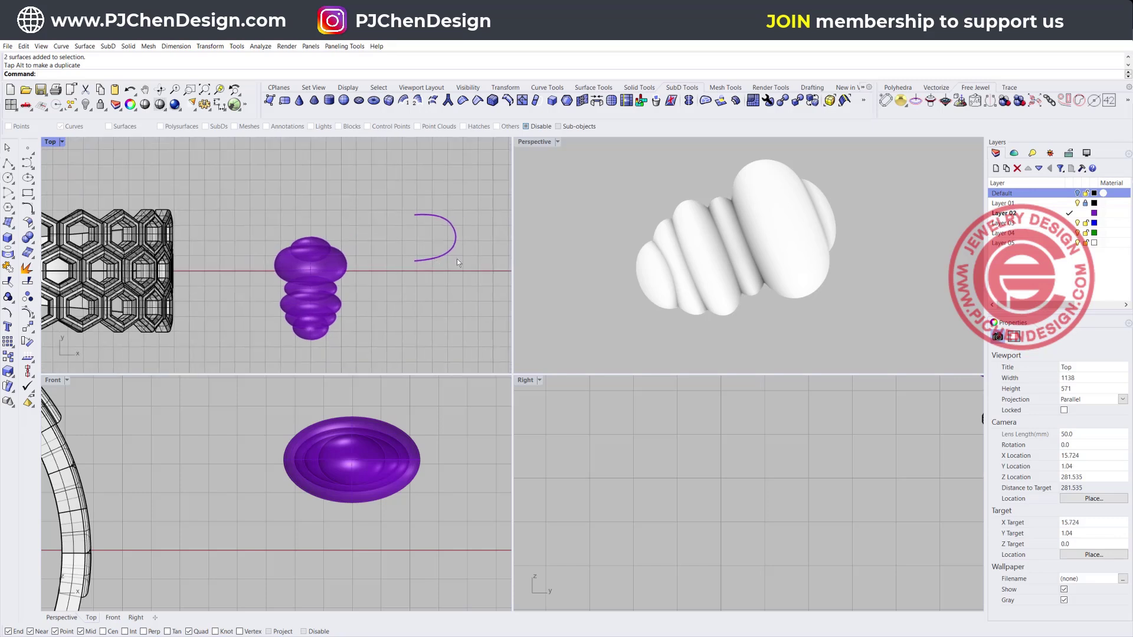
key(Delete)
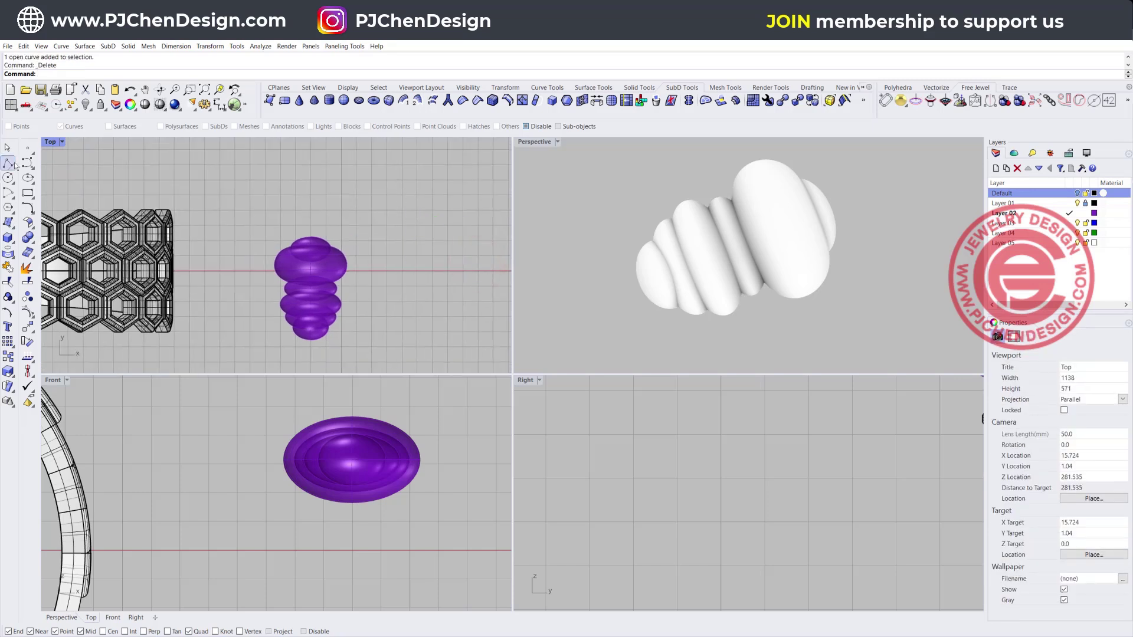
- Draw an open, teardrop-shaped wing outline beside the bee's body in the top view with a degree 3 control point curve
click(360, 281)
click(378, 278)
click(409, 296)
click(420, 317)
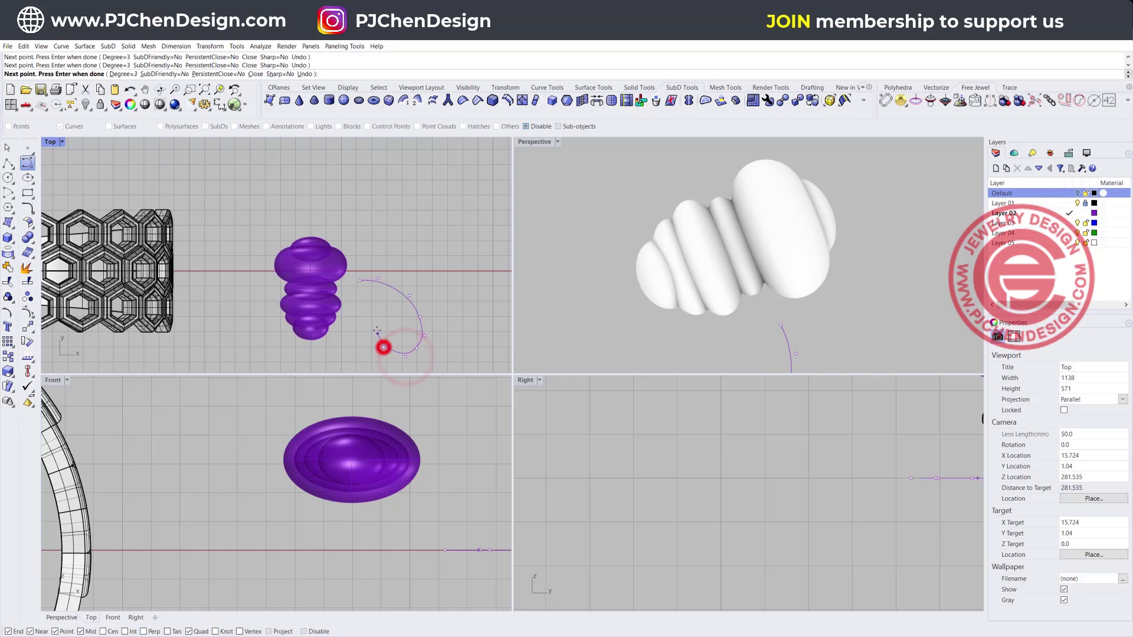
click(370, 298)
right_click(359, 290)
right_drag(393, 304, 354, 260)
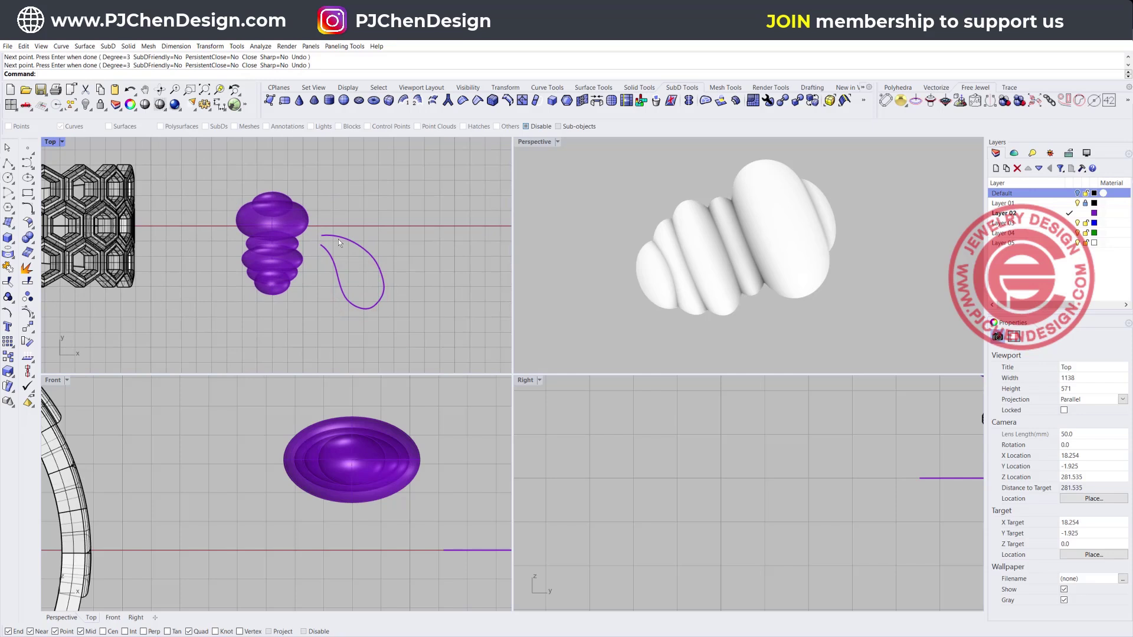
- Reshape the rounded wing tip by moving a control point of the outline curve outward
scroll(364, 292, up, 6)
click(395, 307)
scroll(394, 303, up, 4)
key(F10)
drag(381, 310, 415, 311)
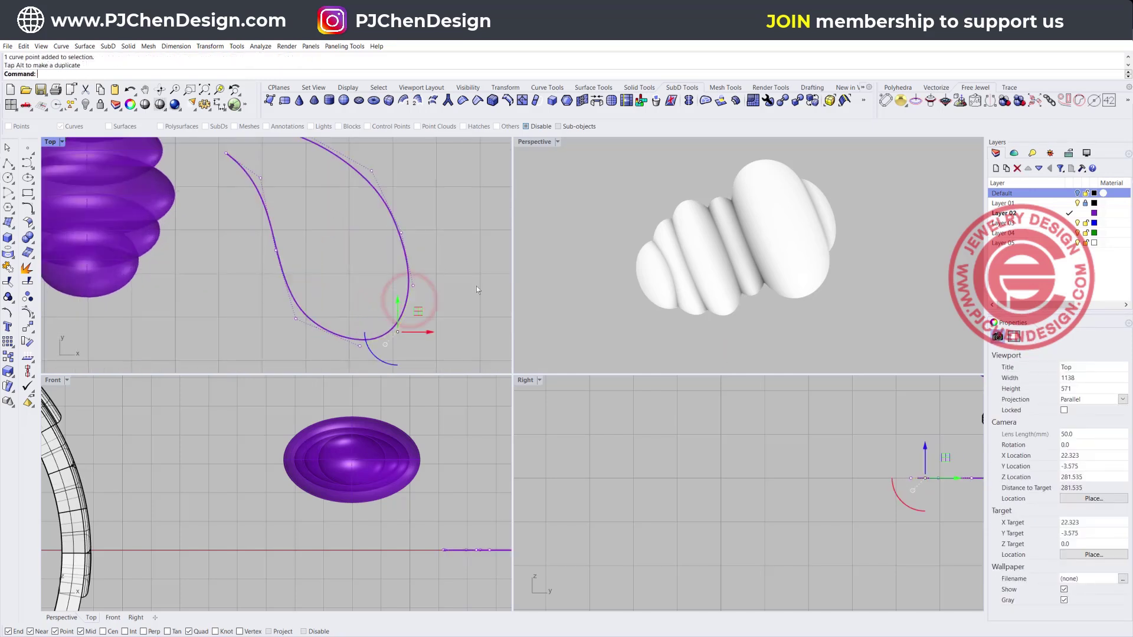
click(478, 284)
key(Escape)
scroll(397, 251, down, 6)
right_drag(348, 219, 340, 242)
click(341, 232)
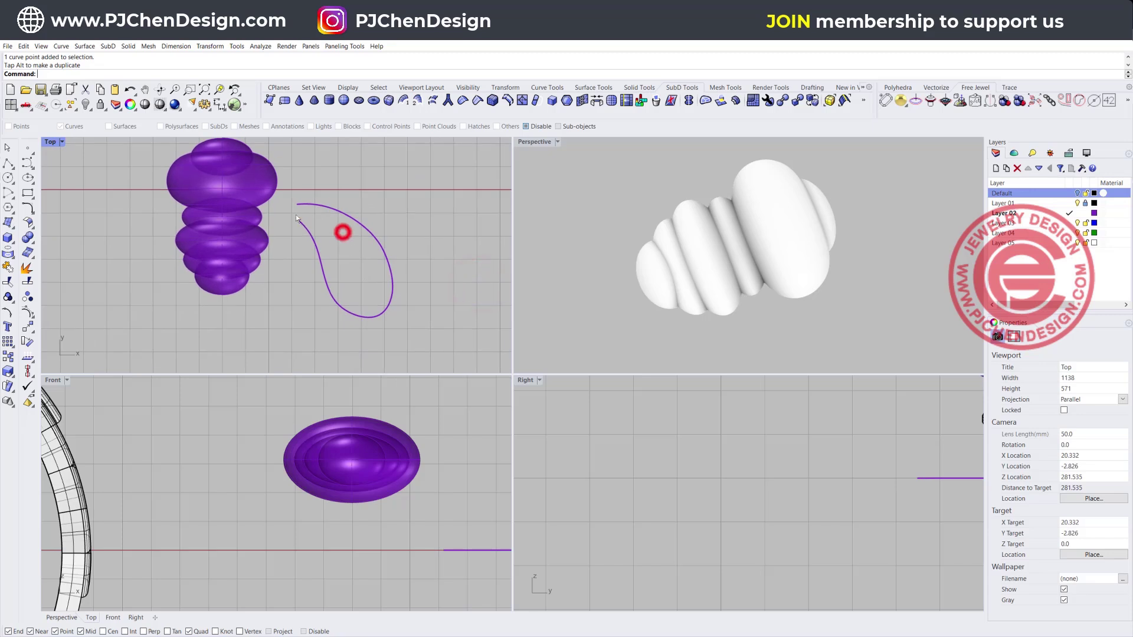
- Draw a vertical ellipse from diameter between the two open ends of the wing outline, setting its height in the front view
click(28, 180)
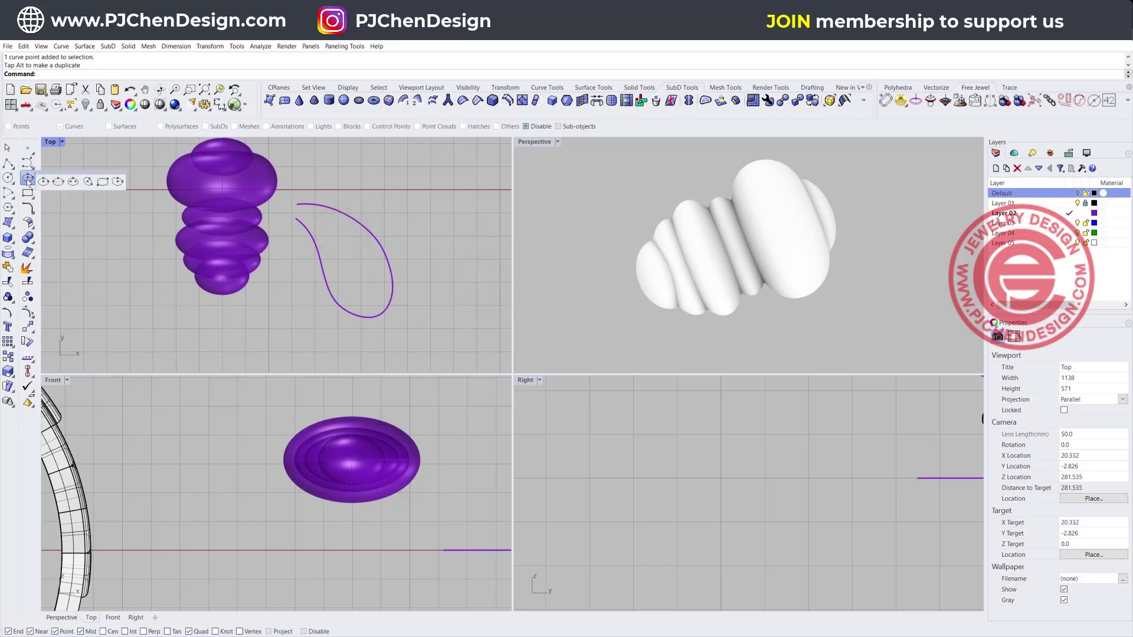
click(57, 182)
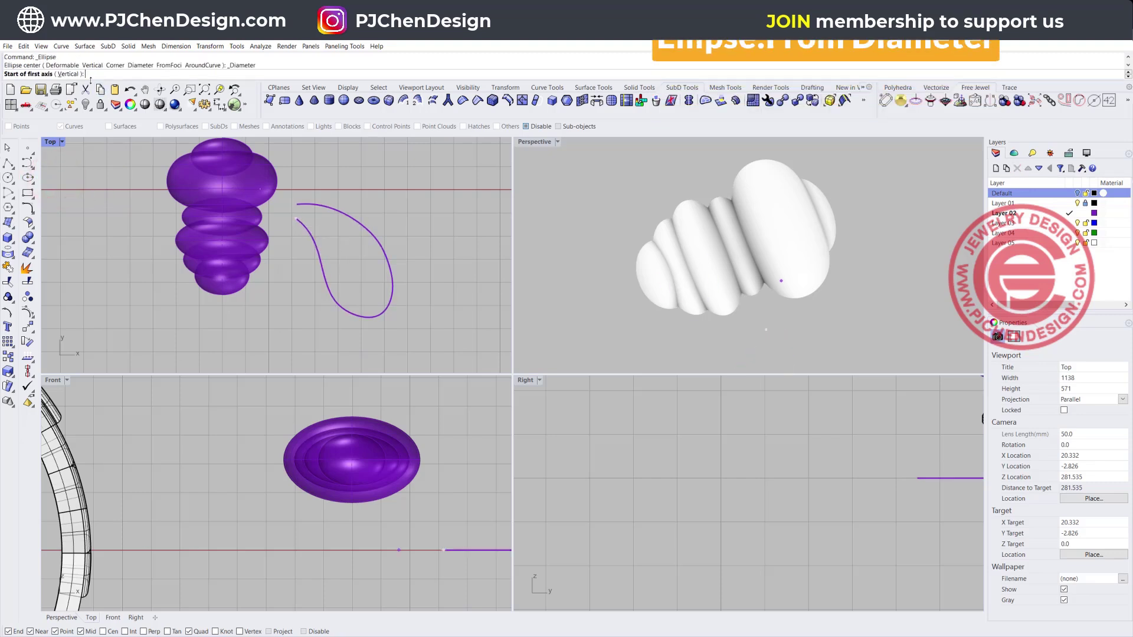
click(69, 74)
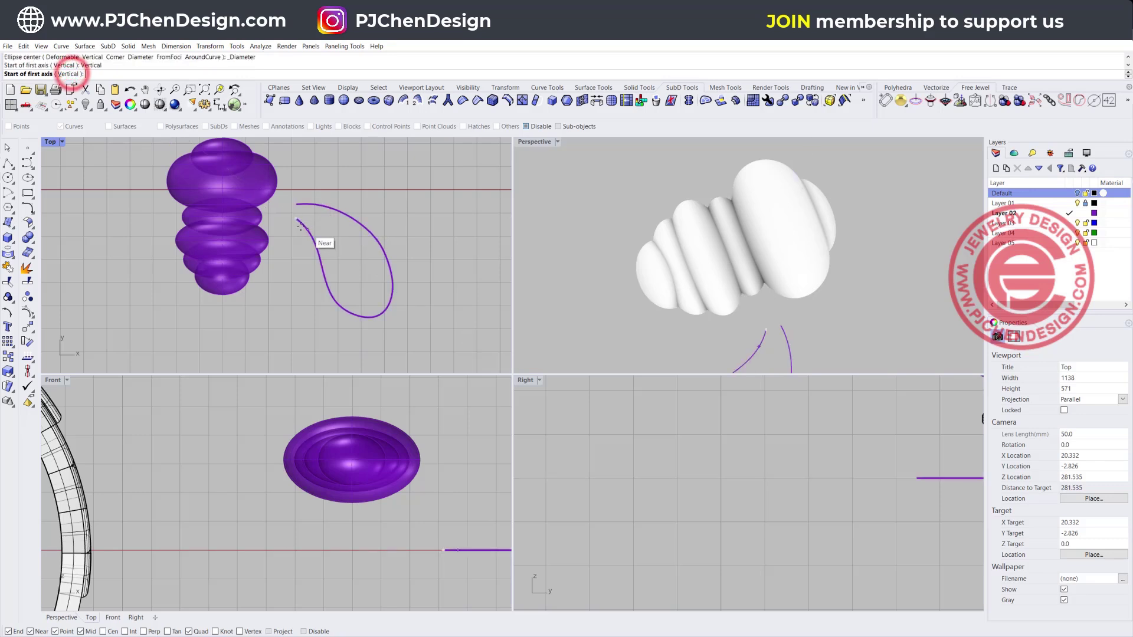
click(296, 222)
click(295, 203)
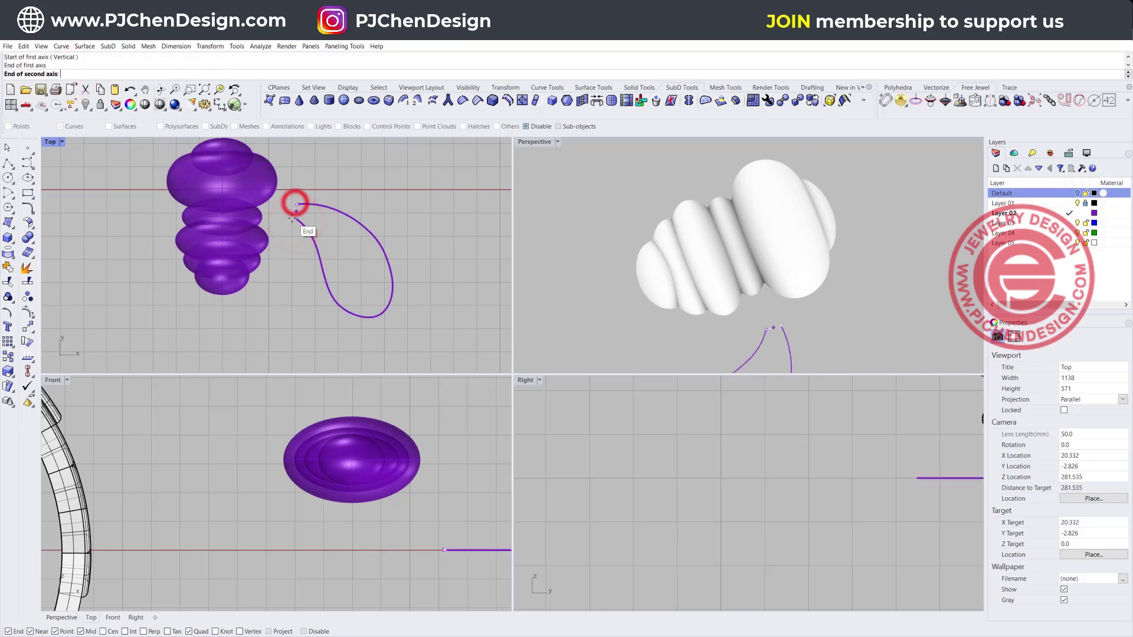
scroll(446, 540, up, 3)
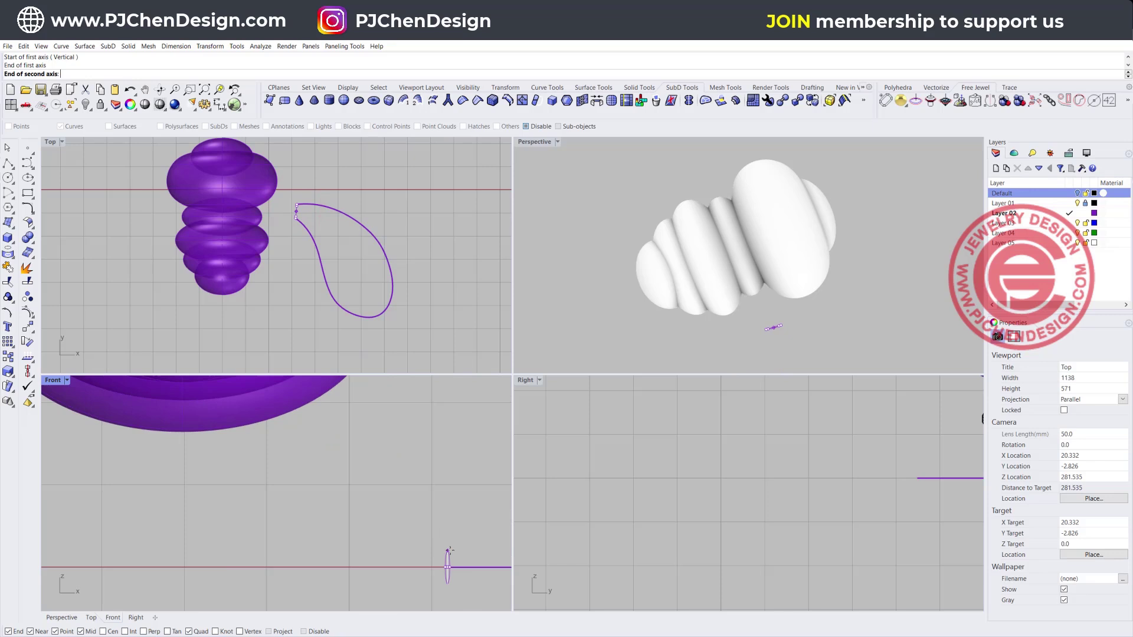
scroll(445, 540, down, 8)
right_drag(445, 539, 291, 479)
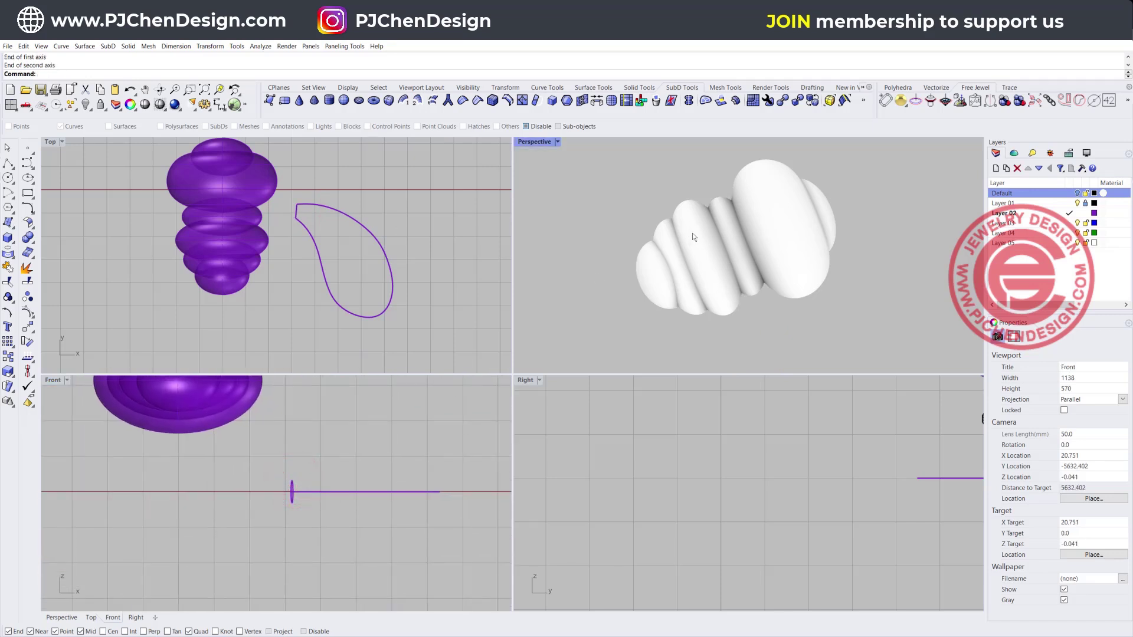
- Split the wing outline curve at a point on its rounded tip
scroll(696, 242, down, 5)
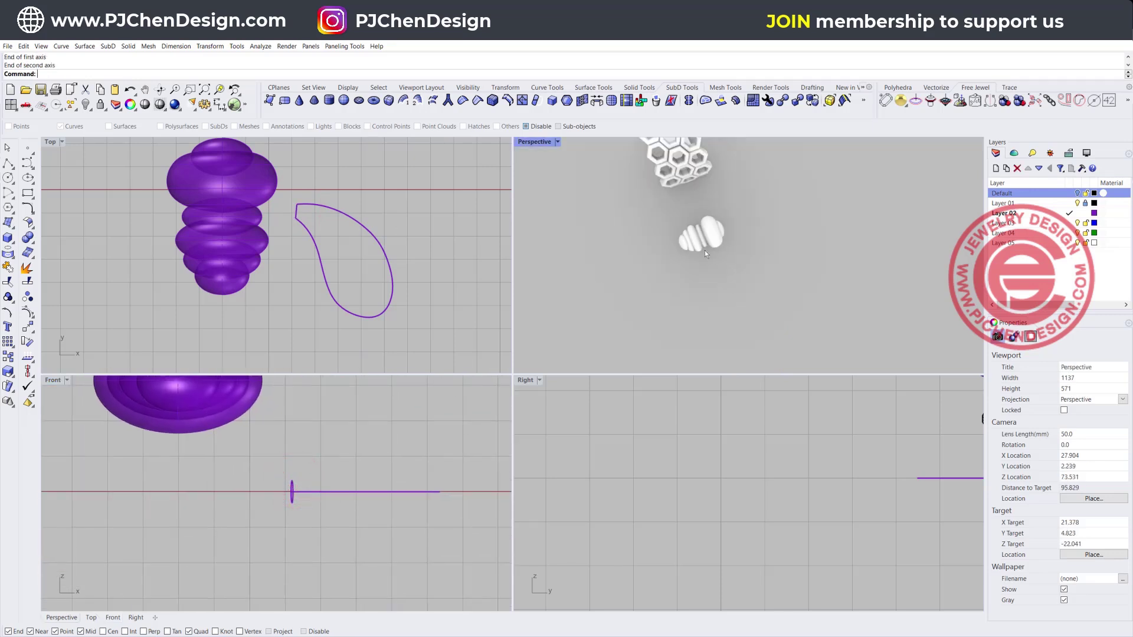
click(332, 296)
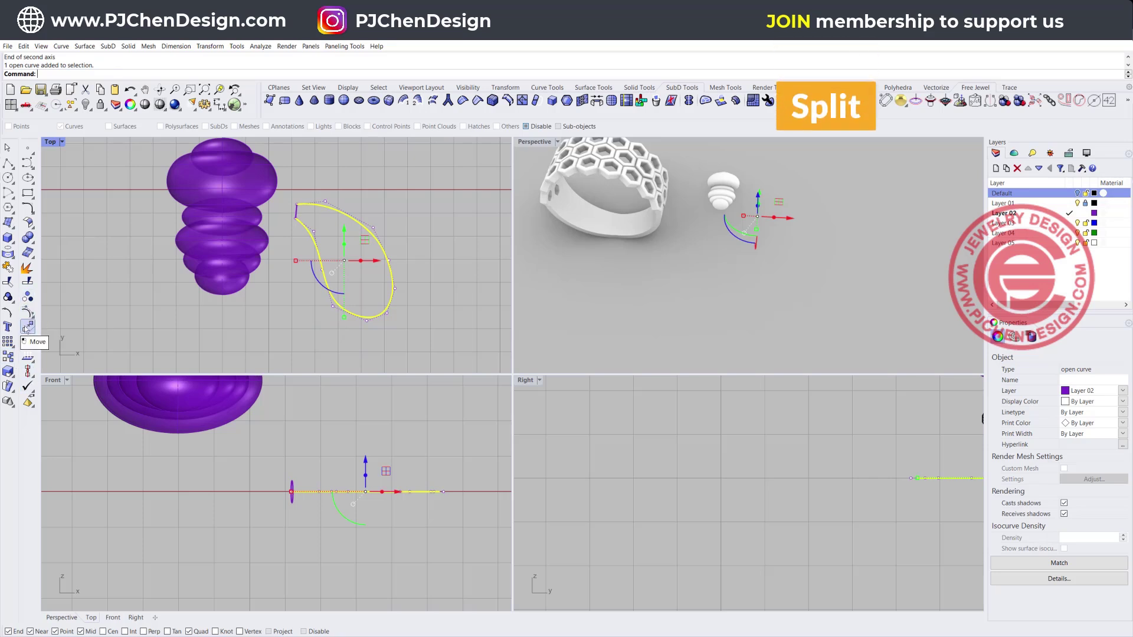
click(78, 73)
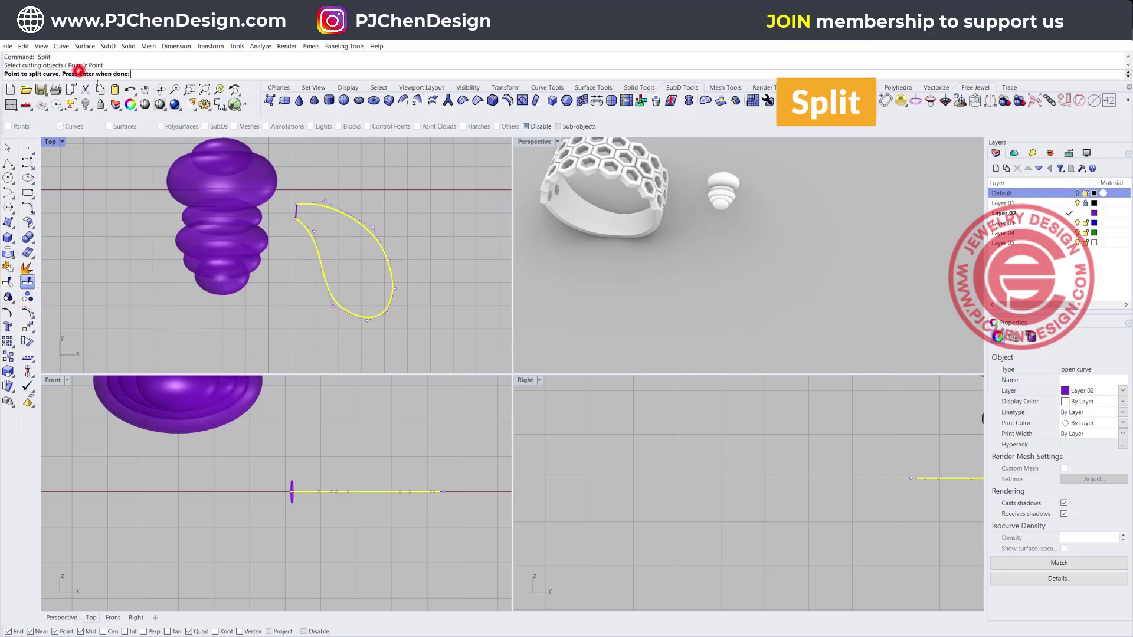
scroll(376, 316, up, 5)
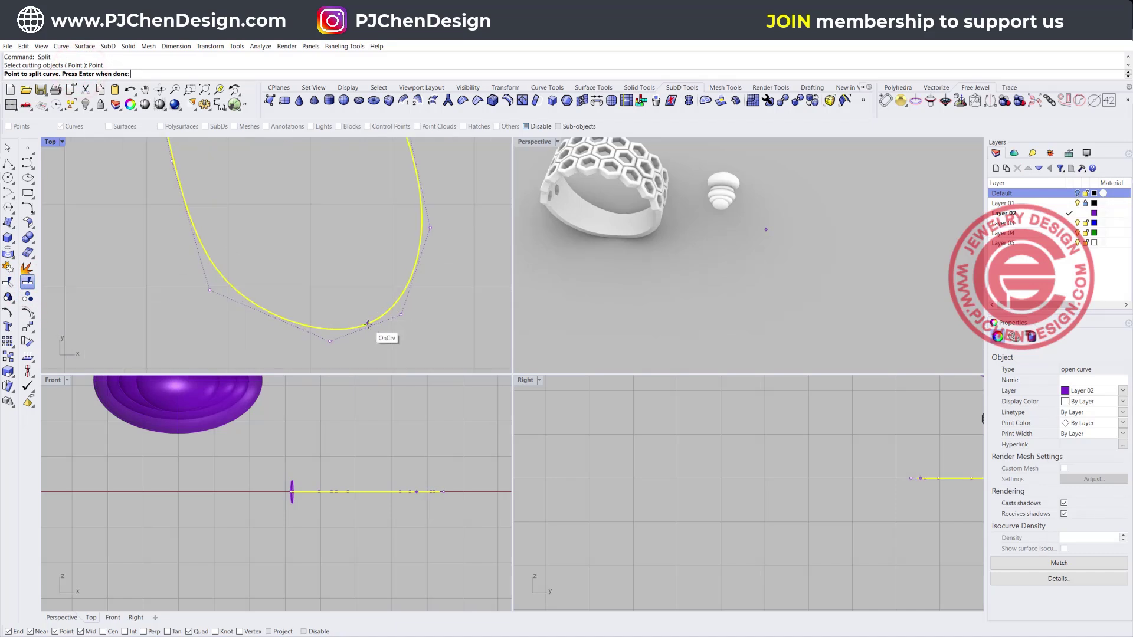
click(368, 324)
scroll(368, 324, down, 3)
key(Return)
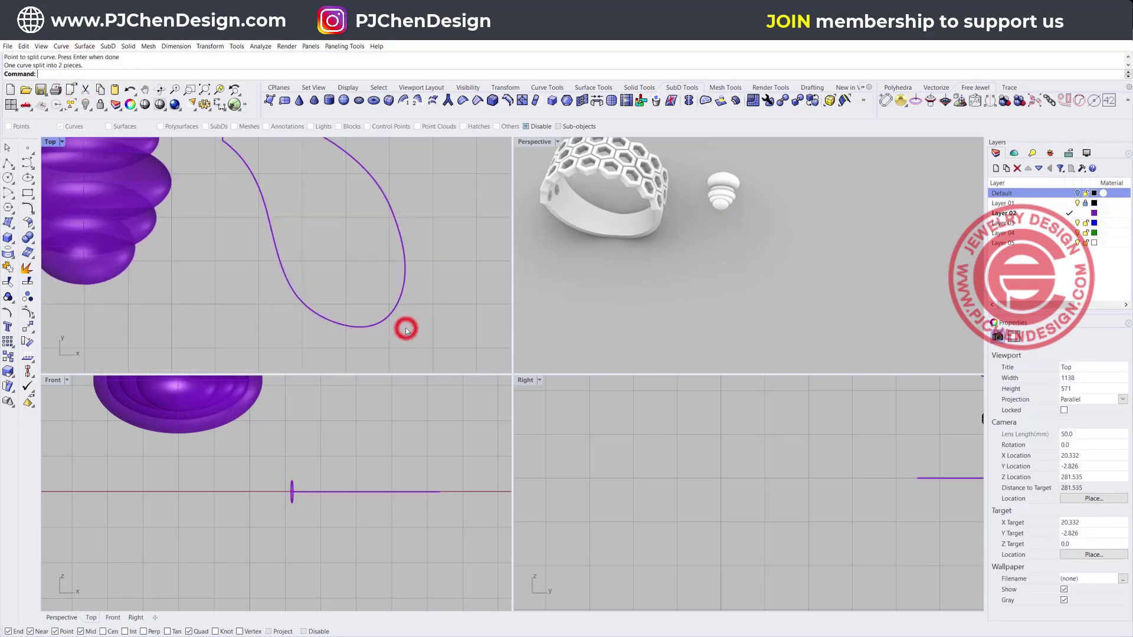
scroll(405, 327, down, 2)
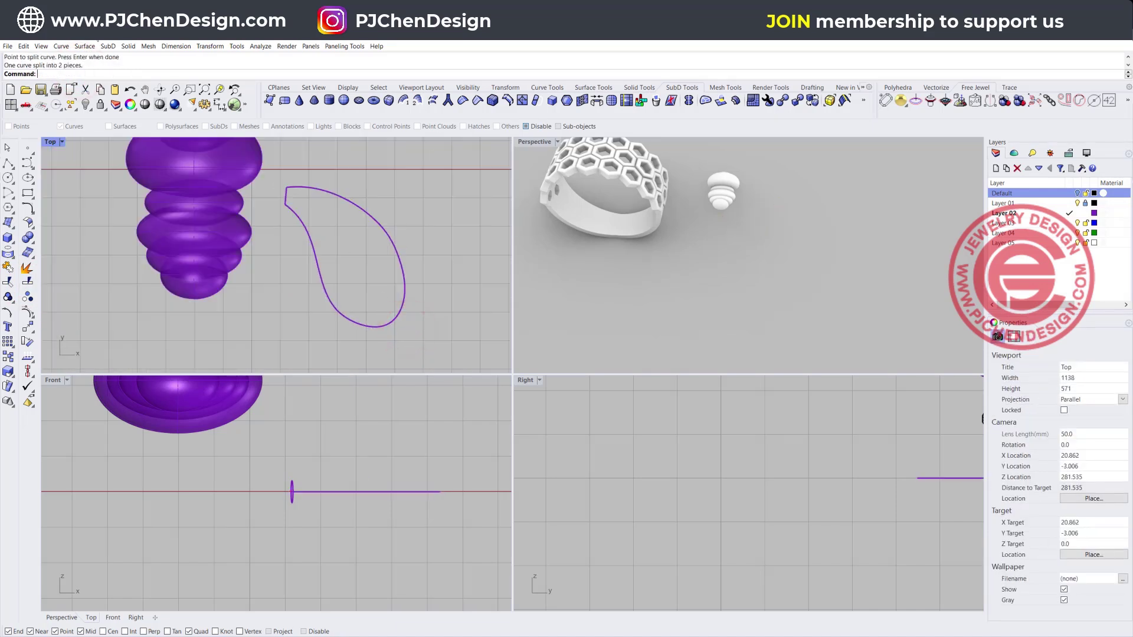
- Create the wing surface with Sweep 2 Rails, using the two outline halves as rails and the ellipse as cross section
click(86, 50)
click(110, 79)
click(291, 214)
click(299, 189)
click(286, 197)
key(Return)
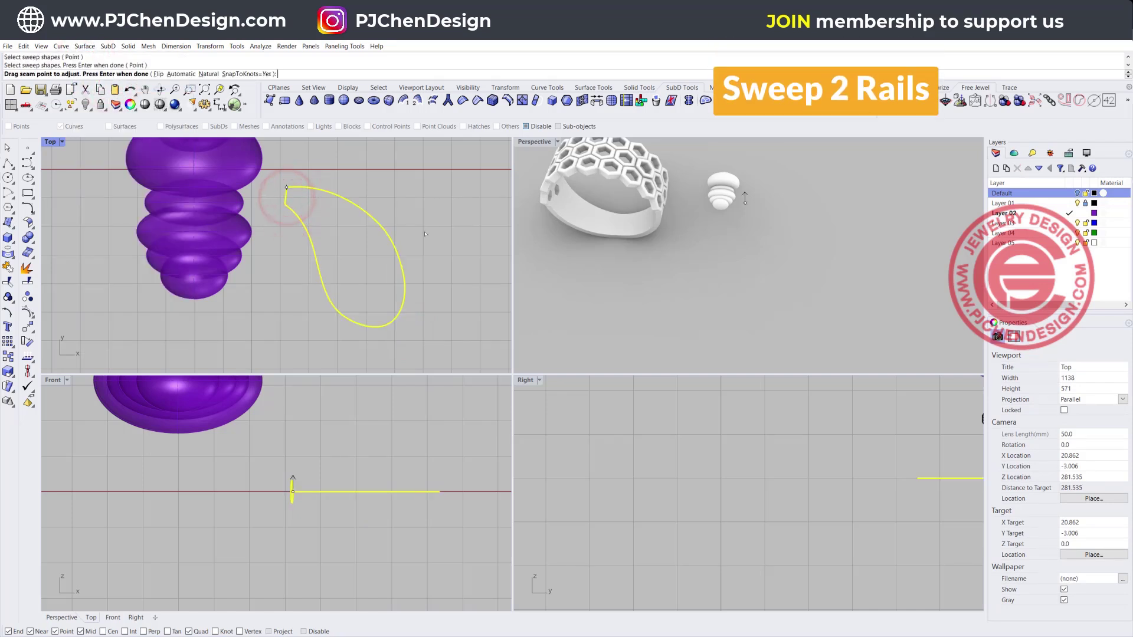
key(Return)
key(Return)
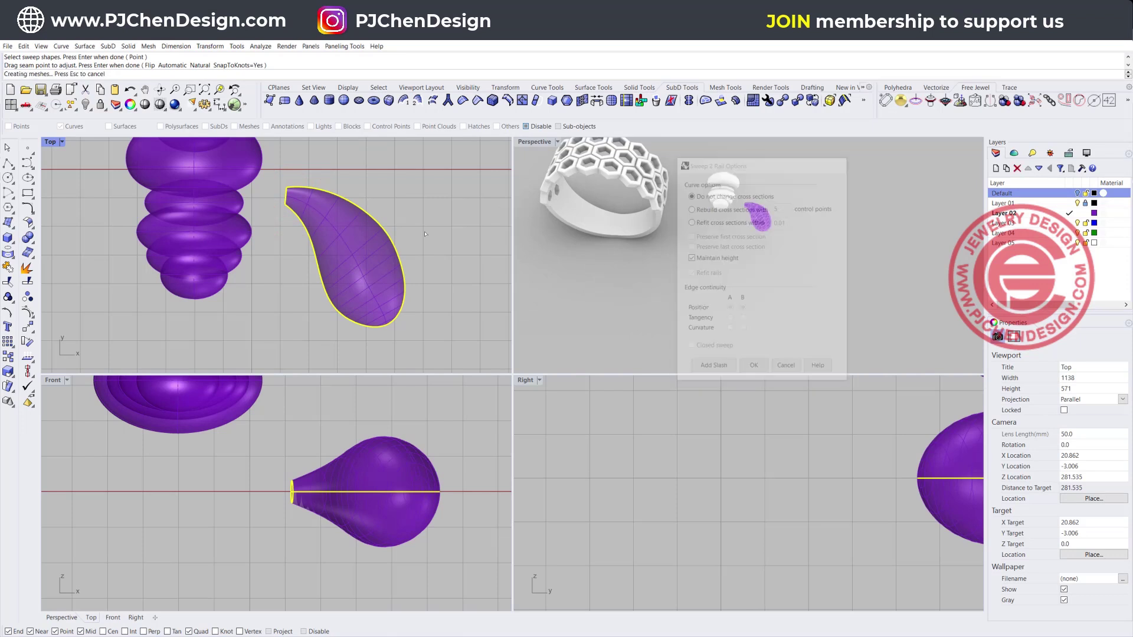
- Flatten the swept wing surface in height in the front view
click(380, 534)
drag(365, 547, 360, 511)
click(445, 436)
scroll(329, 204, down, 4)
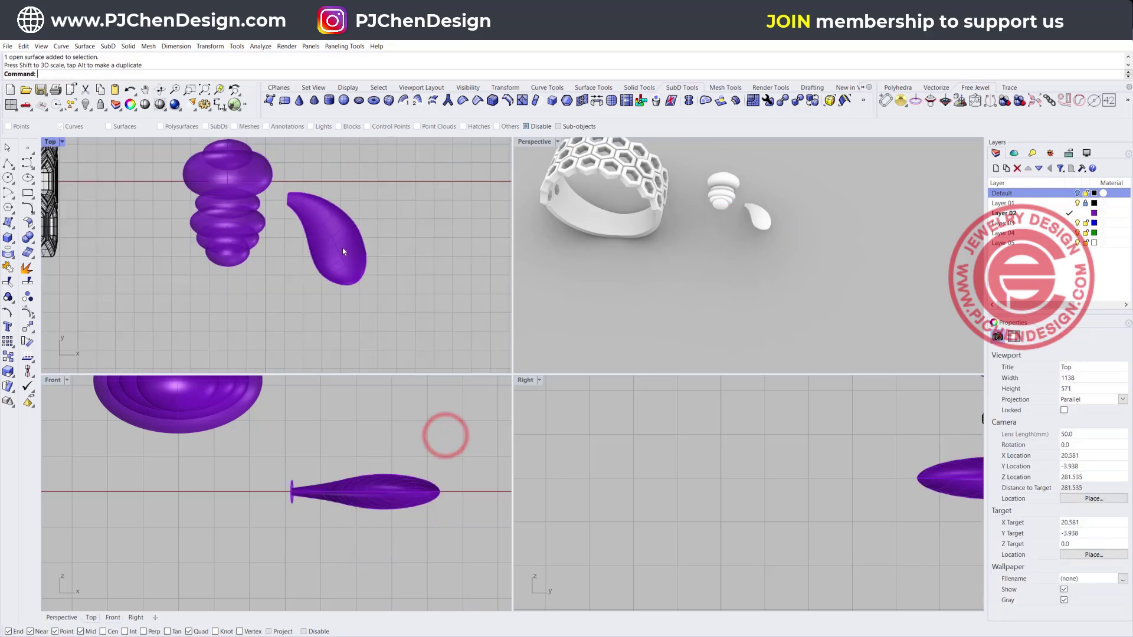
- Close the wing's open end with the Cap command
right_drag(343, 246, 356, 279)
click(357, 280)
text(ap)
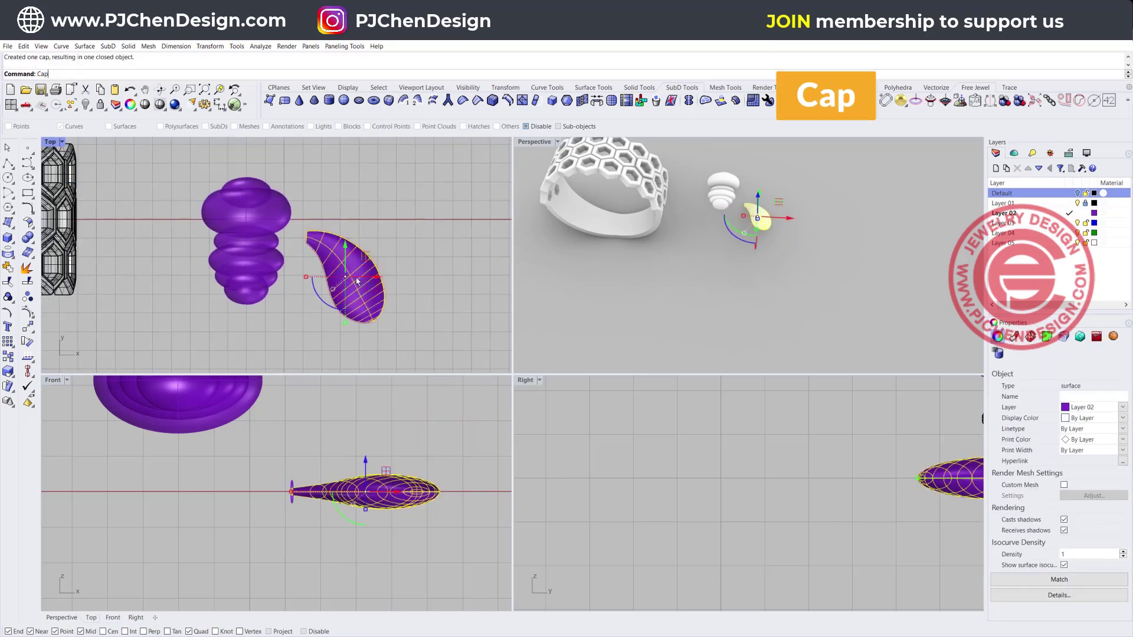
key(Return)
click(412, 291)
- Scale the capped wing down uniformly so it is smaller than its outline curves
click(351, 262)
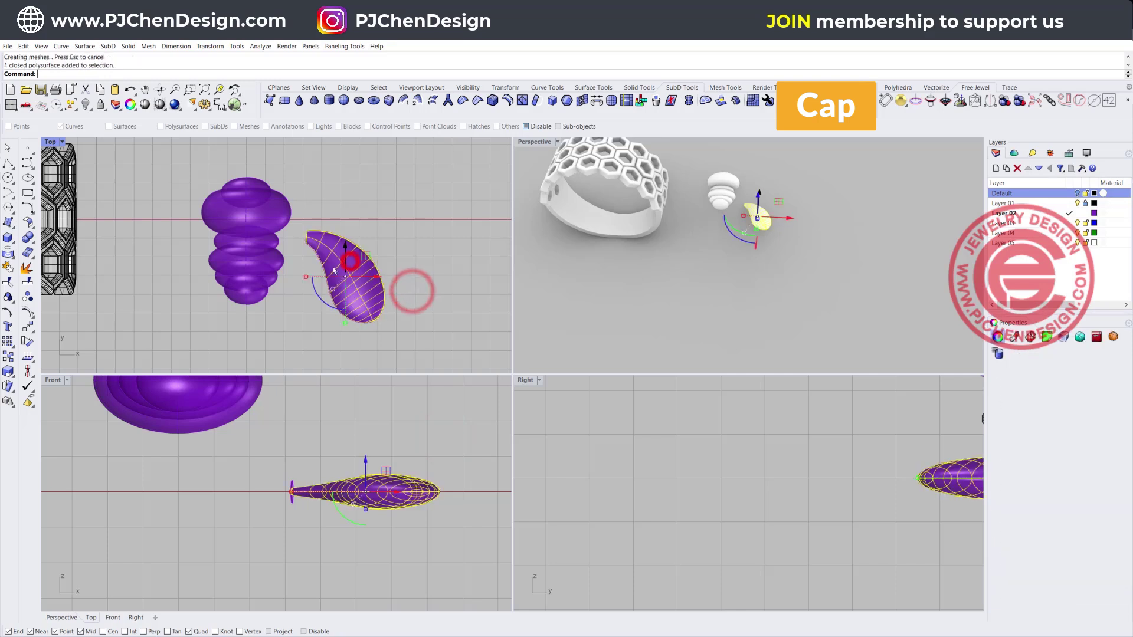
drag(306, 276, 313, 276)
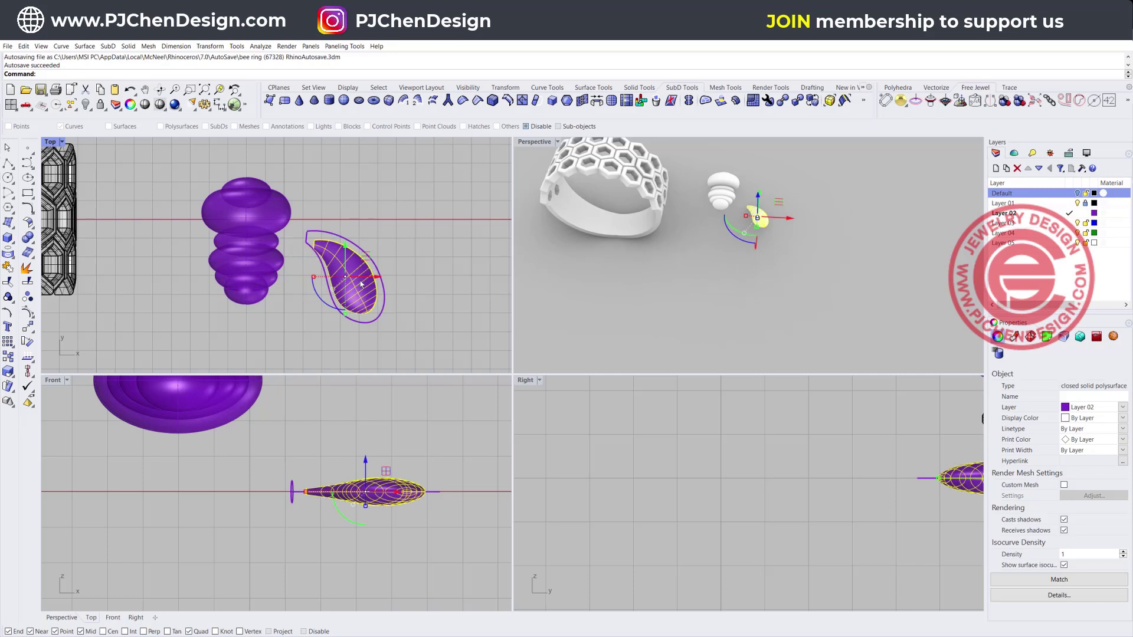
click(416, 275)
- Move the wing against the bee's side in the top view and raise it to the body's mid-height in the front view
click(365, 274)
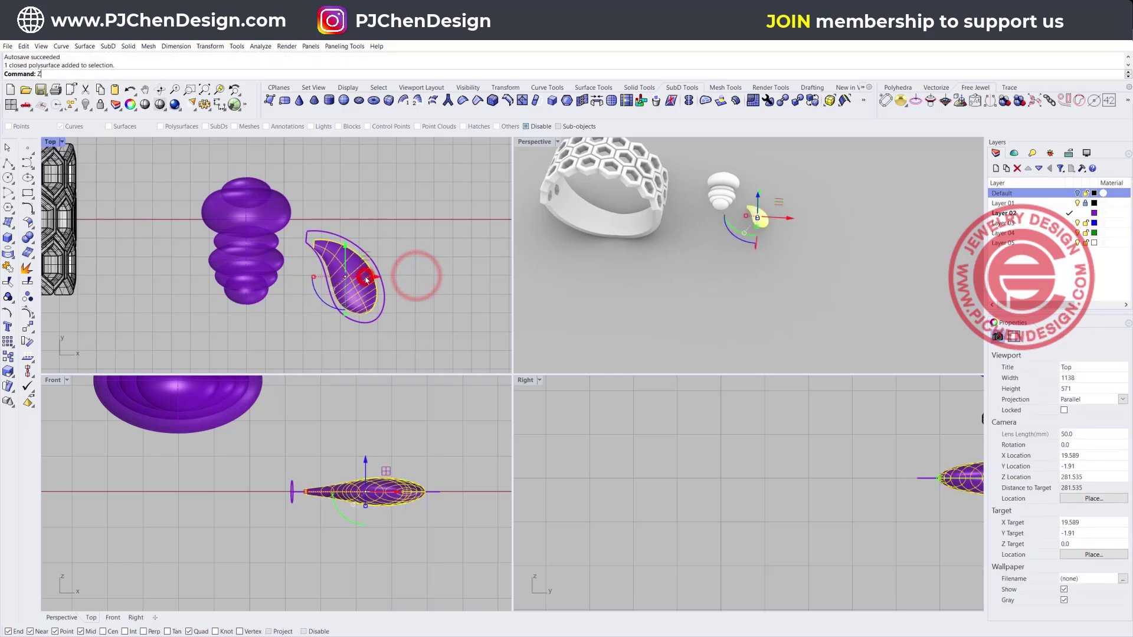
drag(365, 260, 319, 255)
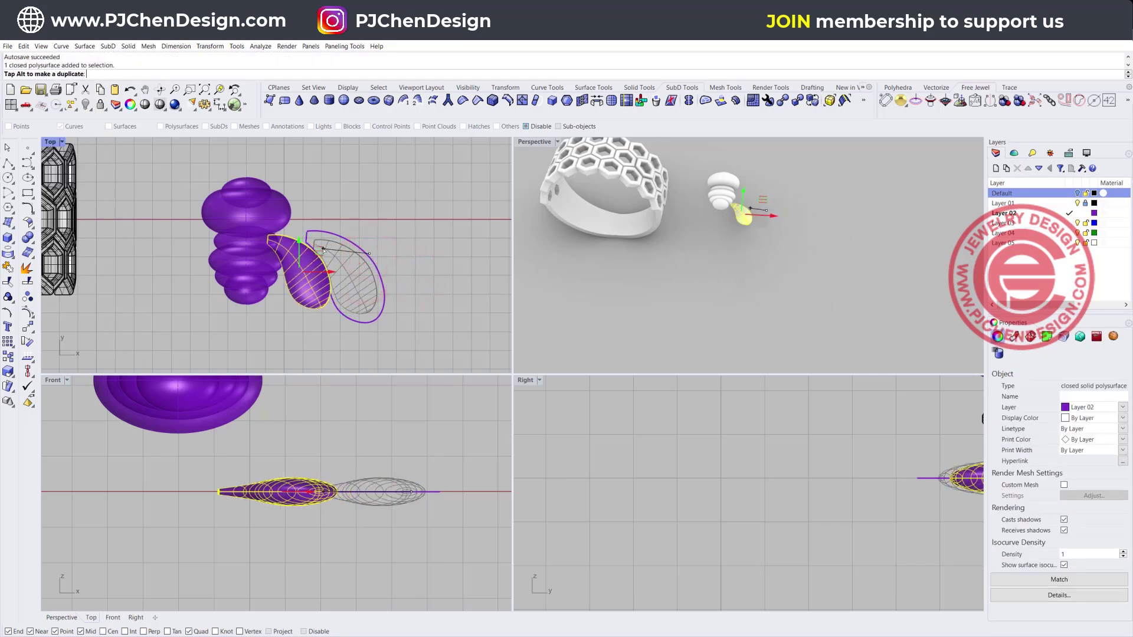
scroll(258, 468, down, 4)
right_drag(267, 452, 314, 526)
drag(318, 521, 323, 492)
scroll(313, 501, up, 6)
click(442, 299)
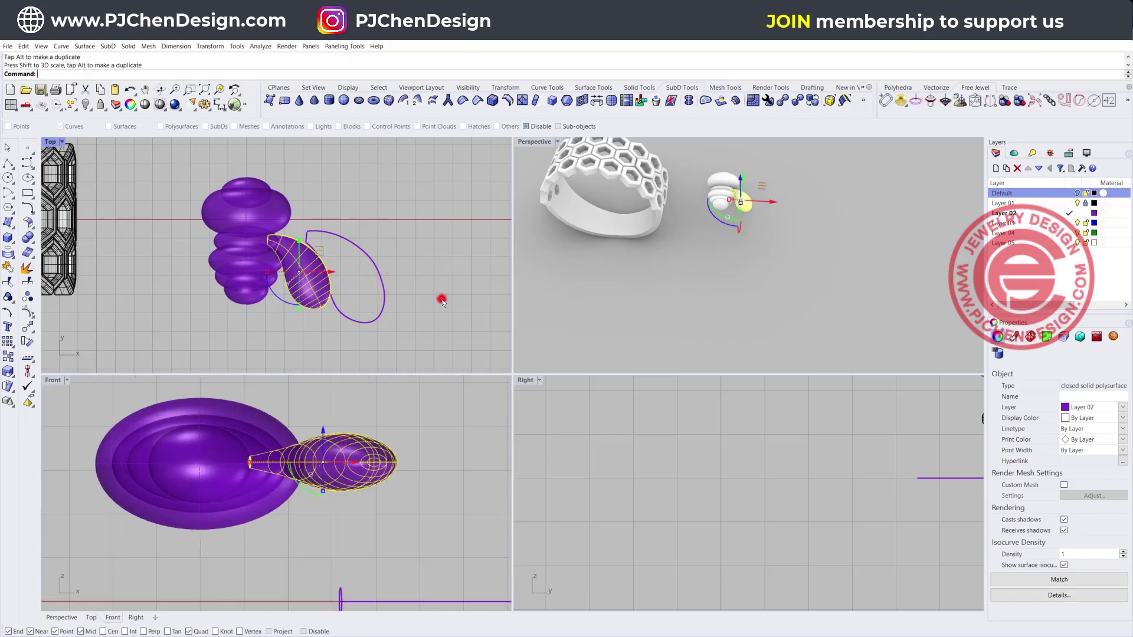
- Raise the wing slightly, tilt its outer end upward in the front view, and move it closer to the bee's body
click(284, 268)
click(320, 421)
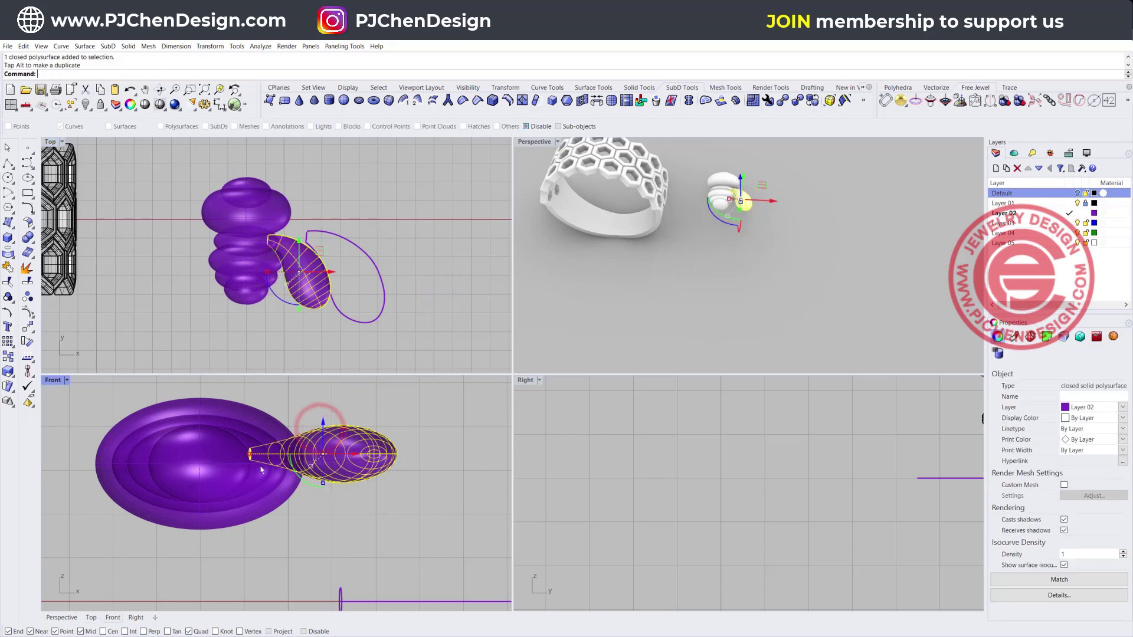
drag(298, 481, 323, 423)
click(399, 422)
click(302, 270)
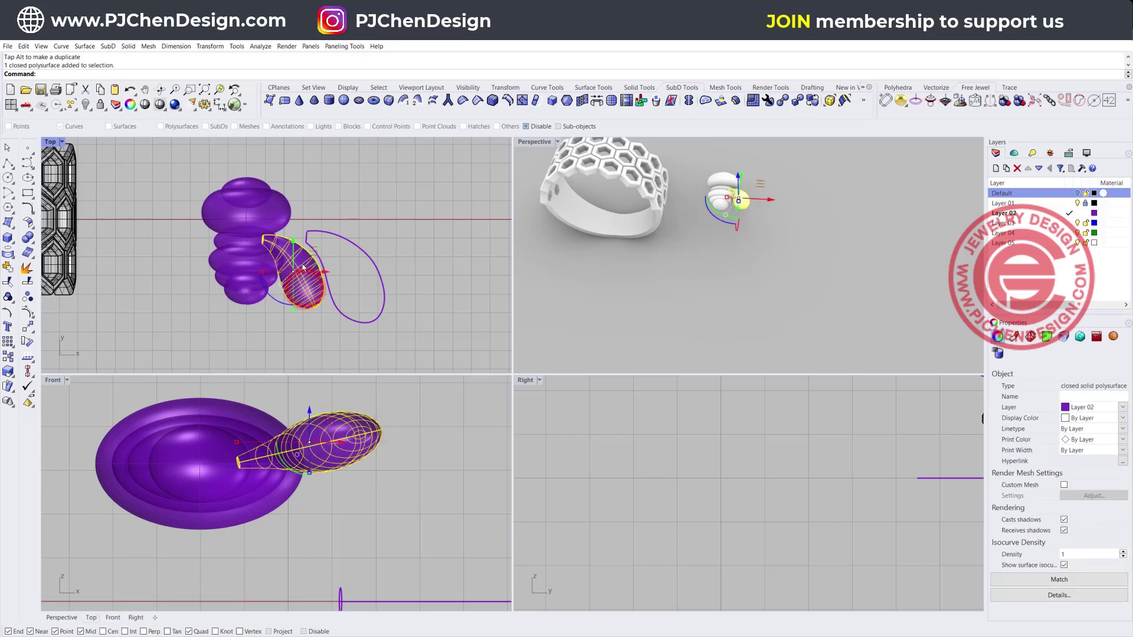
drag(314, 252, 308, 250)
click(409, 201)
- Delete the leftover wing outline curves beside the bee in the top view
scroll(327, 254, up, 3)
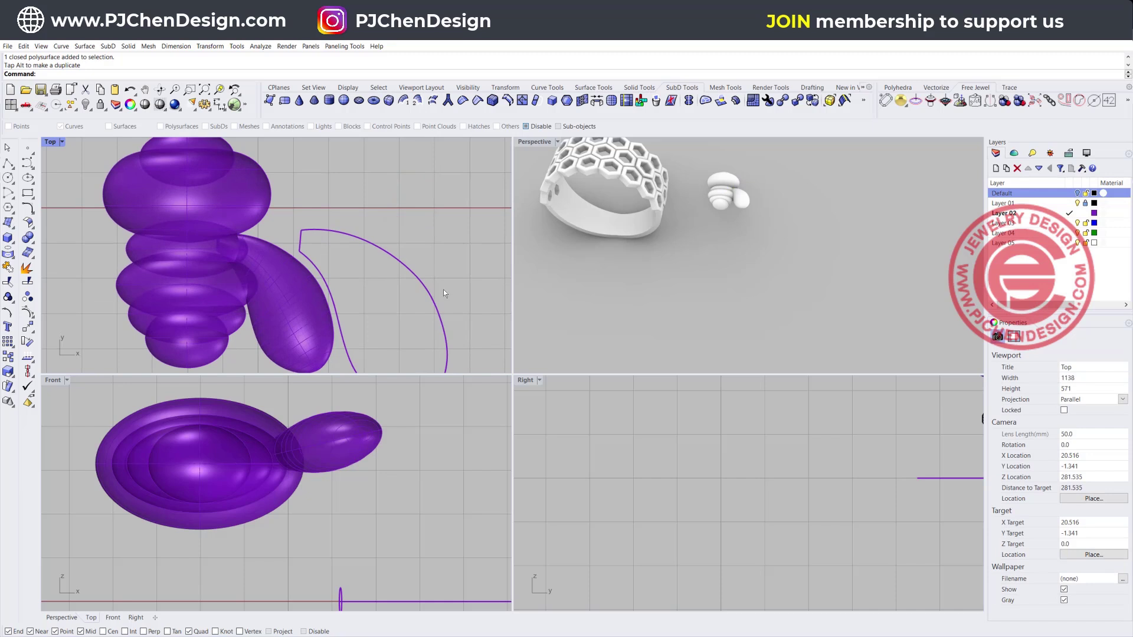
scroll(443, 293, down, 3)
drag(374, 254, 367, 250)
key(Delete)
click(397, 335)
key(Delete)
- Rotate a duplicate of the wing toward the head in the top view and position it against the body ahead of the original
click(364, 292)
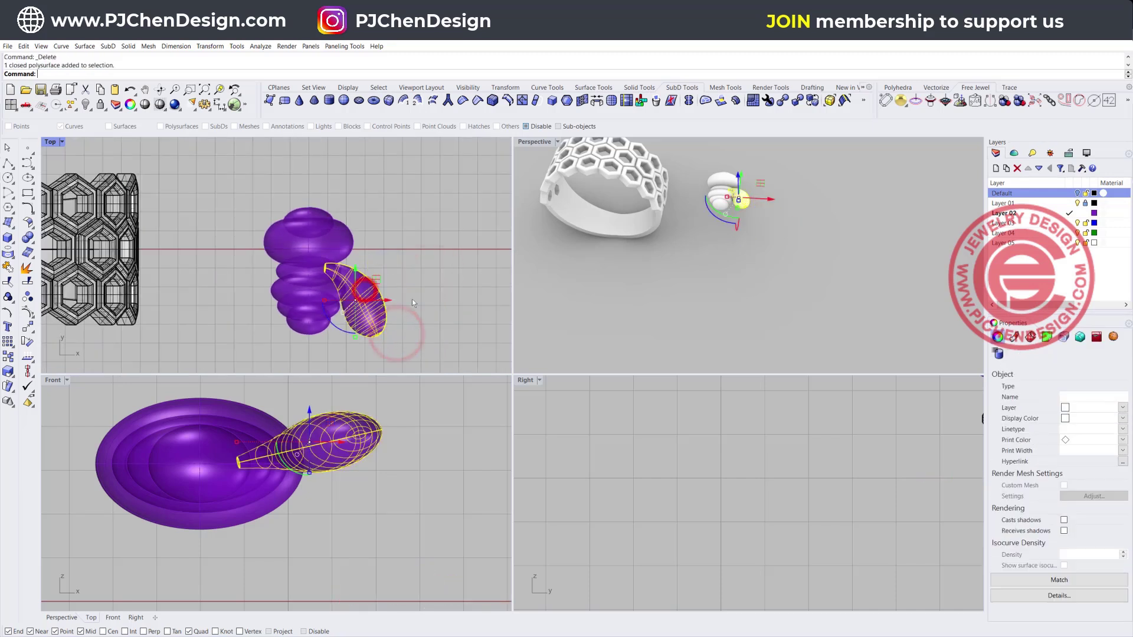
right_drag(412, 299, 387, 311)
mouse_move(350, 291)
mouse_down()
mouse_move(401, 259)
mouse_move(359, 289)
mouse_up()
key(alt)
drag(409, 259, 365, 274)
drag(374, 303, 387, 307)
drag(396, 247, 344, 261)
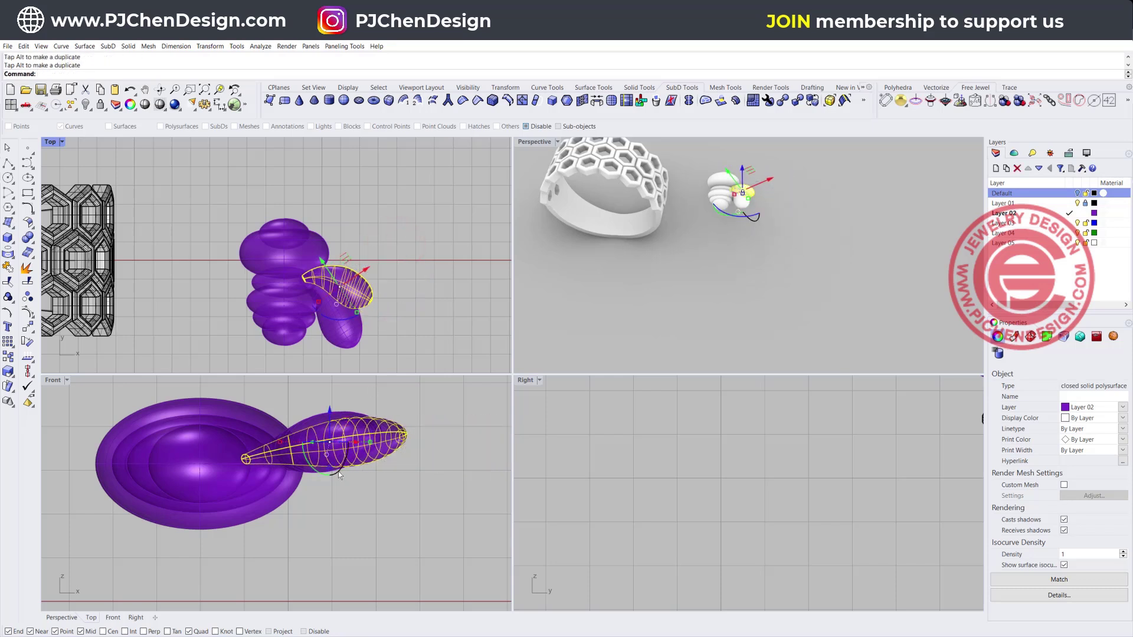
- Tilt the outer end of the front wing further upward in the front view
click(382, 498)
click(344, 273)
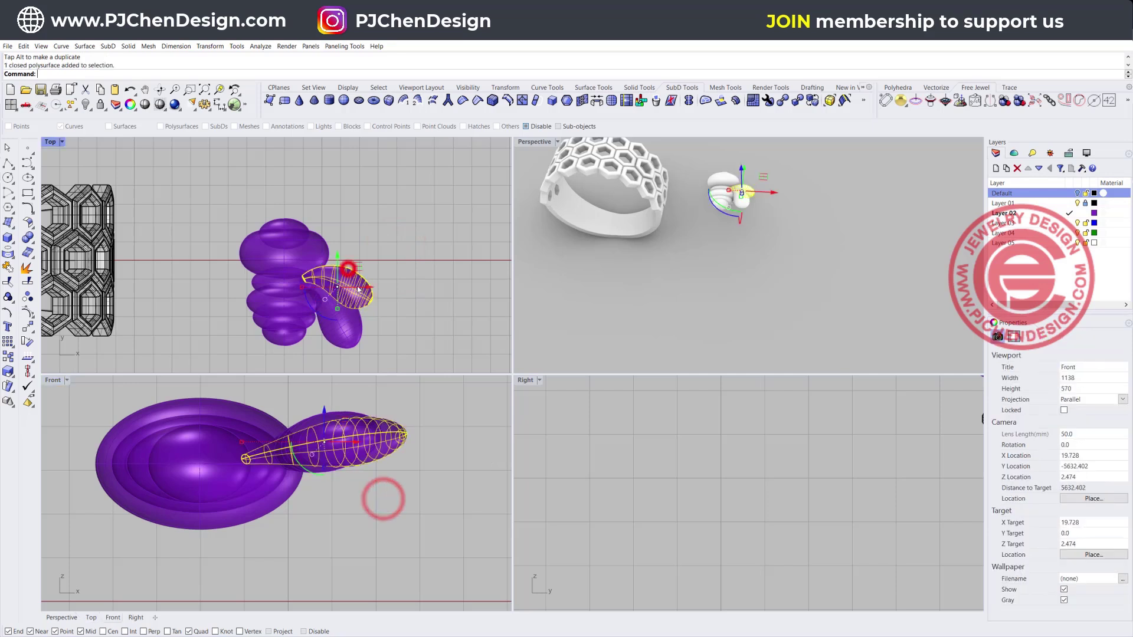
drag(327, 469, 334, 468)
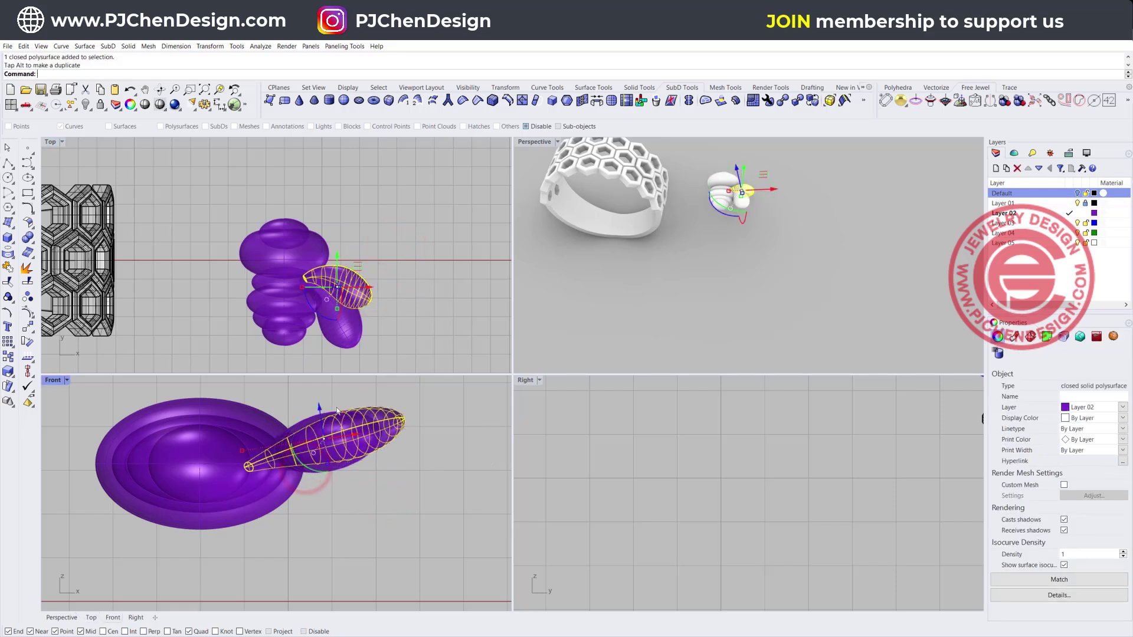
click(405, 295)
scroll(735, 187, up, 5)
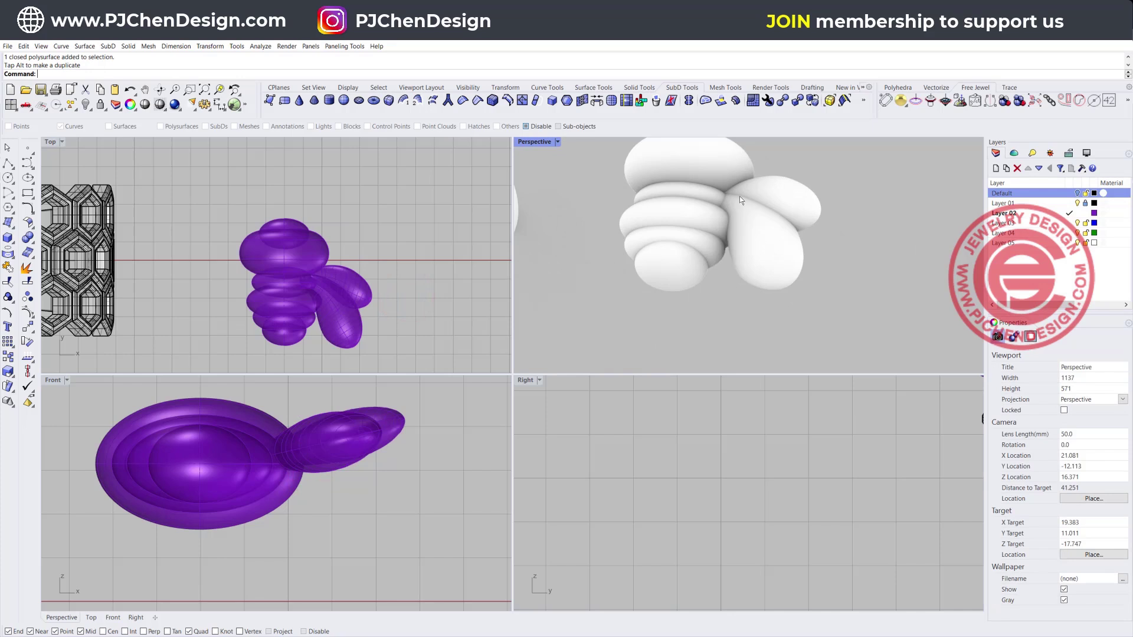
scroll(738, 195, down, 2)
scroll(740, 216, up, 3)
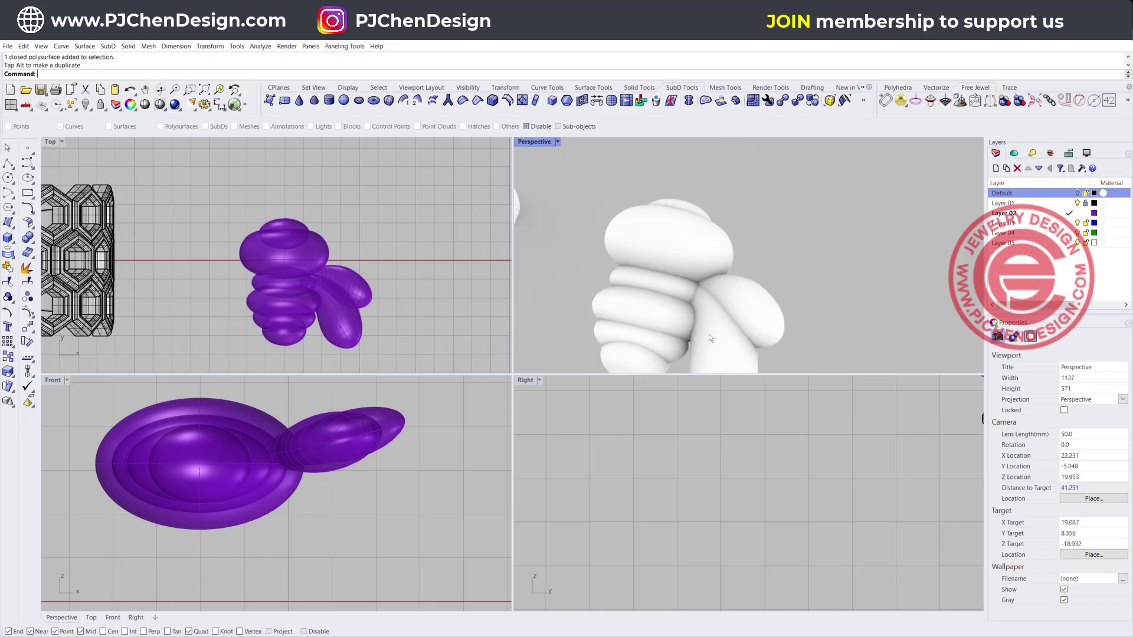
right_drag(750, 314, 701, 285)
- Swing the front wing further toward the head in the top view and shift it slightly outward and forward
click(363, 292)
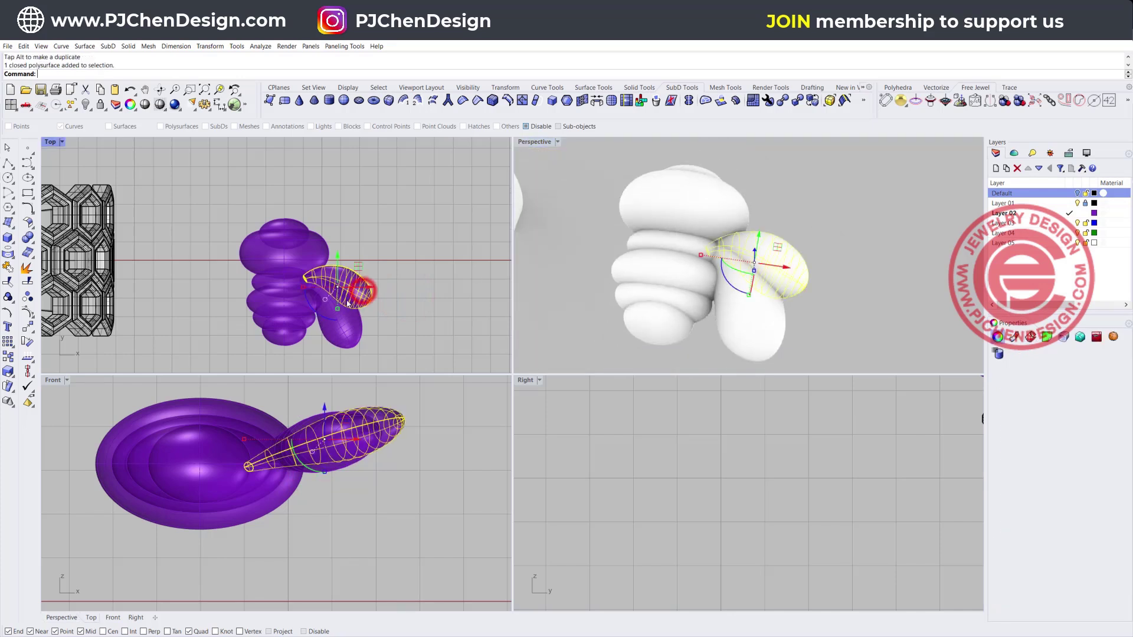
drag(323, 316, 335, 318)
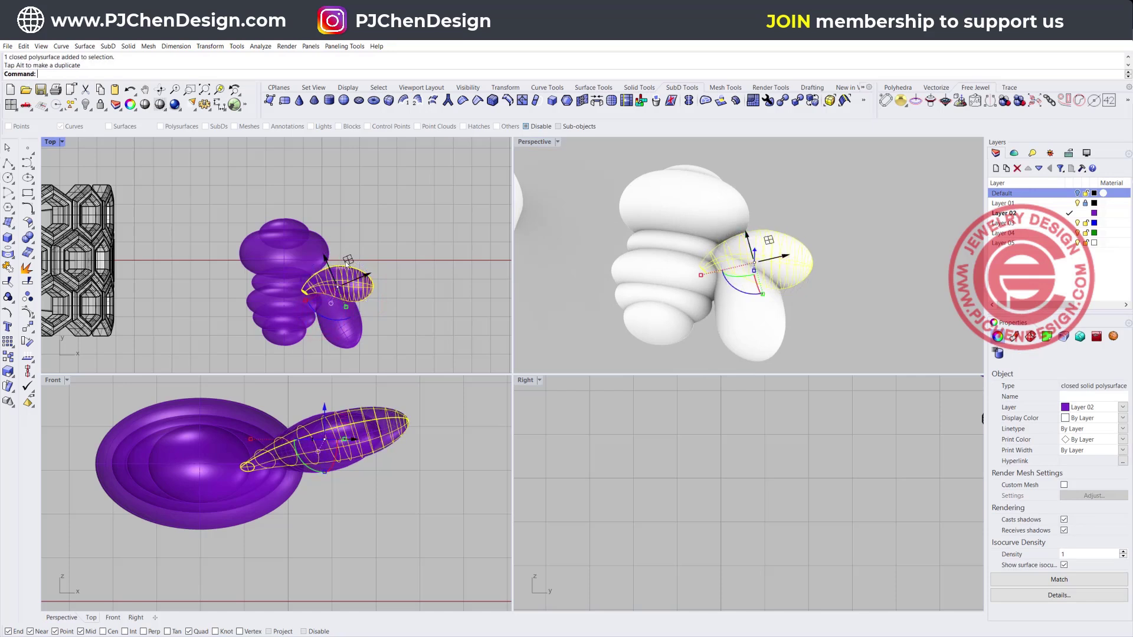
drag(348, 261, 353, 250)
click(429, 285)
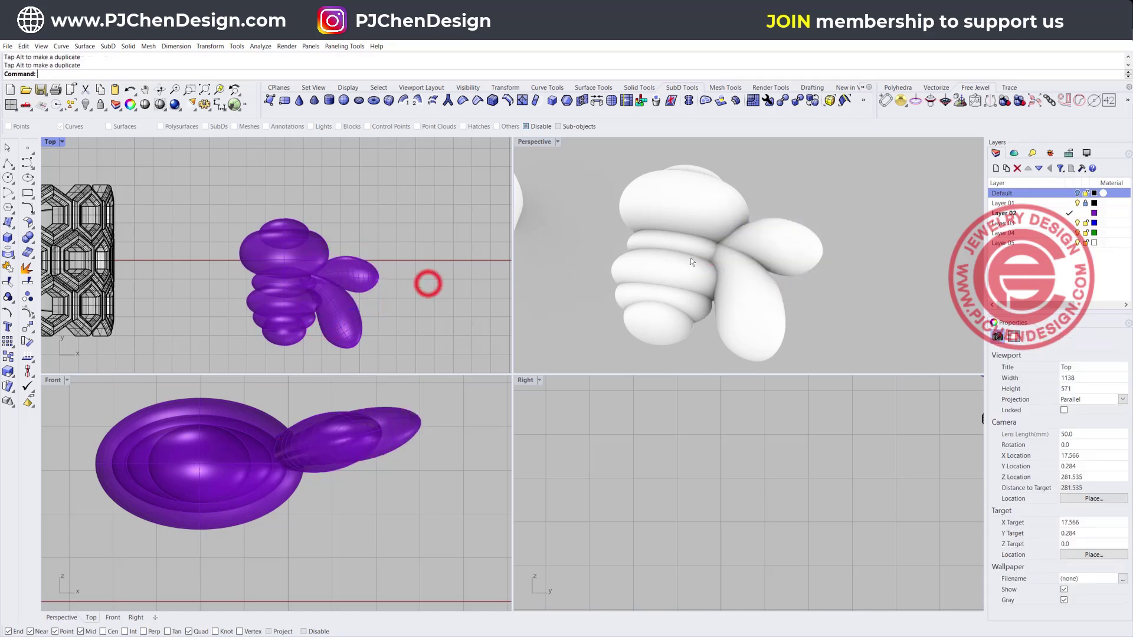
scroll(328, 282, up, 2)
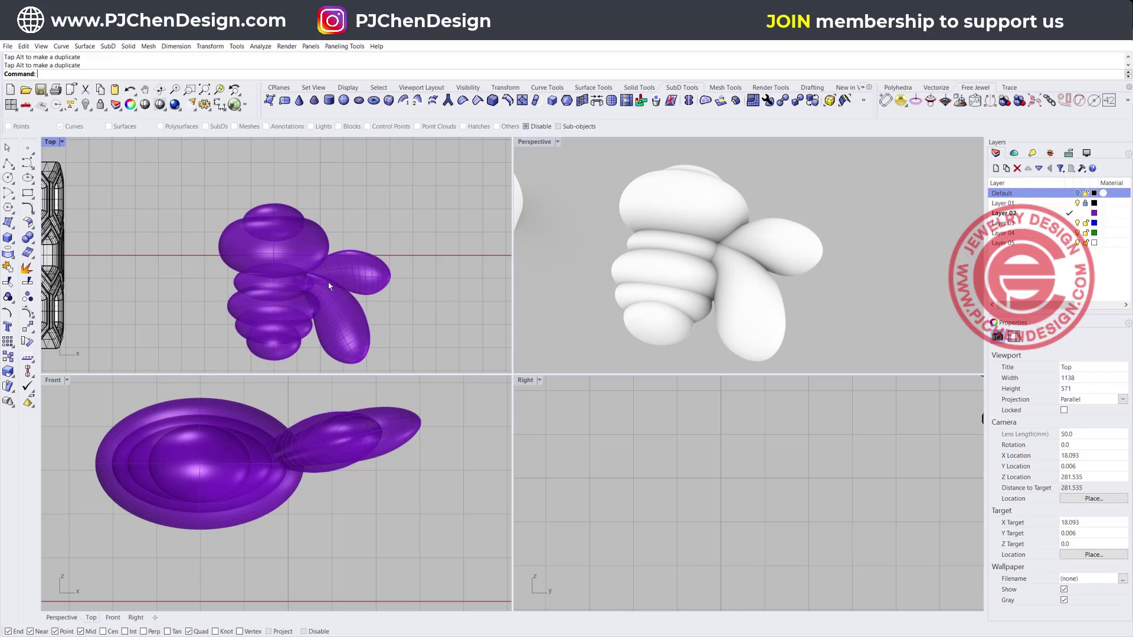
- Raise the front wing slightly and fine-tune the rear wing's position against the body in the front view
click(381, 279)
right_drag(336, 407, 328, 444)
drag(326, 443, 320, 435)
click(426, 415)
click(745, 269)
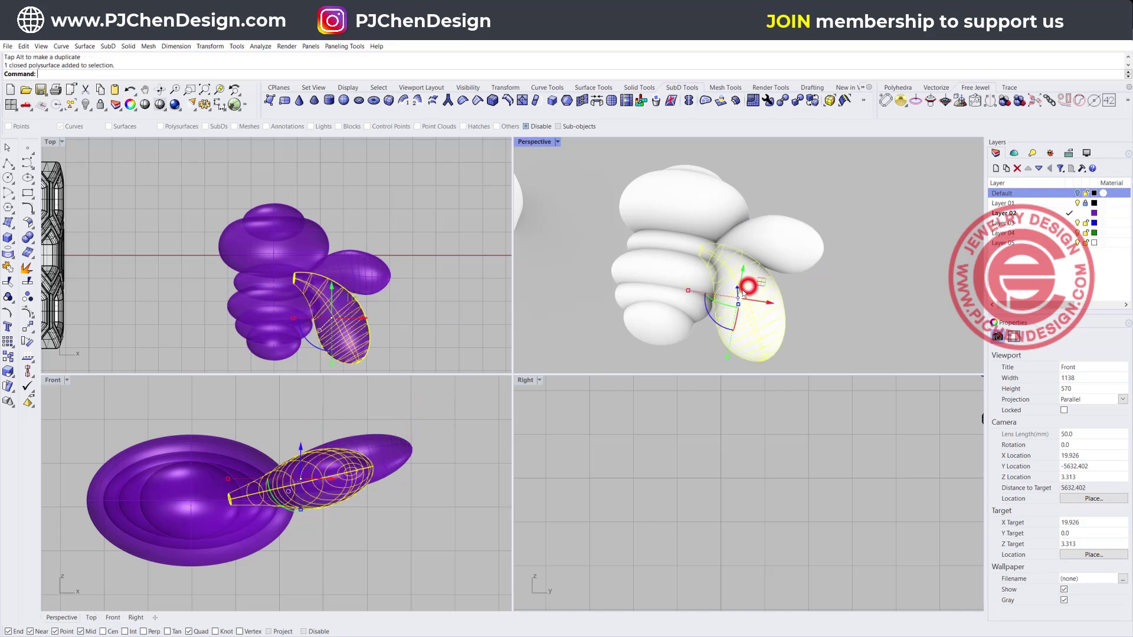
drag(279, 511, 282, 508)
drag(318, 457, 323, 461)
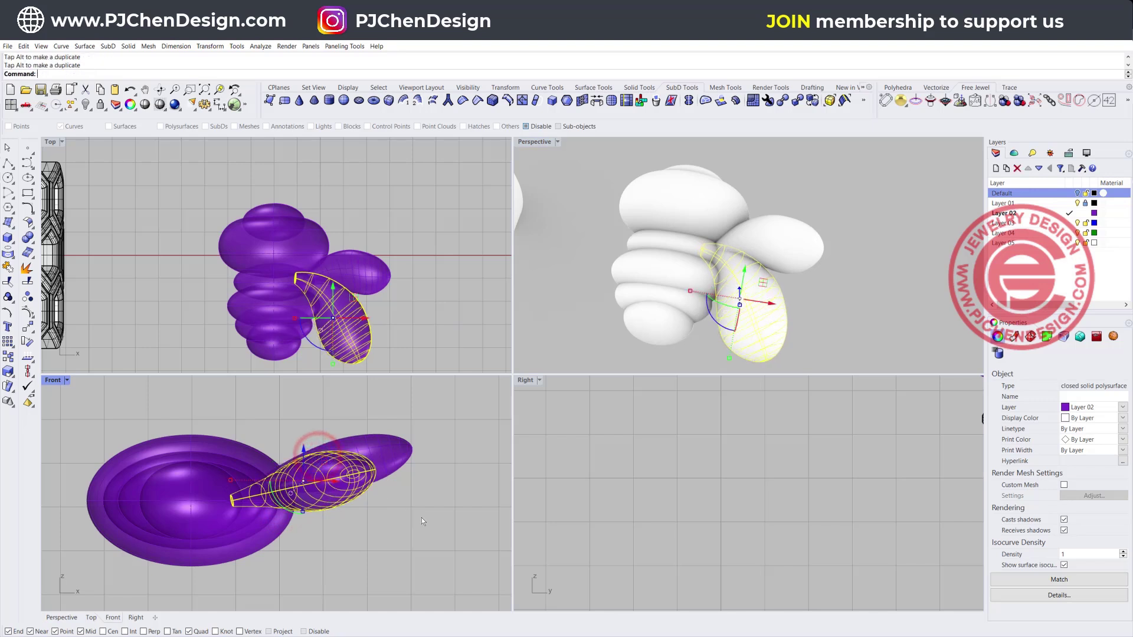
click(427, 520)
- Mirror both wings across the bee's vertical centerline in the top view, keeping the originals
drag(865, 296, 774, 255)
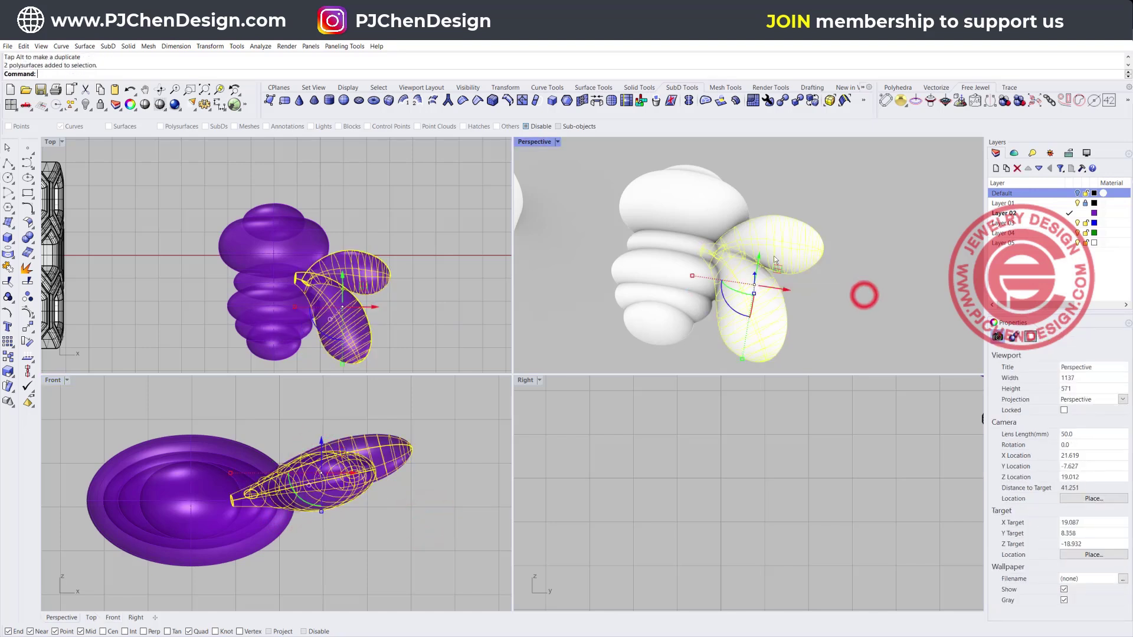
scroll(210, 291, down, 4)
right_drag(210, 291, 228, 253)
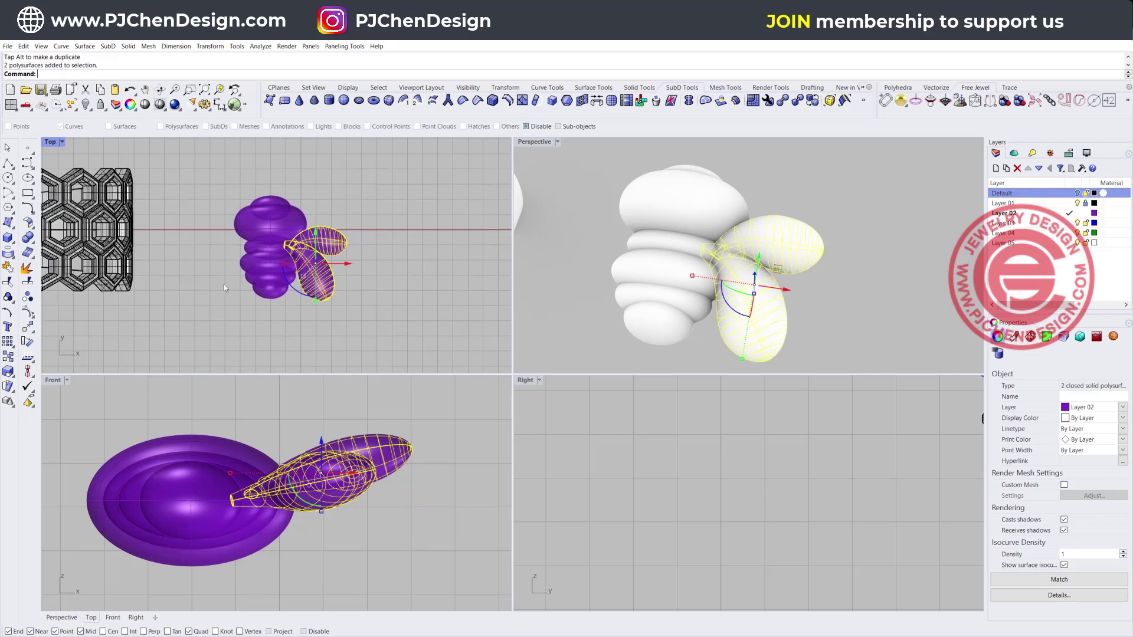
click(26, 328)
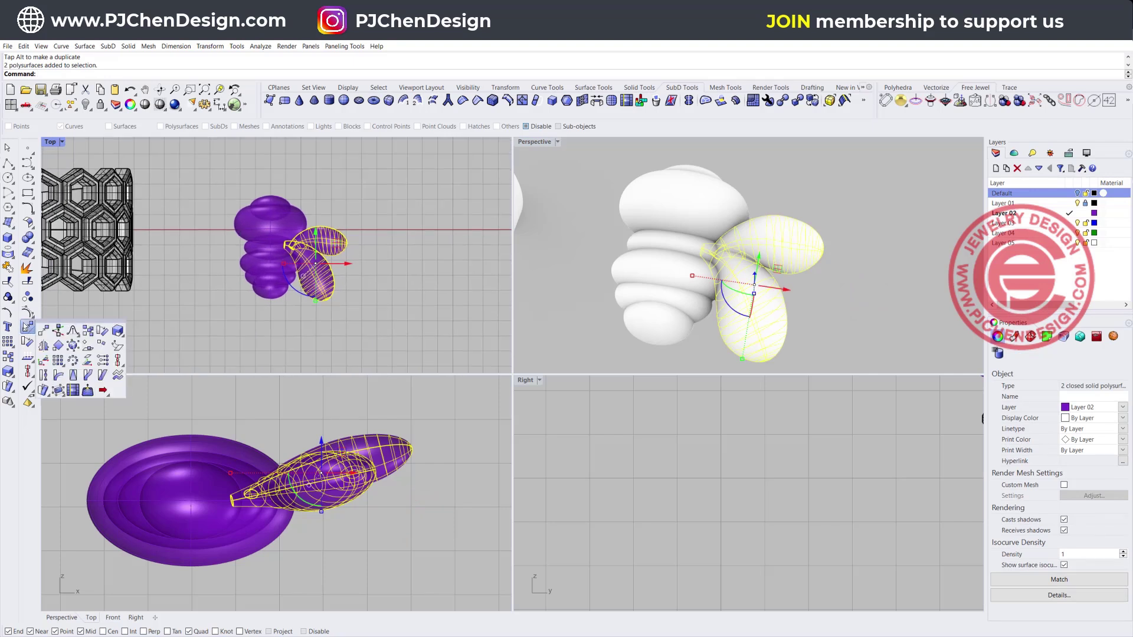
click(44, 346)
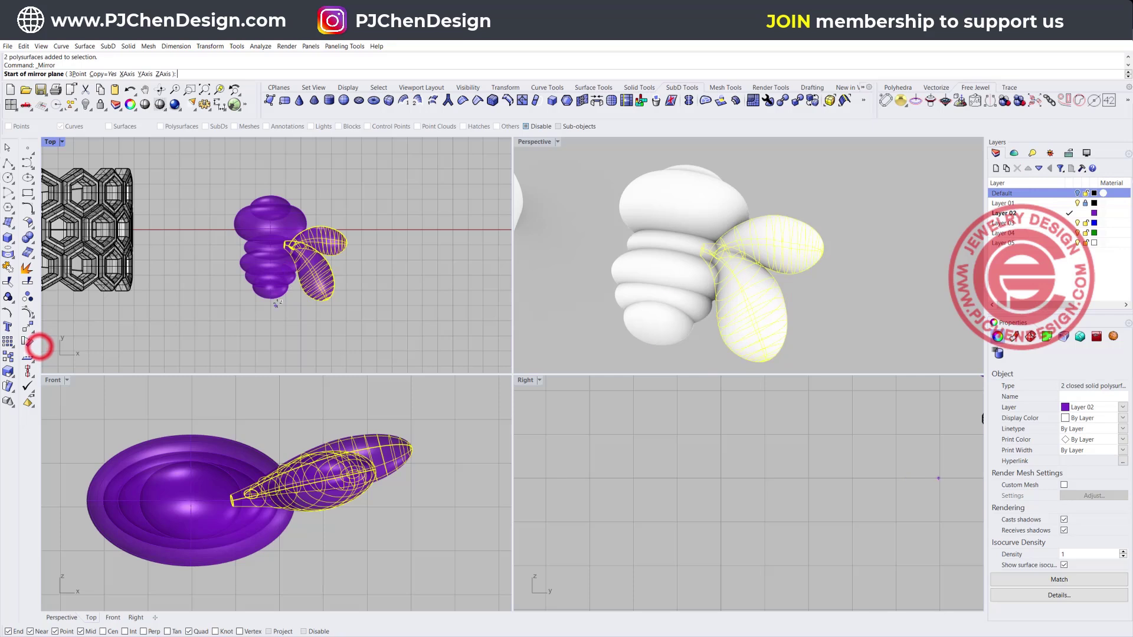
click(273, 288)
click(267, 333)
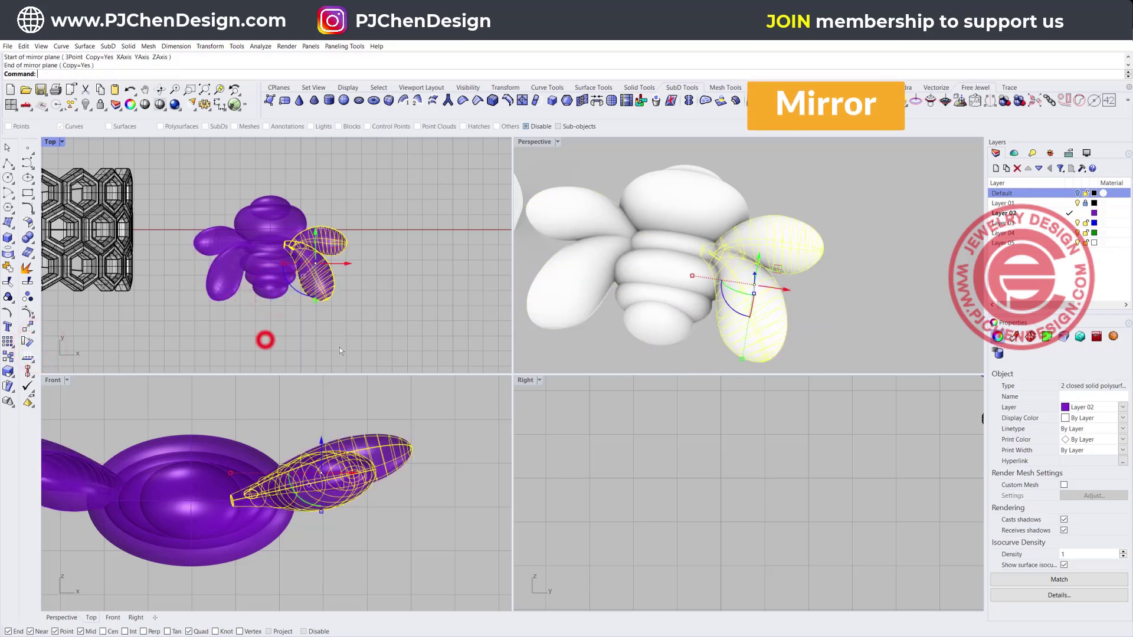
click(392, 342)
right_drag(761, 273, 722, 282)
- Draw a three-point curve rising outward from the bee's head in the top view for the lower antenna segment
scroll(270, 223, up, 6)
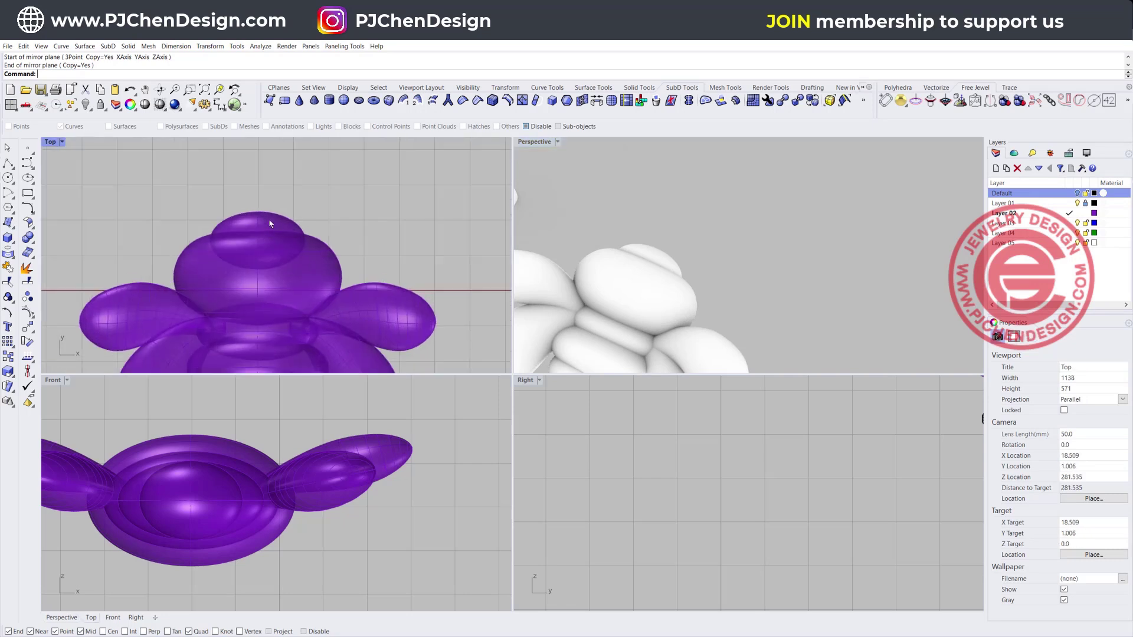
scroll(278, 223, down, 2)
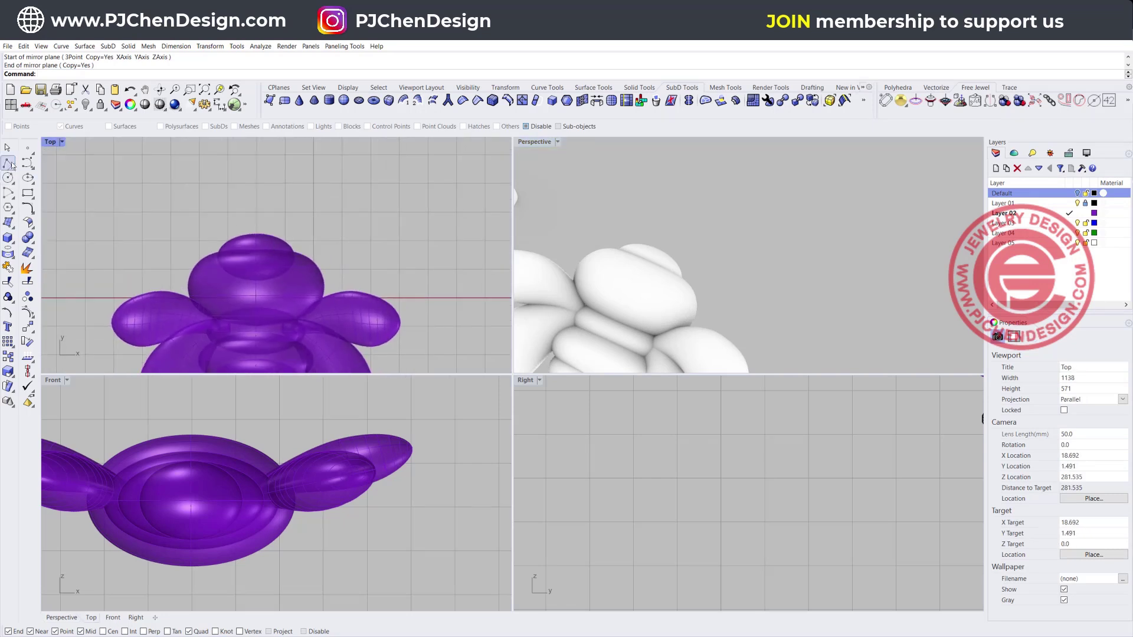
click(30, 162)
scroll(303, 257, up, 3)
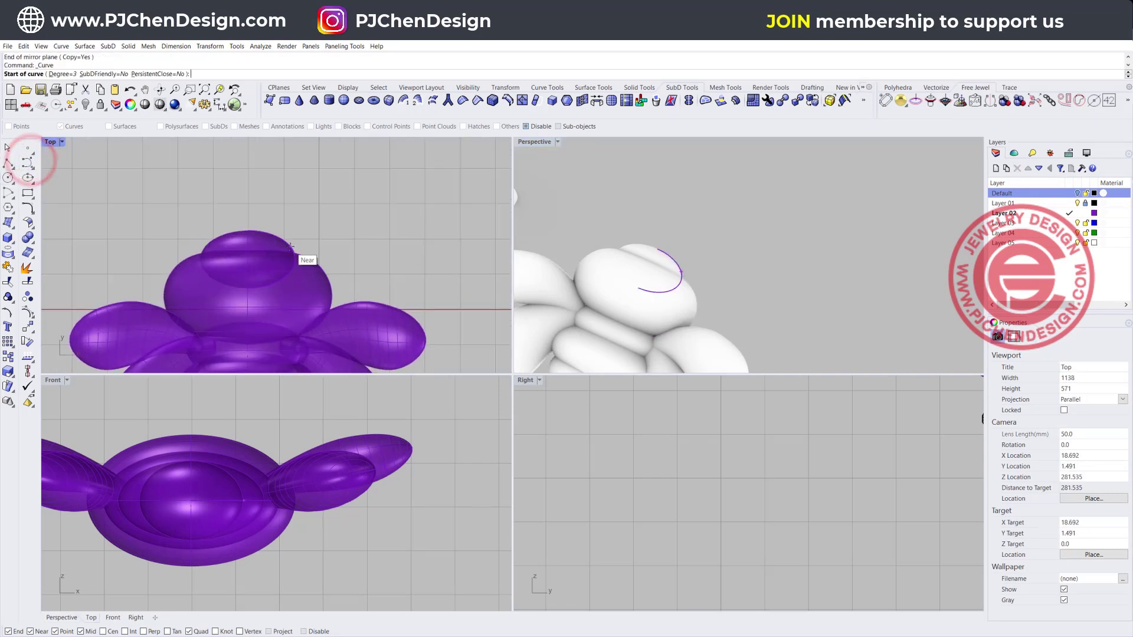
click(259, 243)
click(296, 224)
click(313, 197)
key(Return)
- Draw a second three-point curve from the first one's outer end, bending back inward for the upper antenna segment
key(Return)
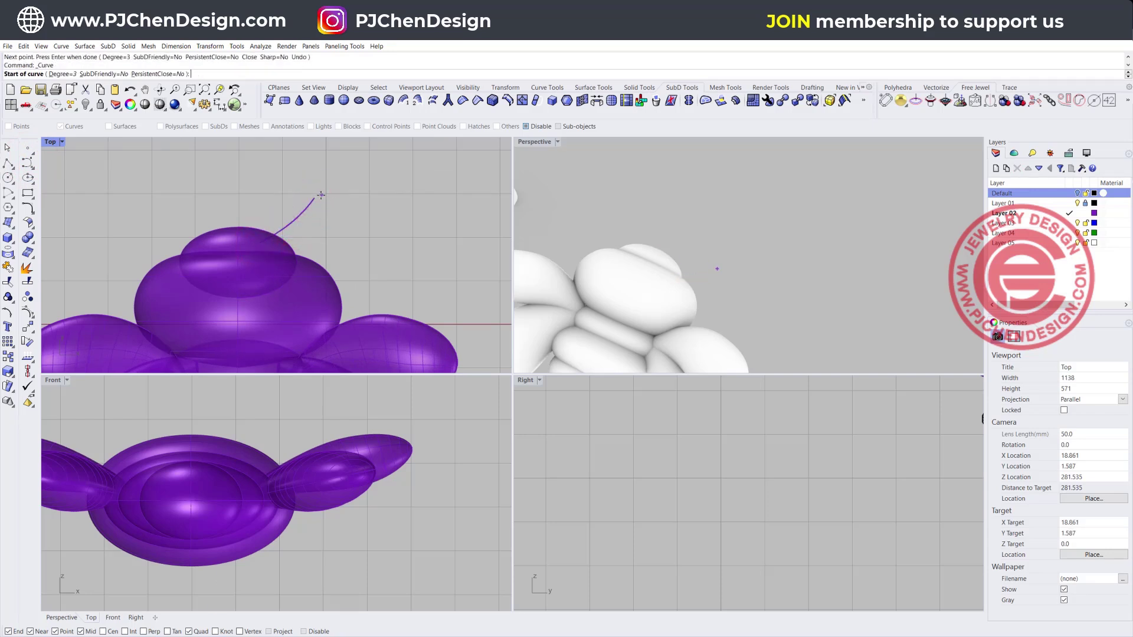
click(317, 195)
right_drag(317, 195, 322, 244)
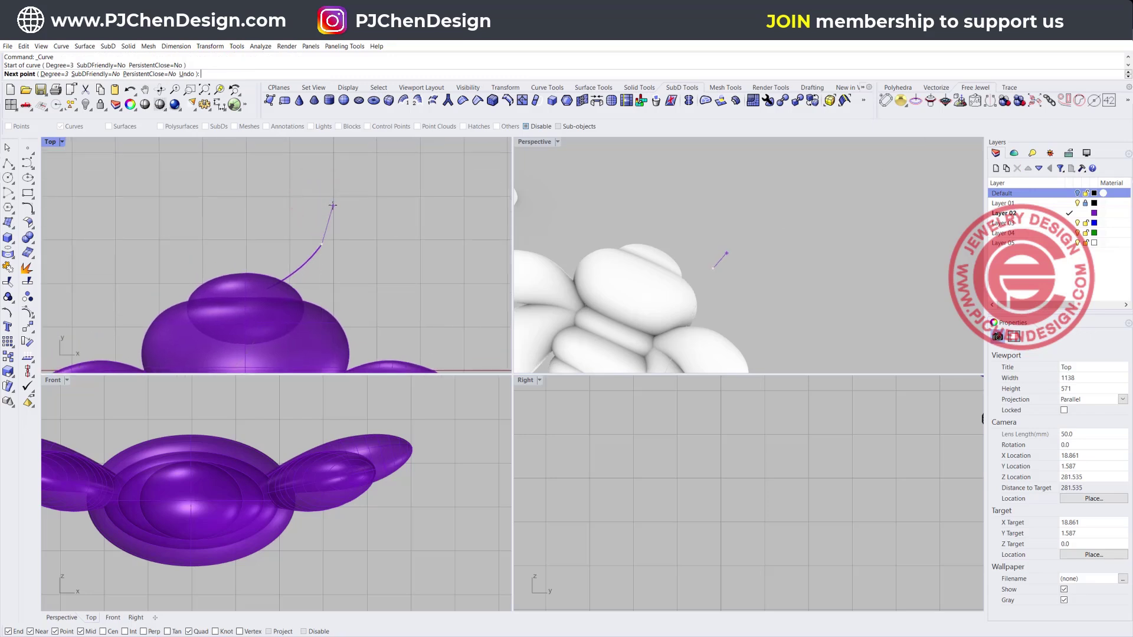
click(333, 205)
click(311, 182)
key(Return)
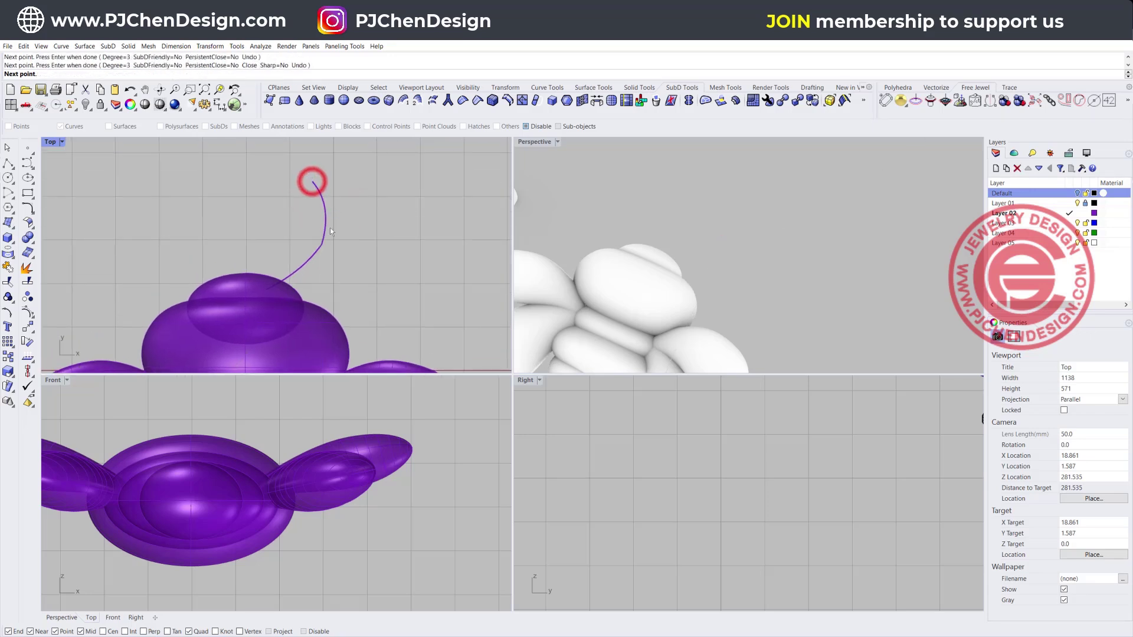
- Pipe the lower antenna curve with round caps, widening from a 0.150 start radius to a 0.203 end radius
click(305, 263)
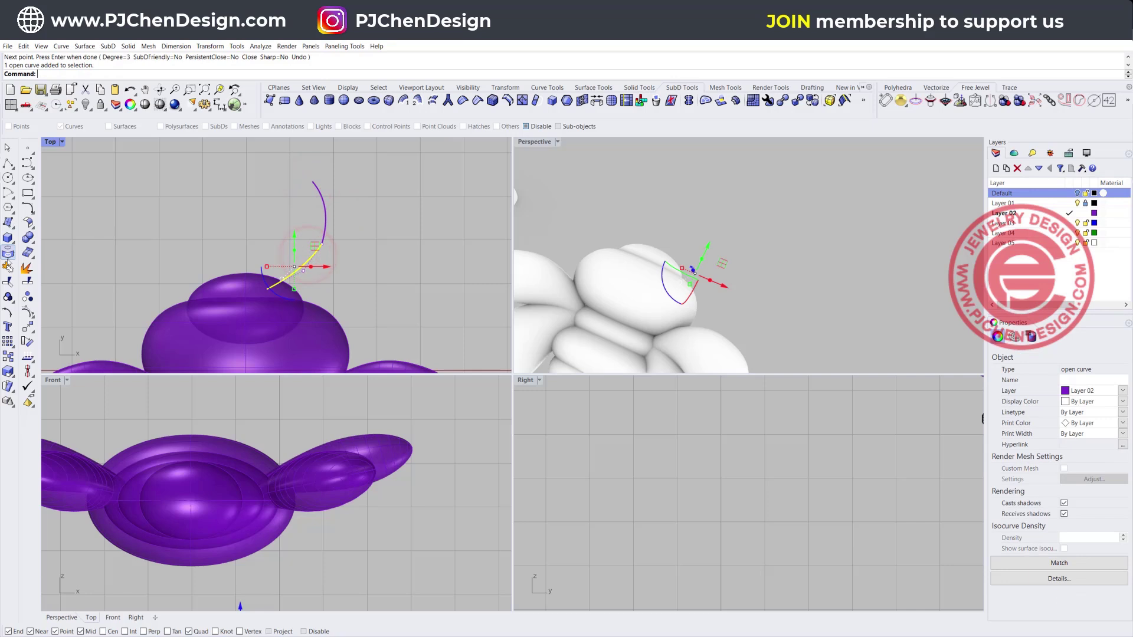
click(8, 239)
click(47, 284)
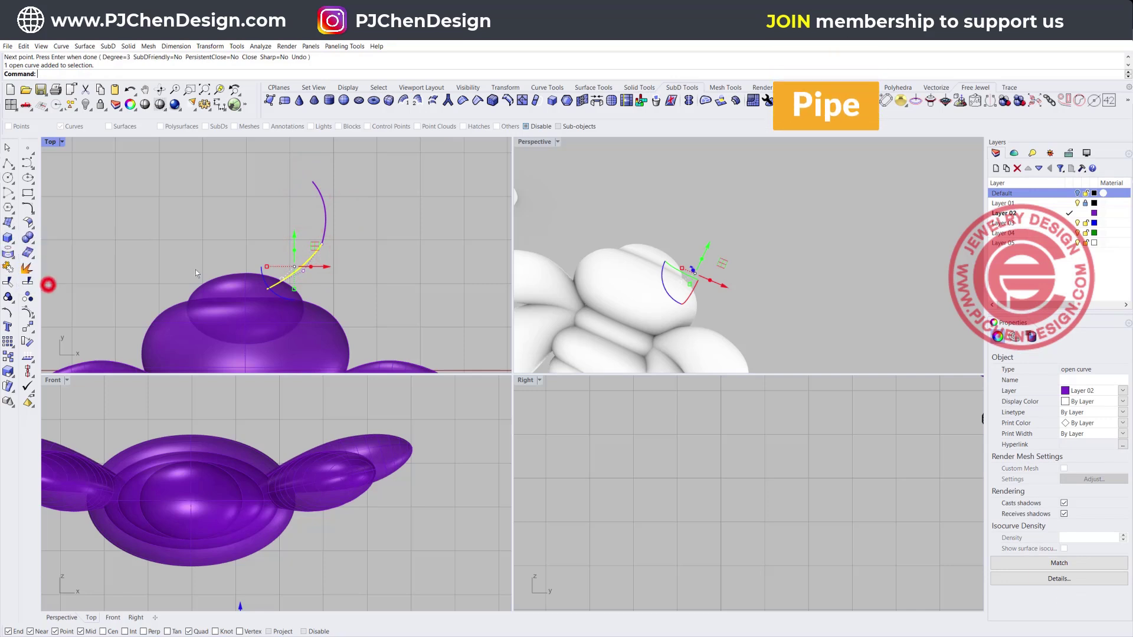
scroll(269, 286, up, 5)
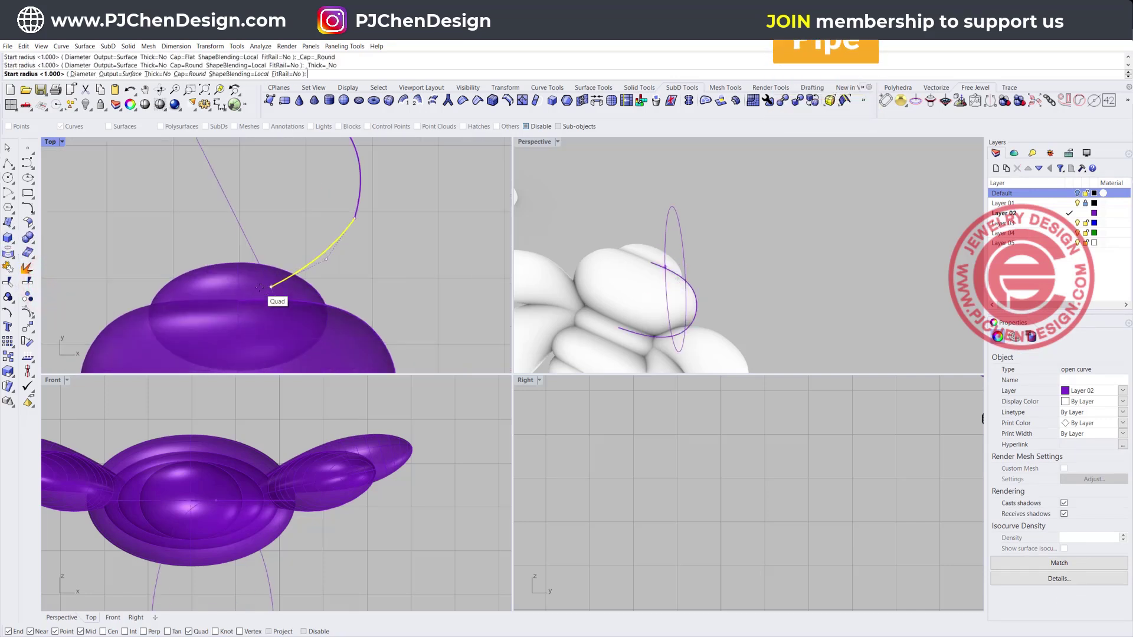
click(270, 275)
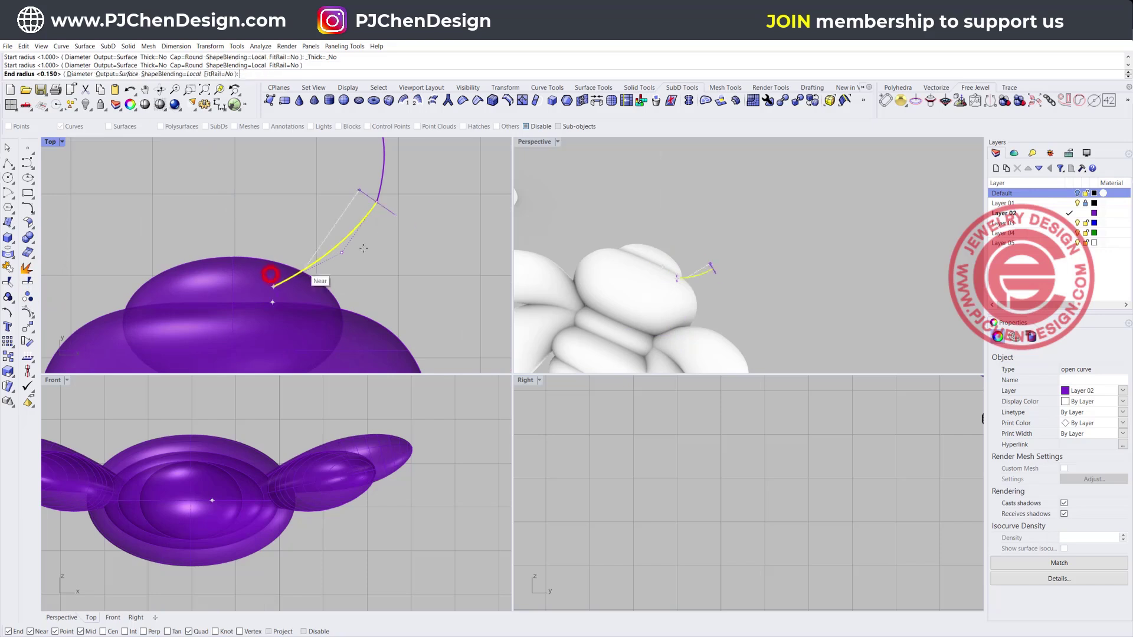
click(398, 215)
key(Return)
right_drag(413, 222, 399, 271)
- Pipe the upper antenna curve with round caps from a 0.108 start radius to a larger end radius, with object snaps disabled
click(420, 236)
click(369, 195)
right_drag(370, 195, 366, 279)
key(Return)
click(303, 631)
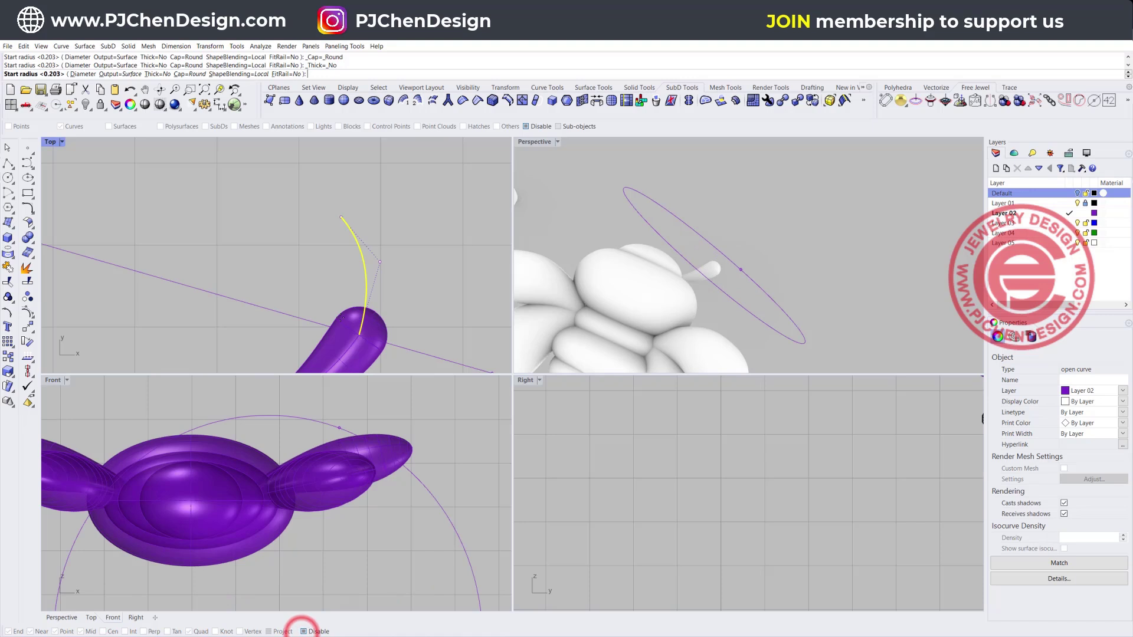
click(368, 335)
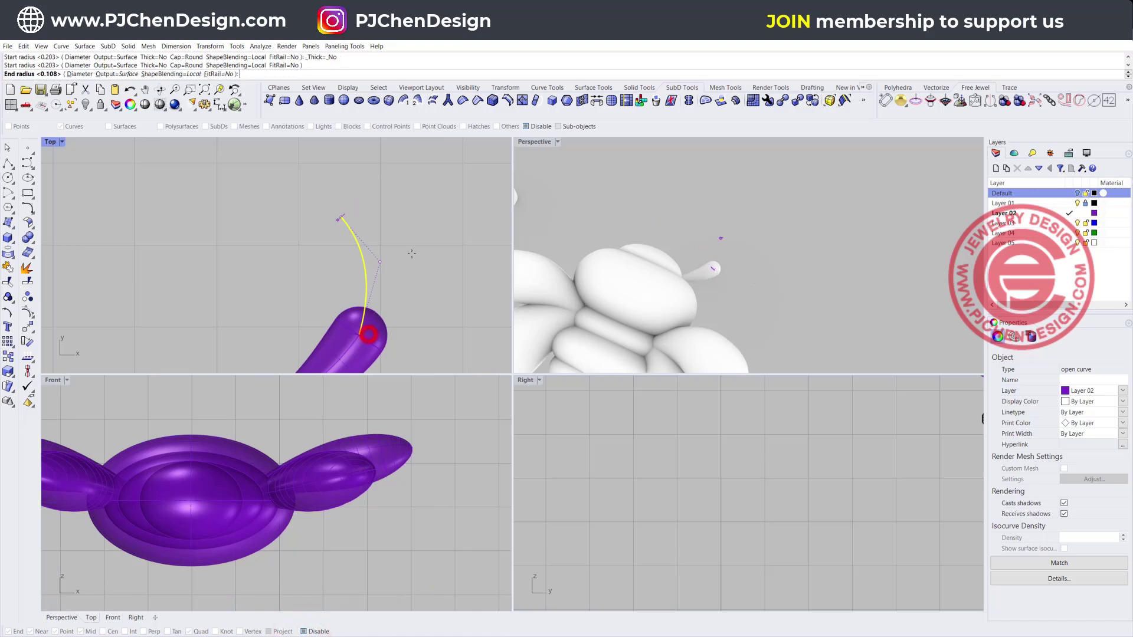
click(370, 228)
key(Return)
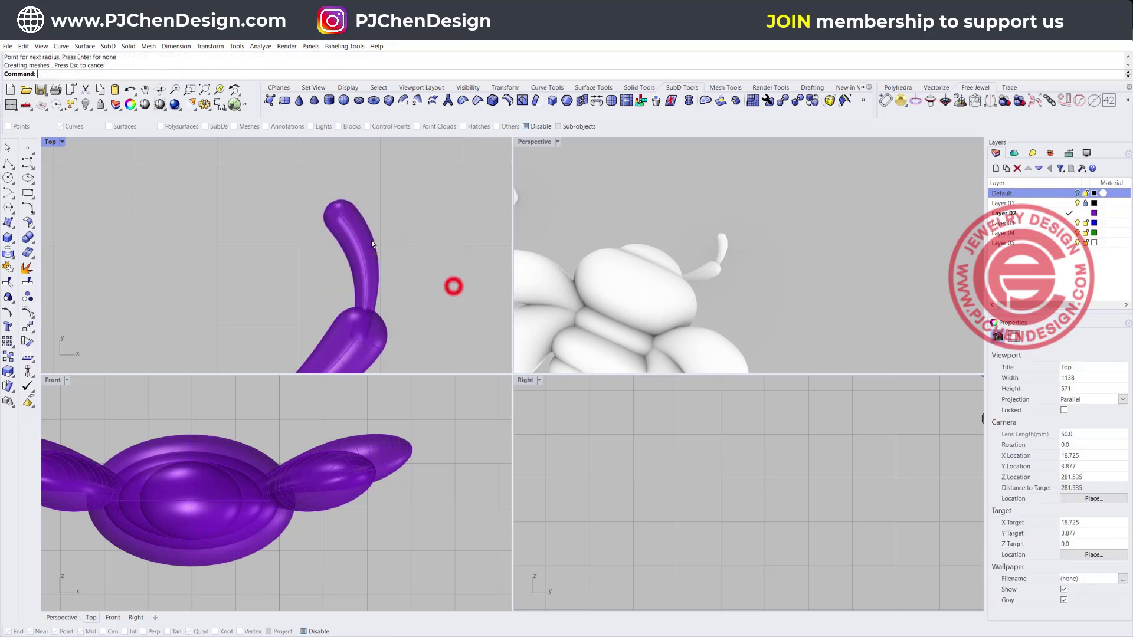
- Scale the upper antenna segment up uniformly, then shorten it along its length in the top view
click(381, 257)
shift+drag(328, 258, 322, 258)
click(430, 281)
scroll(366, 260, down, 4)
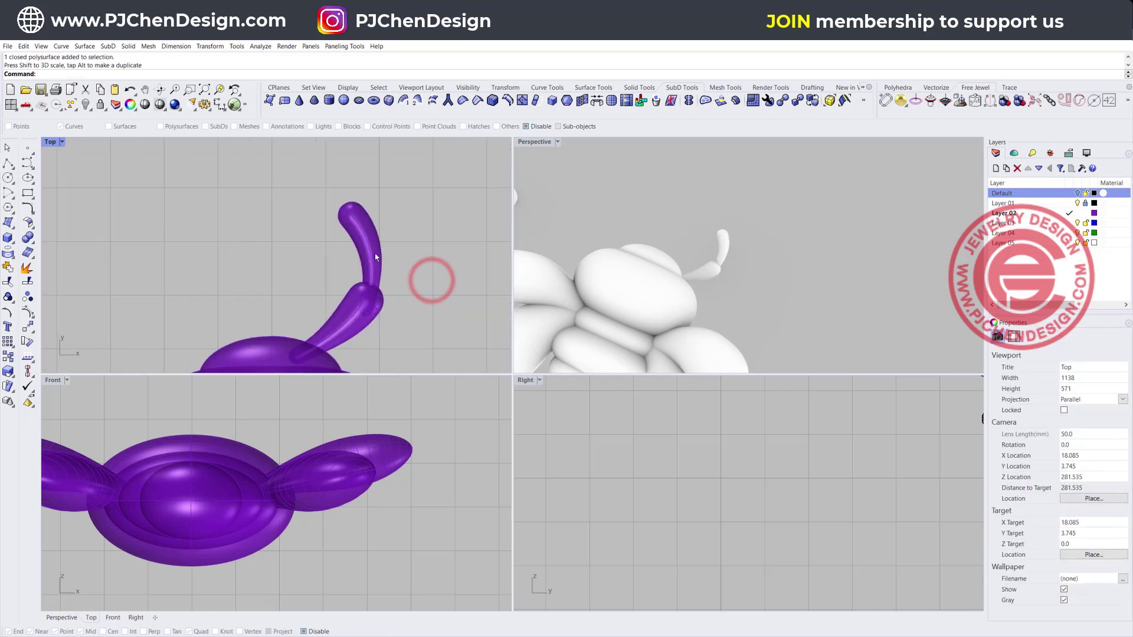
click(376, 254)
drag(359, 305, 359, 294)
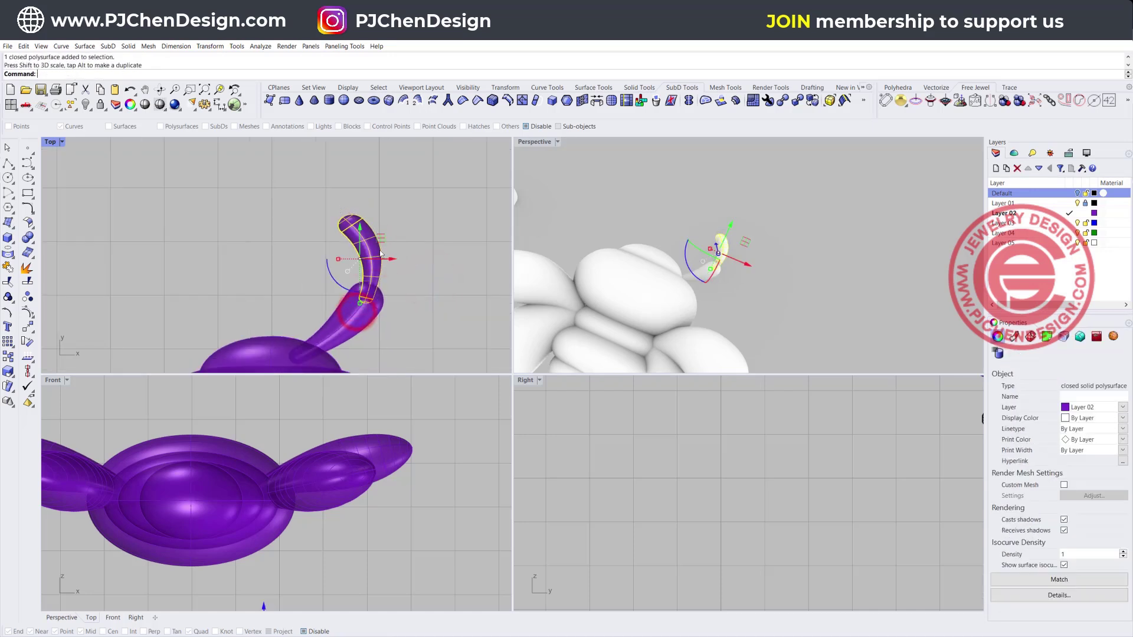
- Move and rotate the upper antenna segment so its base sits on the outer end of the lower segment
drag(385, 242, 383, 253)
drag(340, 287, 327, 278)
click(436, 296)
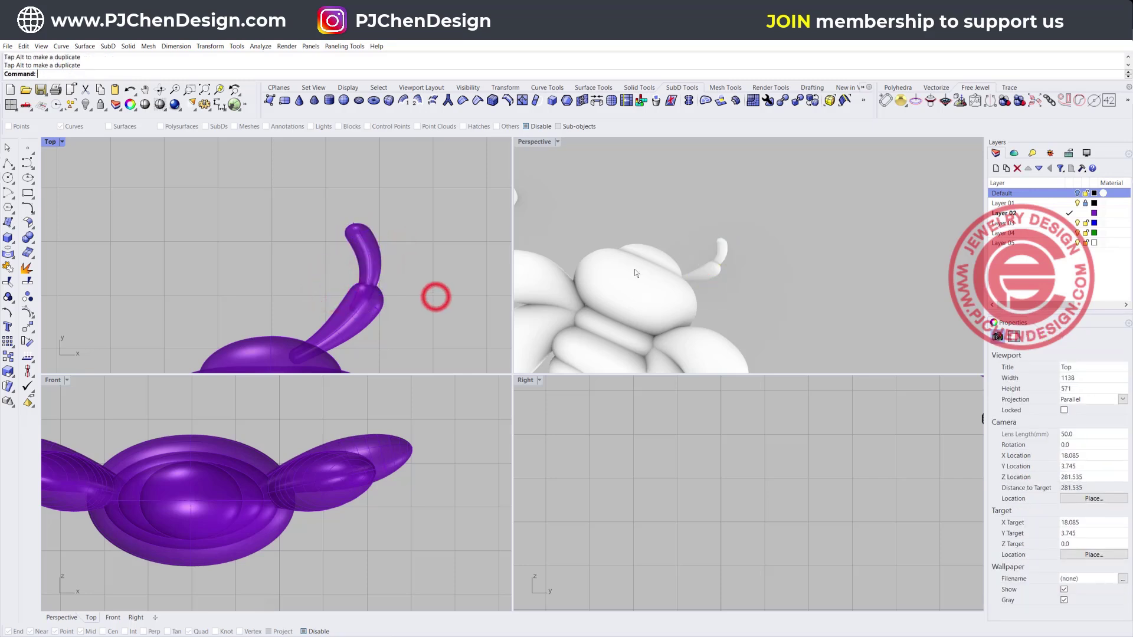
scroll(731, 249, up, 6)
scroll(680, 309, down, 2)
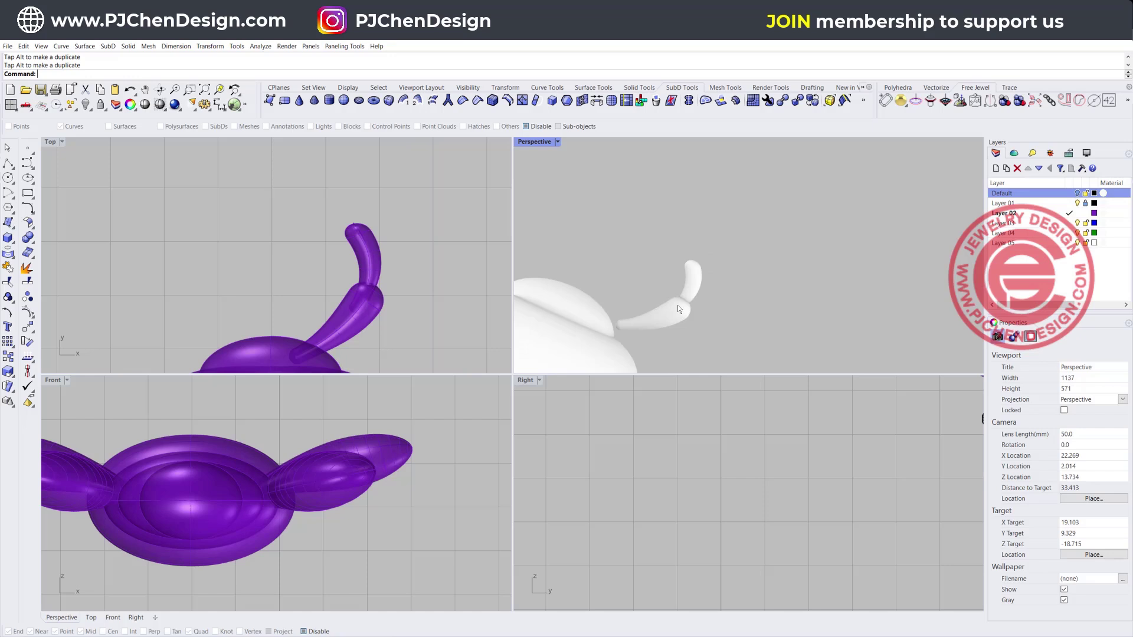
- Raise both antenna segments in the front view to the mid-height of the bee's head
drag(718, 327, 660, 277)
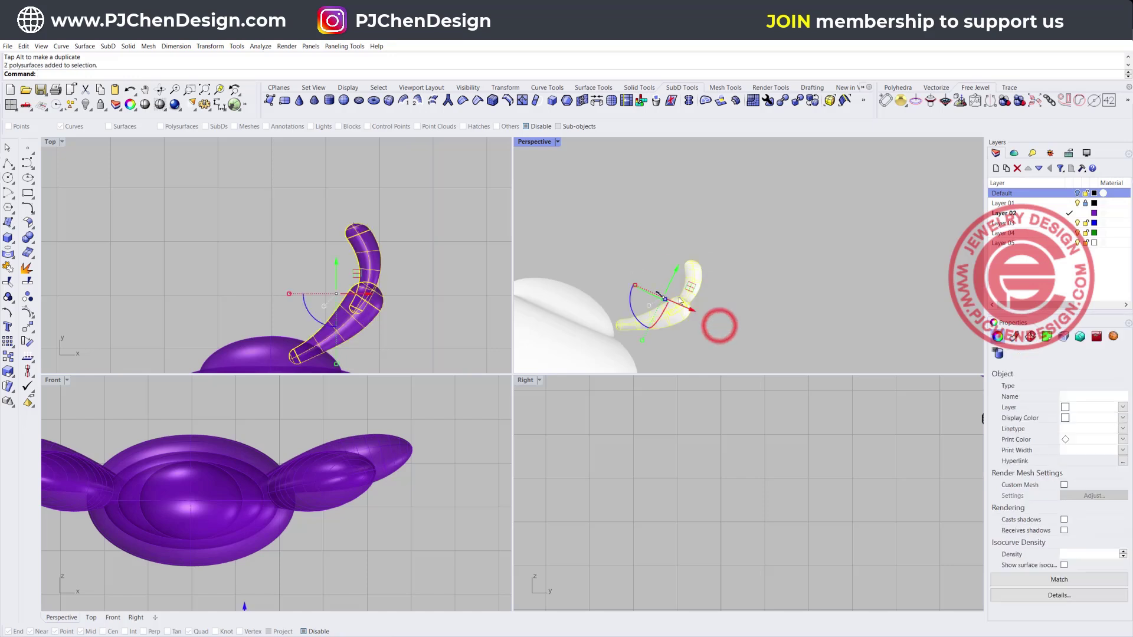
scroll(665, 301, down, 4)
scroll(366, 536, down, 4)
drag(284, 572, 284, 481)
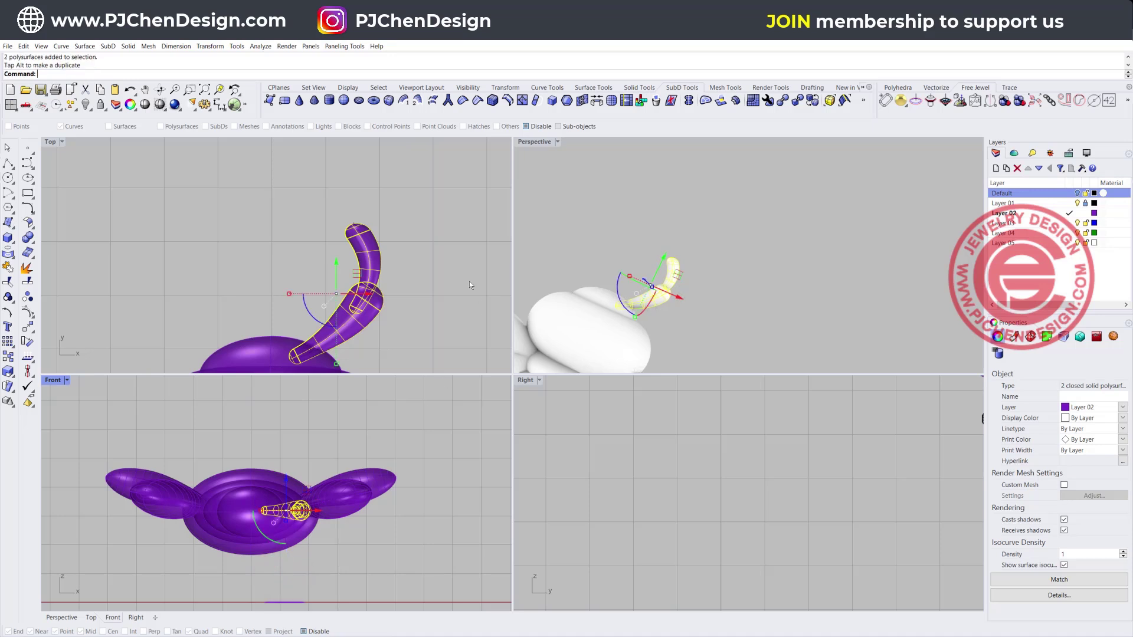
click(469, 281)
- Mirror the antenna segments and their curves about the bee's vertical centreline in the top view
drag(420, 328, 253, 247)
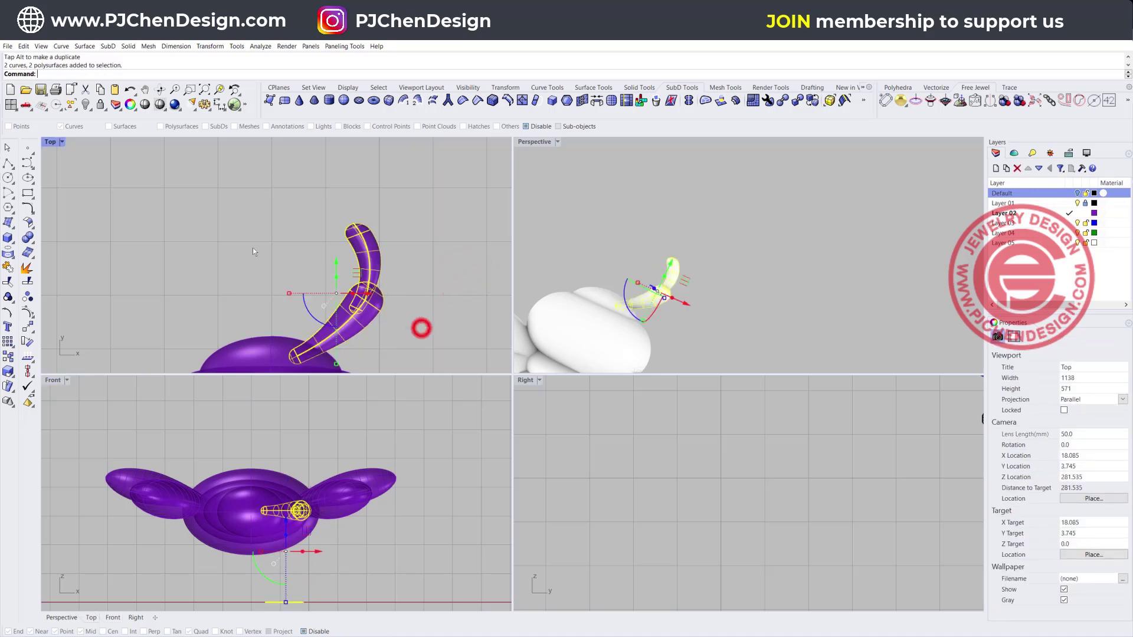
click(28, 328)
click(45, 345)
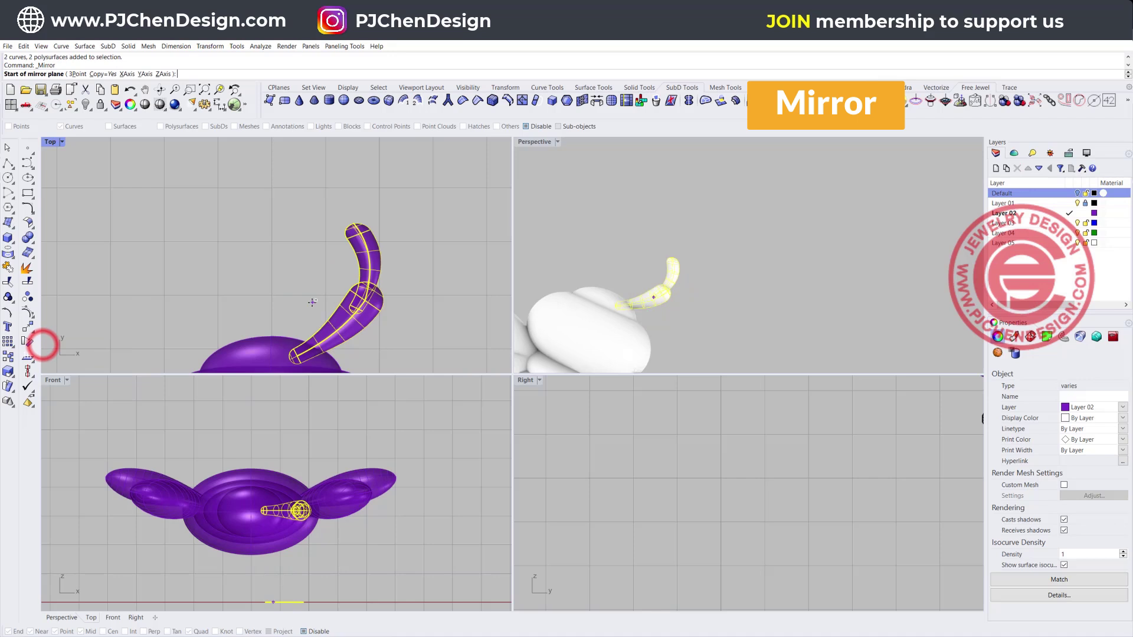
click(270, 336)
click(270, 244)
click(427, 324)
scroll(426, 324, down, 5)
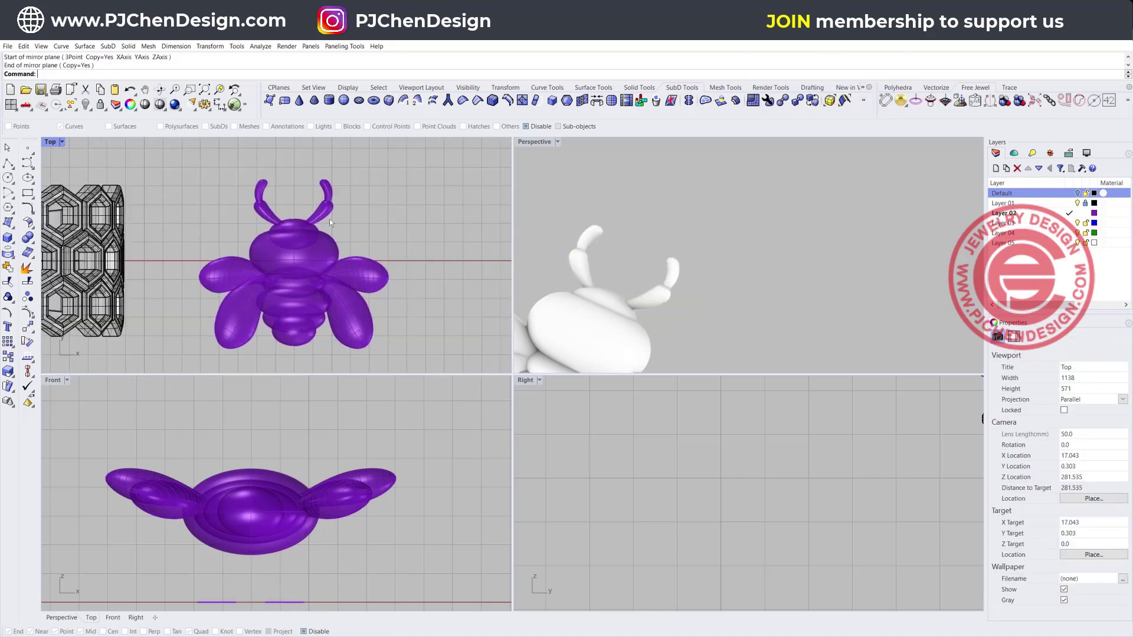
- Duplicate one antenna beside the head in the top view, then rotate and scale the copy to form a front leg
scroll(328, 242, up, 4)
right_drag(365, 195, 354, 213)
drag(348, 209, 419, 184)
drag(366, 221, 447, 187)
click(430, 241)
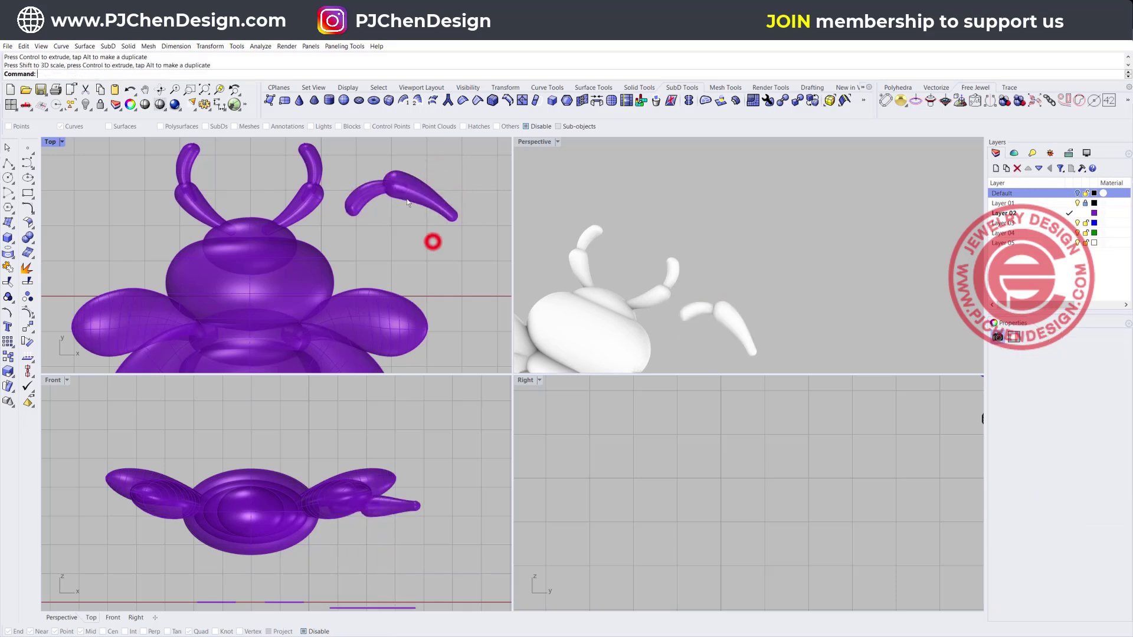
- Place the front leg against the thorax just above the upper left wing and mirror it about the bee's centreline
click(407, 228)
drag(421, 175, 152, 242)
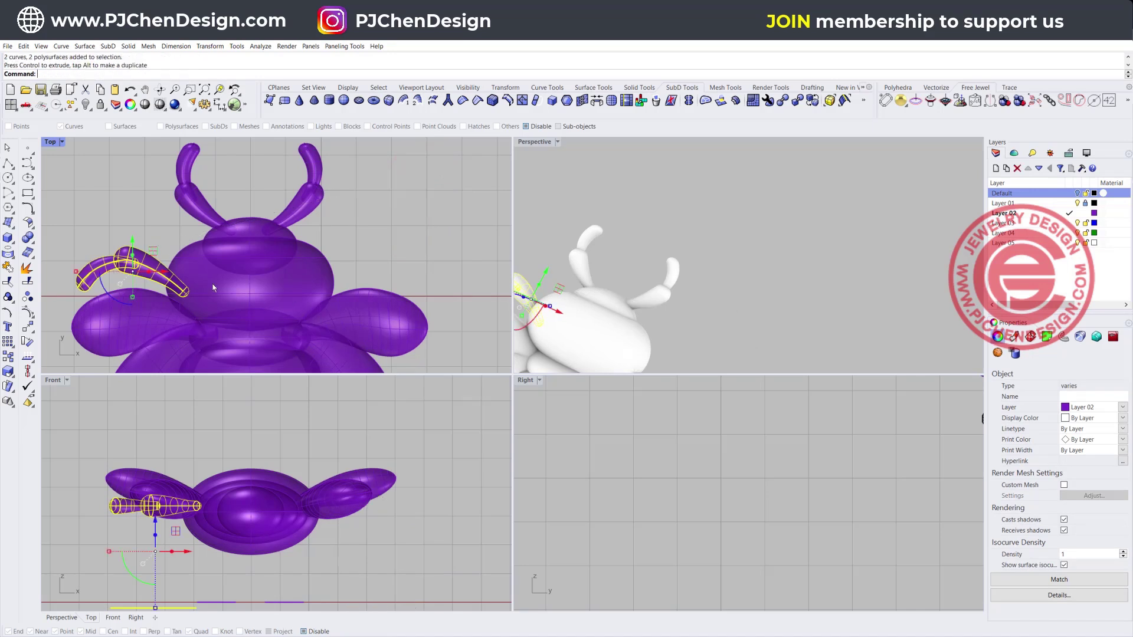
click(28, 328)
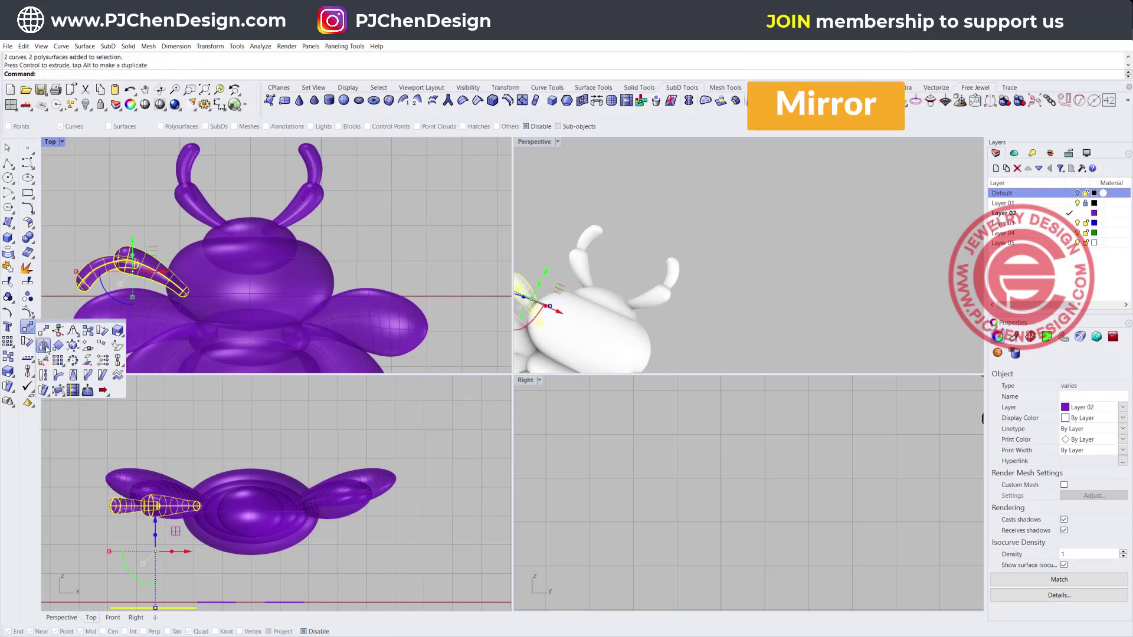
click(45, 346)
click(250, 220)
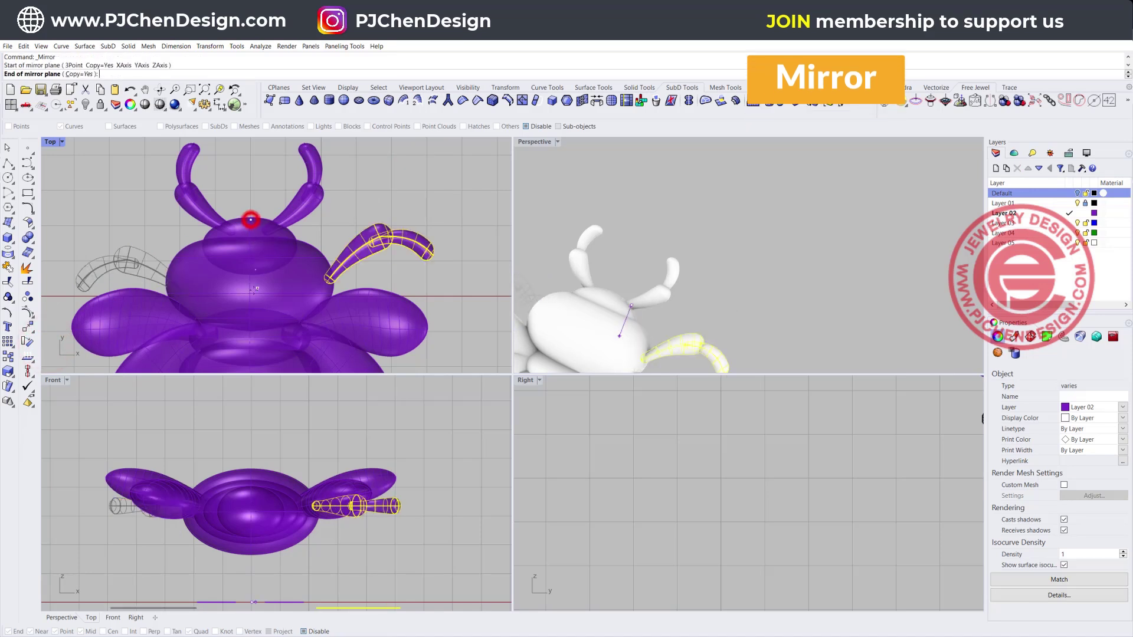
click(252, 307)
click(474, 301)
scroll(697, 297, down, 5)
right_drag(697, 297, 693, 238)
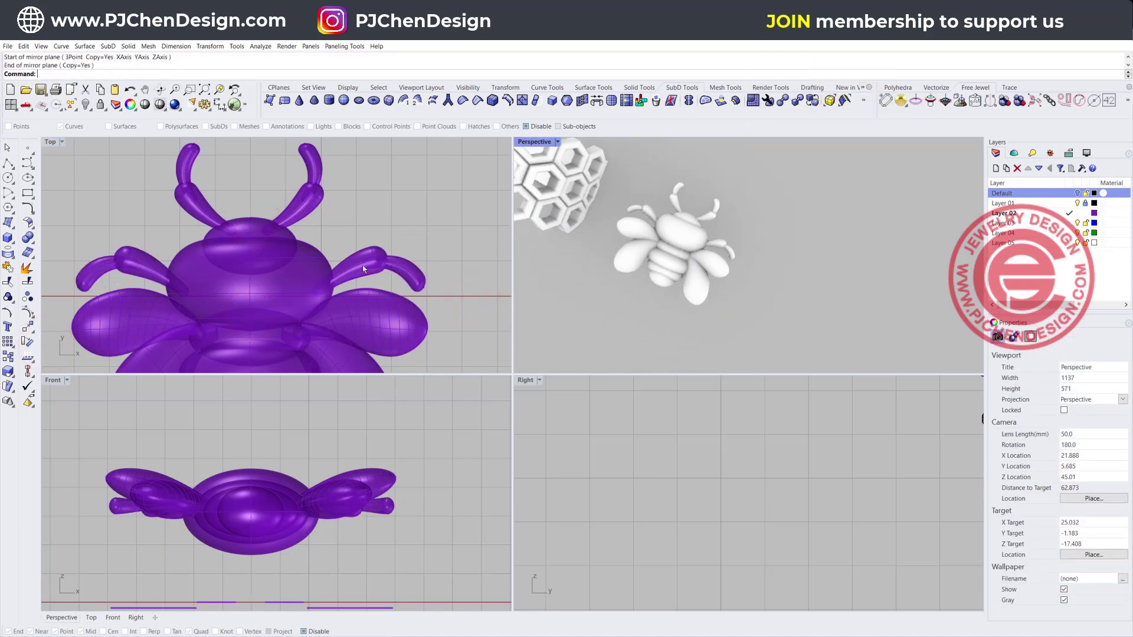
- Copy a front leg down to the abdomen and rotate it so it points backward from the tail's right side
right_drag(321, 222, 338, 154)
drag(471, 192, 398, 167)
scroll(401, 171, down, 2)
right_drag(402, 171, 401, 141)
drag(412, 145, 362, 317)
drag(314, 361, 363, 355)
right_drag(361, 354, 357, 287)
drag(314, 232, 357, 252)
click(412, 293)
scroll(307, 248, up, 4)
drag(388, 288, 327, 271)
scroll(327, 270, down, 1)
- Mirror the rear leg about the bee's centreline through the abdomen
click(28, 326)
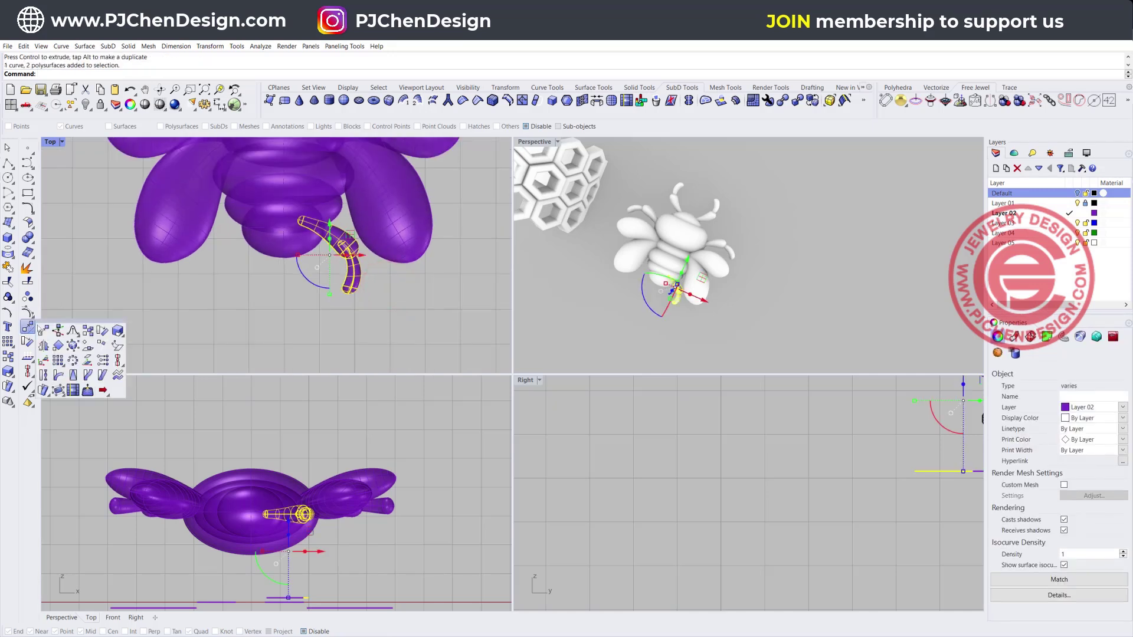
click(43, 346)
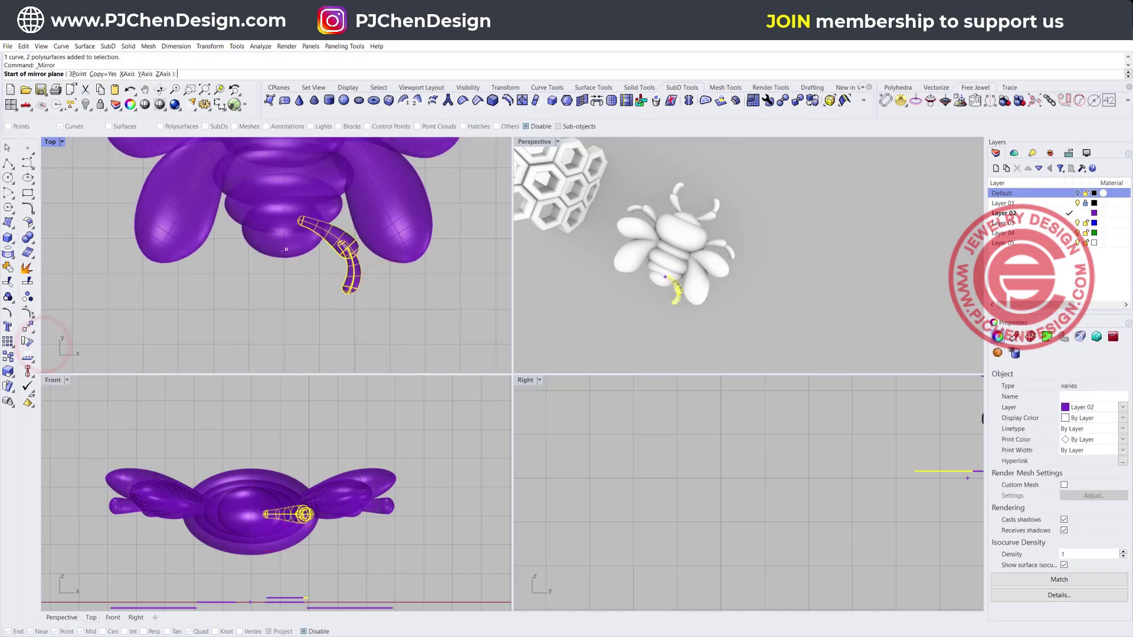
click(284, 245)
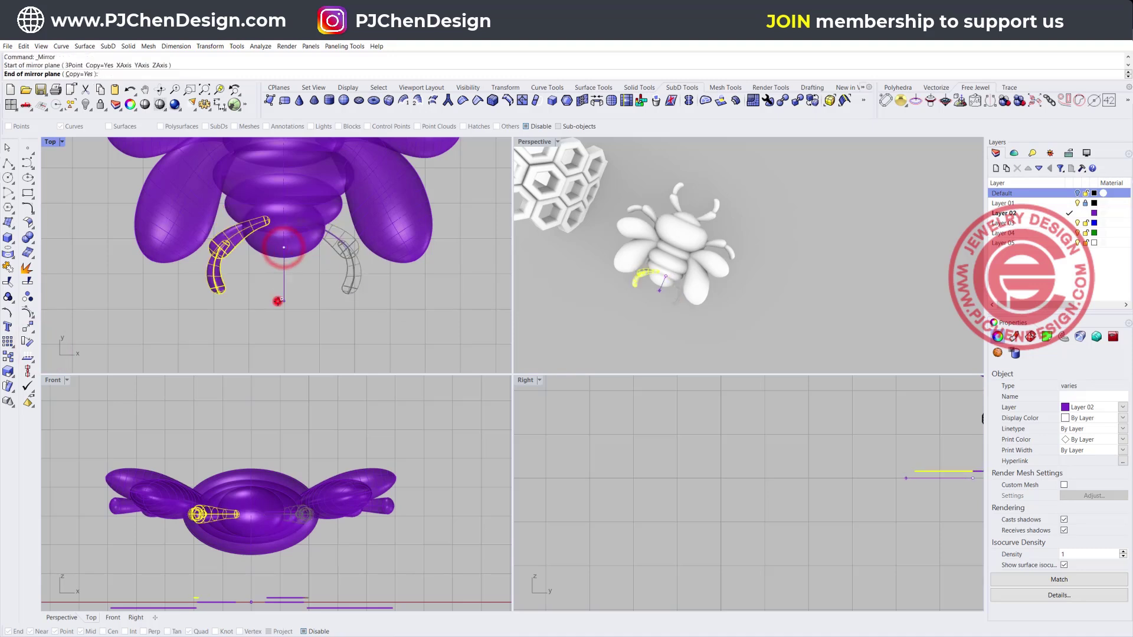
click(278, 301)
click(378, 346)
scroll(423, 268, down, 2)
right_drag(349, 224, 338, 268)
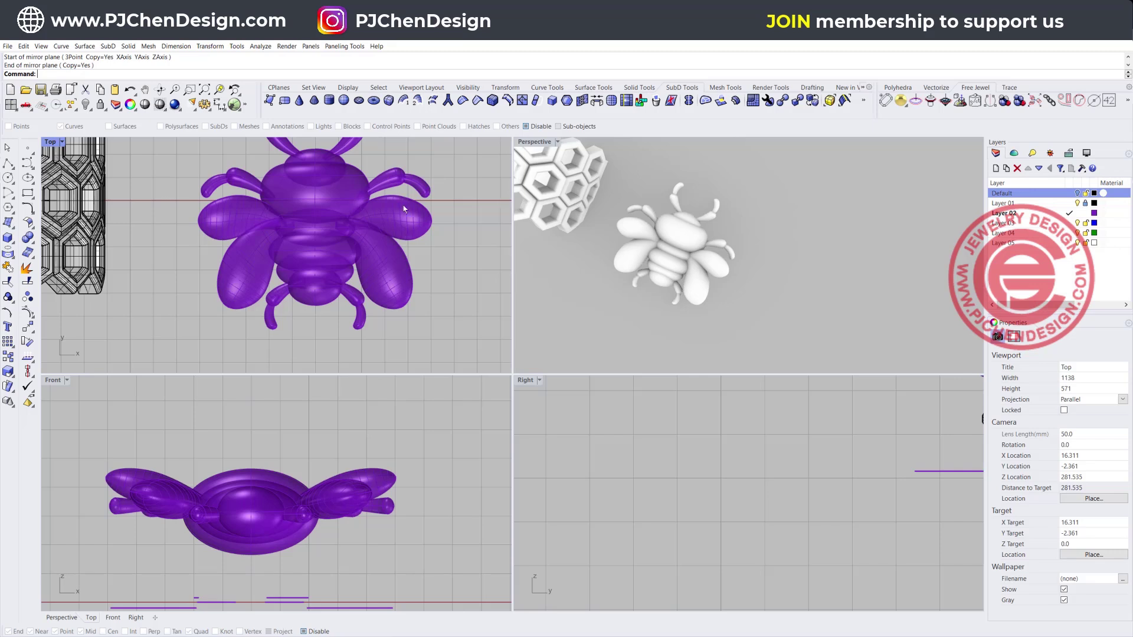
- Group all the bee's curves, surfaces and polysurfaces together
scroll(404, 209, down, 5)
drag(321, 171, 426, 314)
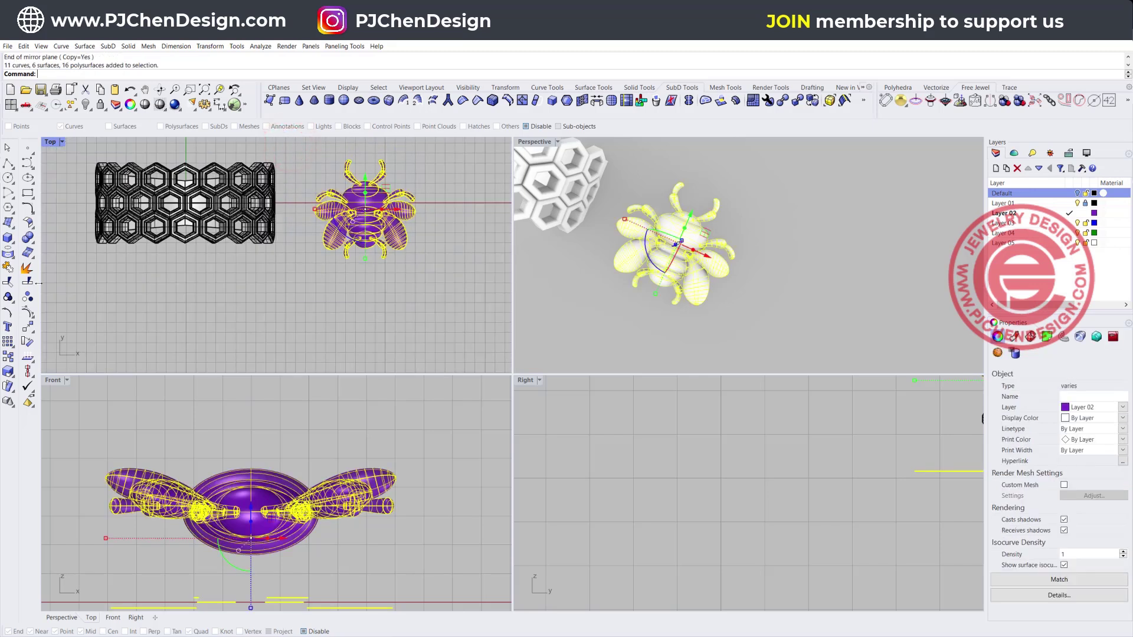
click(8, 296)
- Move the bee group over the middle of the honeycomb ring and raise it onto the top of the band
right_drag(377, 218, 411, 231)
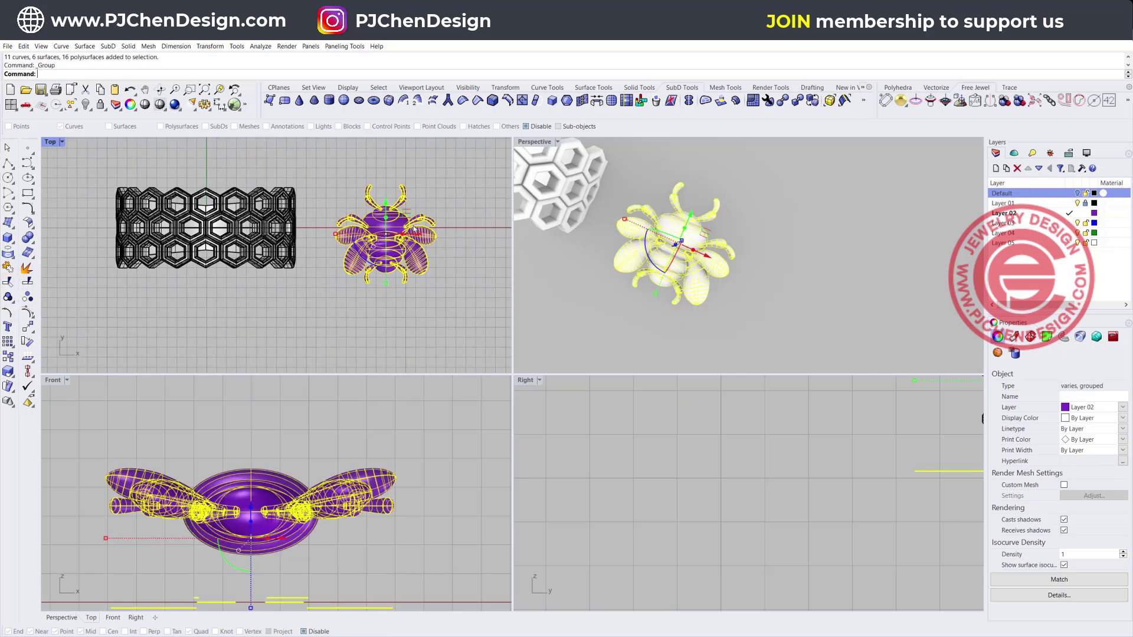
drag(405, 213, 224, 201)
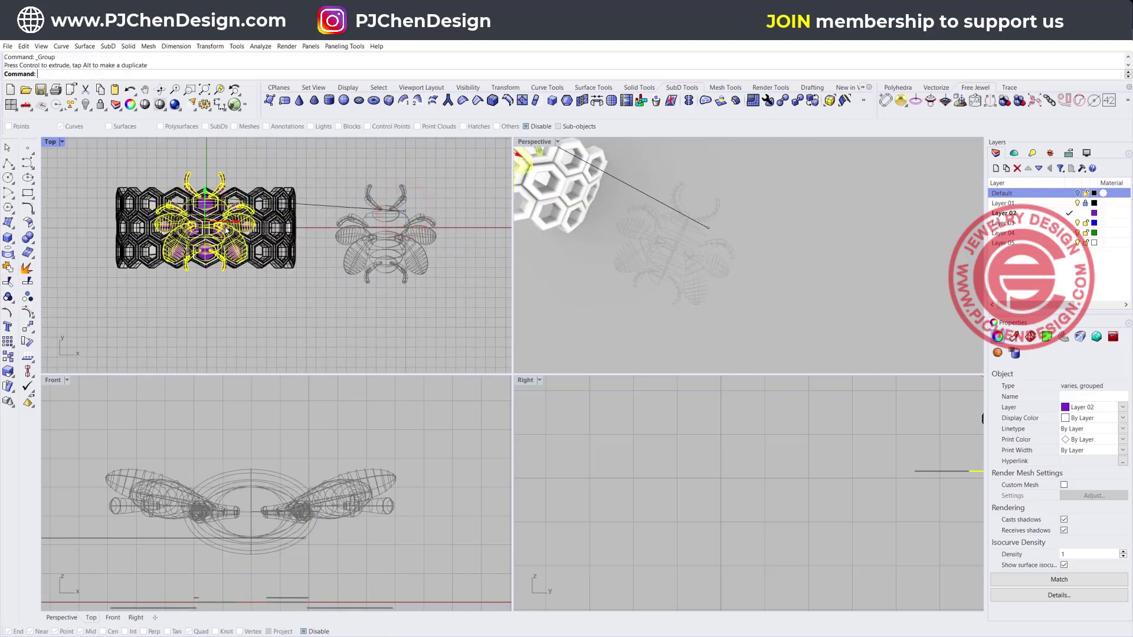
scroll(217, 506, down, 8)
right_drag(127, 472, 349, 488)
drag(274, 511, 274, 426)
click(419, 450)
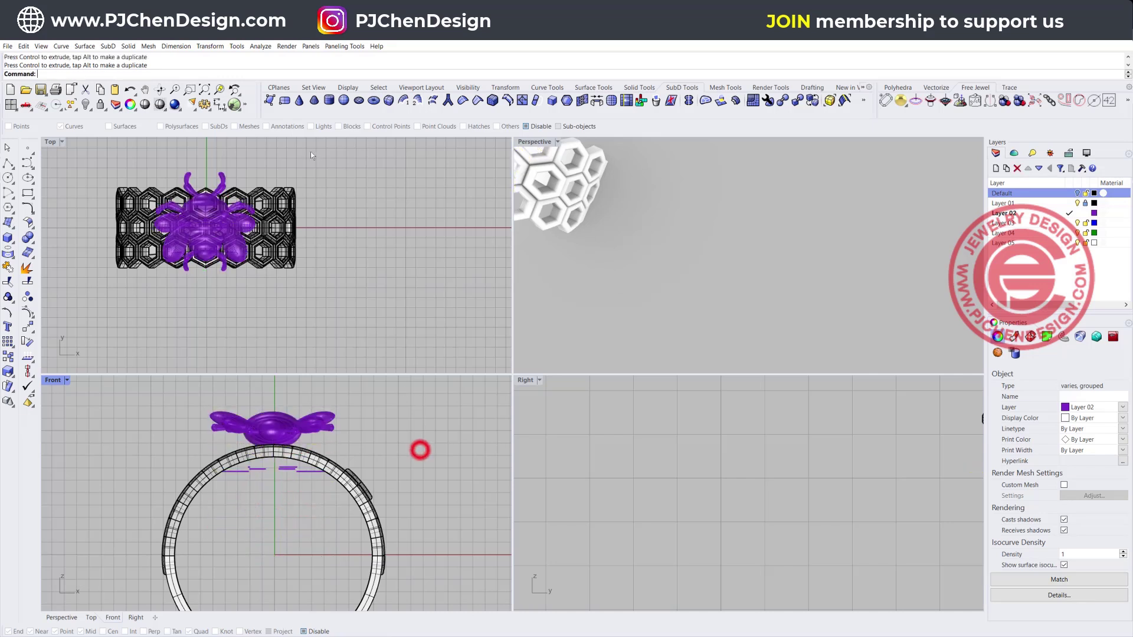
- Lower the bee group slightly in the front view so its belly sinks into the top of the ring
scroll(223, 241, up, 3)
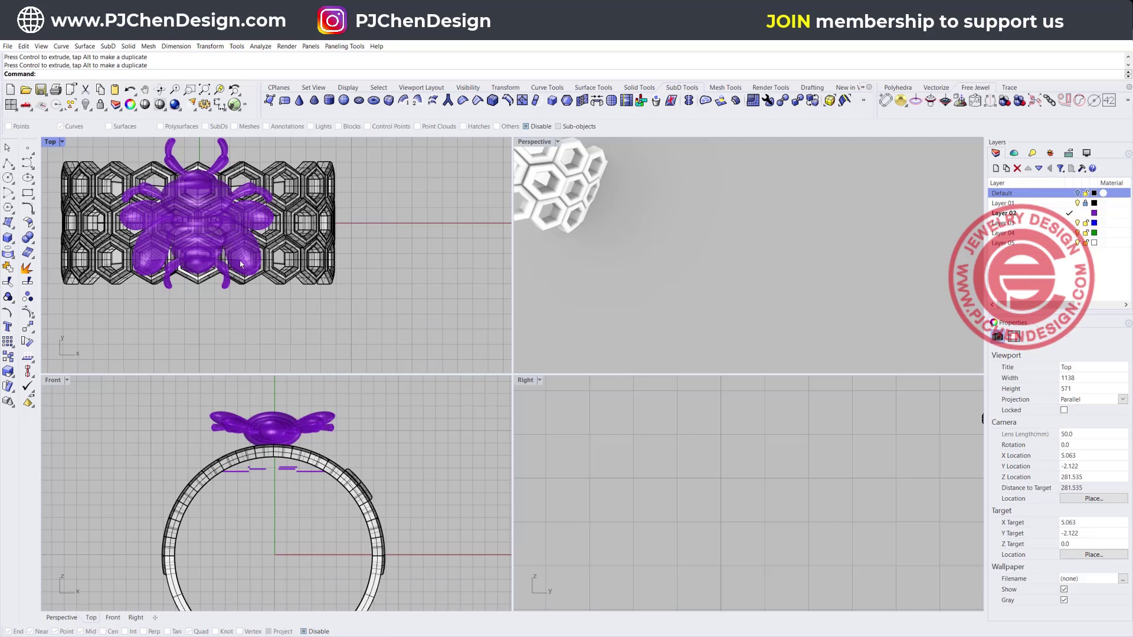
scroll(246, 213, up, 3)
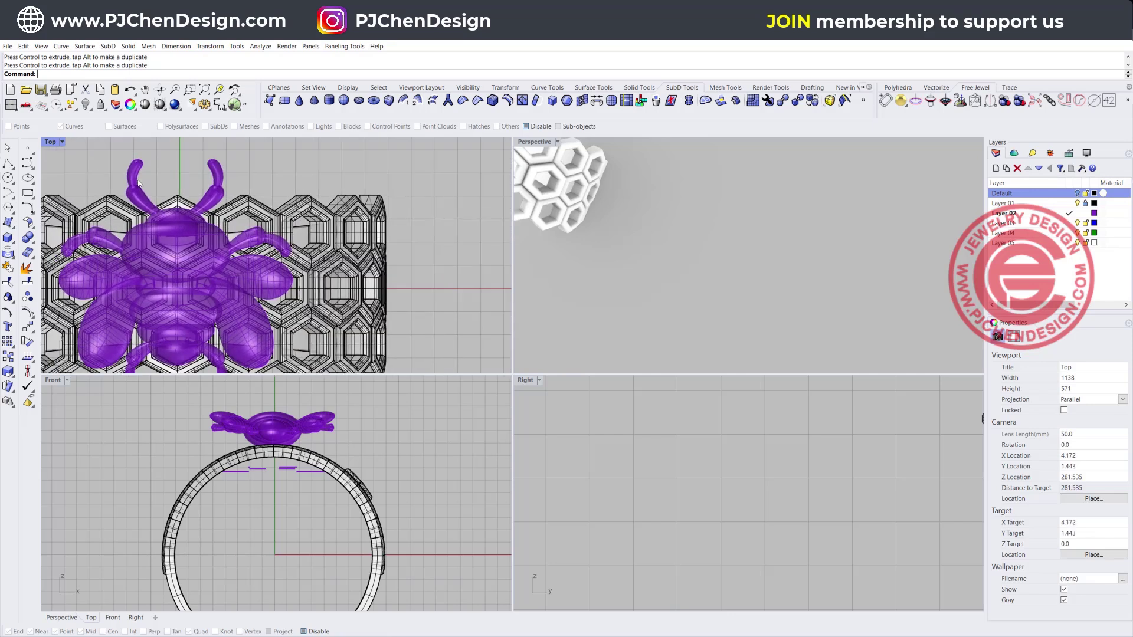
right_drag(213, 224, 289, 216)
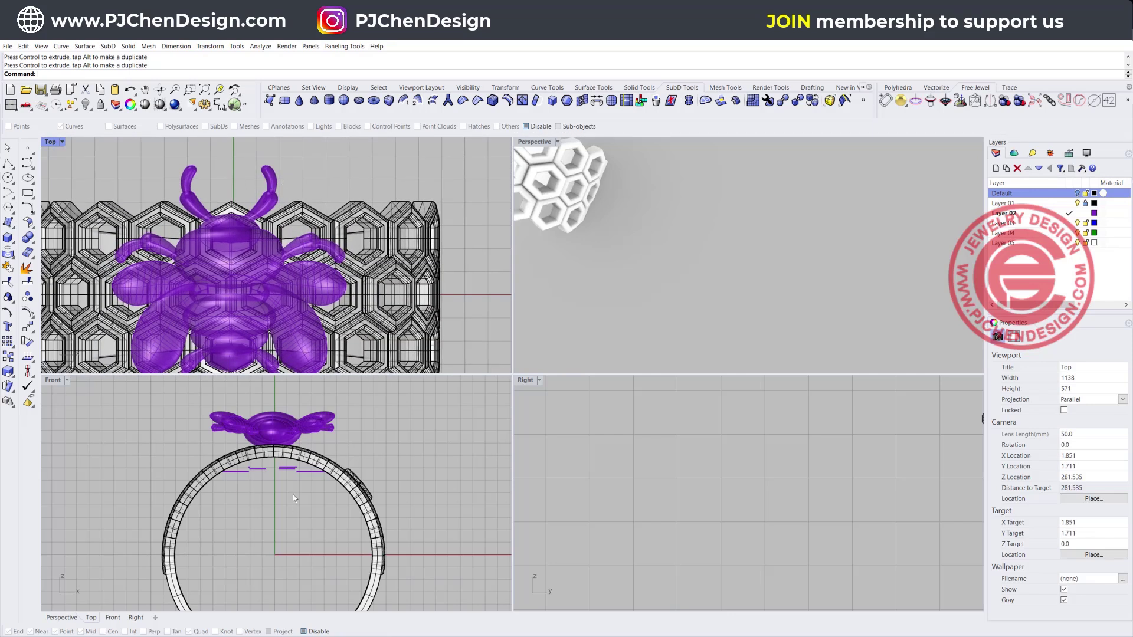
scroll(293, 497, up, 3)
click(277, 437)
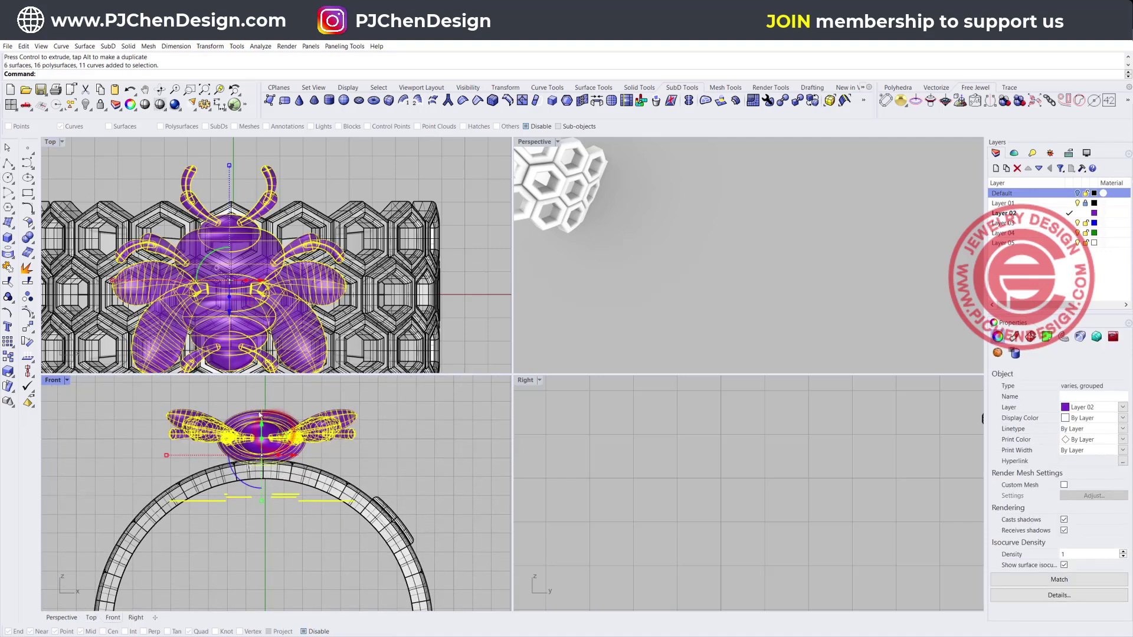
drag(261, 421, 268, 431)
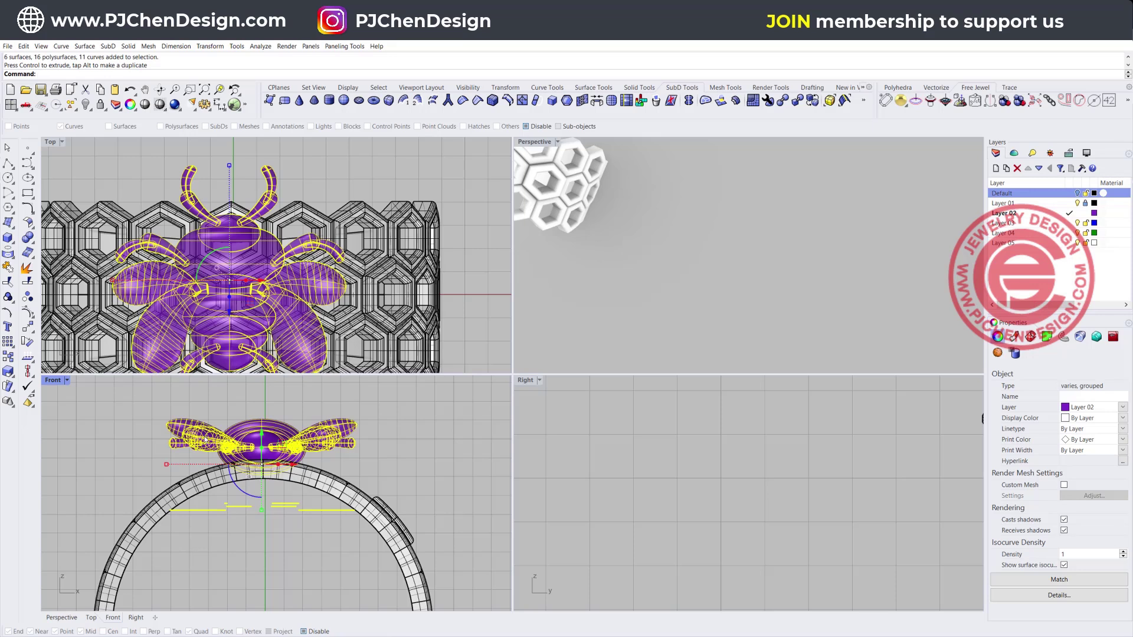
- Ungroup the bee, exclude the construction curves from the selection, and regroup only its surfaces and polysurfaces
click(28, 298)
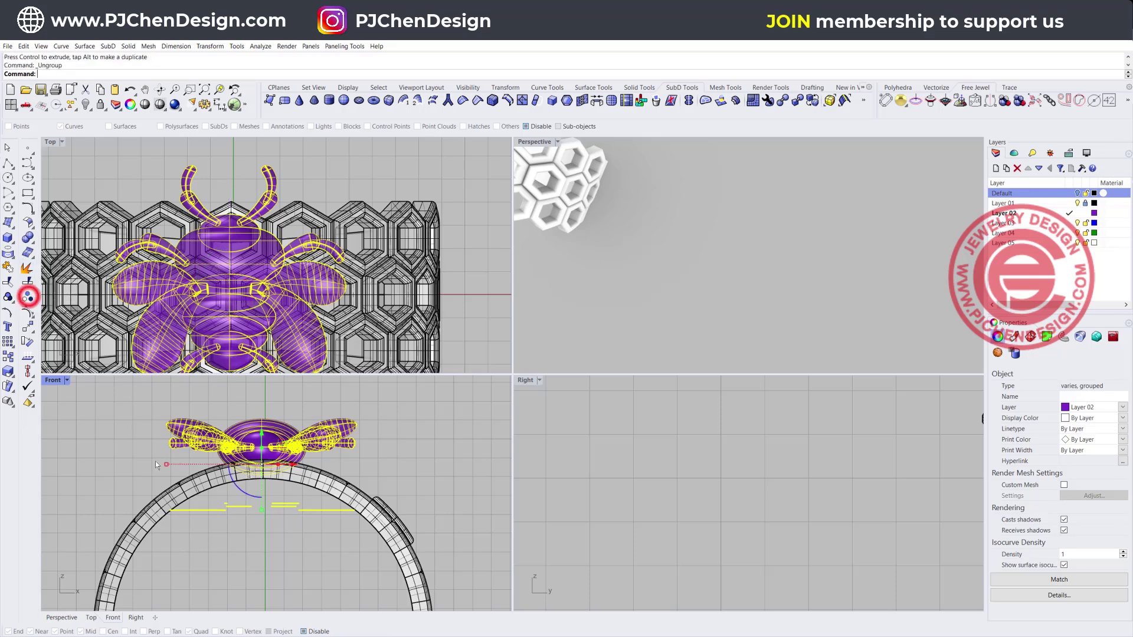
ctrl+drag(113, 485, 448, 582)
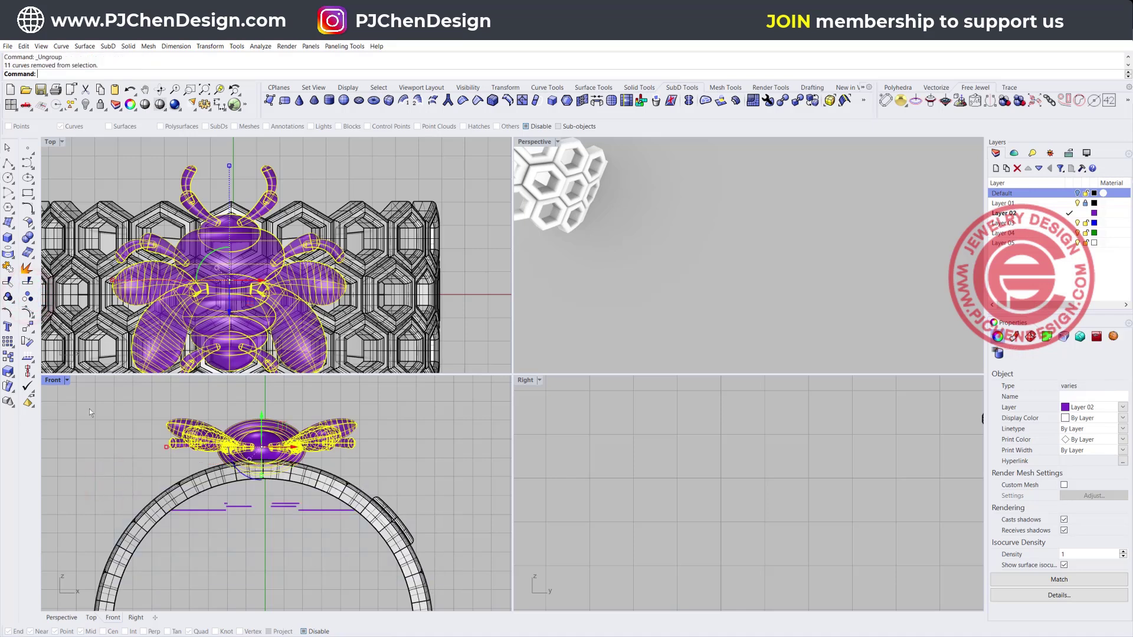
click(8, 297)
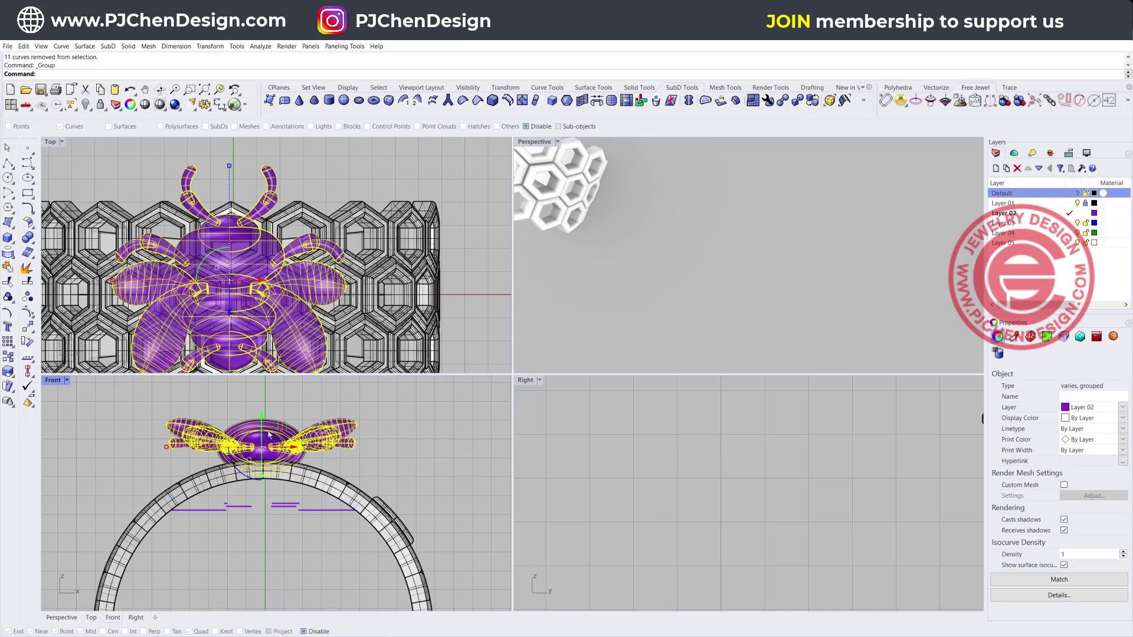
click(397, 473)
right_drag(662, 249, 595, 268)
scroll(614, 235, up, 8)
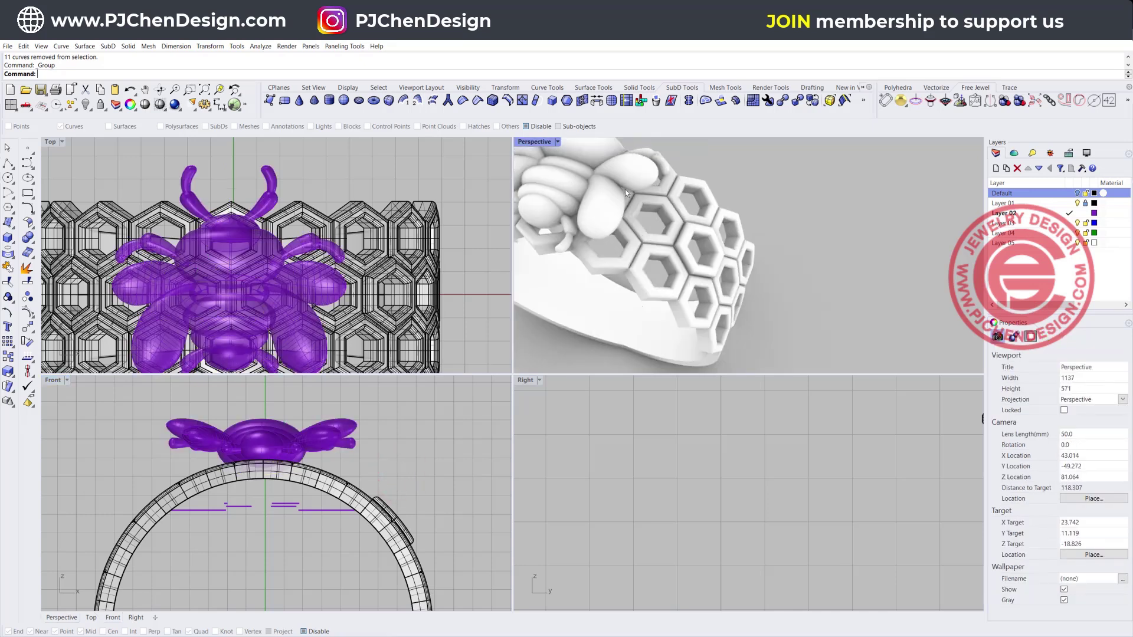
- Bend the bee's right side down toward the ring in the front view, using a spine from the body centre outward
click(268, 431)
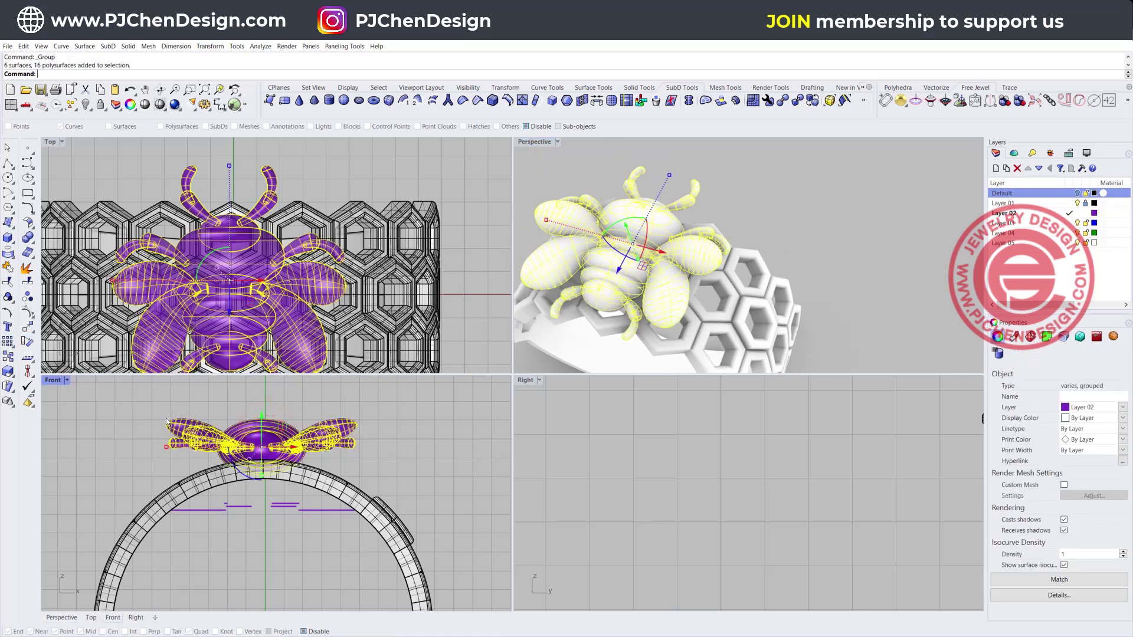
click(26, 327)
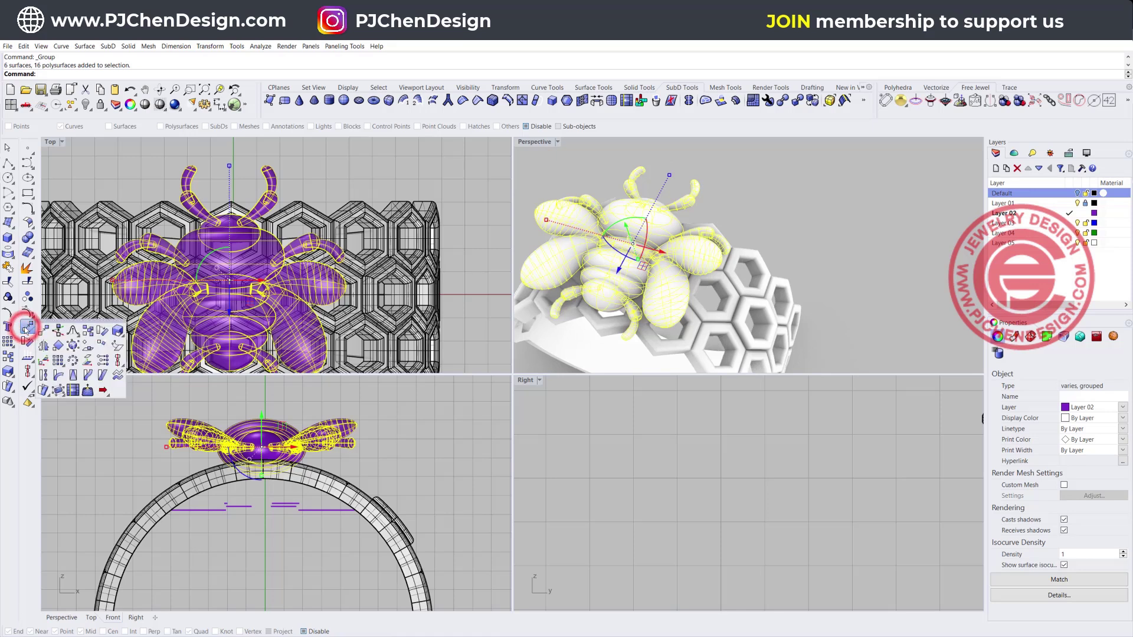
click(259, 441)
click(434, 446)
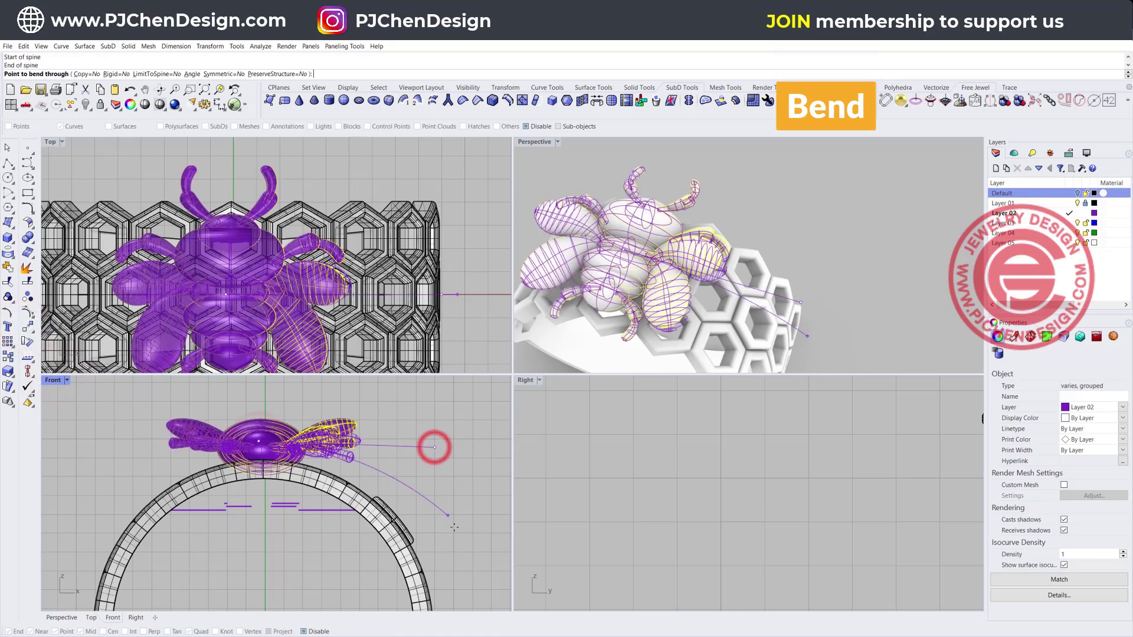
click(447, 604)
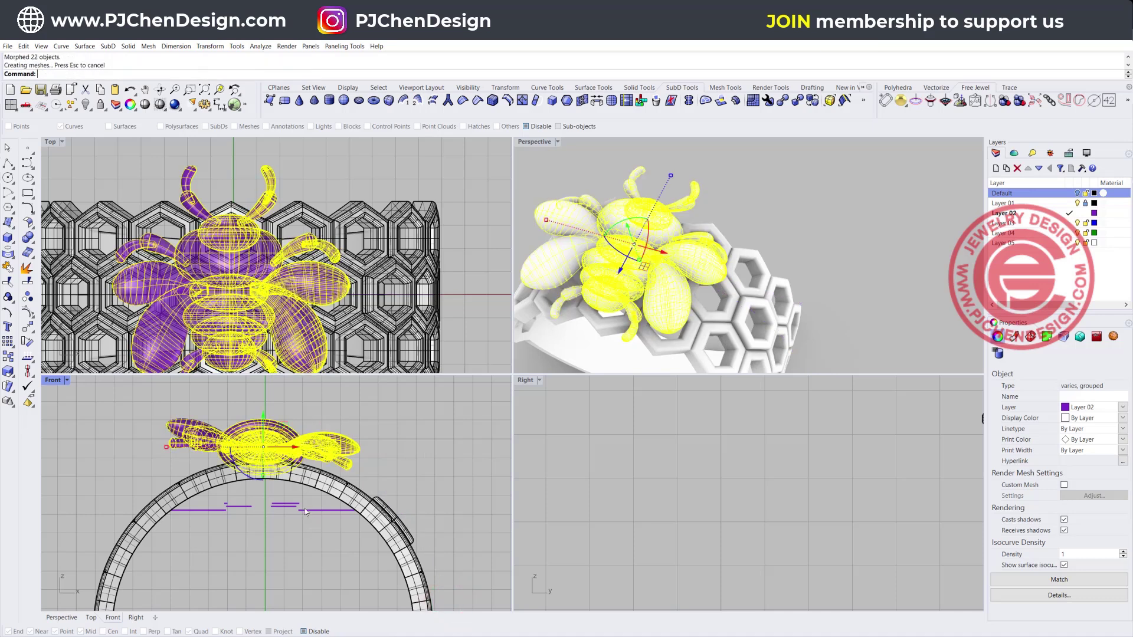
- Bend the bee's left side down toward the ring in the front view, using a spine from the body centre outward
key(Return)
click(263, 446)
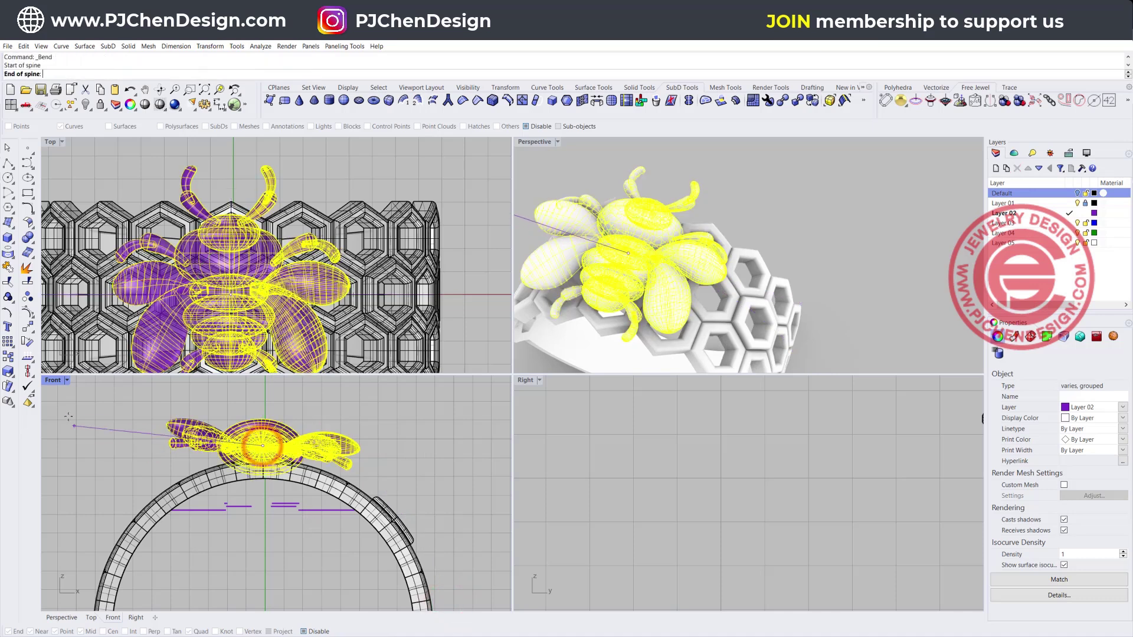
click(135, 413)
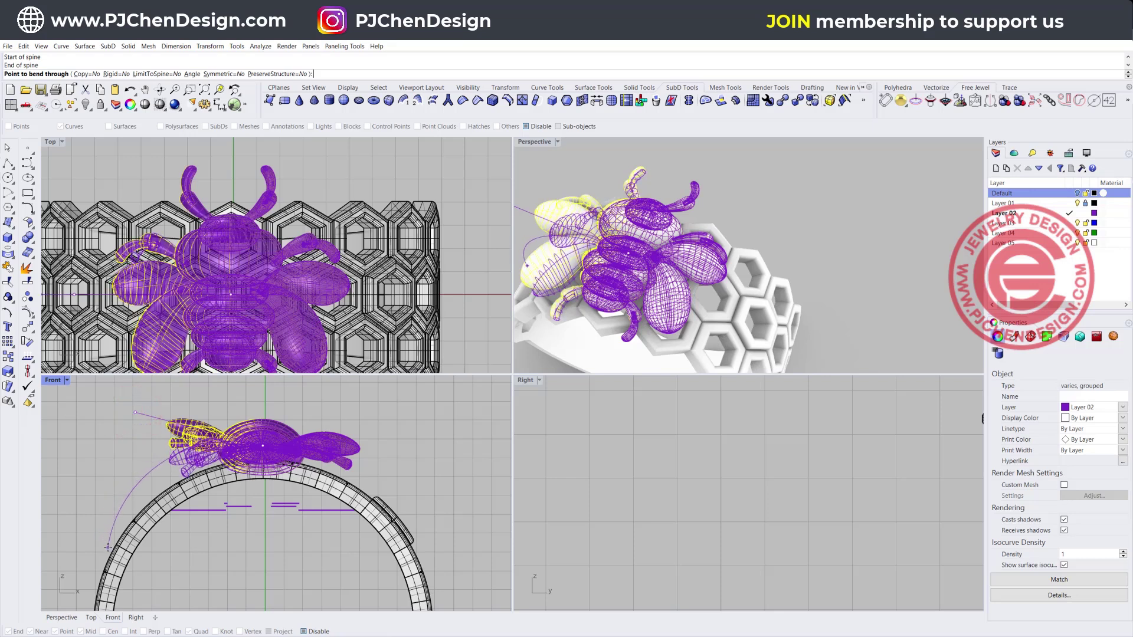
click(108, 547)
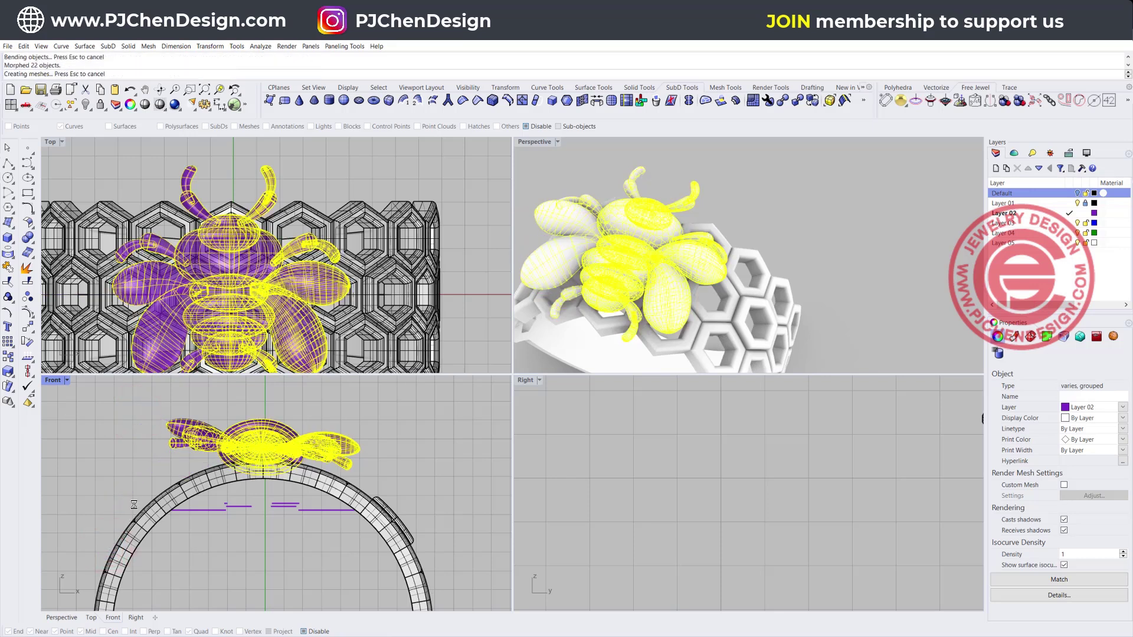
click(754, 188)
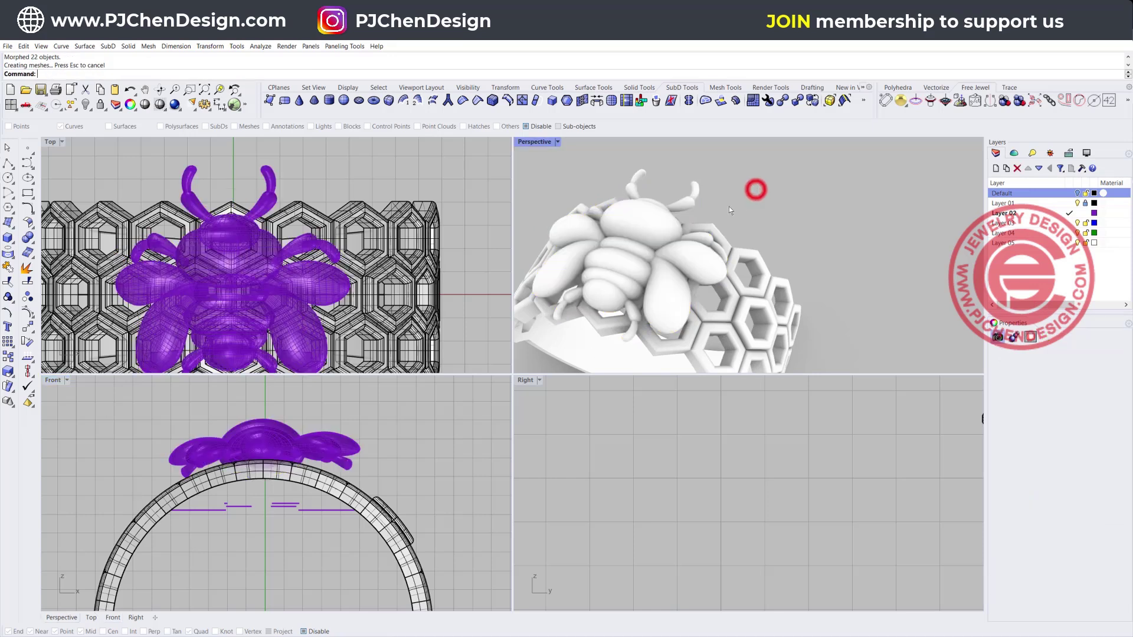
- Bend the bee's right side further down in the front view so its wing and leg hug the ring's curve
scroll(755, 189, down, 5)
scroll(700, 252, up, 5)
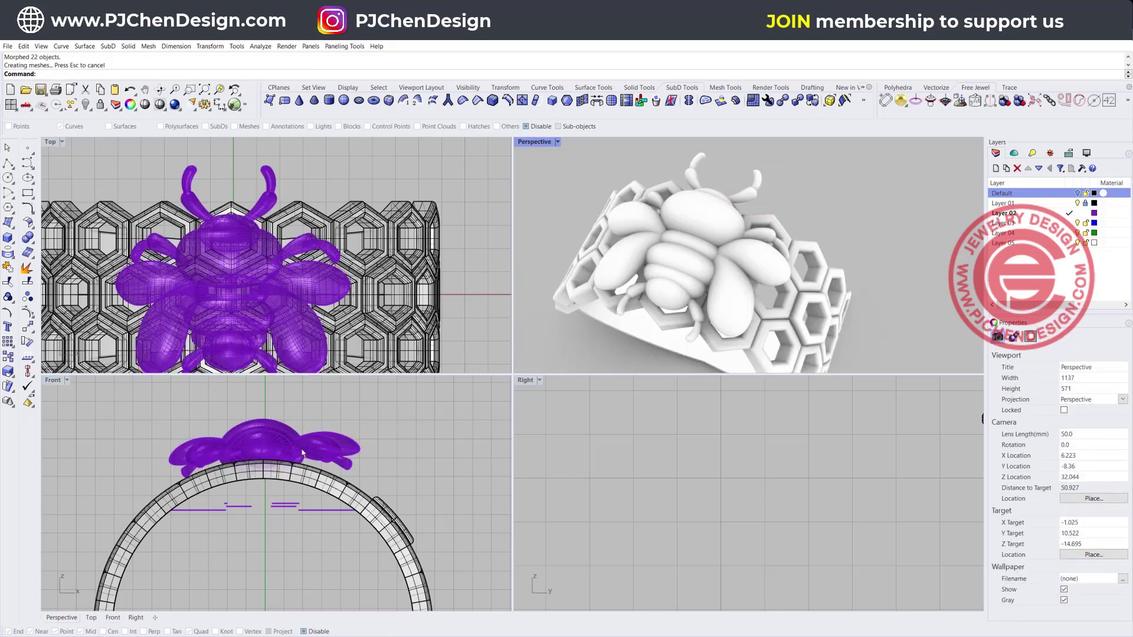
scroll(302, 453, up, 2)
click(323, 443)
key(Return)
click(245, 439)
click(469, 448)
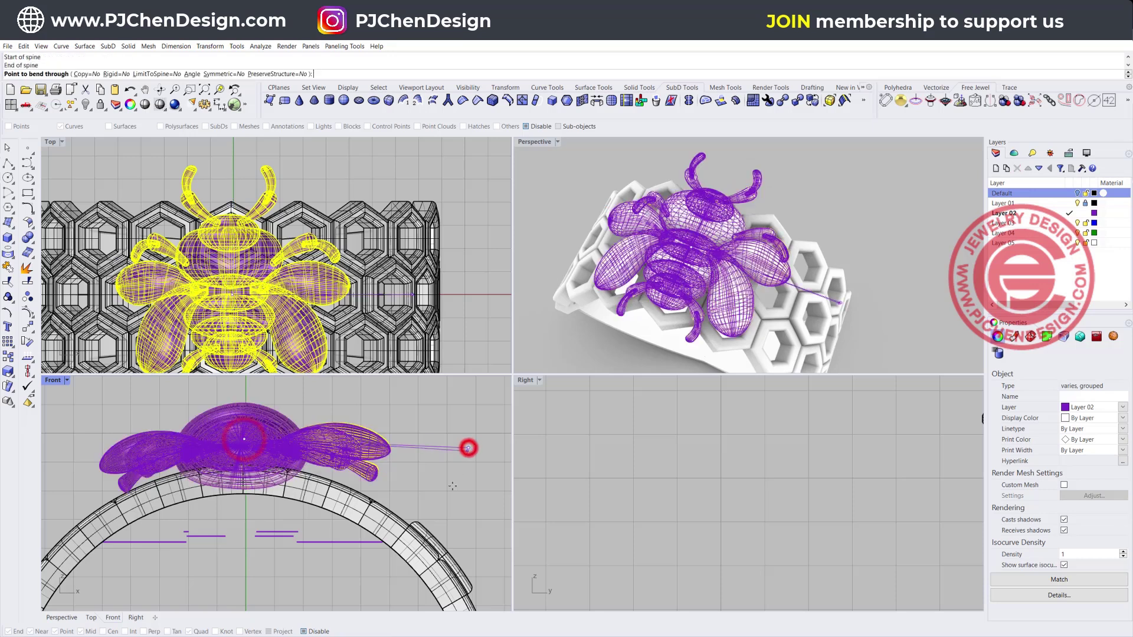
click(446, 534)
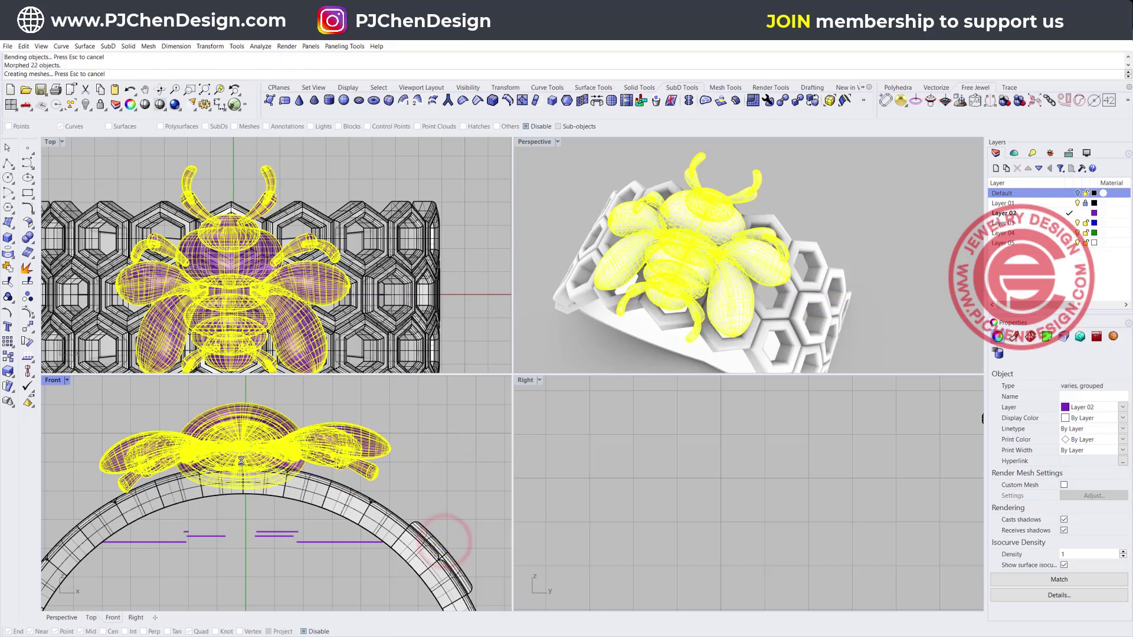
click(544, 225)
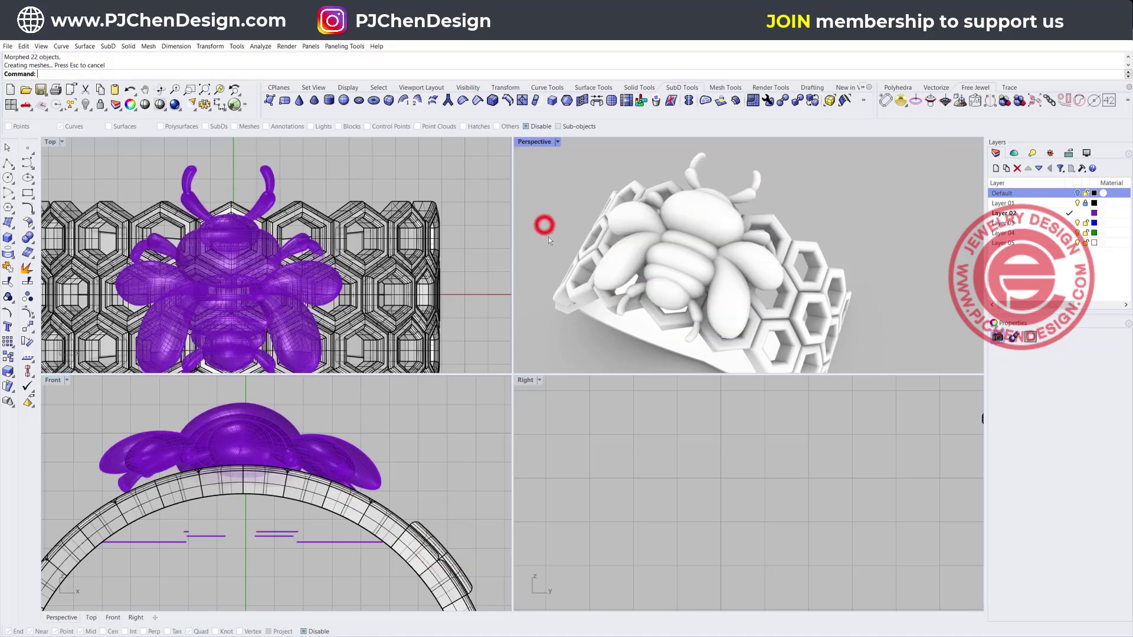
- Rotate the bee slightly counterclockwise in the top view so it sits at an angle across the honeycomb band
click(268, 179)
drag(211, 304, 223, 311)
click(363, 173)
- Examine the finished honeycomb ring and bee ornament from several angles in the perspective view
scroll(728, 231, down, 3)
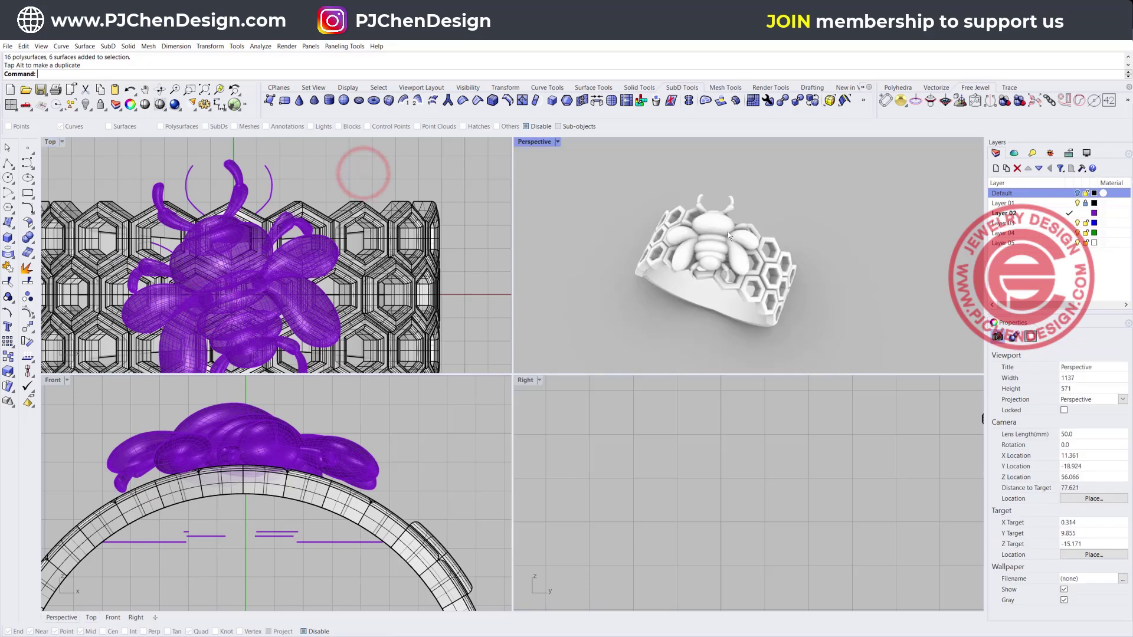
right_drag(726, 261, 732, 295)
mouse_move(567, 330)
right_down()
mouse_move(616, 295)
mouse_move(545, 304)
mouse_move(550, 330)
right_up()
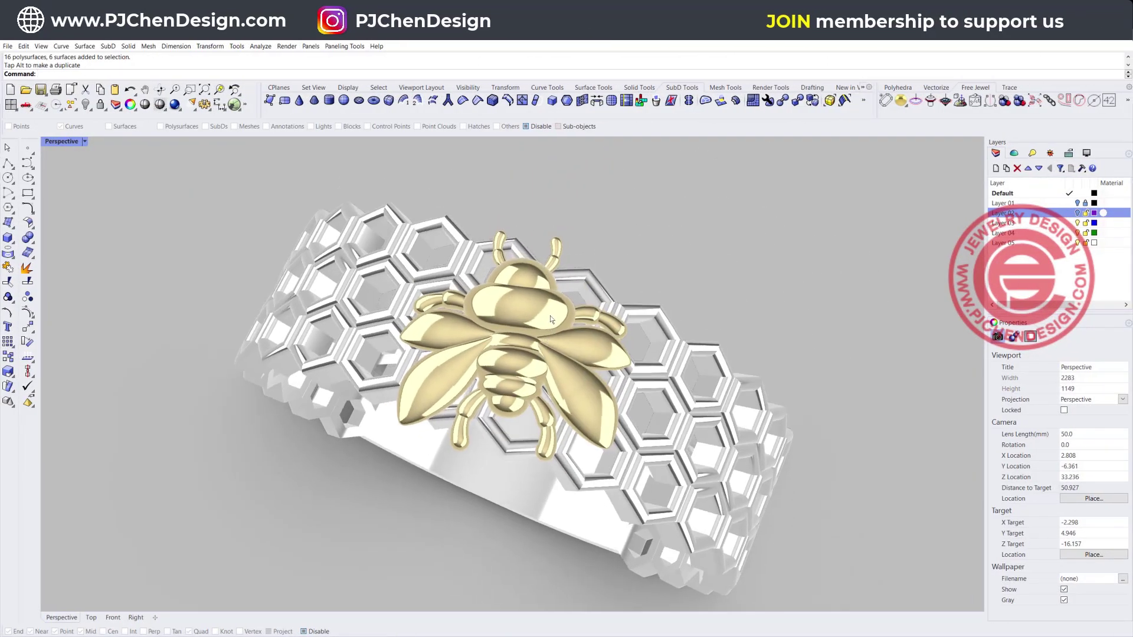
mouse_move(544, 309)
right_down()
mouse_move(514, 316)
mouse_move(564, 309)
right_up()
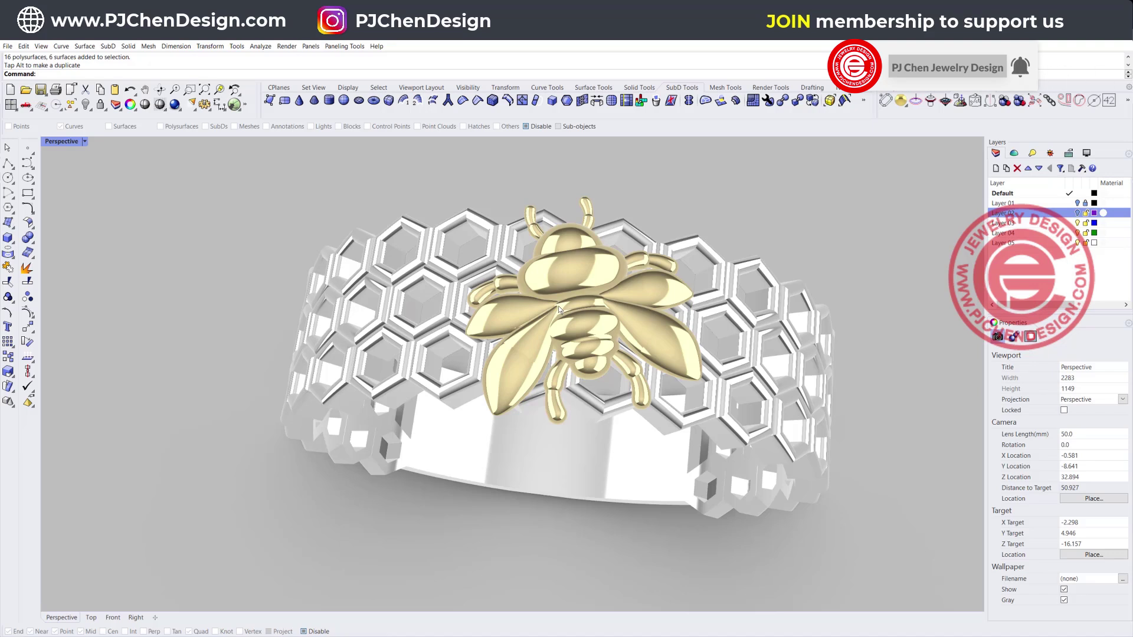
scroll(559, 306, down, 4)
right_drag(555, 319, 466, 290)
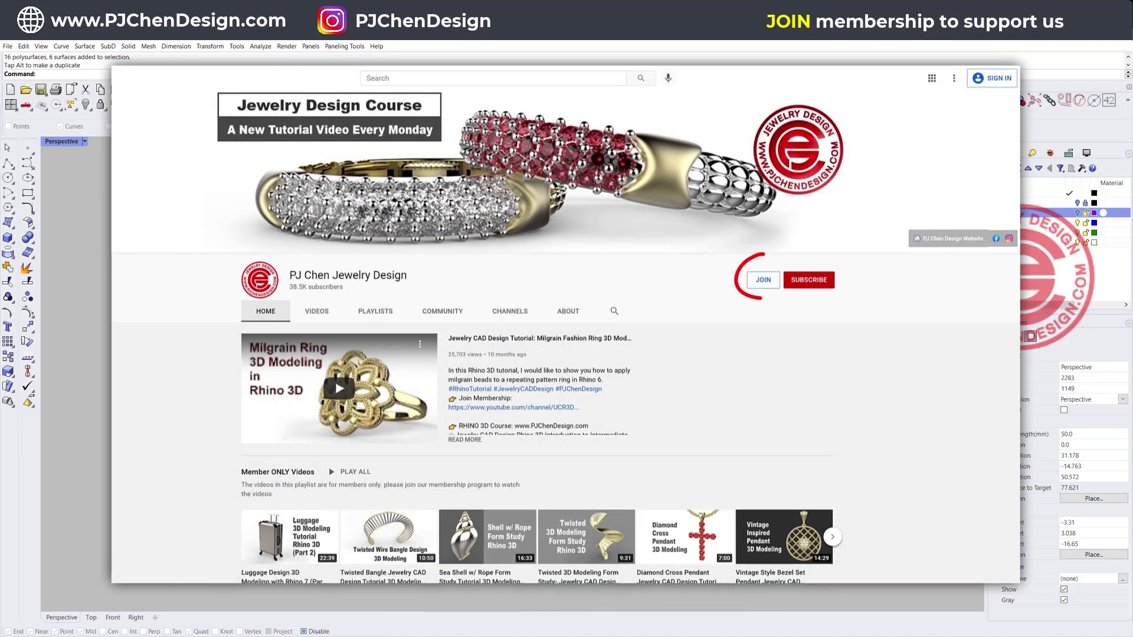